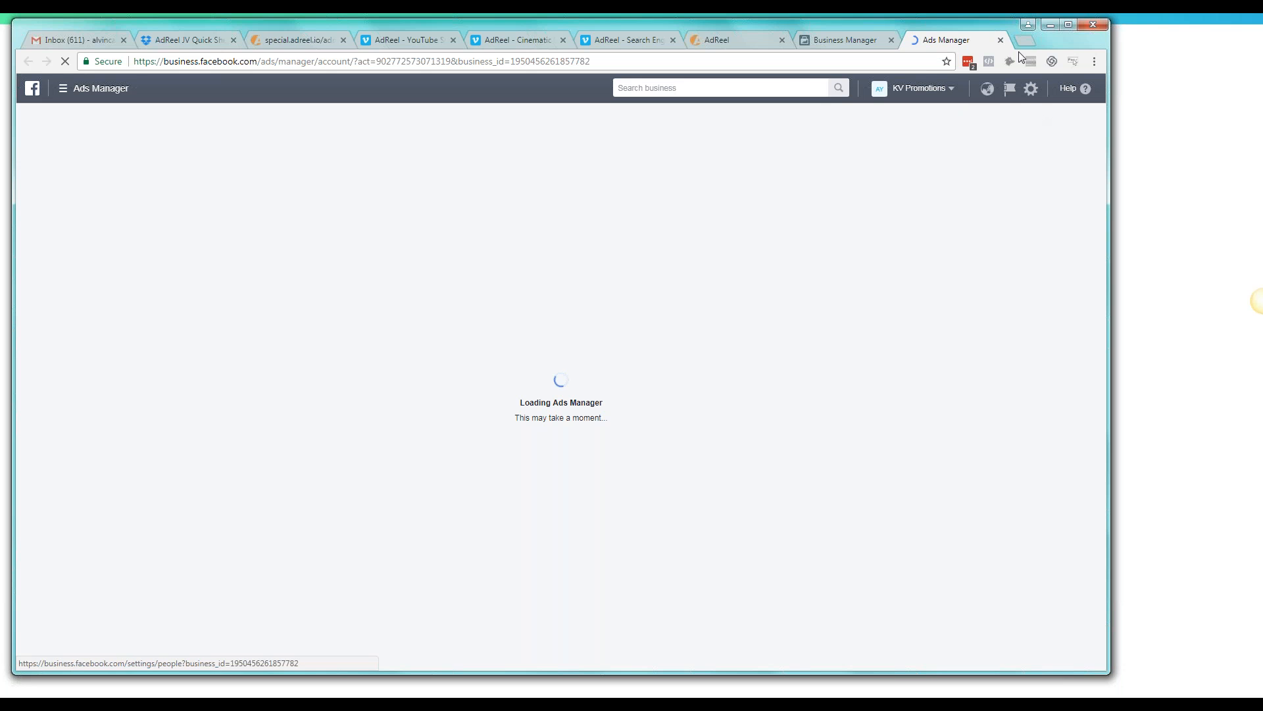
Open a second copy of the current Ads Manager page in a new browser tab
left_click(470, 56)
key("ctrl+c")
key("ctrl+t")
key("ctrl+v")
key("Return")
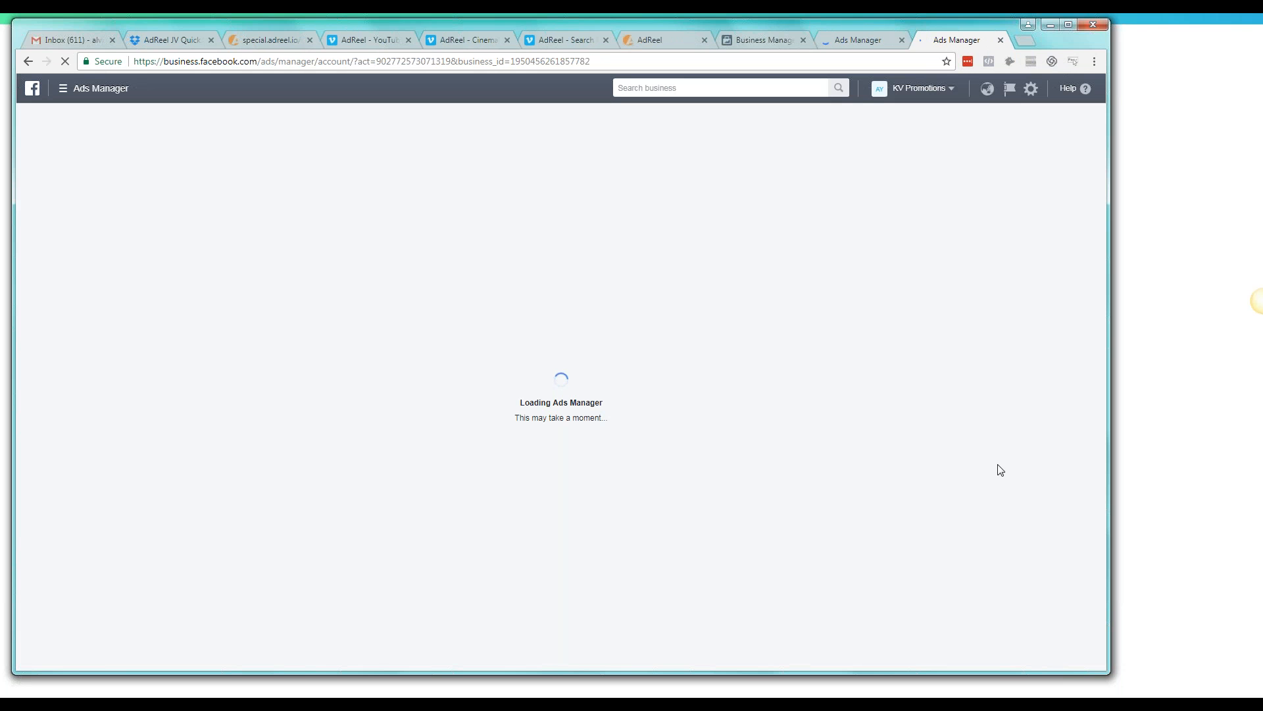
Start a new ad in the original Ads Manager tab and choose Traffic as the marketing objective
left_click(858, 40)
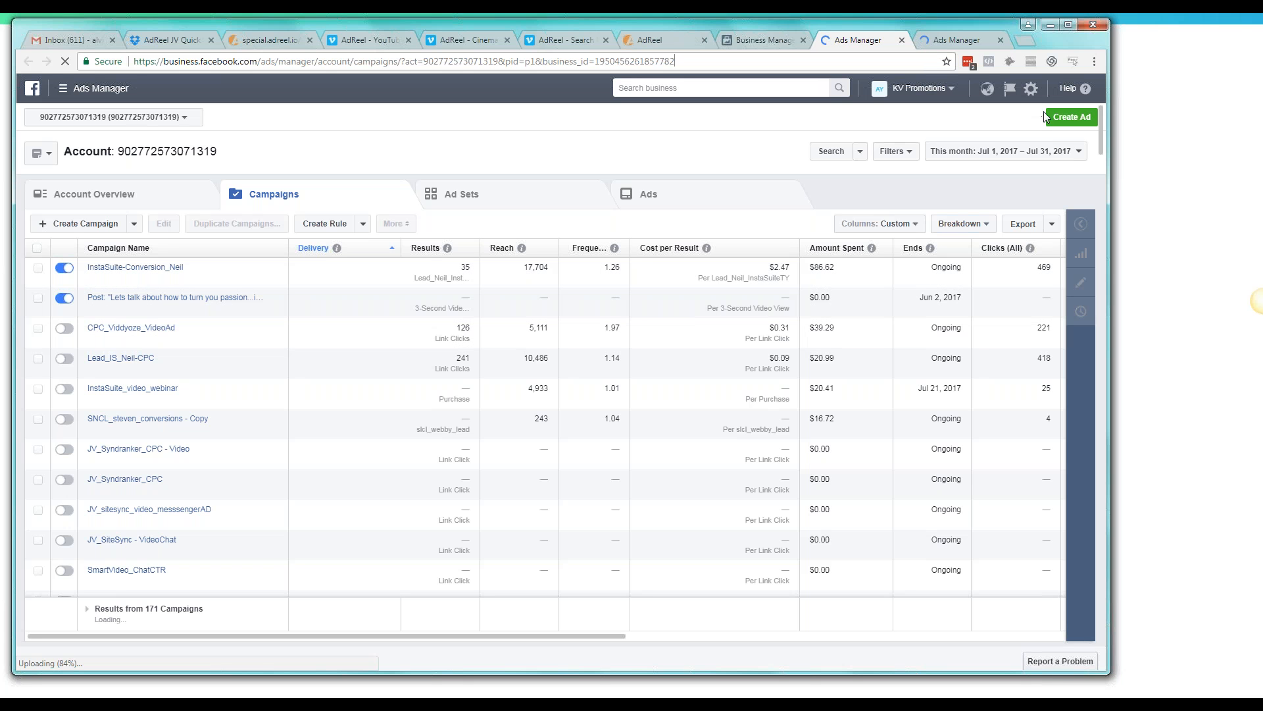
left_click(1071, 117)
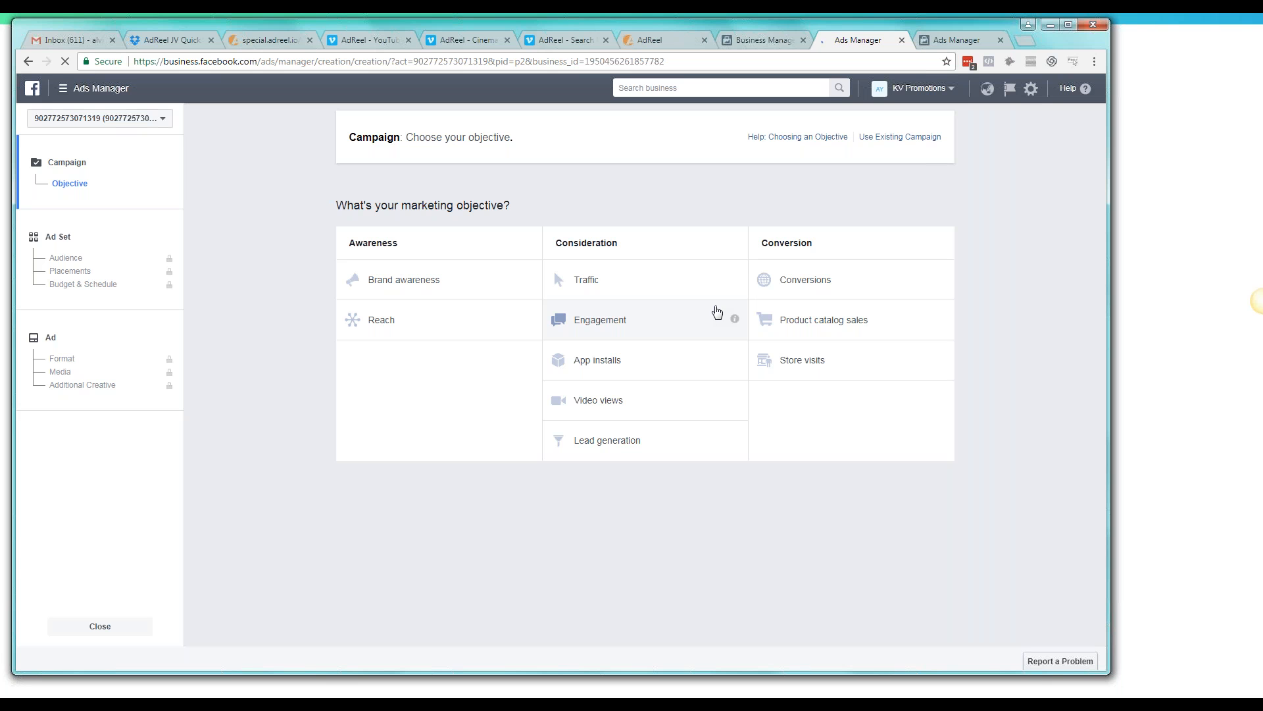
left_click(632, 289)
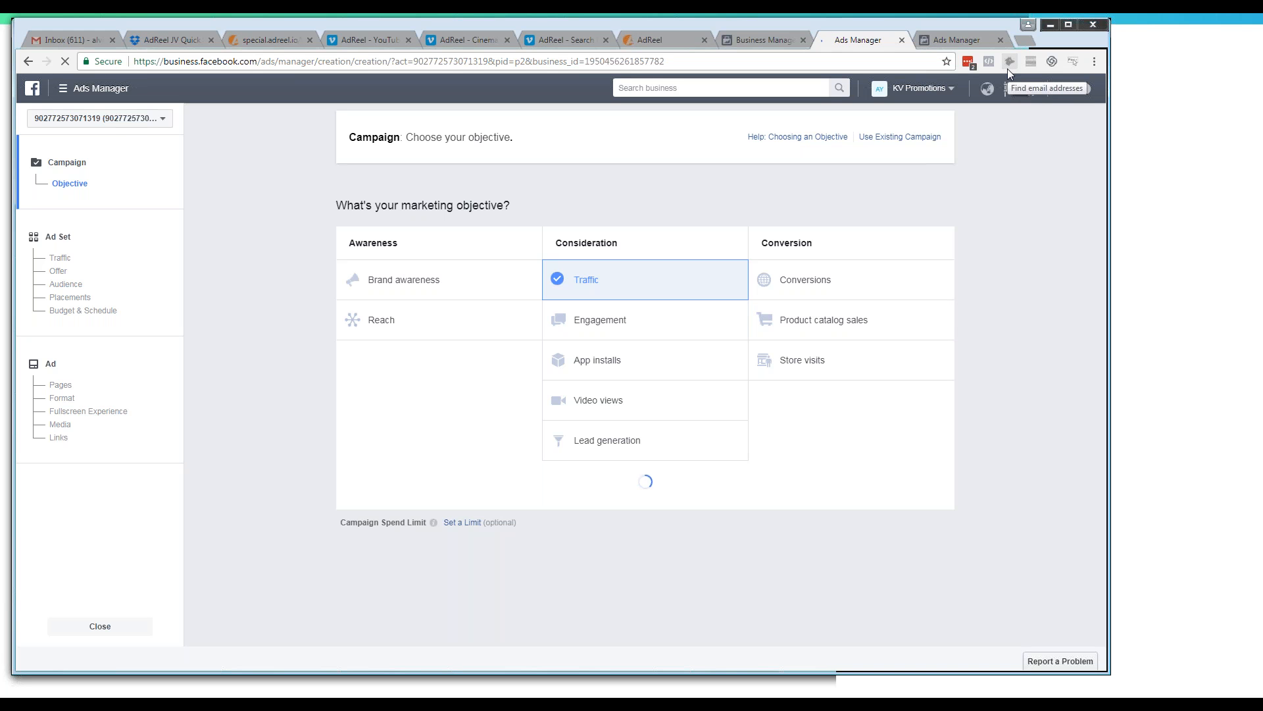
Start another ad in the duplicate Ads Manager tab and try to choose Traffic as its objective
left_click(950, 40)
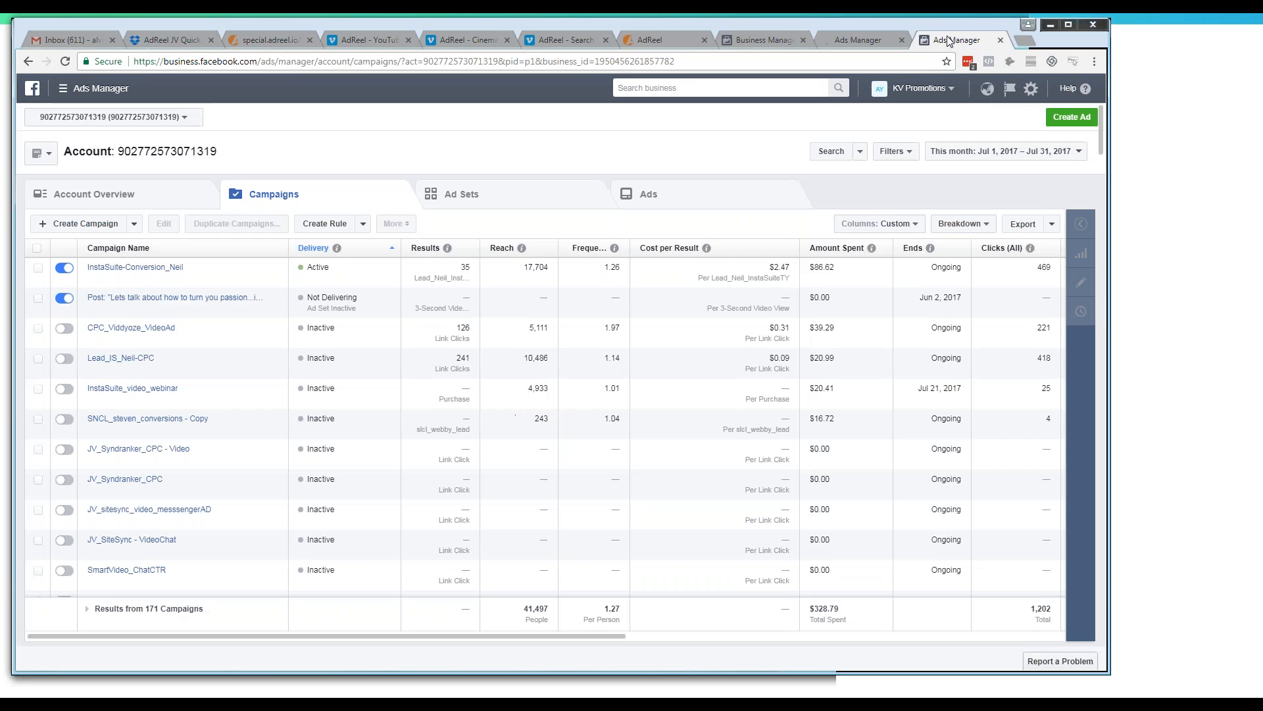
left_click(1049, 118)
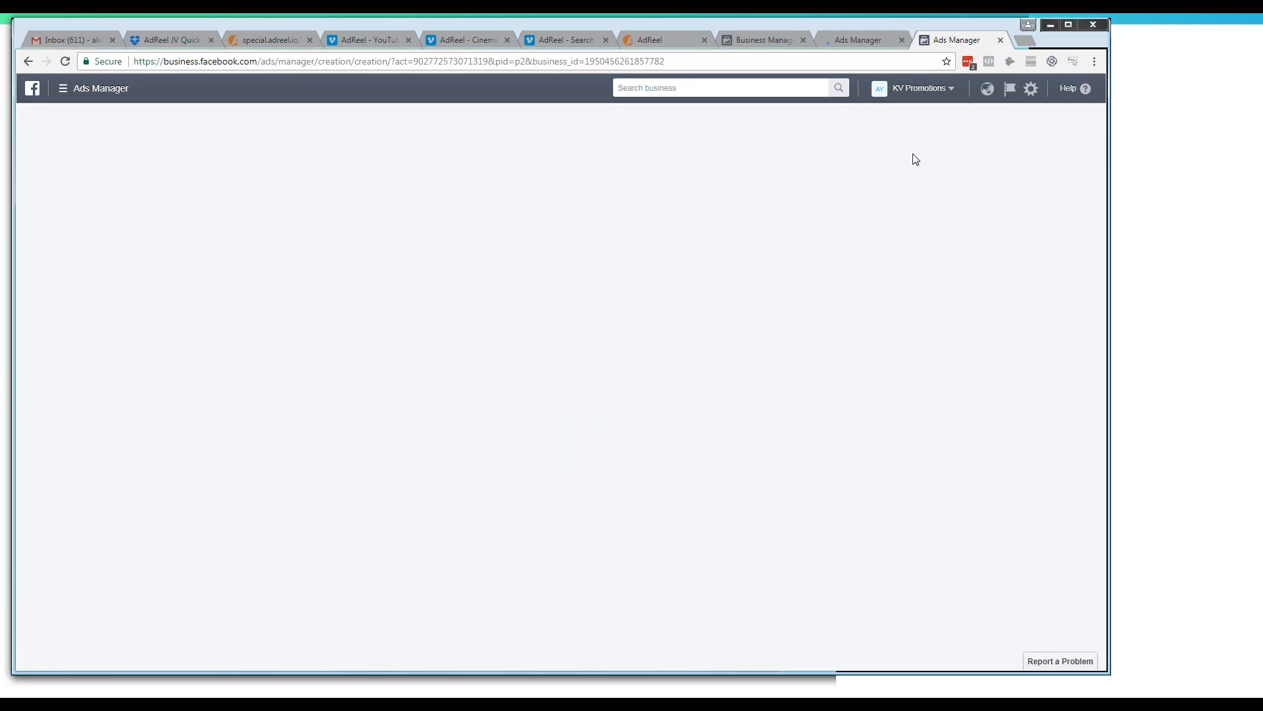
left_click(867, 41)
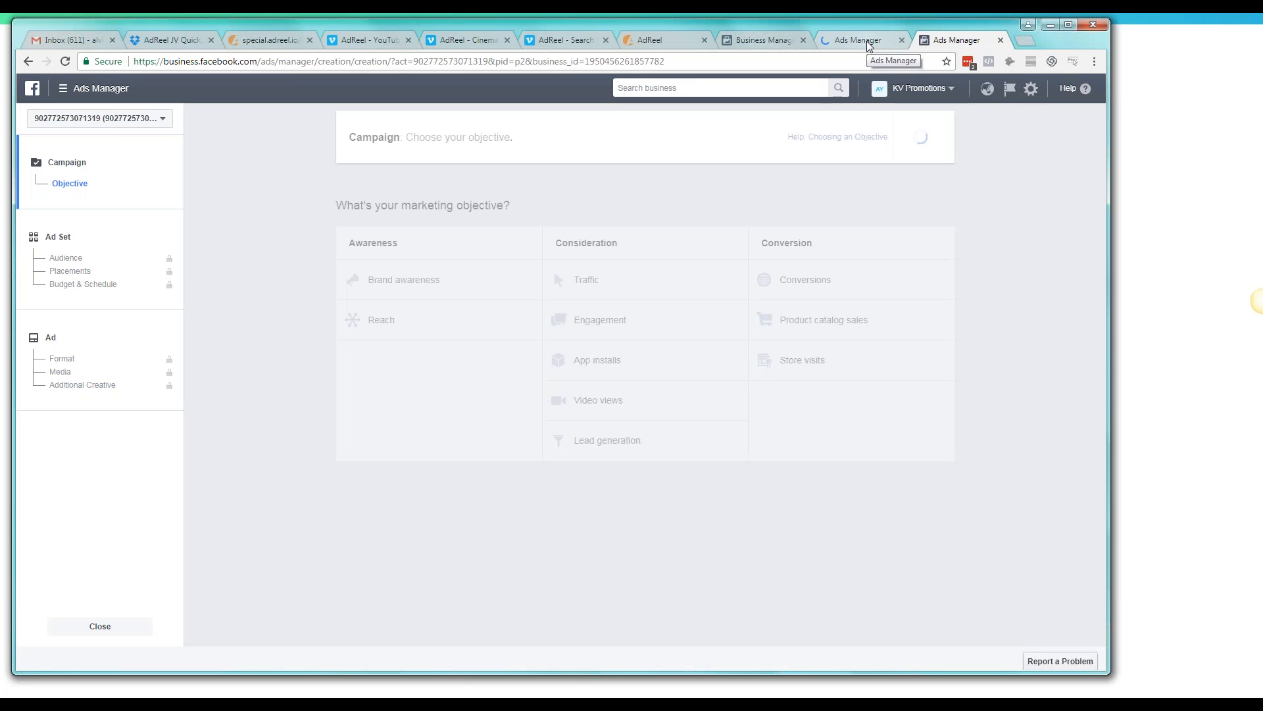
left_click(953, 42)
left_click(648, 289)
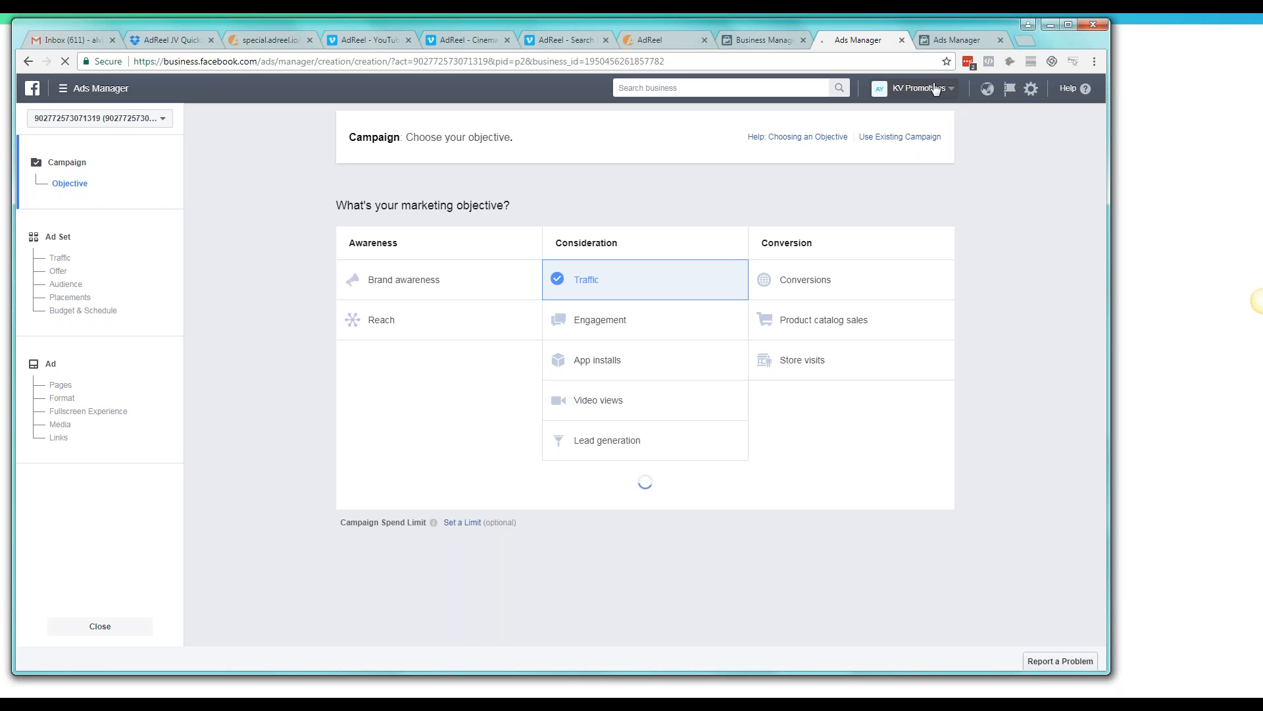
Open the KV Promotions ad account in Ads Manager from the Business Manager home page
left_click(745, 45)
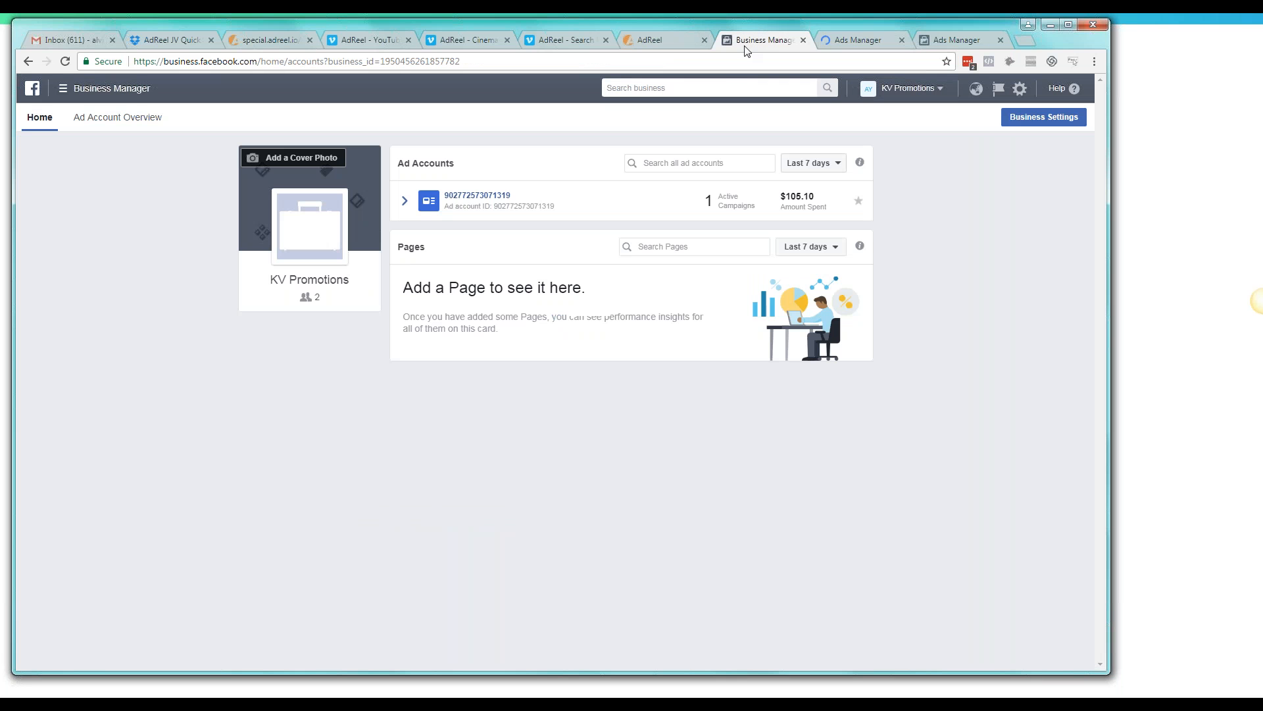
left_click(550, 201)
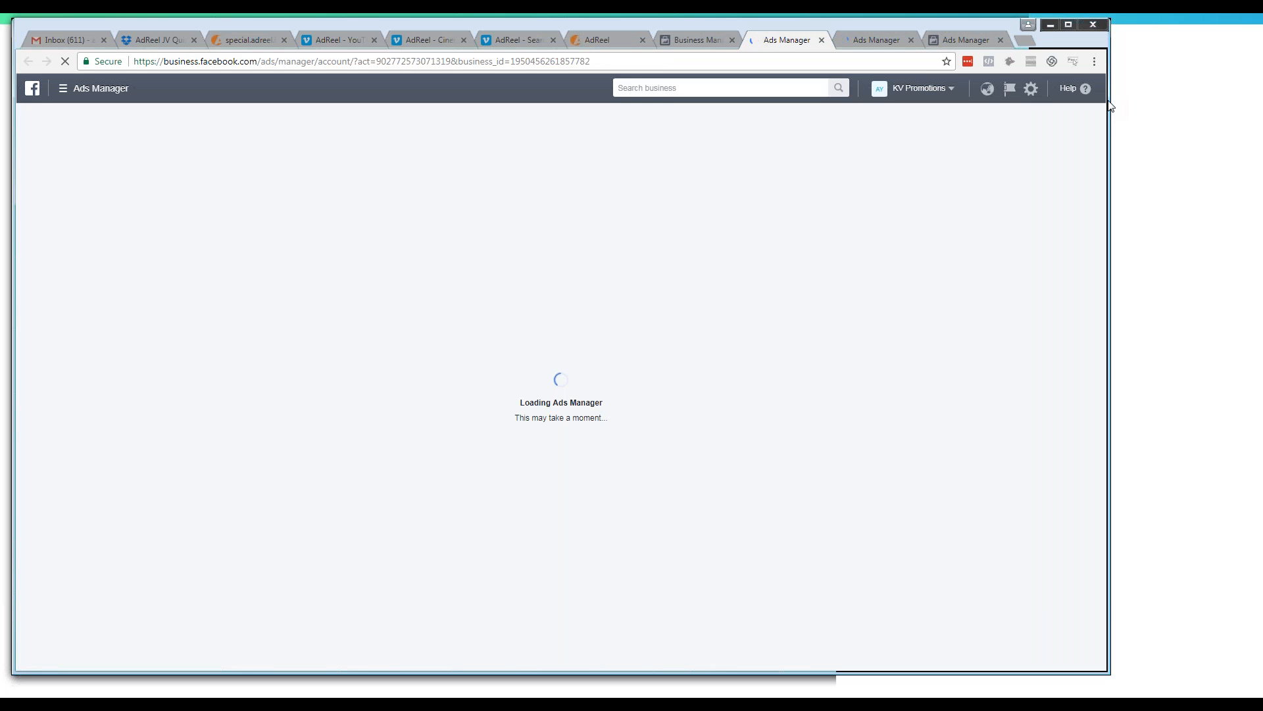
left_click(868, 40)
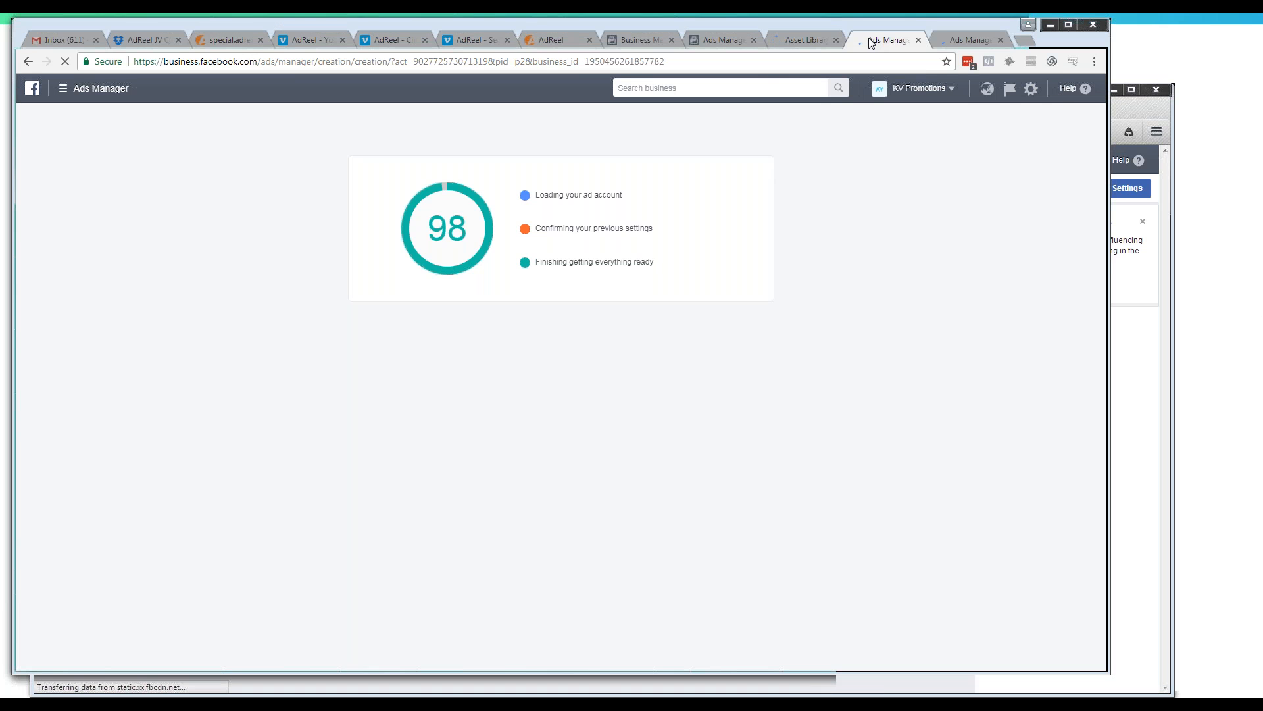
left_click(808, 40)
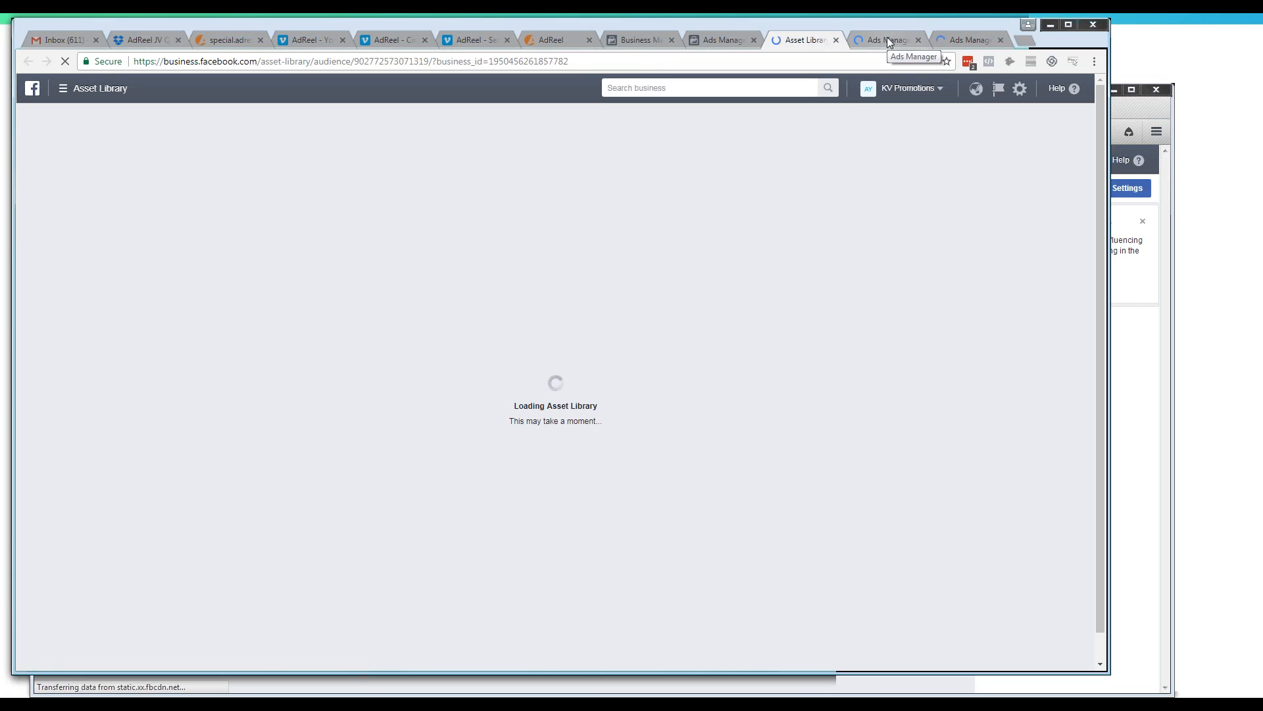
left_click(888, 40)
left_click(966, 40)
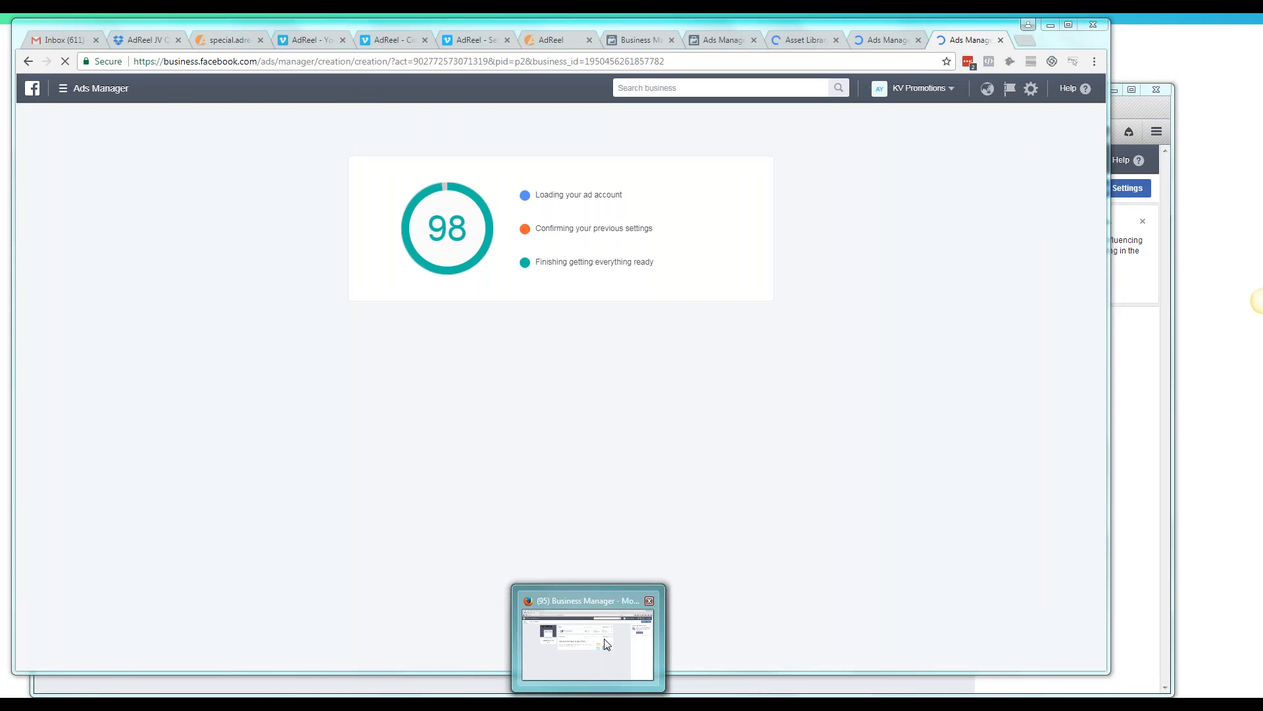
Switch to Business Manager in Firefox and change the active business to KV Promotions
left_click(605, 641)
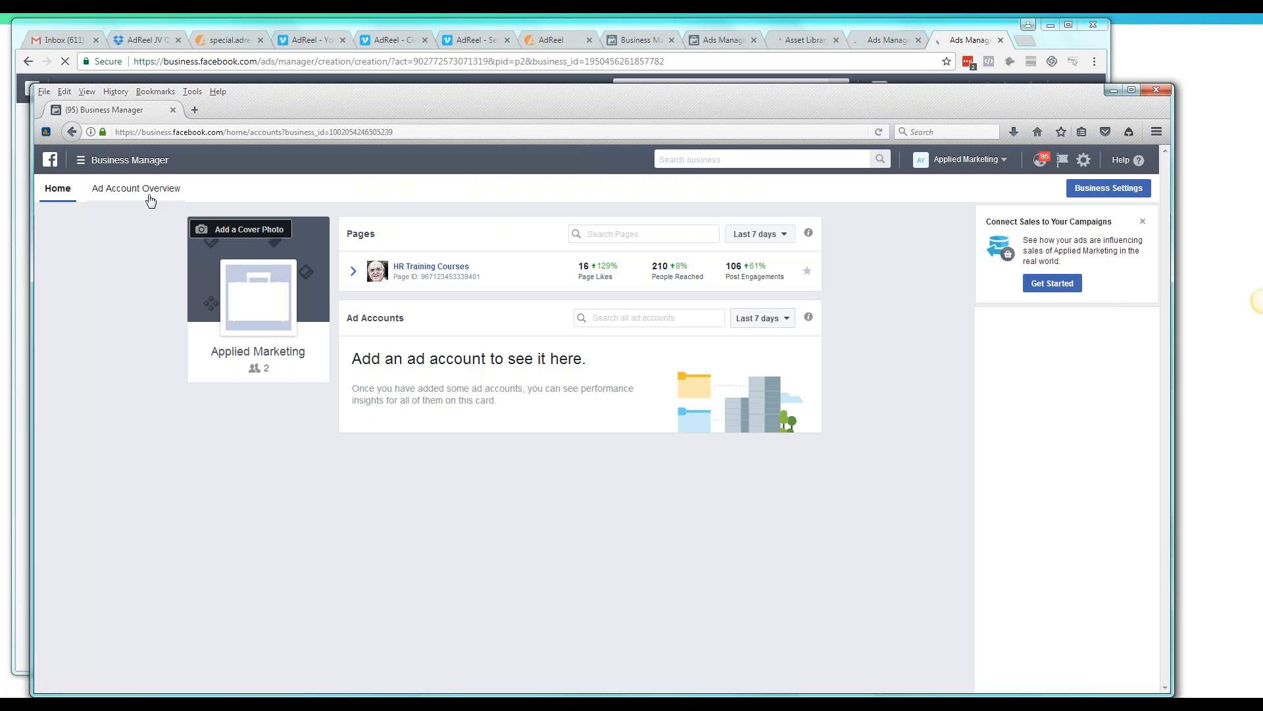
left_click(125, 160)
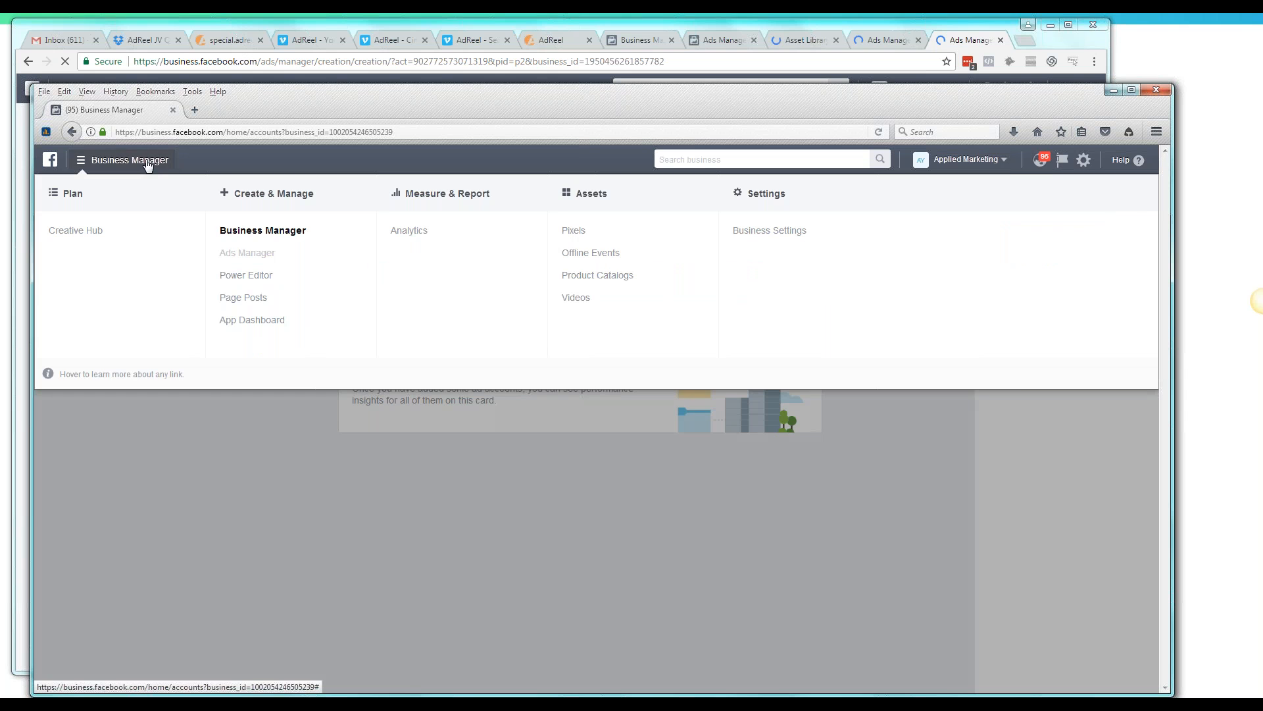
left_click(1001, 163)
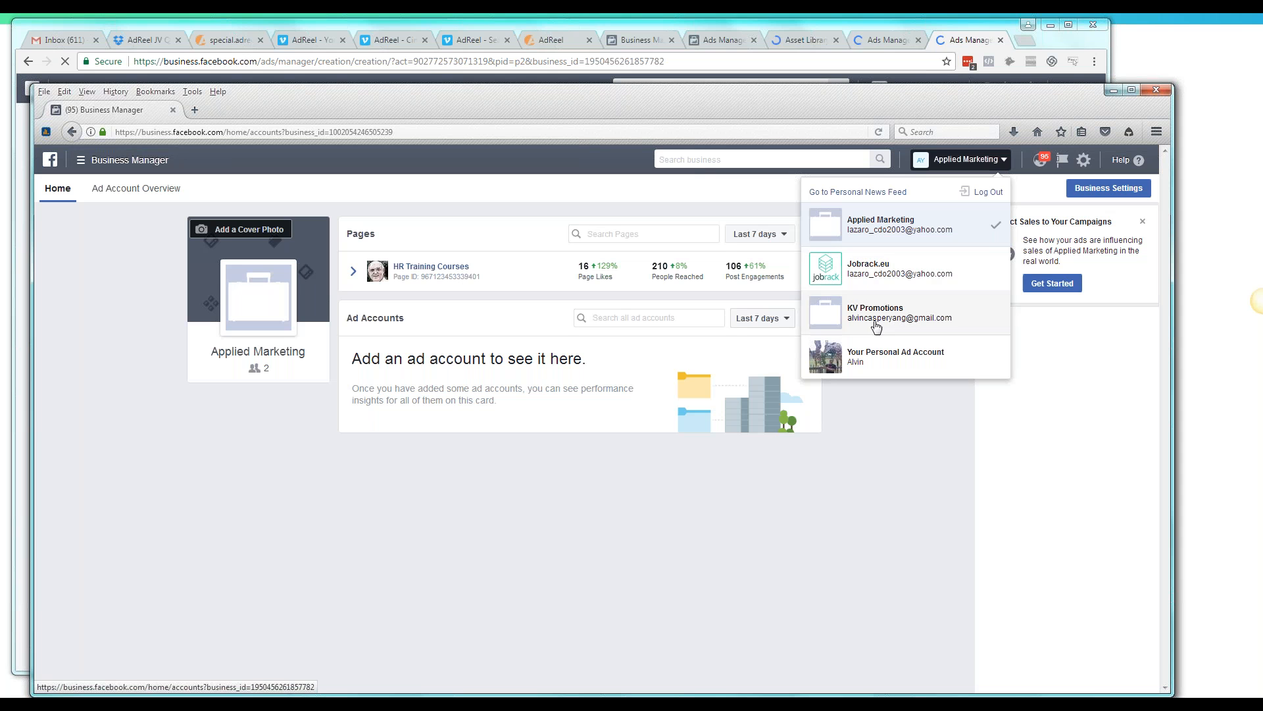
left_click(875, 323)
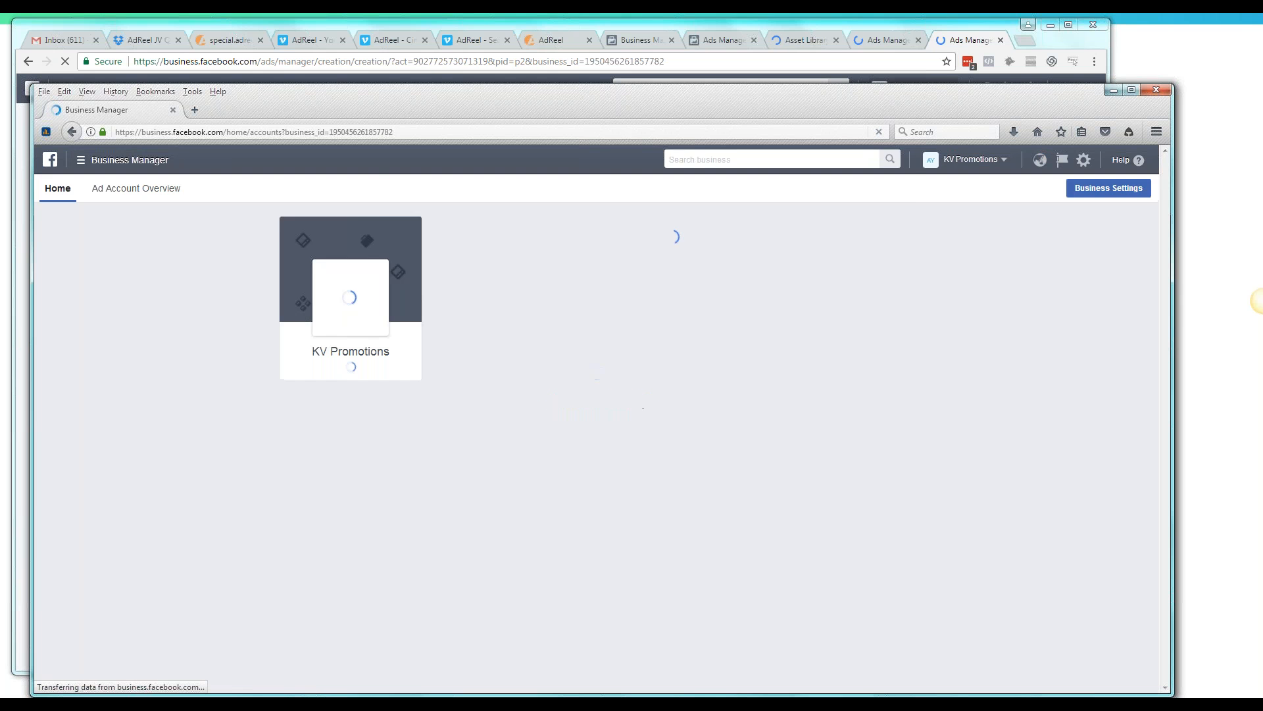
Open the KV Promotions ad account in Ads Manager within Firefox and reposition the browser window
left_click_drag(888, 84, 888, 27)
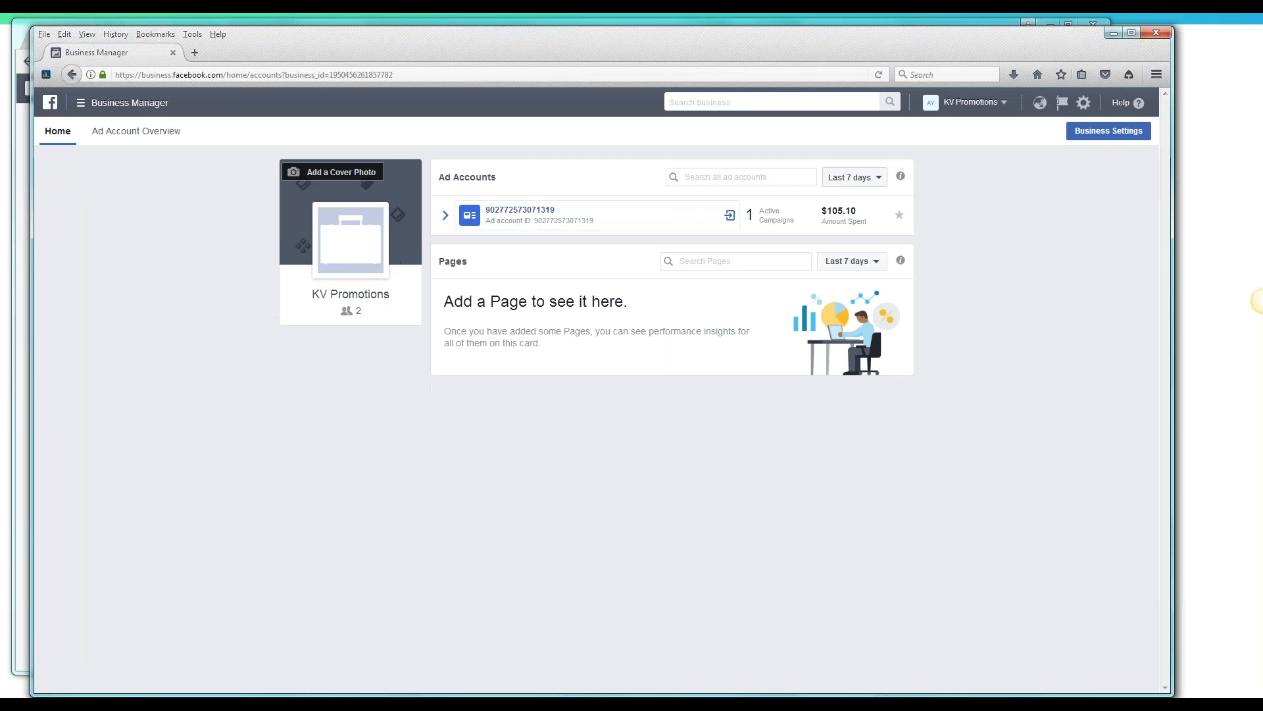
left_click(539, 210)
left_click_drag(544, 35, 527, 46)
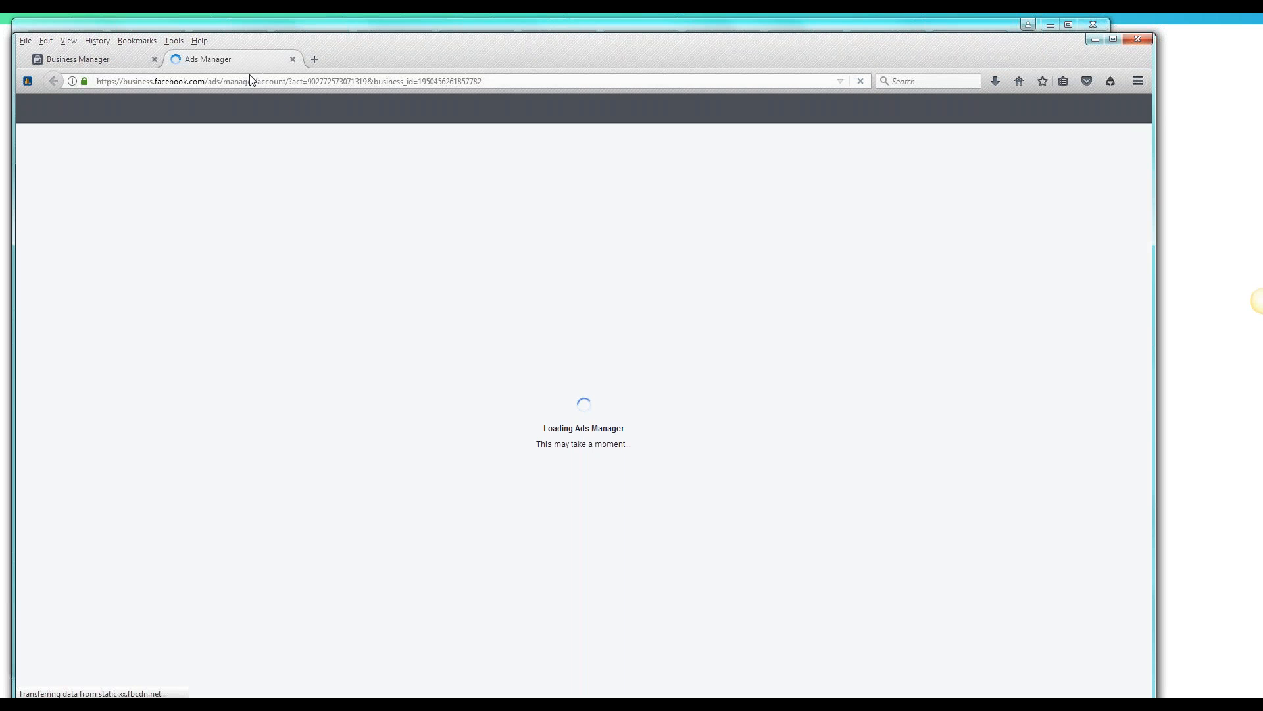
left_click(104, 65)
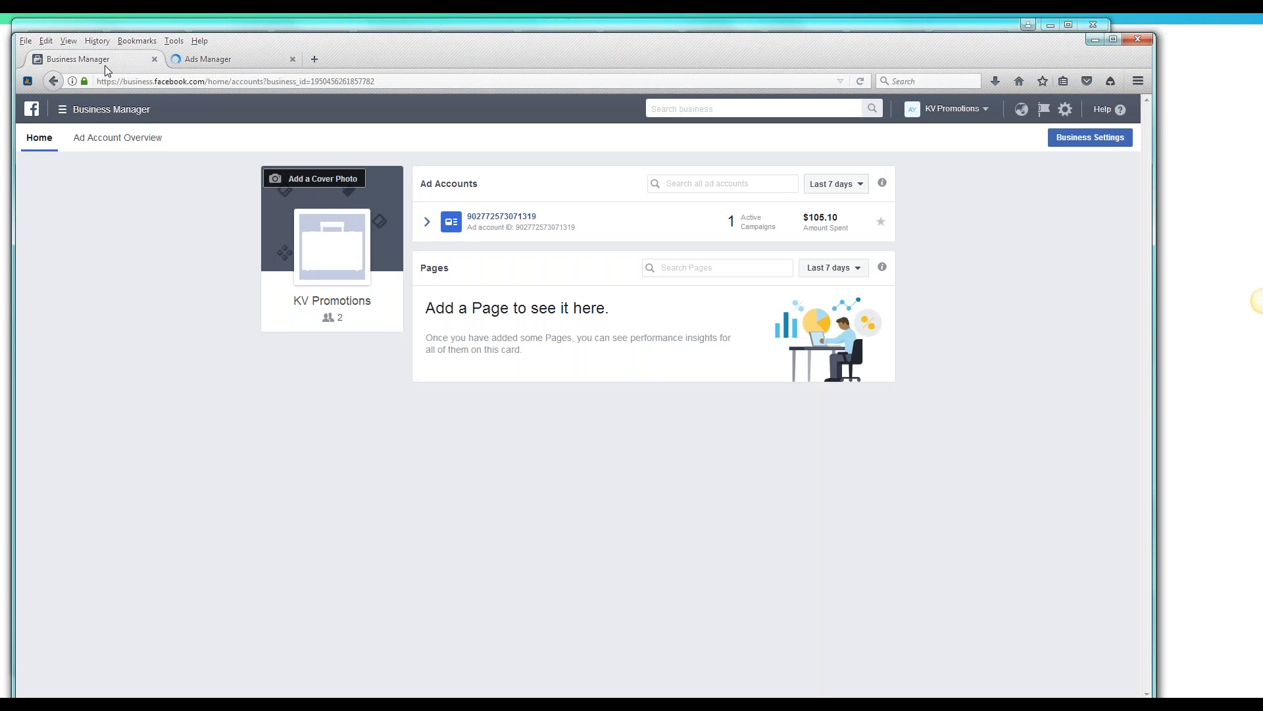
left_click(241, 57)
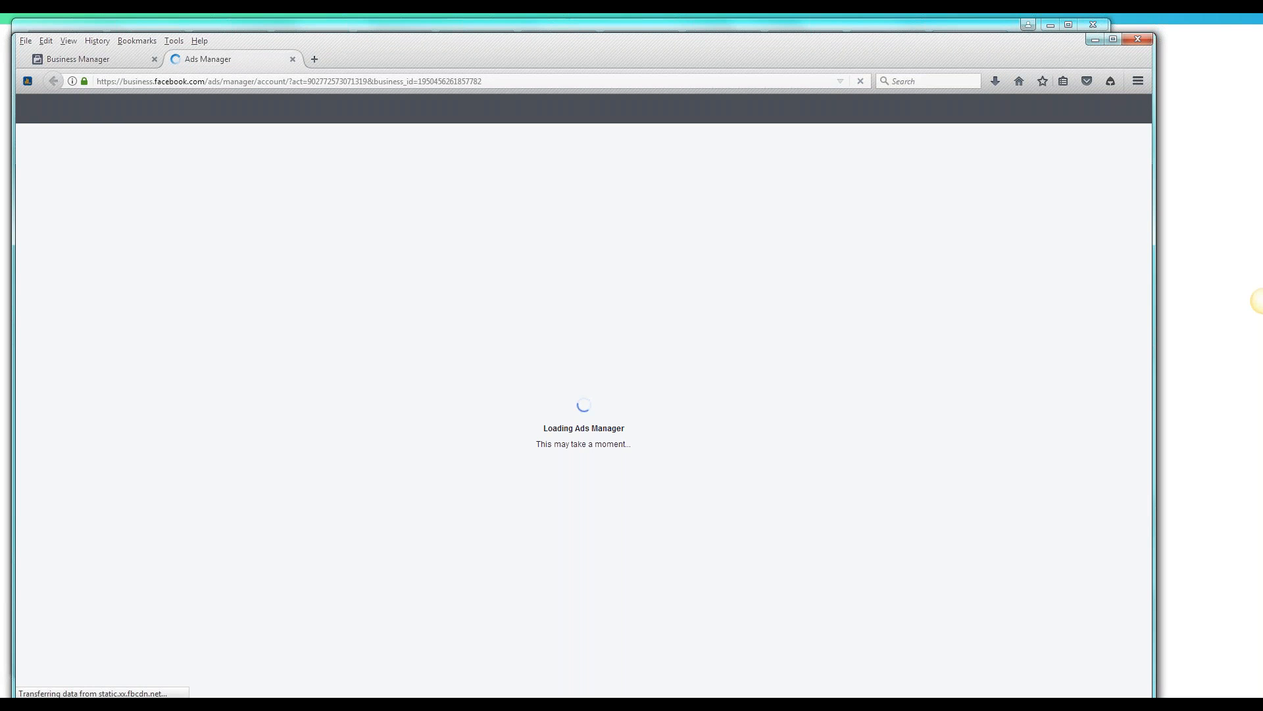
left_click(88, 64)
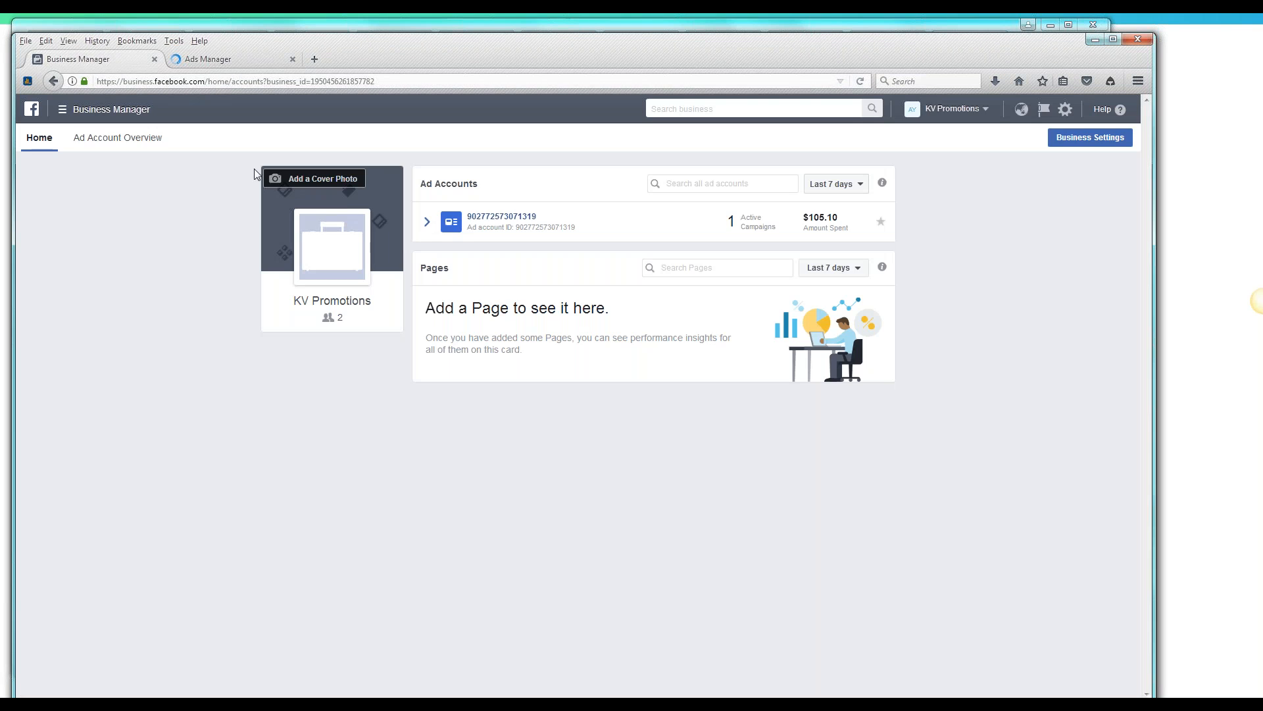
left_click(992, 112)
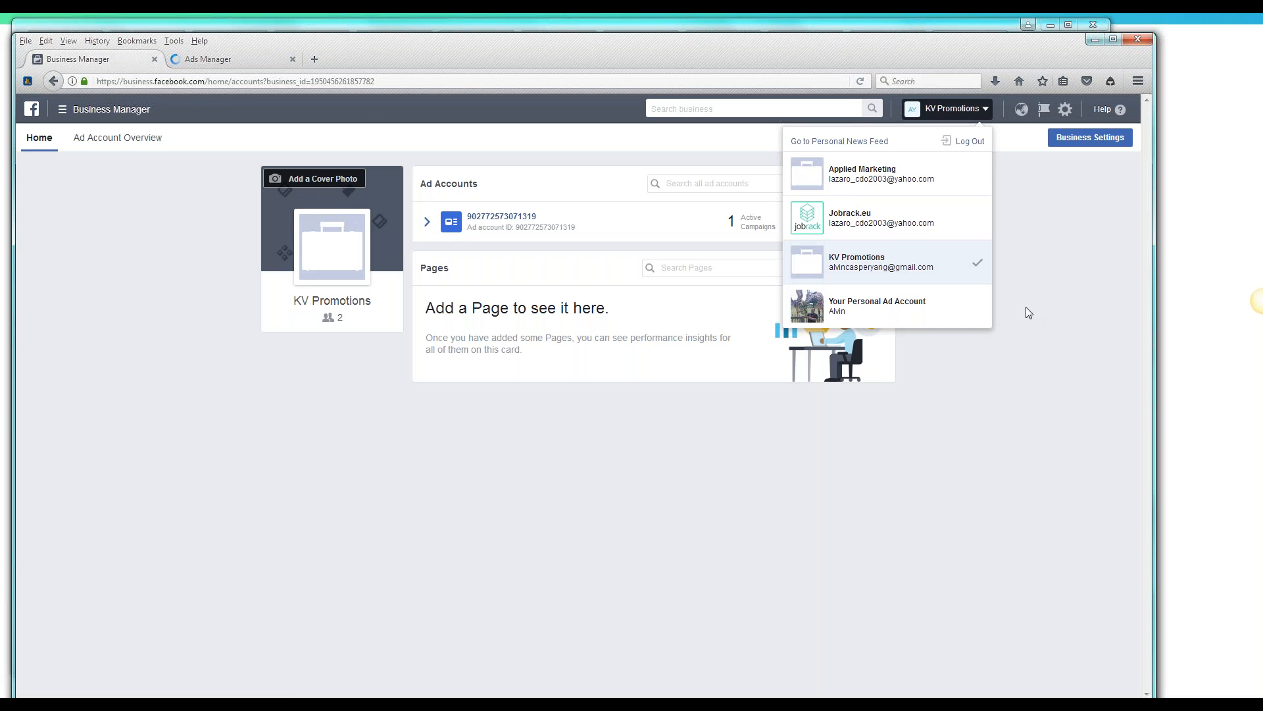
left_click(270, 61)
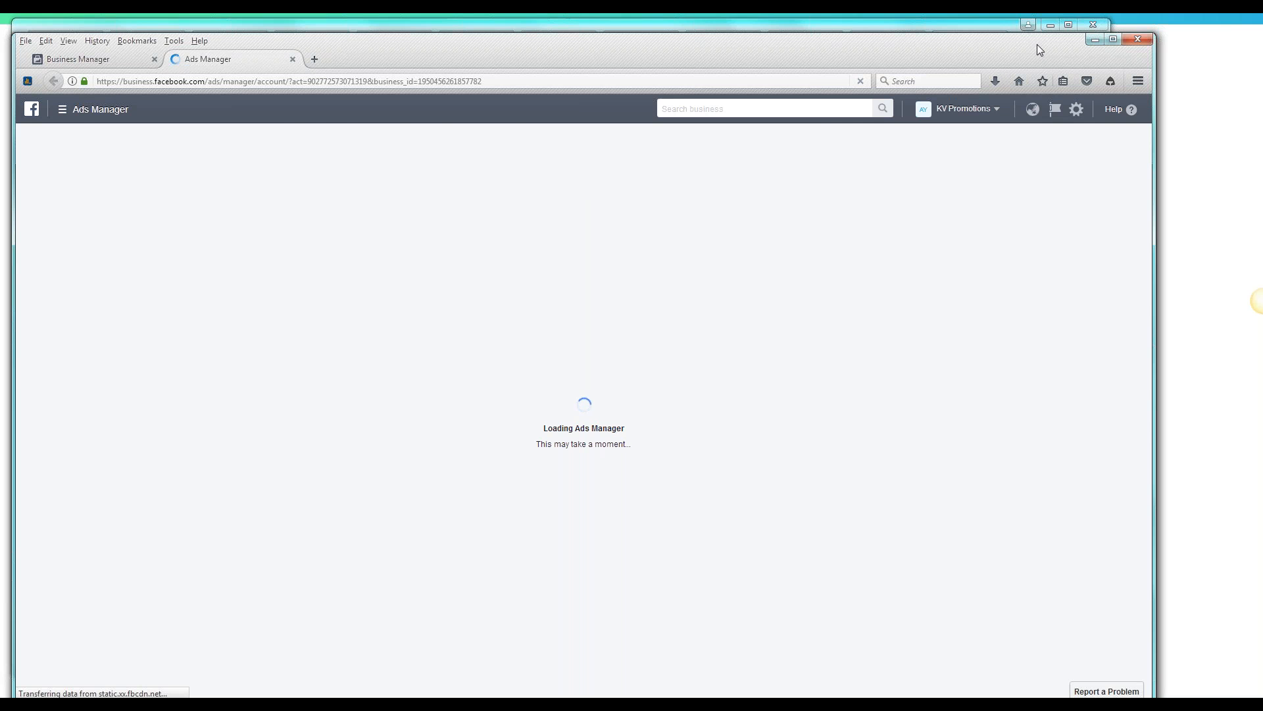
Select the Traffic objective for the new campaign in Chrome and close the duplicate ad creation tab
left_click_drag(1037, 45, 981, 116)
left_click(970, 41)
left_click(885, 41)
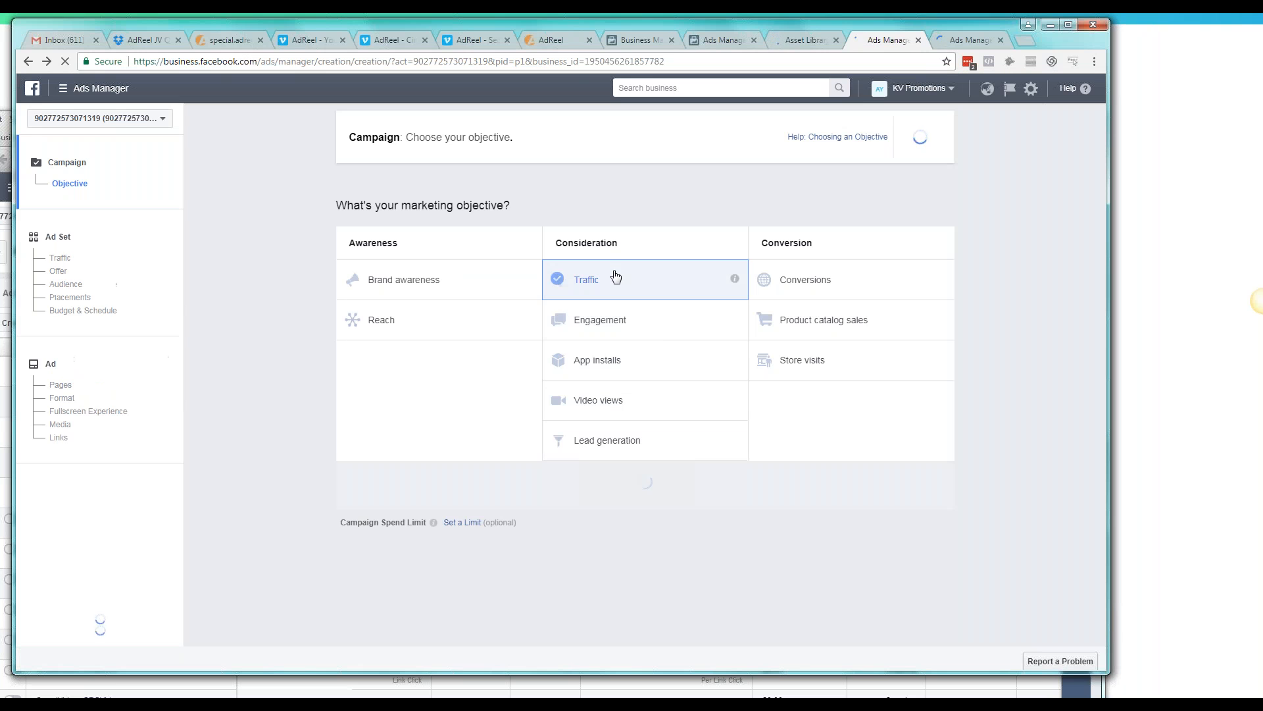
left_click(616, 277)
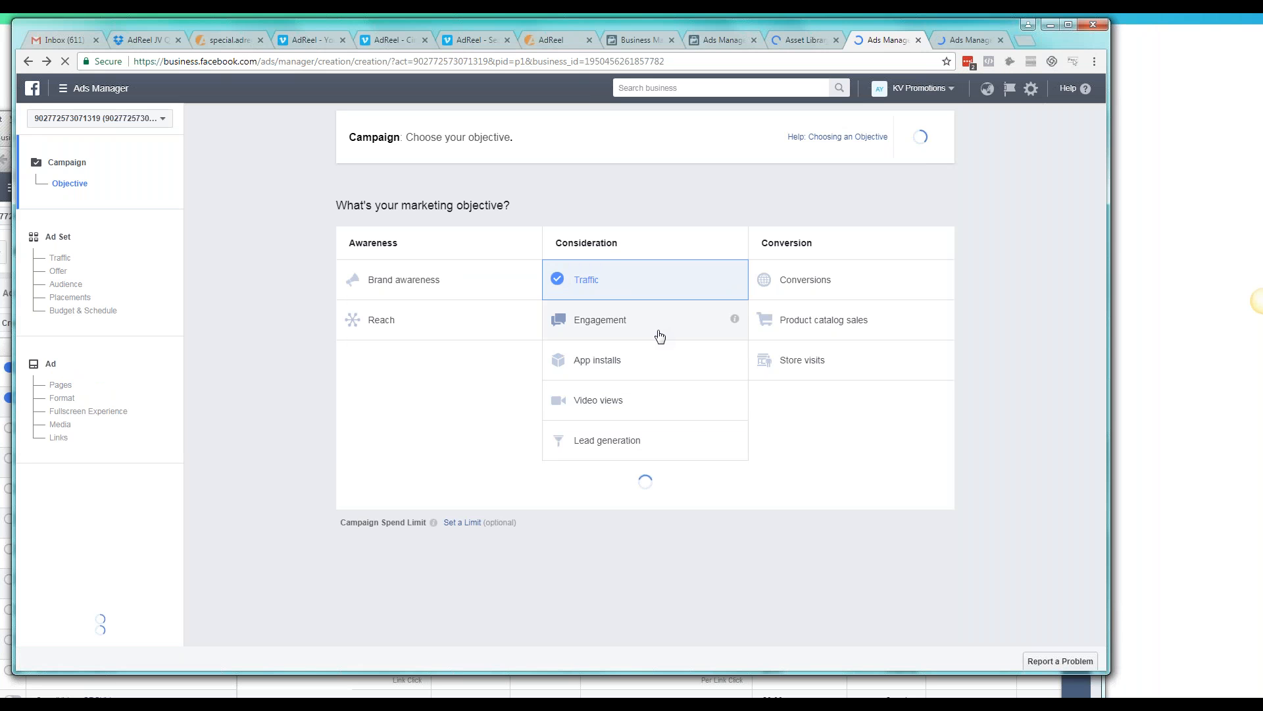
left_click(945, 42)
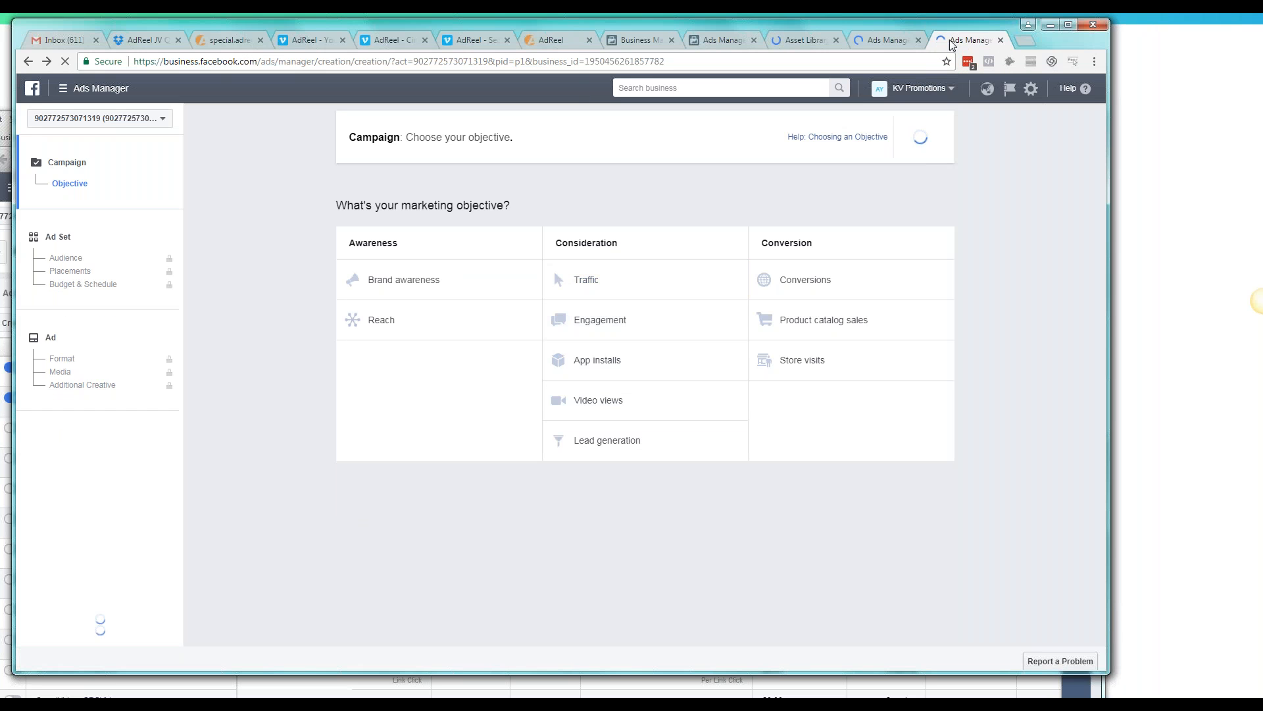
left_click(1001, 41)
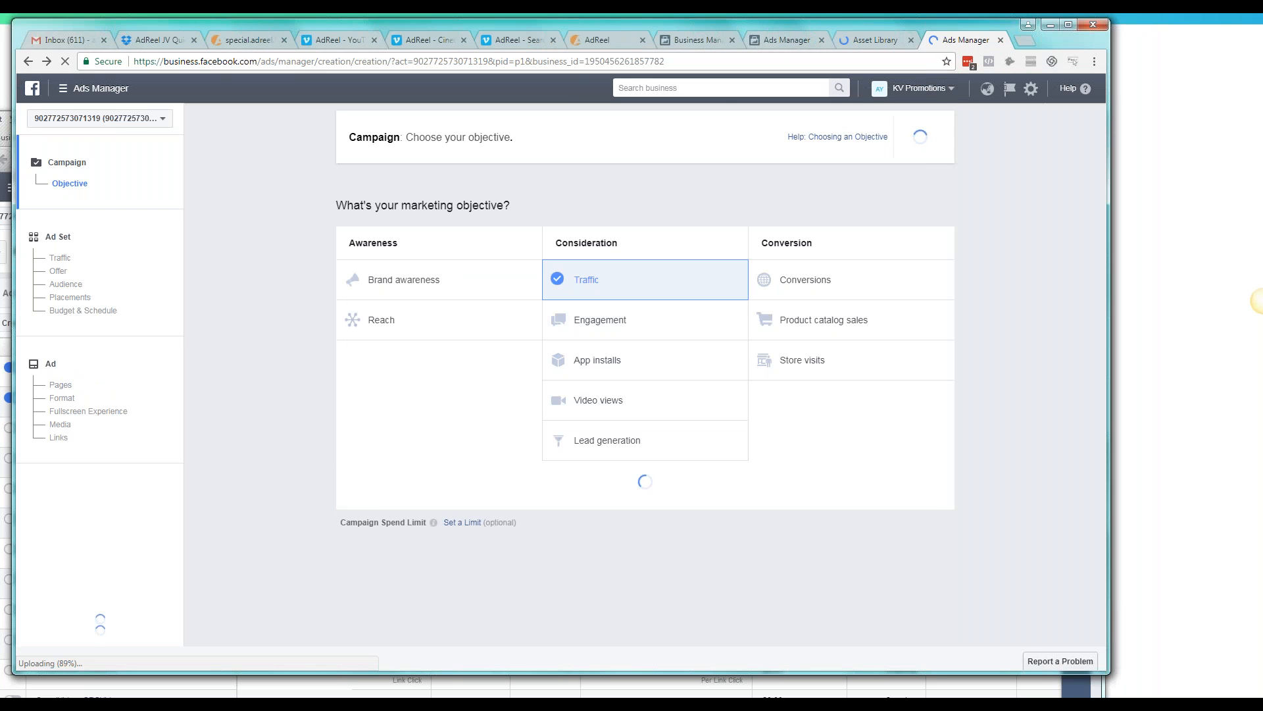
Return to Firefox and open the ad creation page for the KV Promotions account
left_click(866, 41)
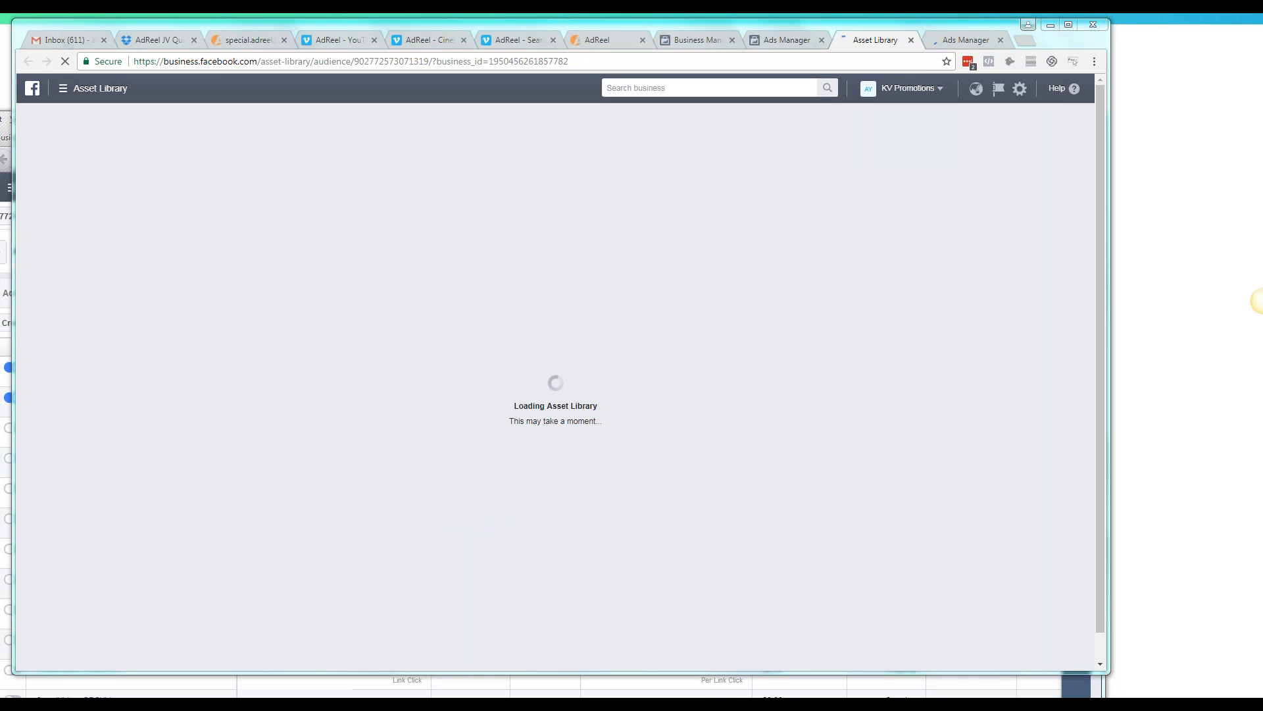
key("alt+Tab")
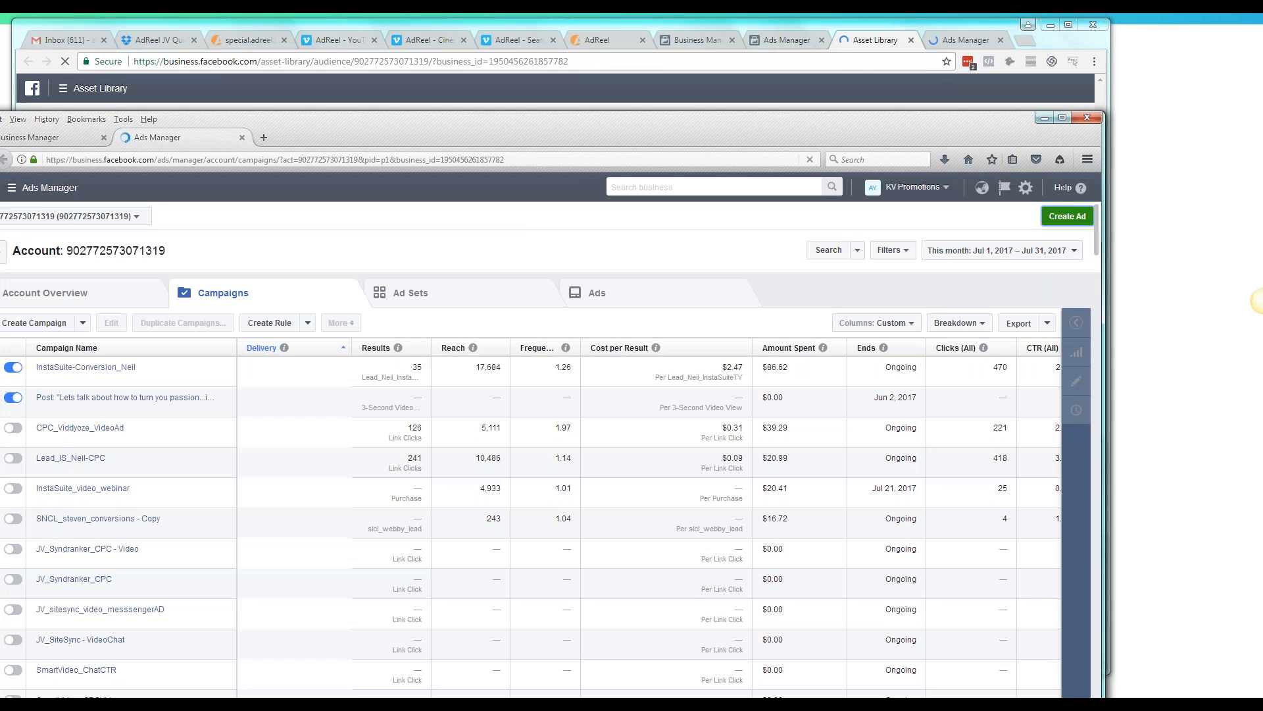
left_click_drag(341, 122, 380, 63)
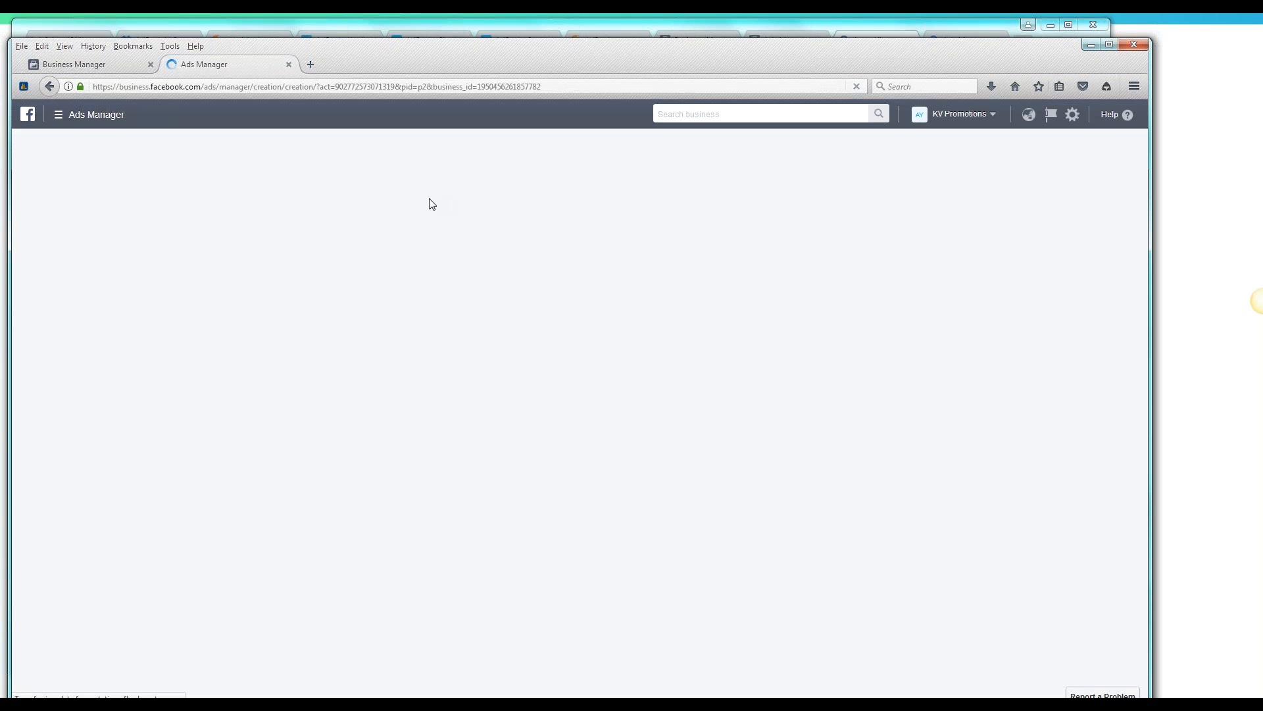
left_click_drag(1056, 51, 1016, 96)
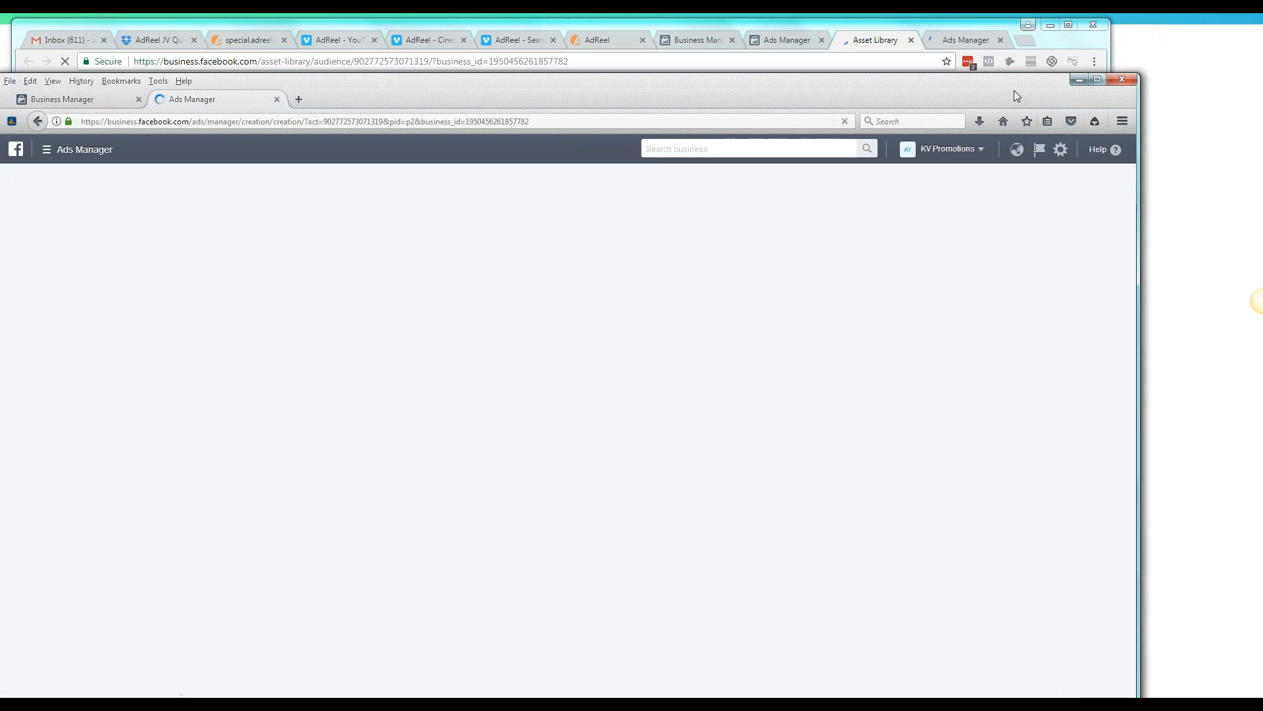
left_click(965, 44)
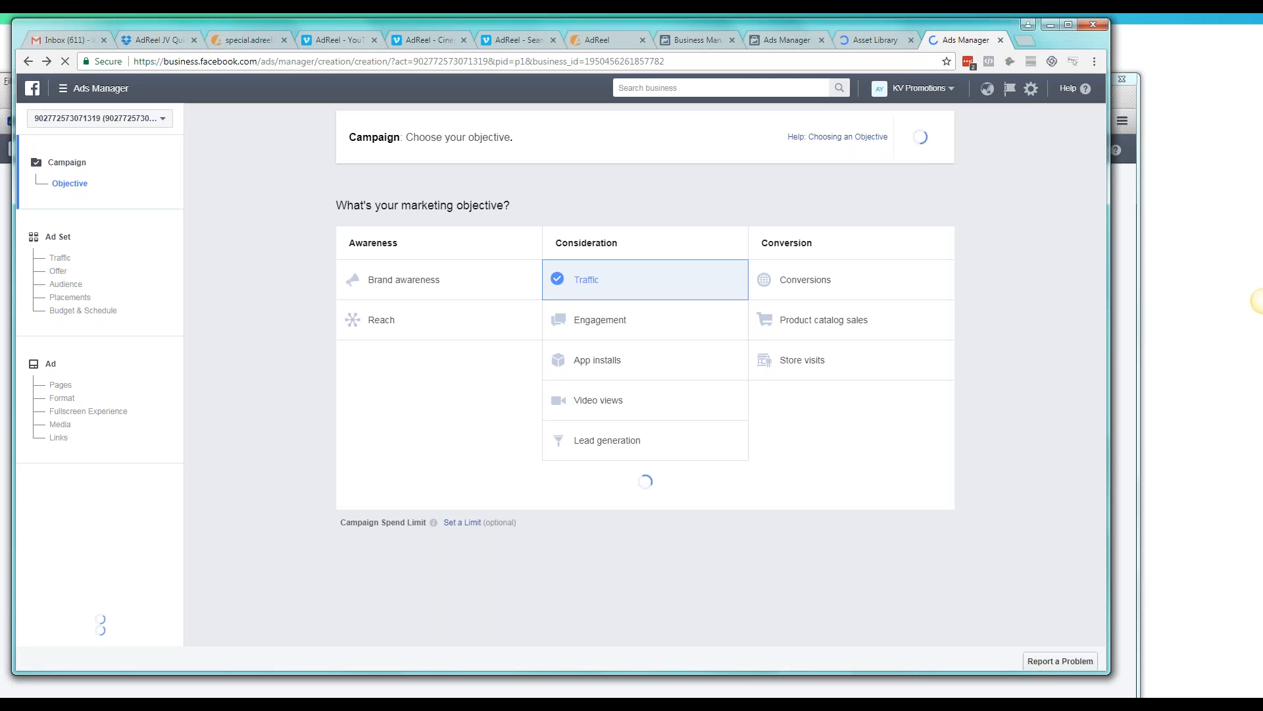
left_click(856, 43)
left_click(953, 42)
mouse_move(565, 694)
left_click(614, 657)
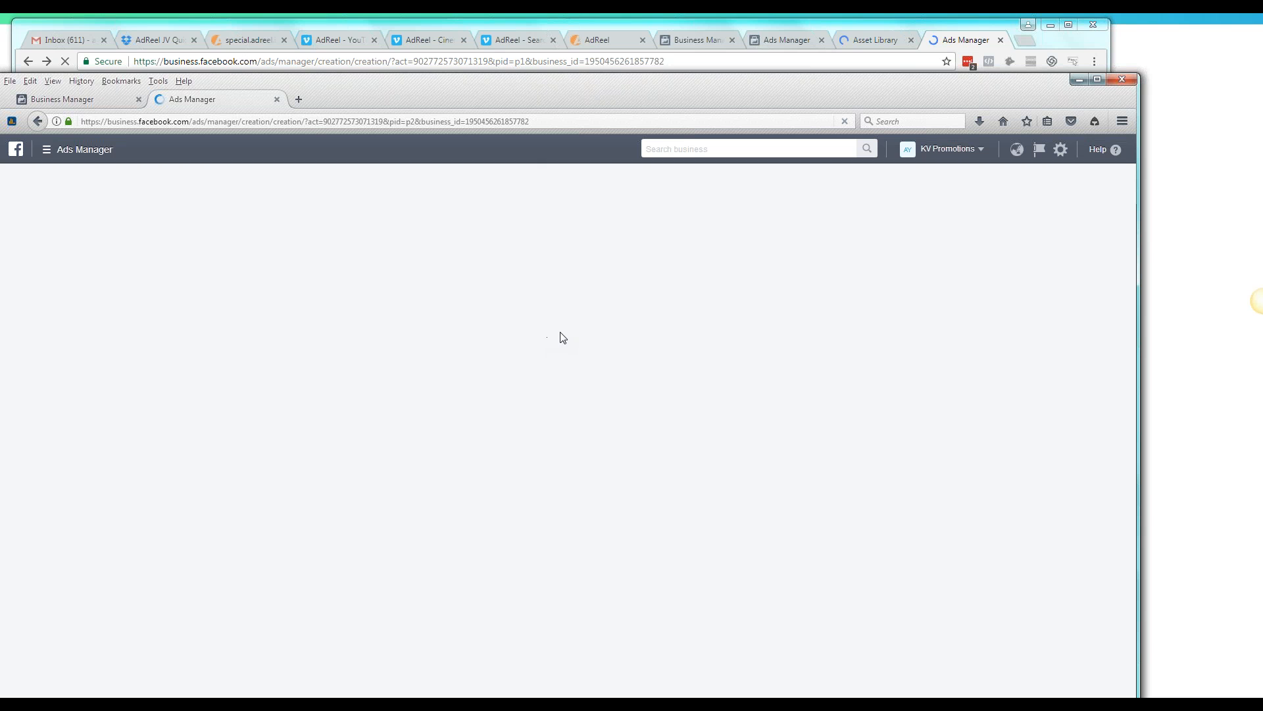
left_click(962, 44)
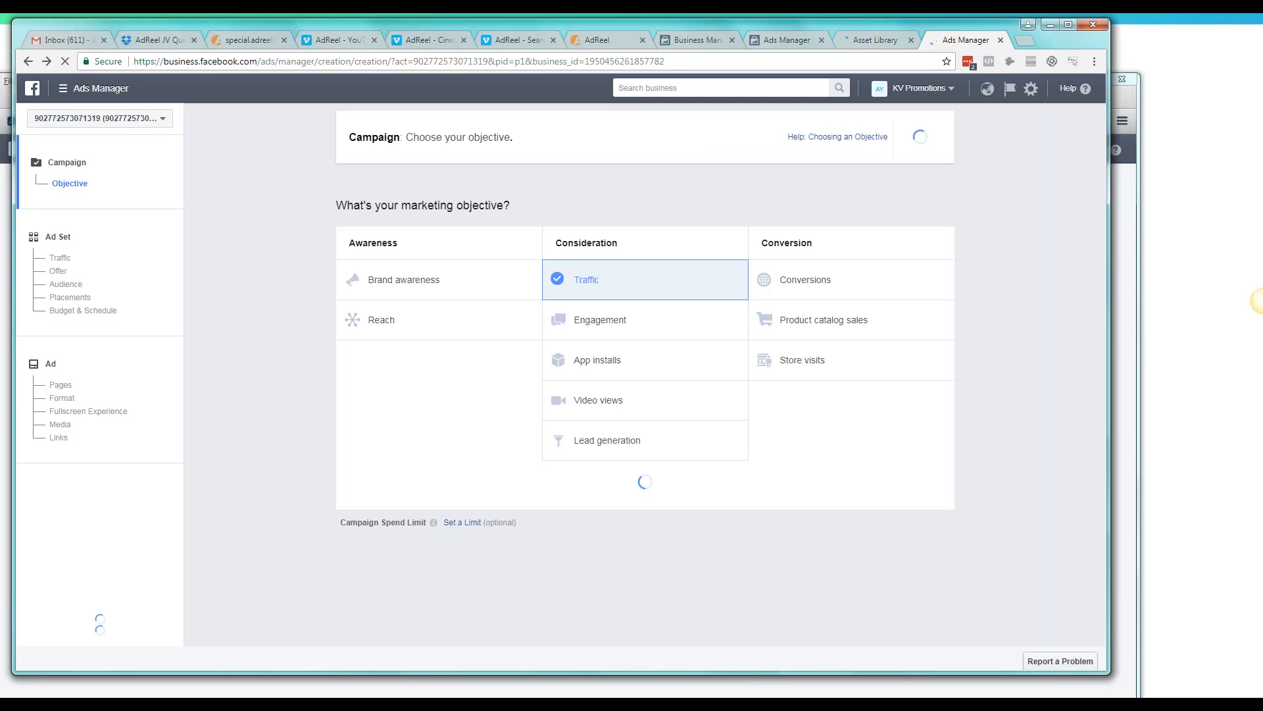
Switch to the Asset Library page and place a new blank Notepad window over the middle of the browser
key("ctrl+shift+Tab")
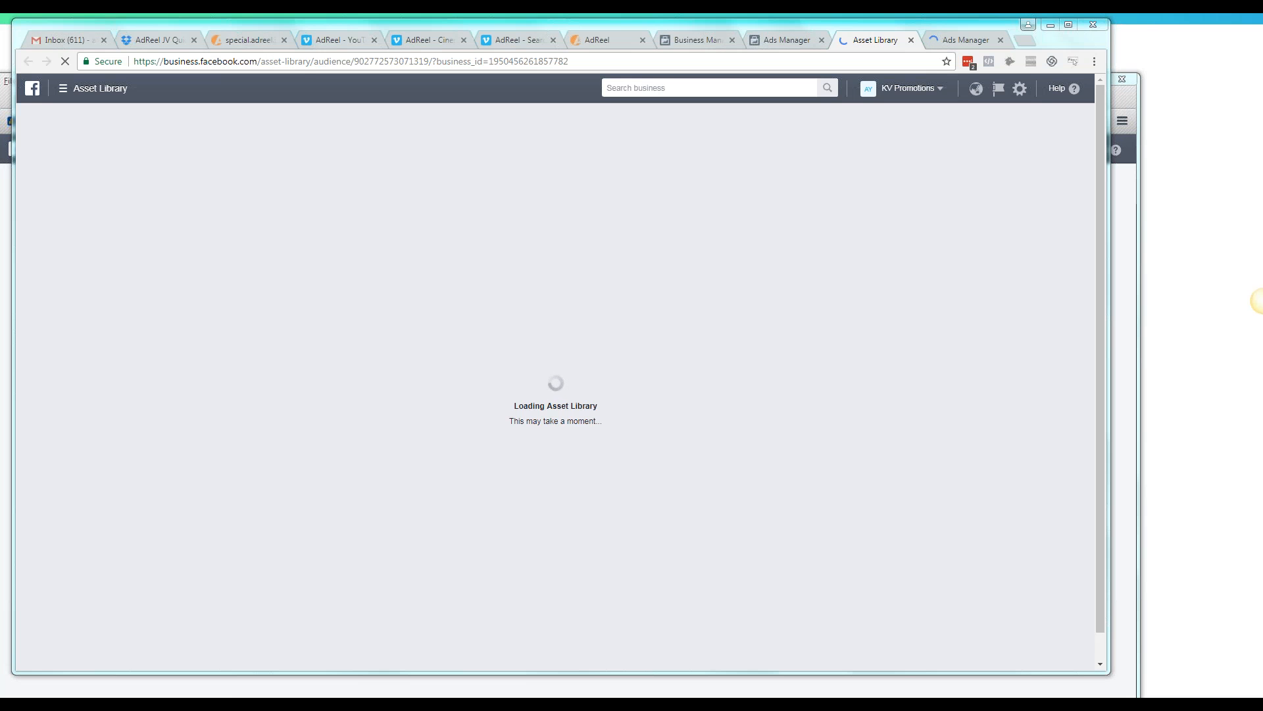
right_click(142, 704)
left_click(147, 649)
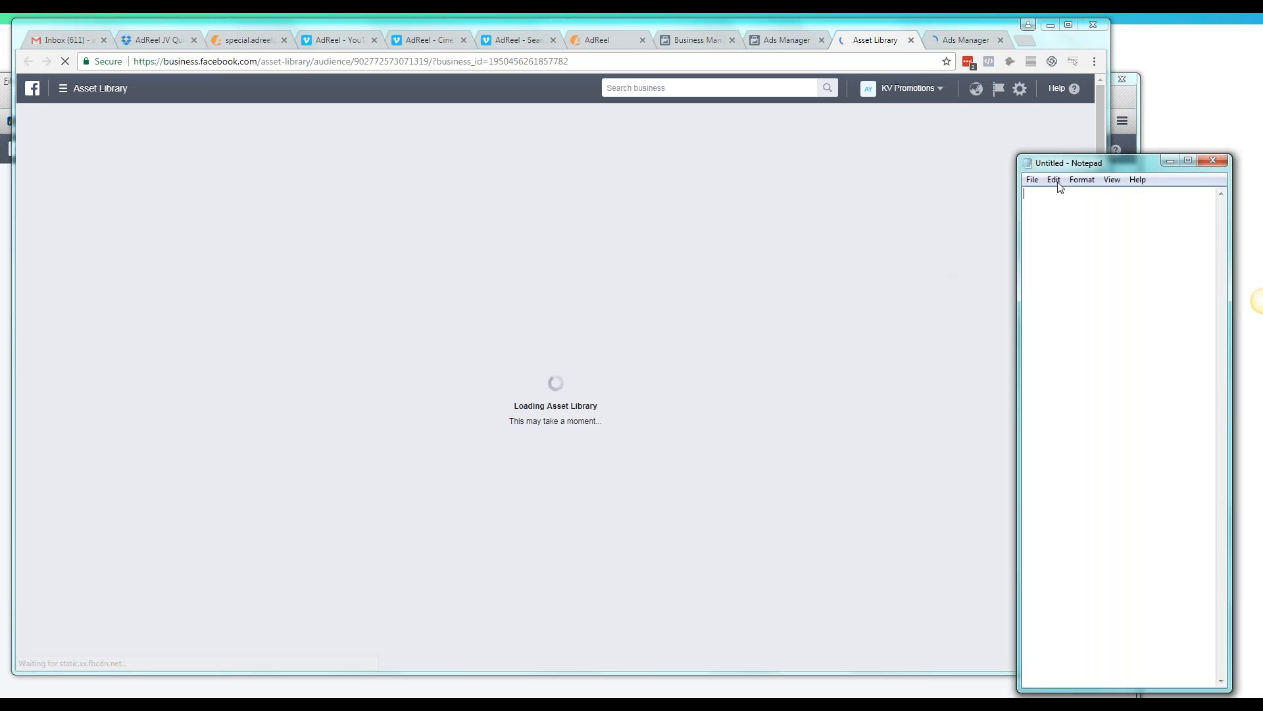
left_click_drag(1046, 166, 683, 246)
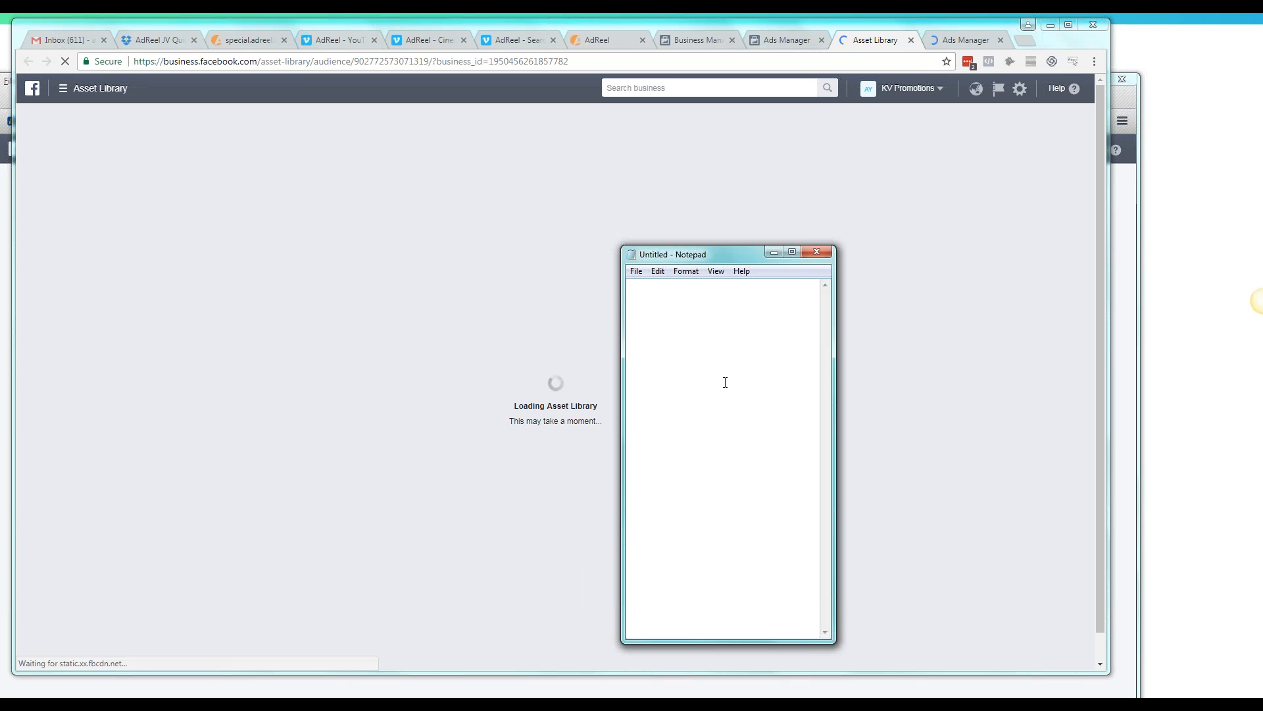
Write "Product: Jewelry" as the first line of the Notepad document
key("BackSpace")
key("BackSpace")
type("Product: Jewelry")
key("Return")
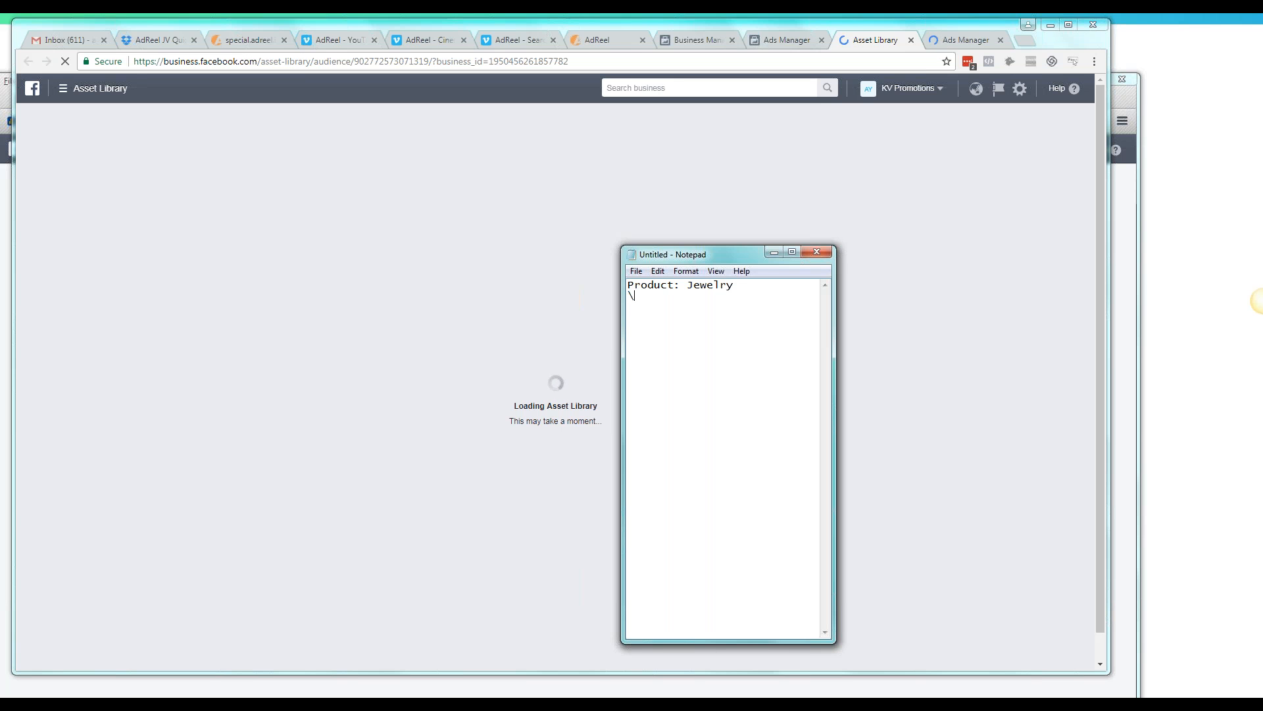
Add the target audience "Newly Engaged" below the product line, leaving a blank line between them
type("Engaged + New")
key("BackSpace")
key("BackSpace")
key("BackSpace")
key("BackSpace")
key("BackSpace")
key("BackSpace")
key("BackSpace")
type("Newly")
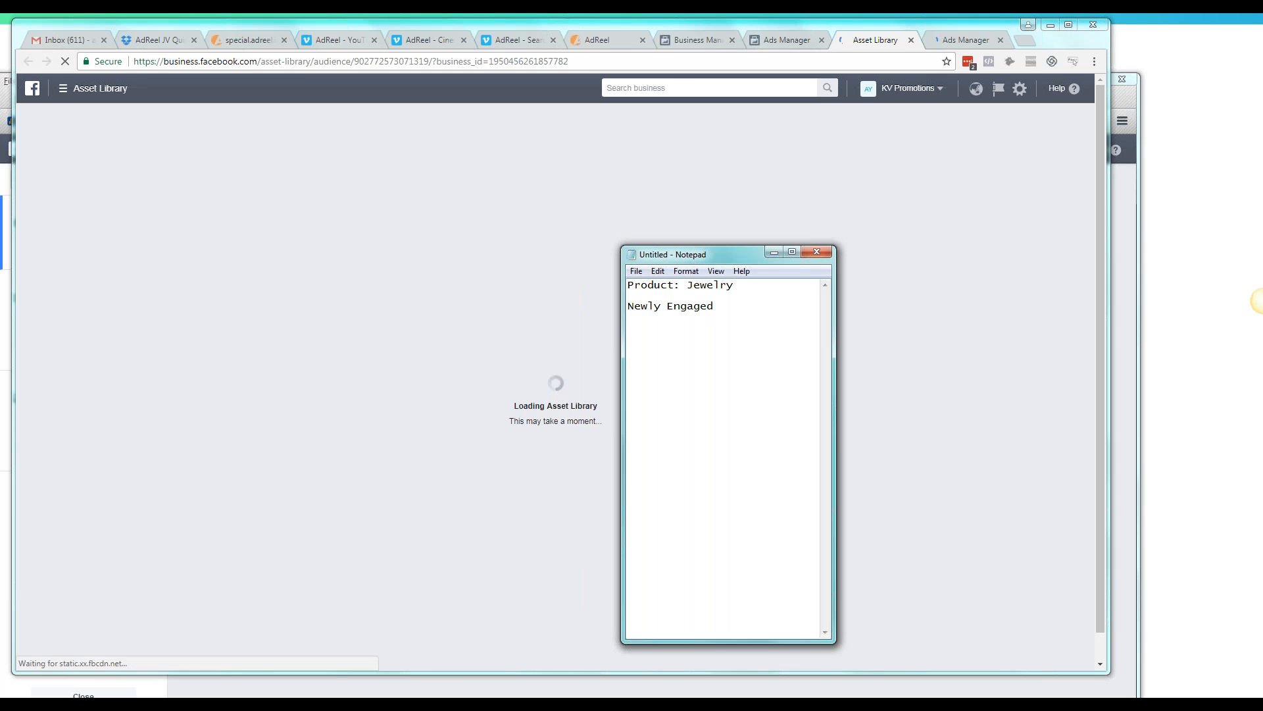
Add the targeting lines "Relationships: Newly Engaged" and "Life Event: Got Engaged" below the audience in the notes
type("Relation")
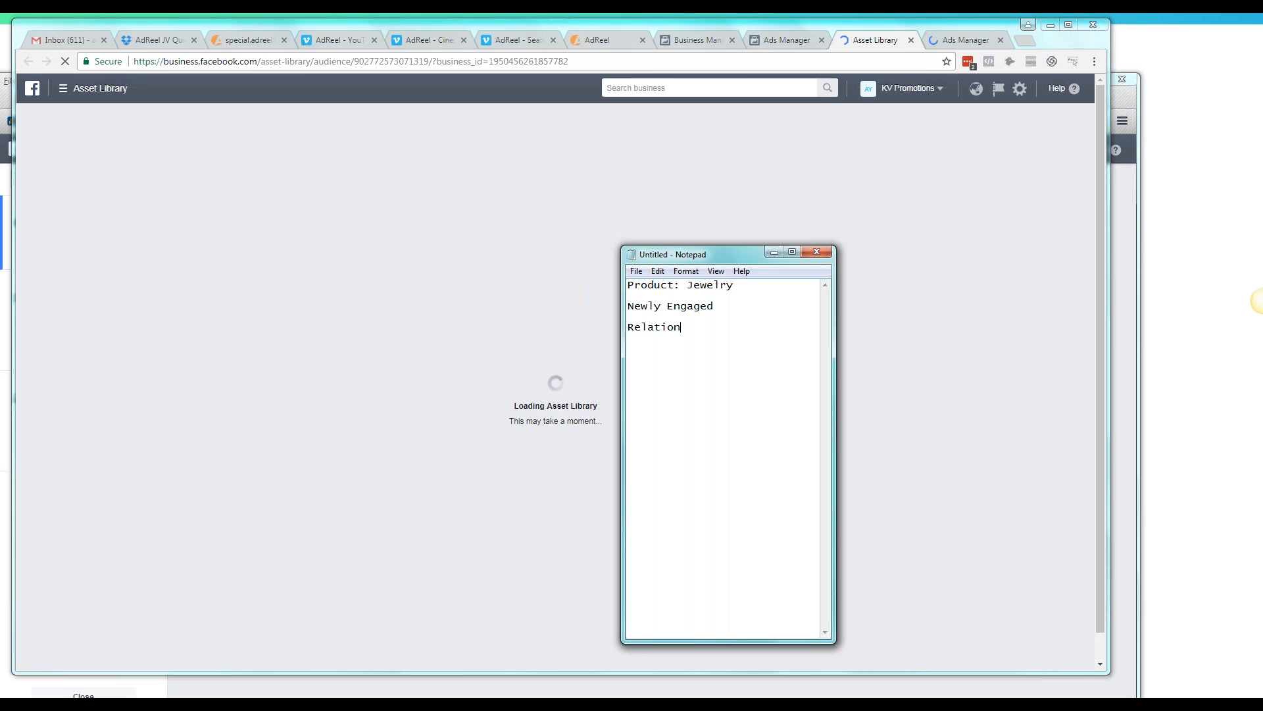
type("ships: Newly Engaged")
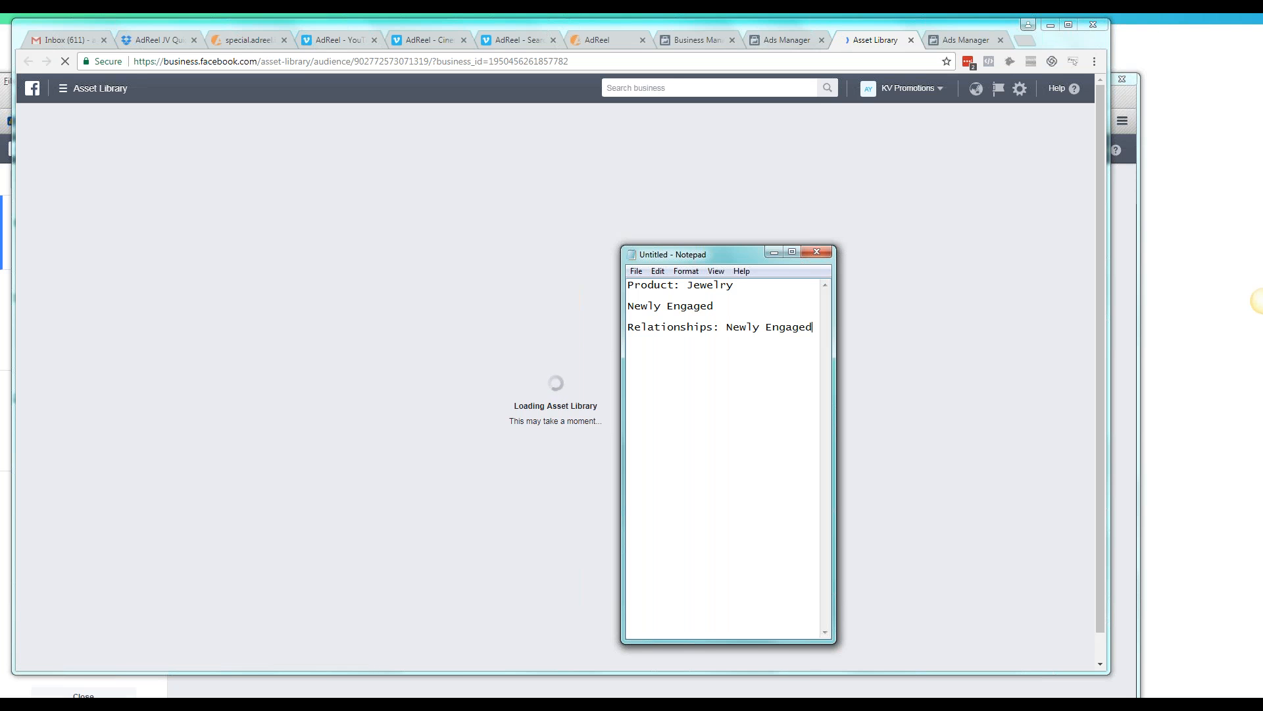
type(" Life E")
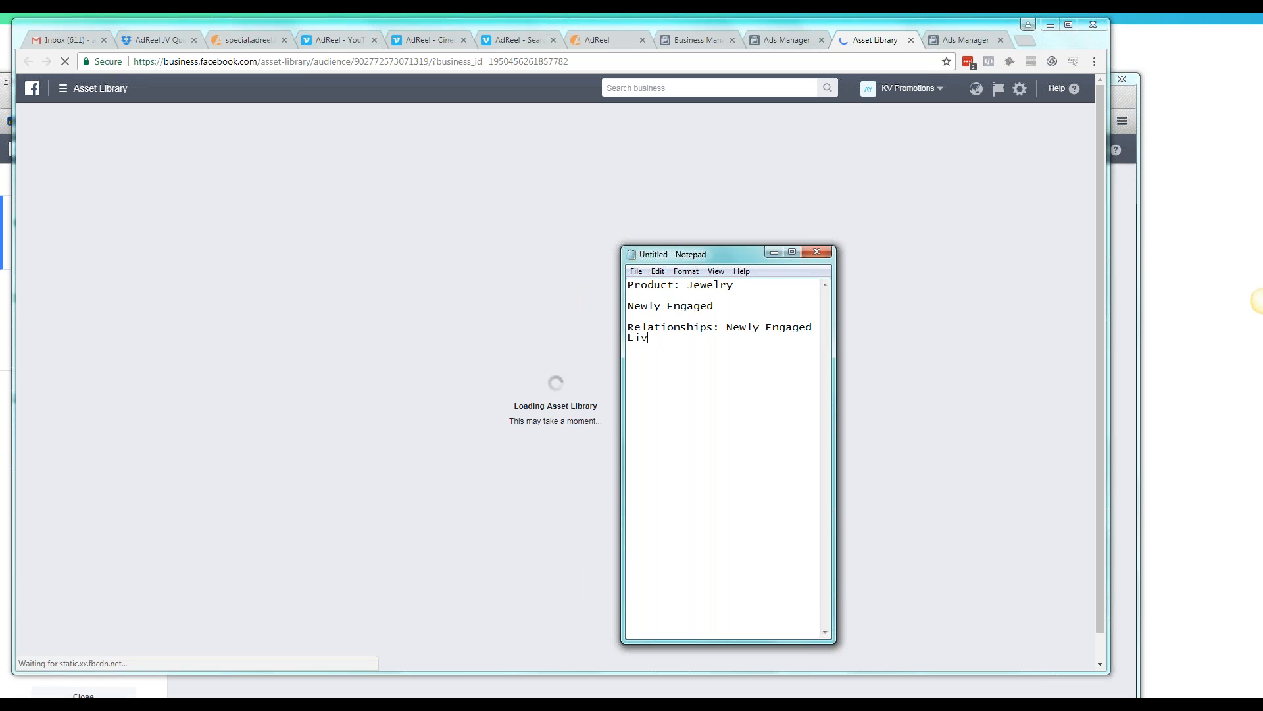
type("vent: Got Engaged")
key("Return")
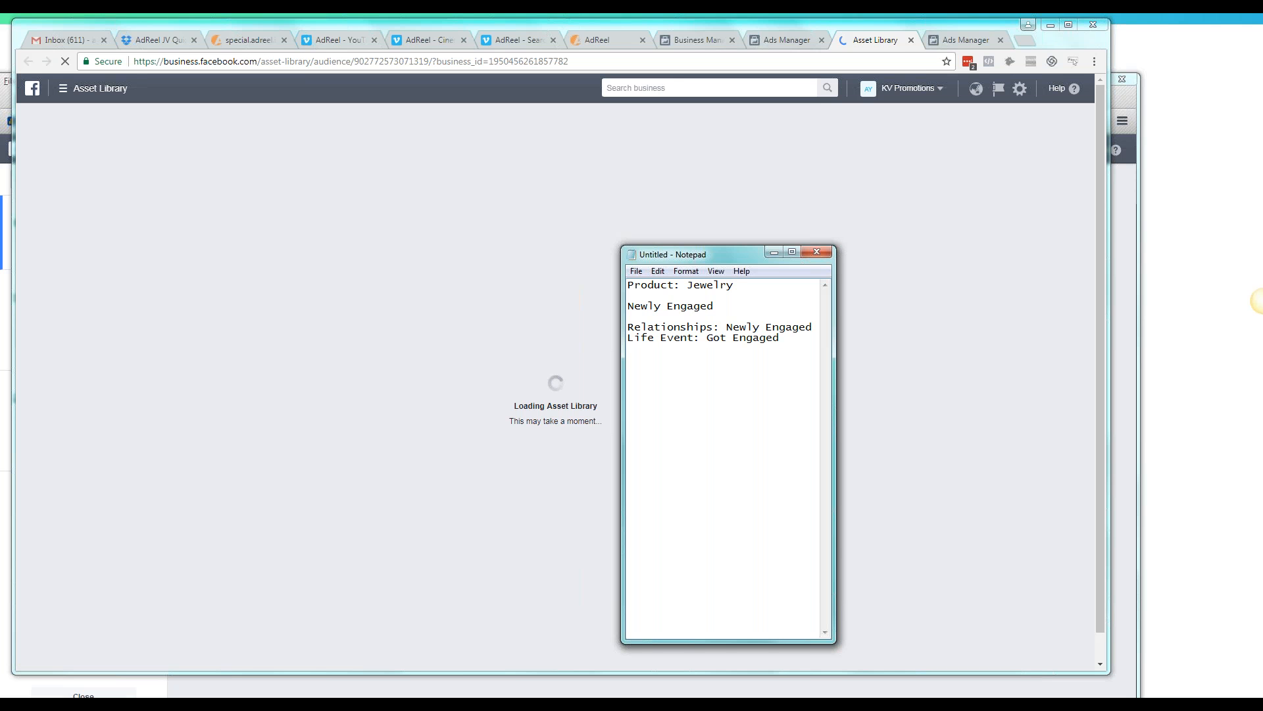
Extend the Life Event line in the notes with "/ Into a relationship"
type("/ Into a rela")
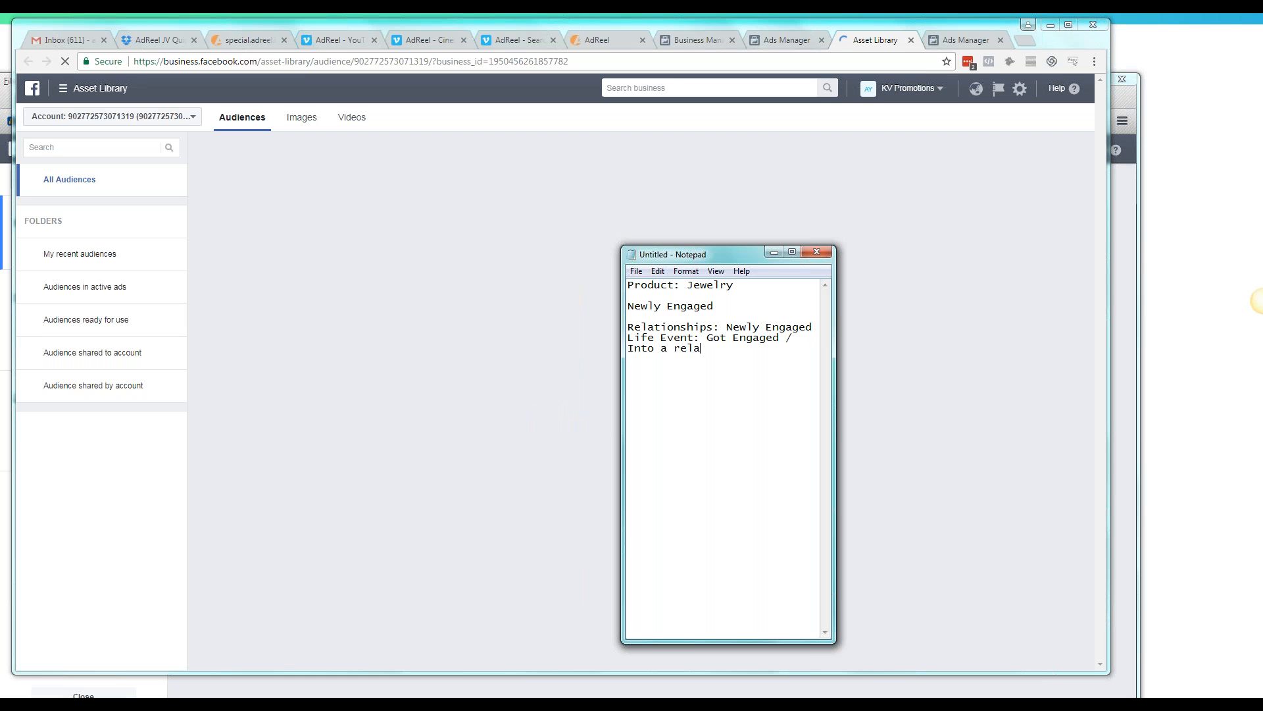
type("tionship")
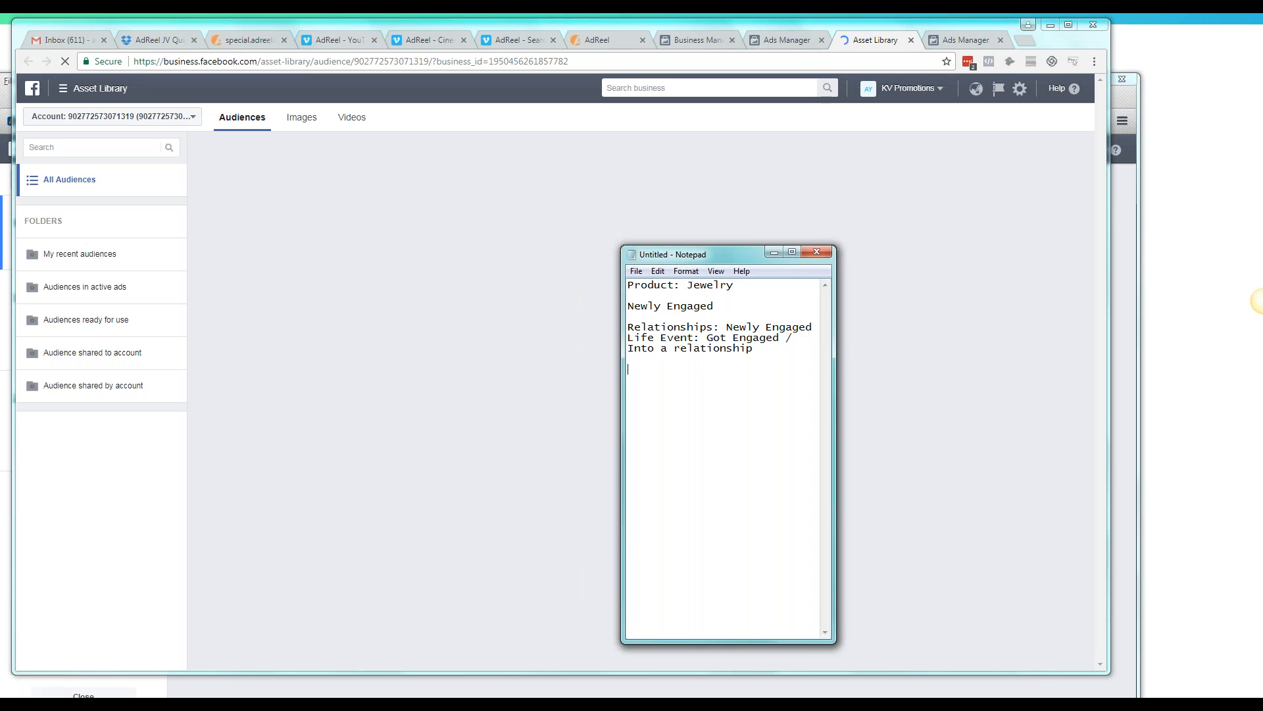
key("Return")
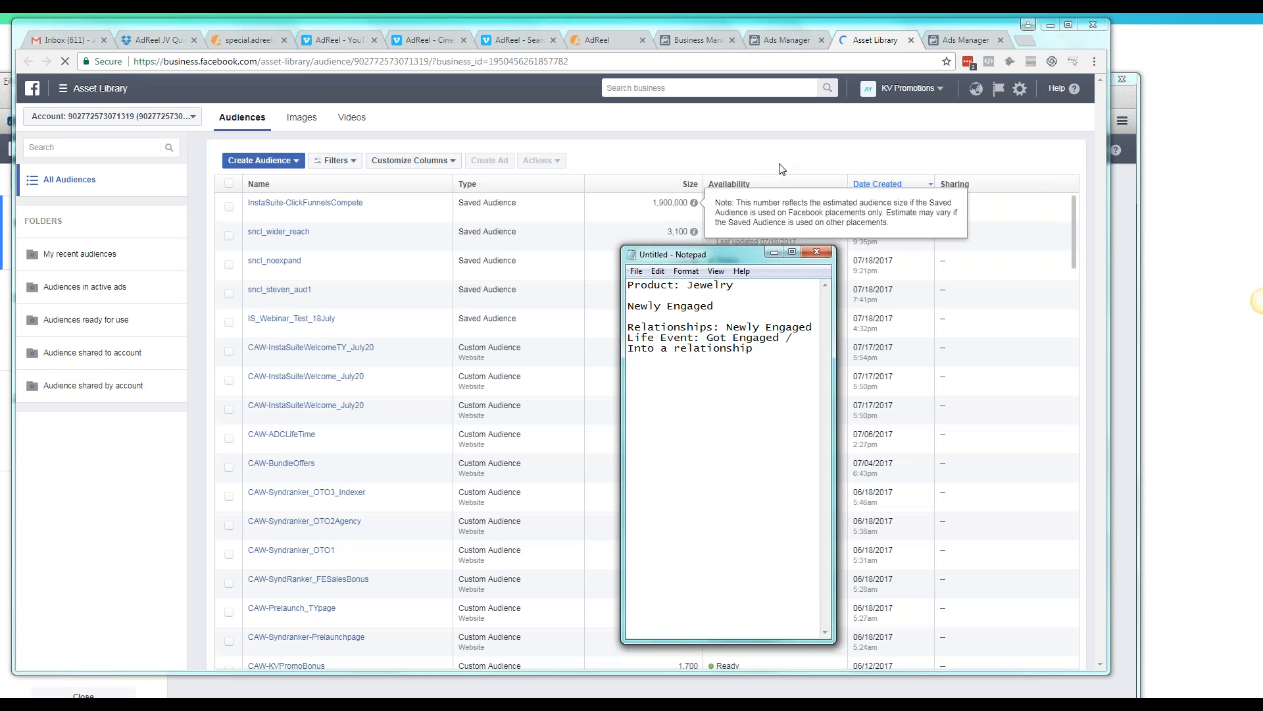
Return to the campaign creation page in Chrome, continue the Traffic campaign to its ad set, and bring up the Notepad notes
left_click(963, 37)
left_click(963, 39)
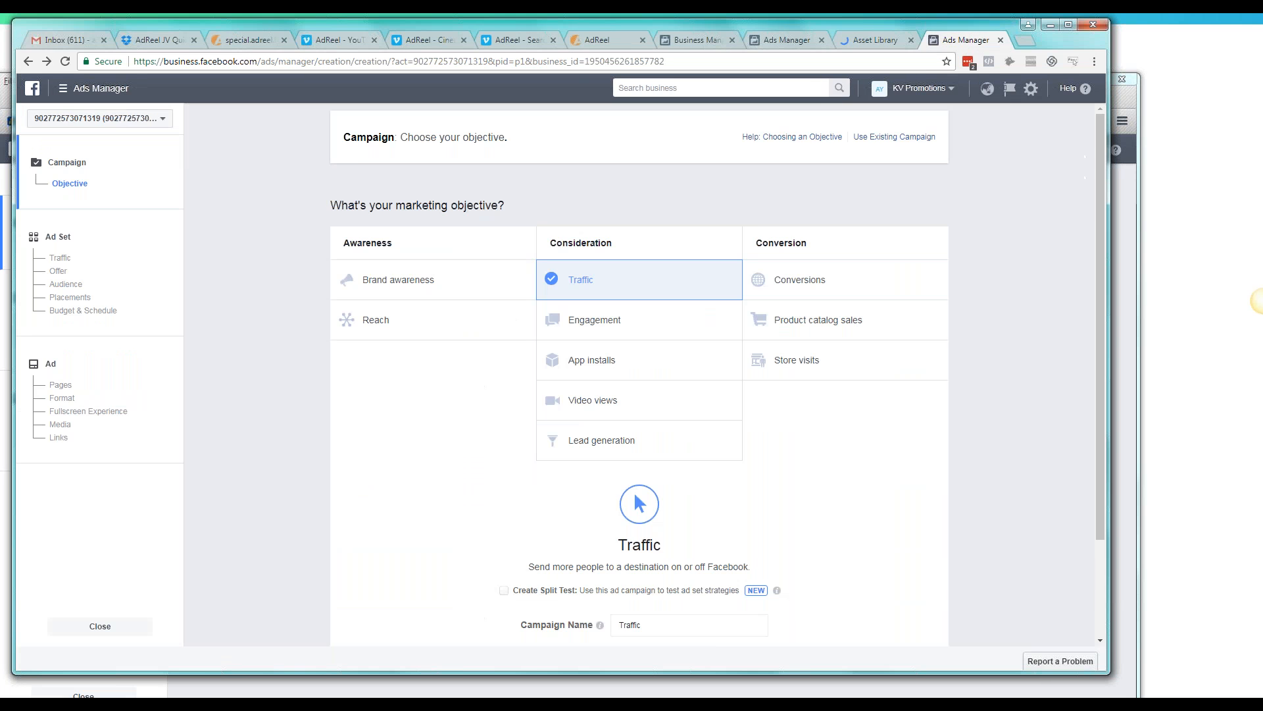
scroll(592, 303, "down", 2)
left_click(665, 552)
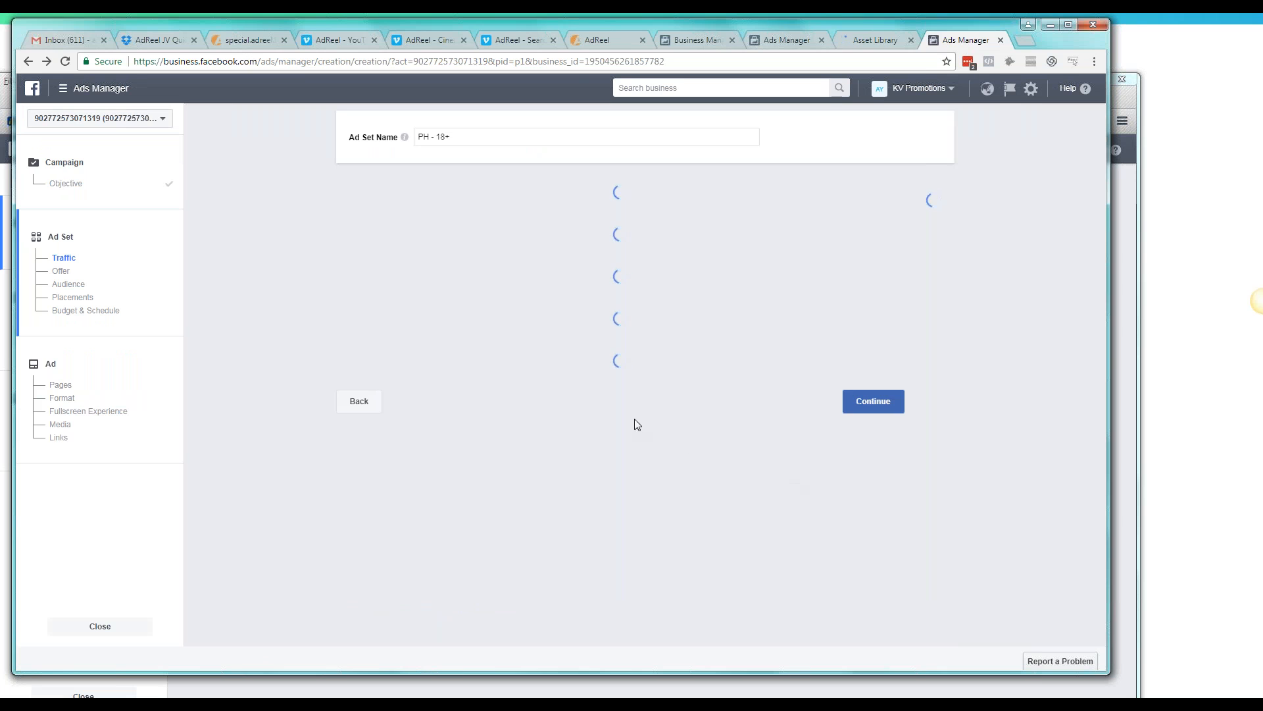
key("alt+Tab")
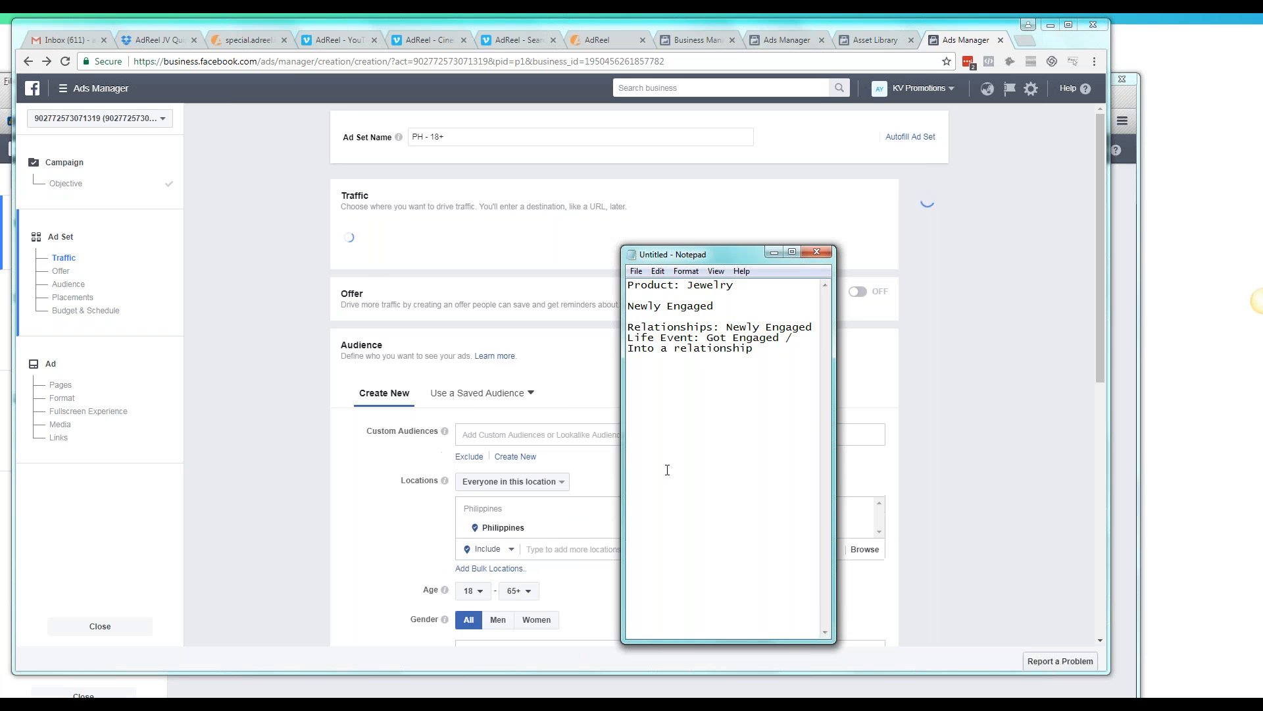
Return to the ad set form in Chrome and add United States as the audience location
left_click(1035, 150)
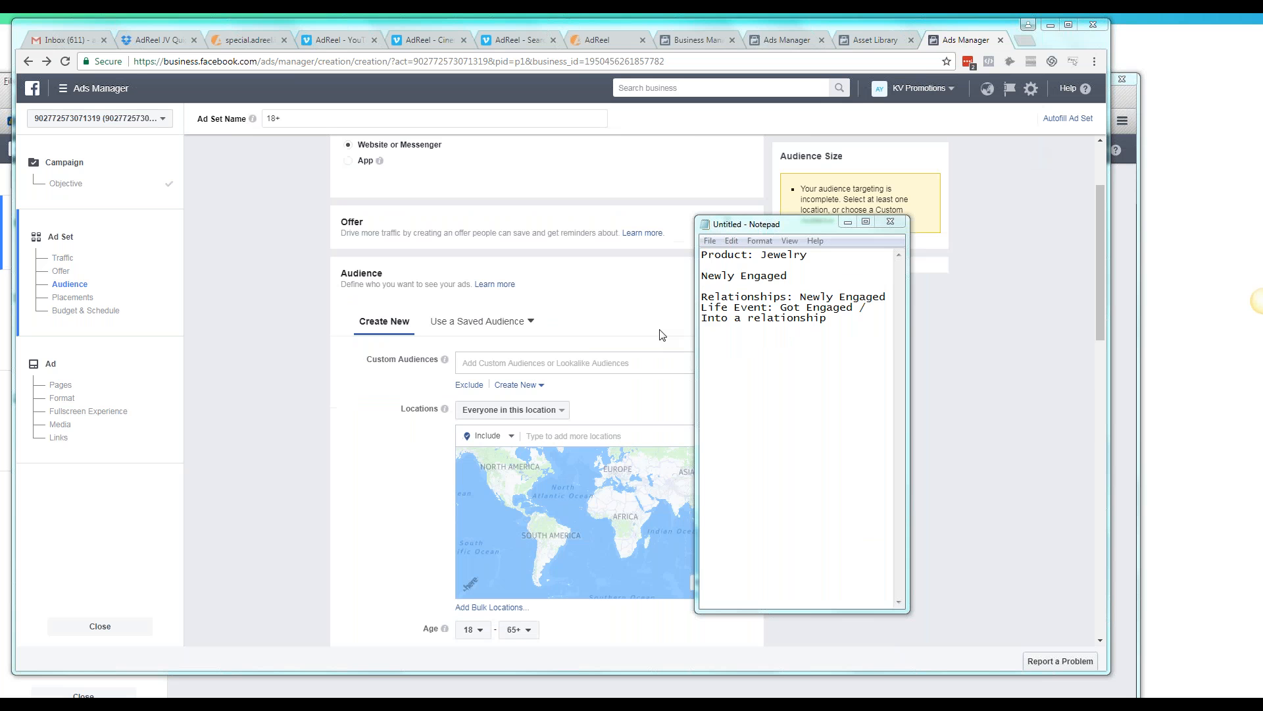
left_click(289, 421)
scroll(309, 400, "down", 2)
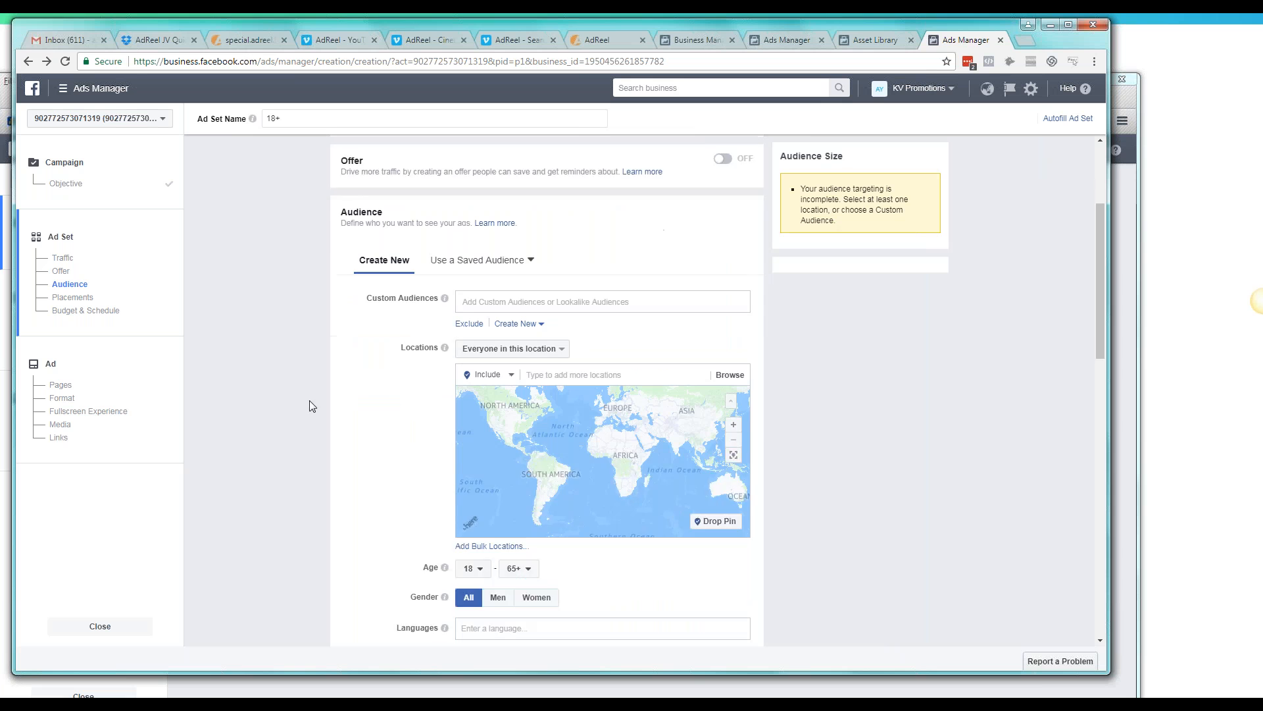
left_click(571, 299)
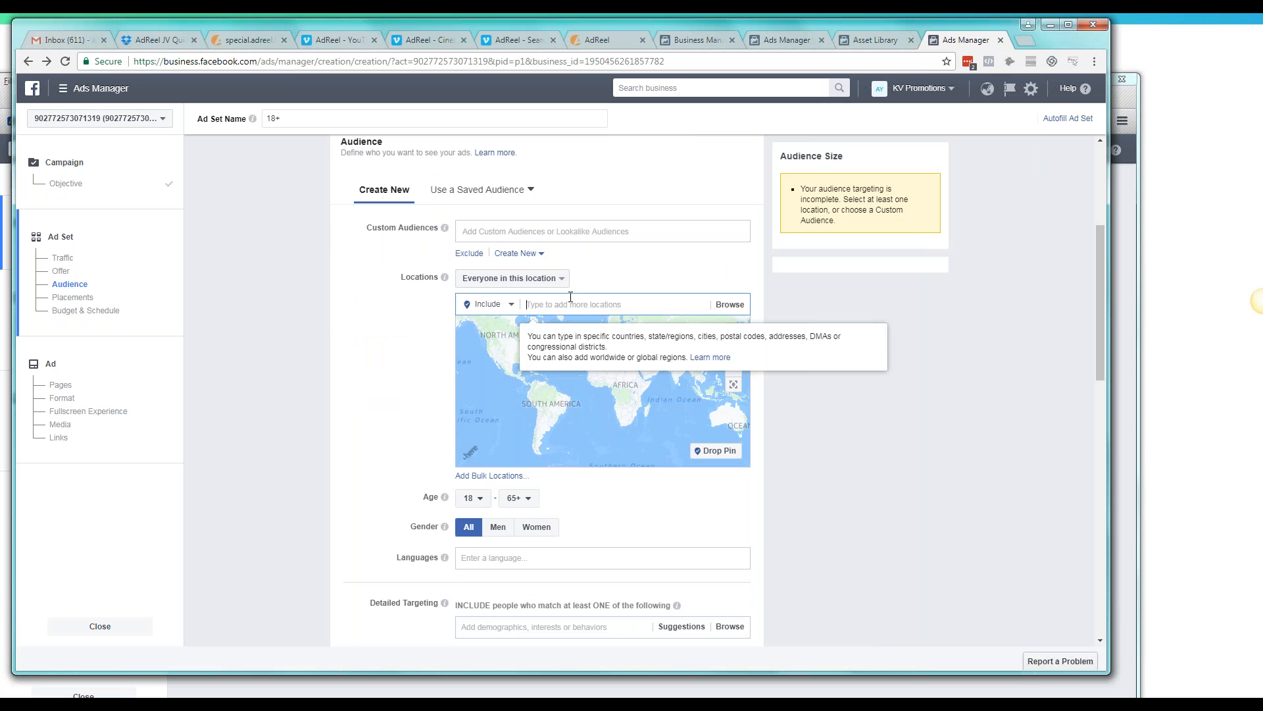
type("united stats")
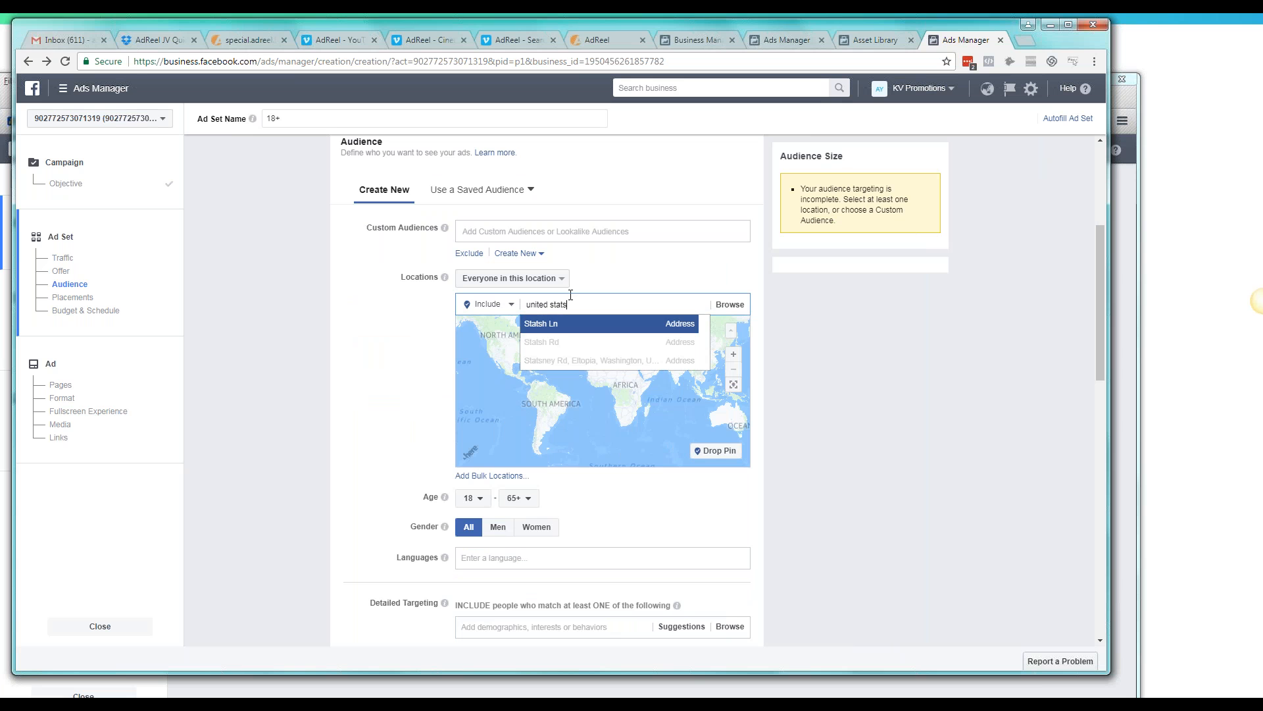
key("BackSpace")
type("es")
left_click(621, 325)
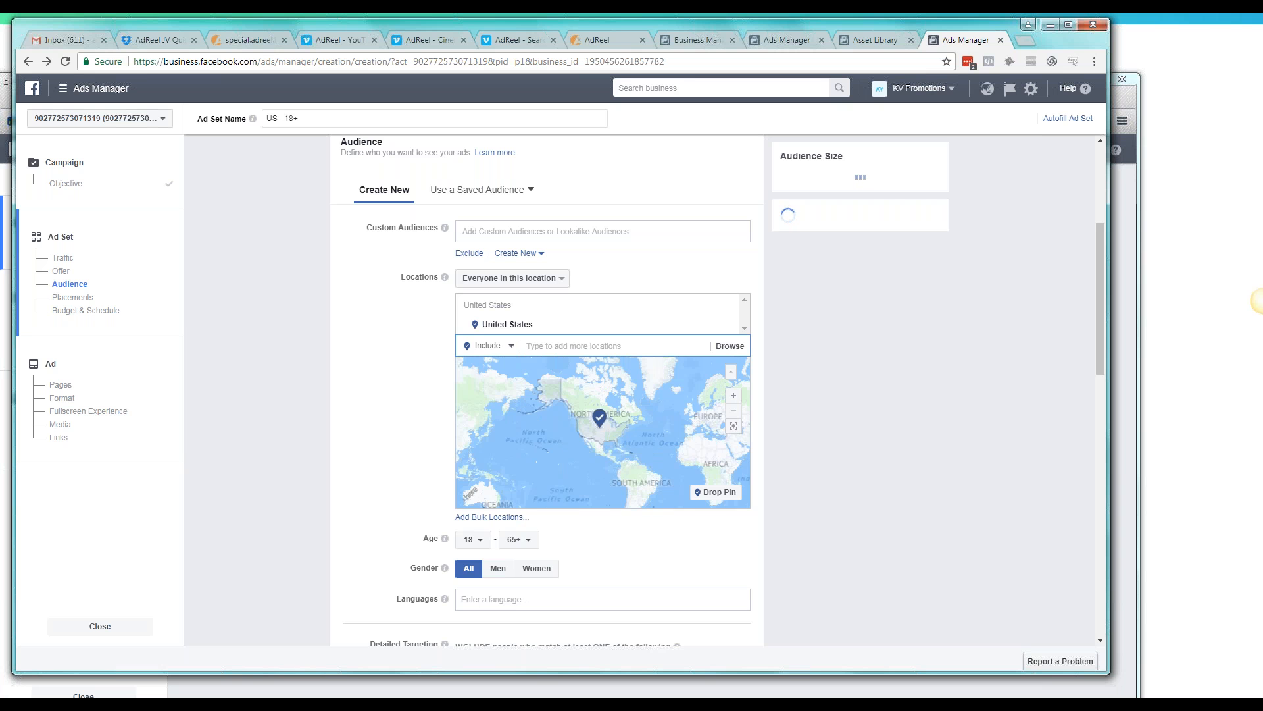
Set the audience age range to 21–55
scroll(804, 520, "down", 1)
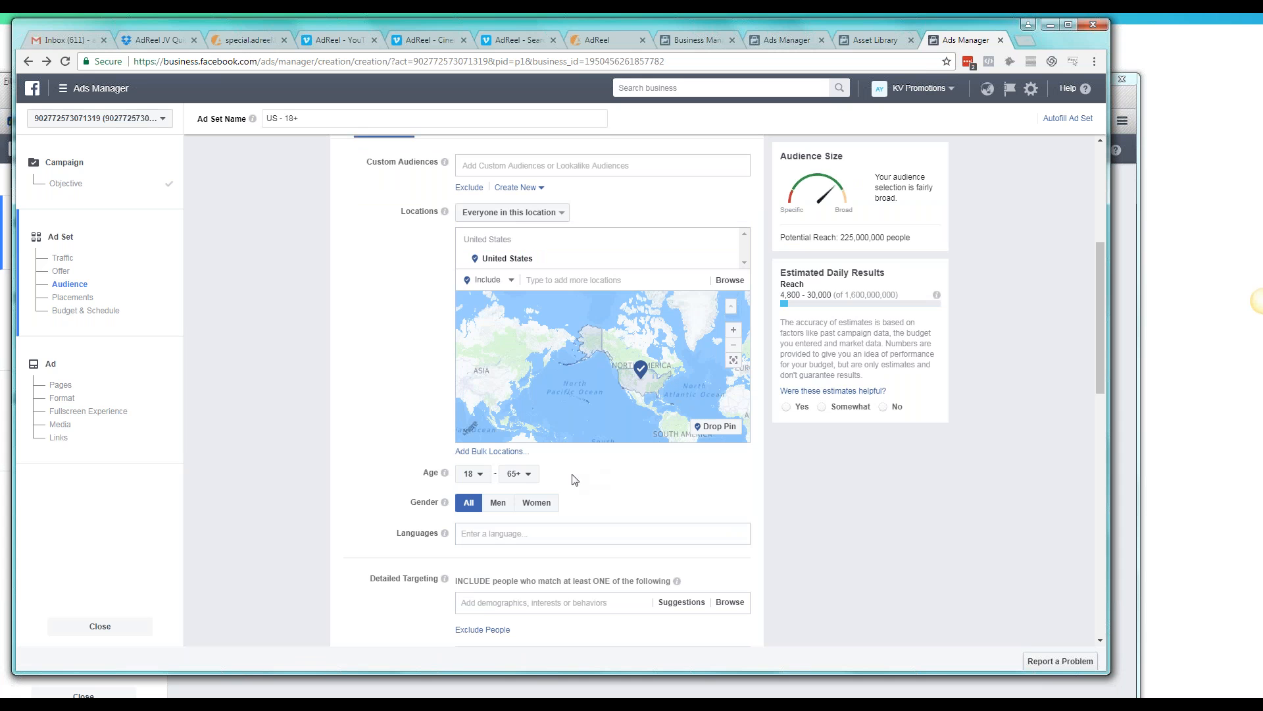
left_click(472, 475)
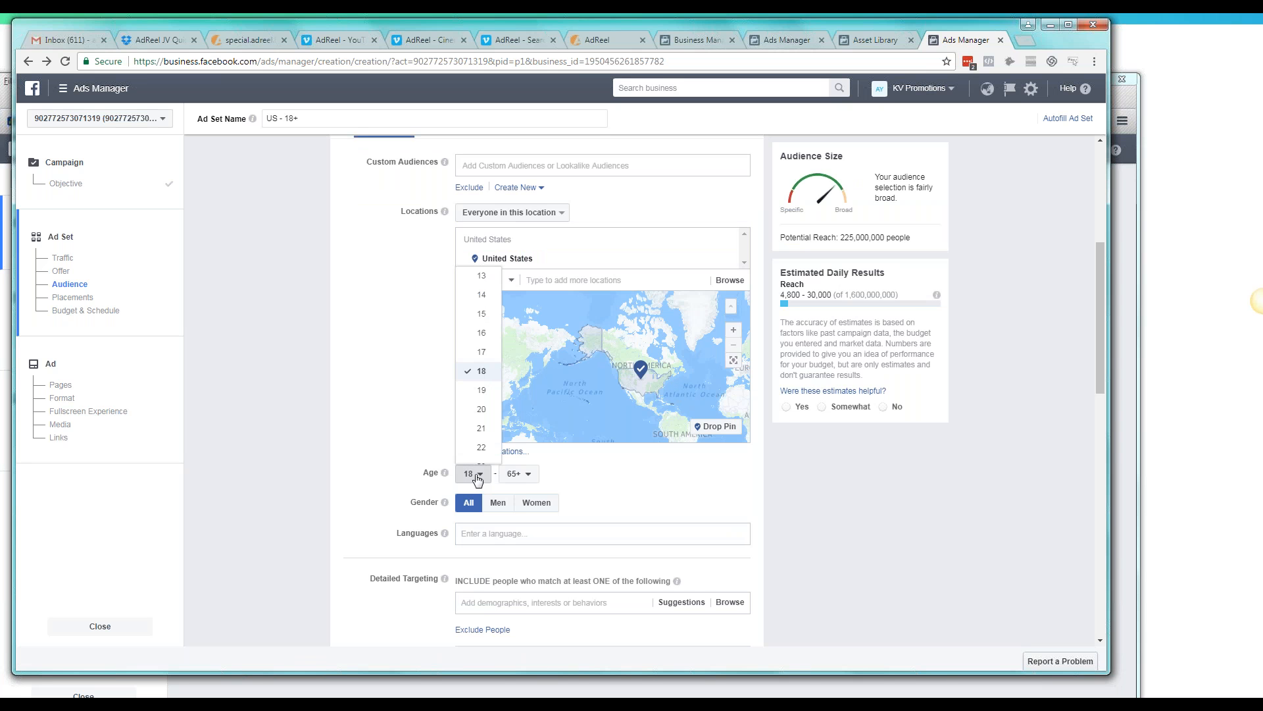
left_click(487, 431)
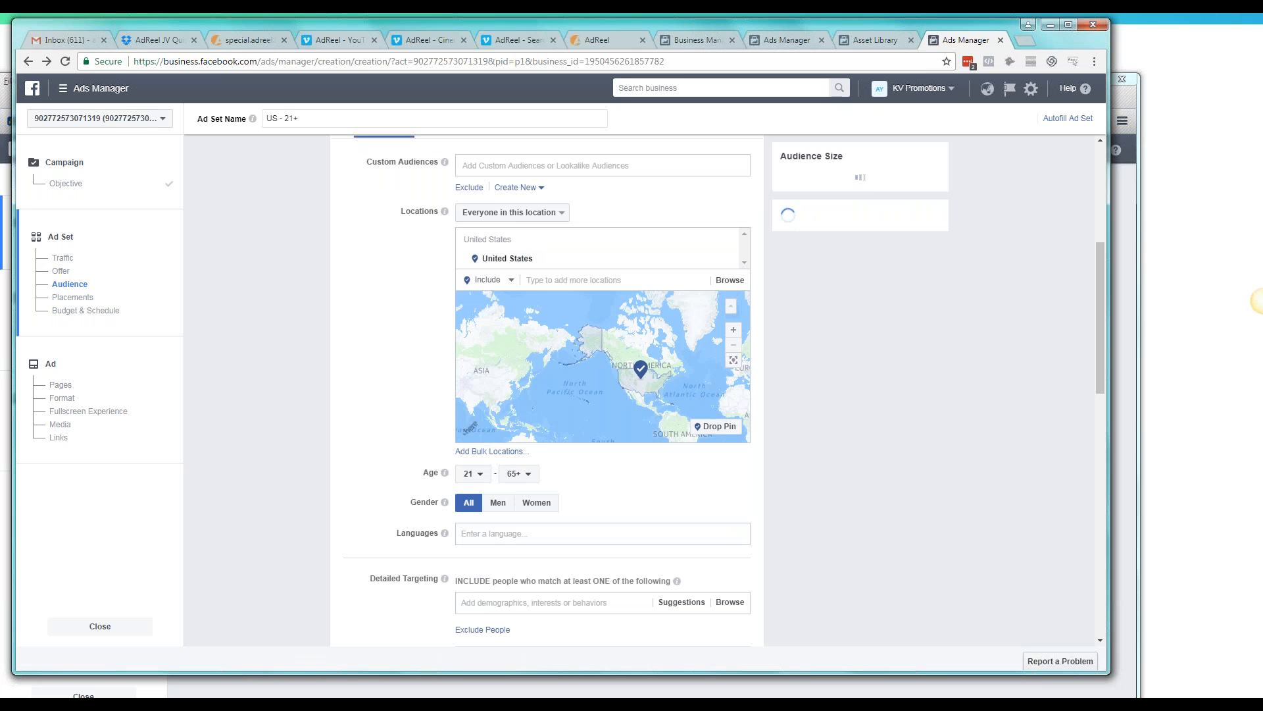
left_click(519, 481)
scroll(533, 421, "up", 2)
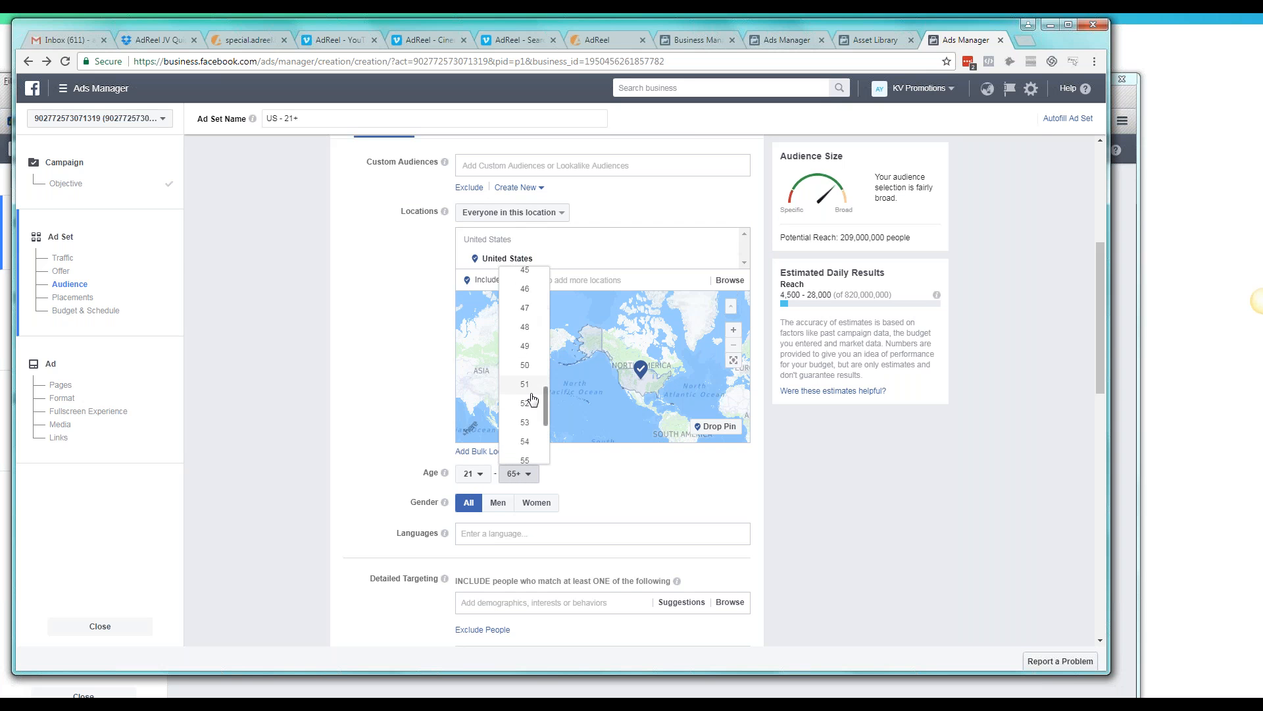
left_click(525, 395)
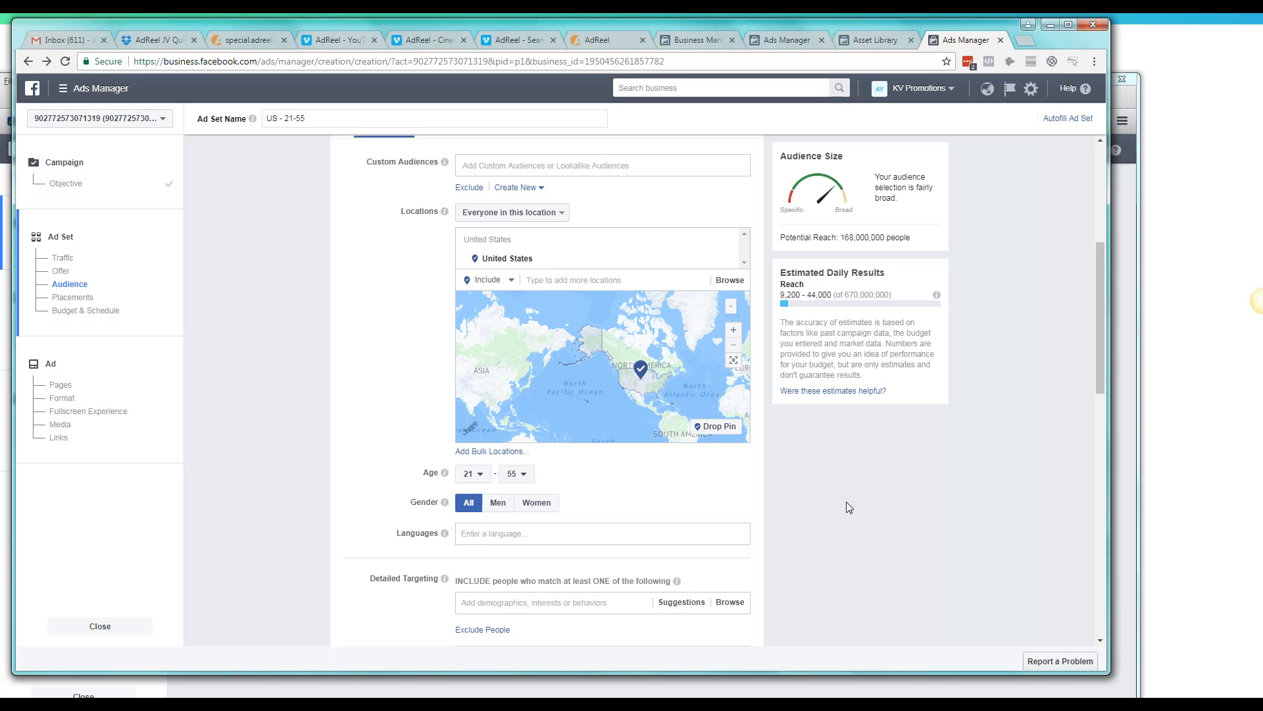
Review the ad set's audience, detailed targeting, connections and placement settings
scroll(846, 501, "down", 1)
scroll(831, 506, "down", 3)
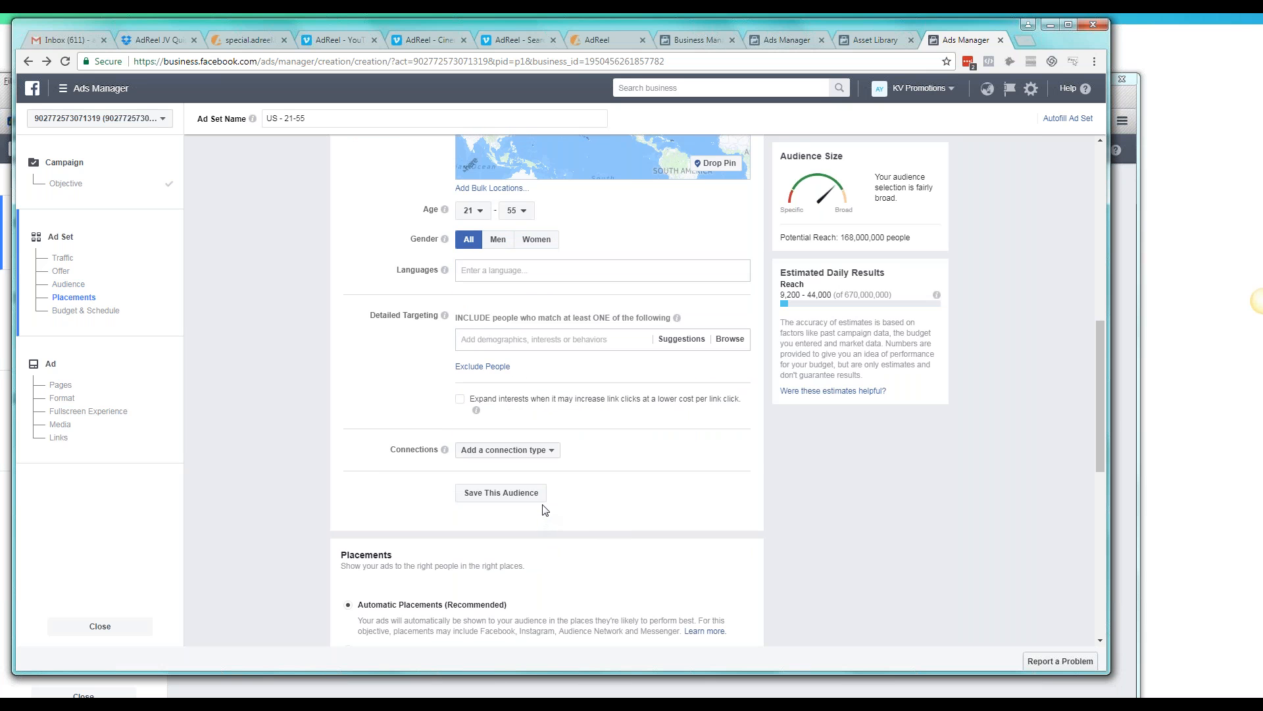
scroll(689, 442, "down", 1)
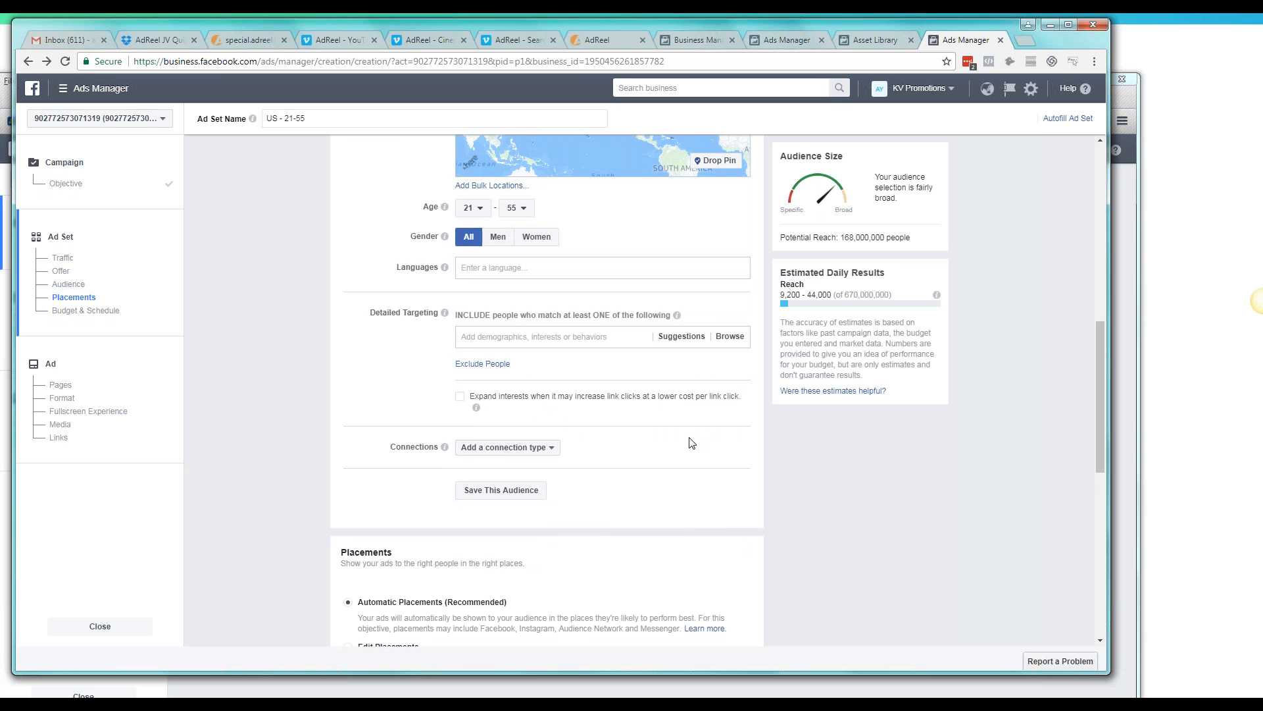
scroll(691, 442, "down", 2)
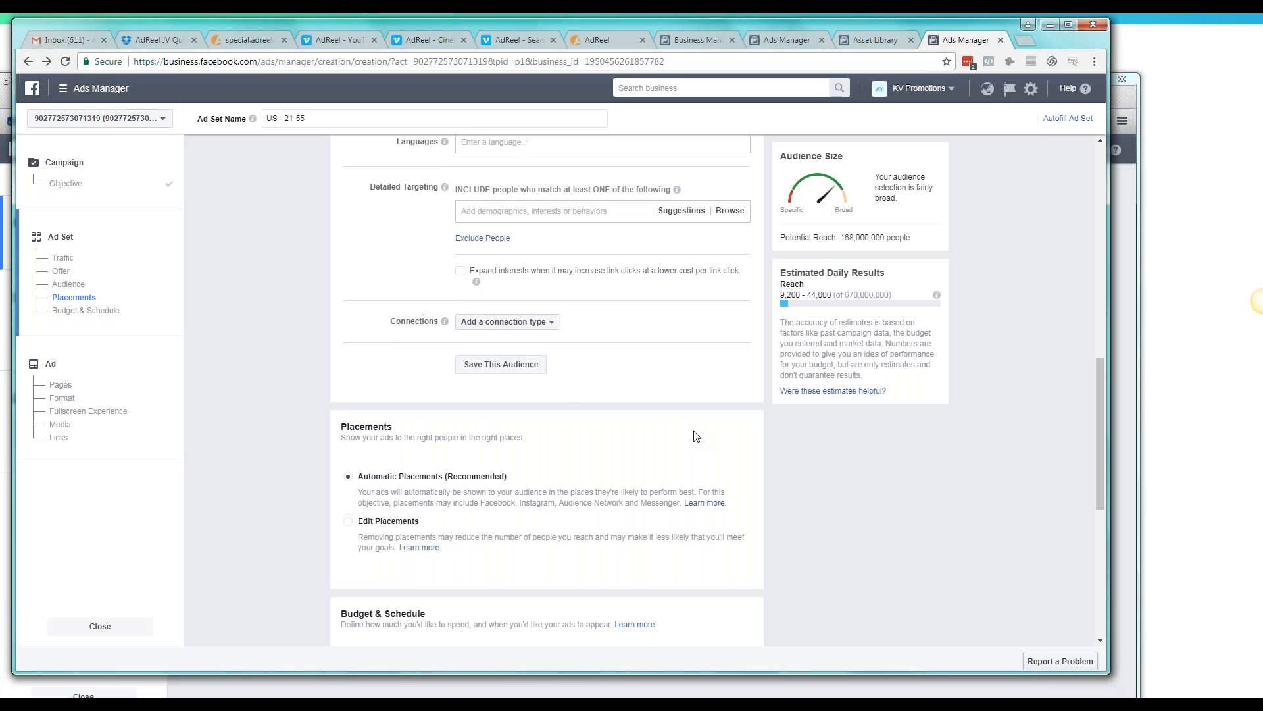
scroll(696, 436, "up", 2)
scroll(694, 438, "up", 6)
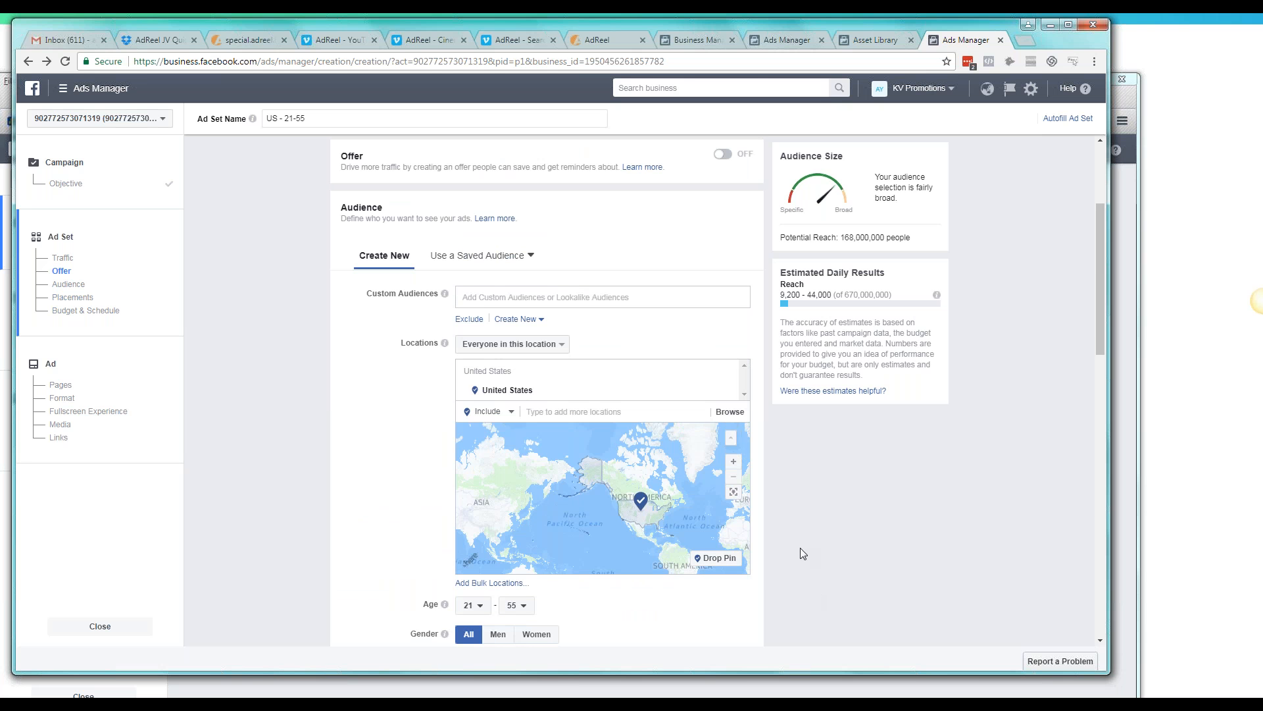
scroll(806, 582, "down", 4)
scroll(806, 500, "down", 2)
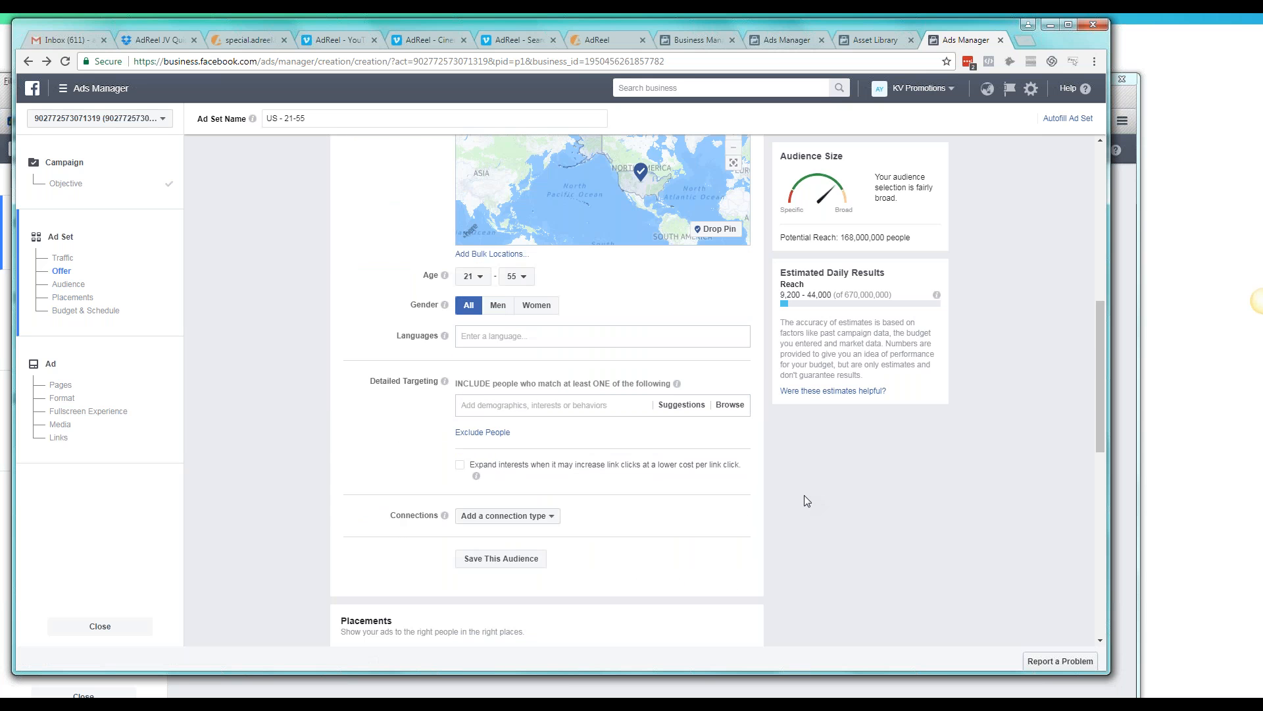
scroll(682, 452, "down", 1)
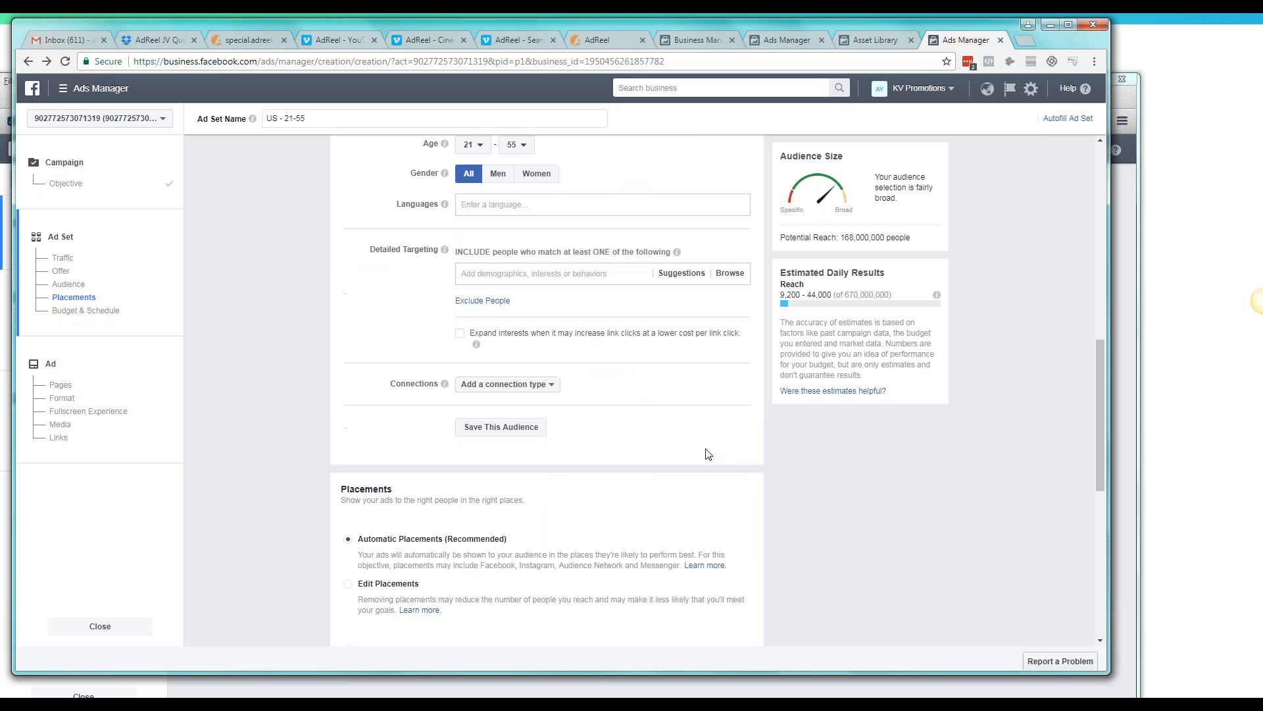
scroll(684, 452, "up", 1)
scroll(688, 451, "down", 5)
Look through the suggested detailed targeting options and close the list without adding any
left_click(564, 276)
mouse_move(571, 294)
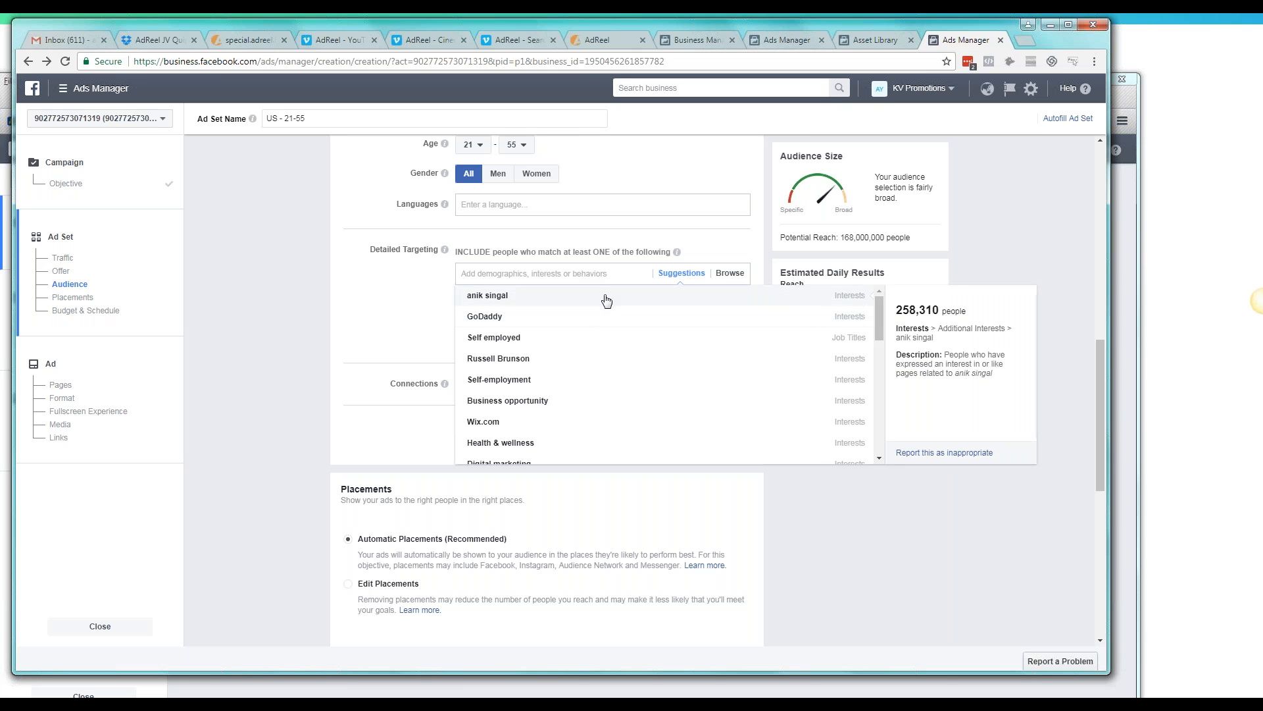
scroll(592, 312, "down", 3)
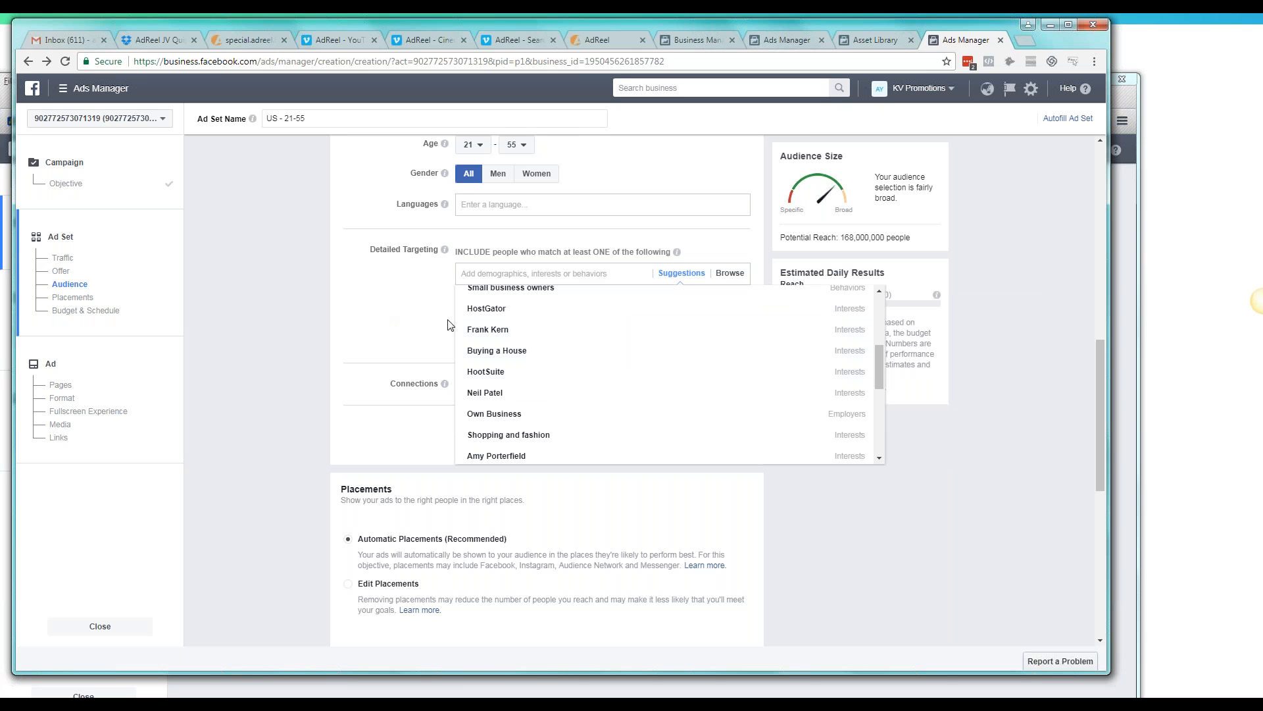
left_click(446, 355)
scroll(559, 366, "up", 3)
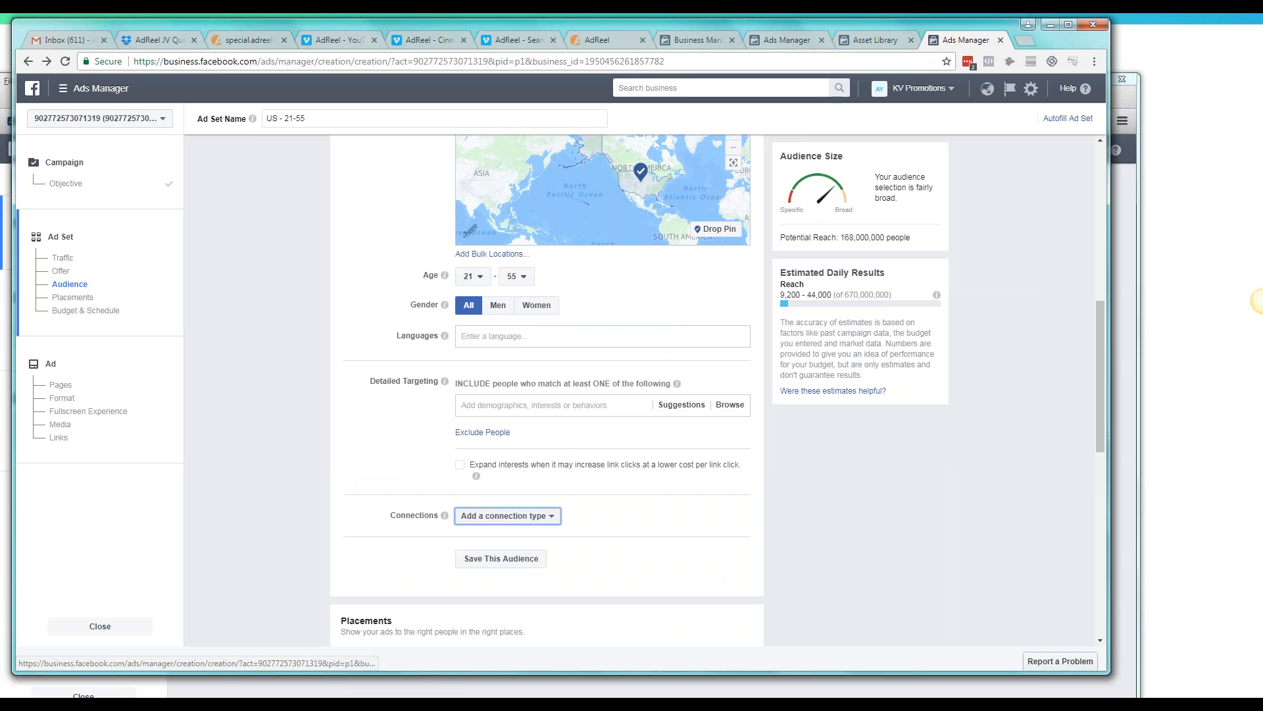
Search detailed targeting for "newly" and "engaged", and add the relationship status Engaged
left_click(517, 516)
left_click(517, 516)
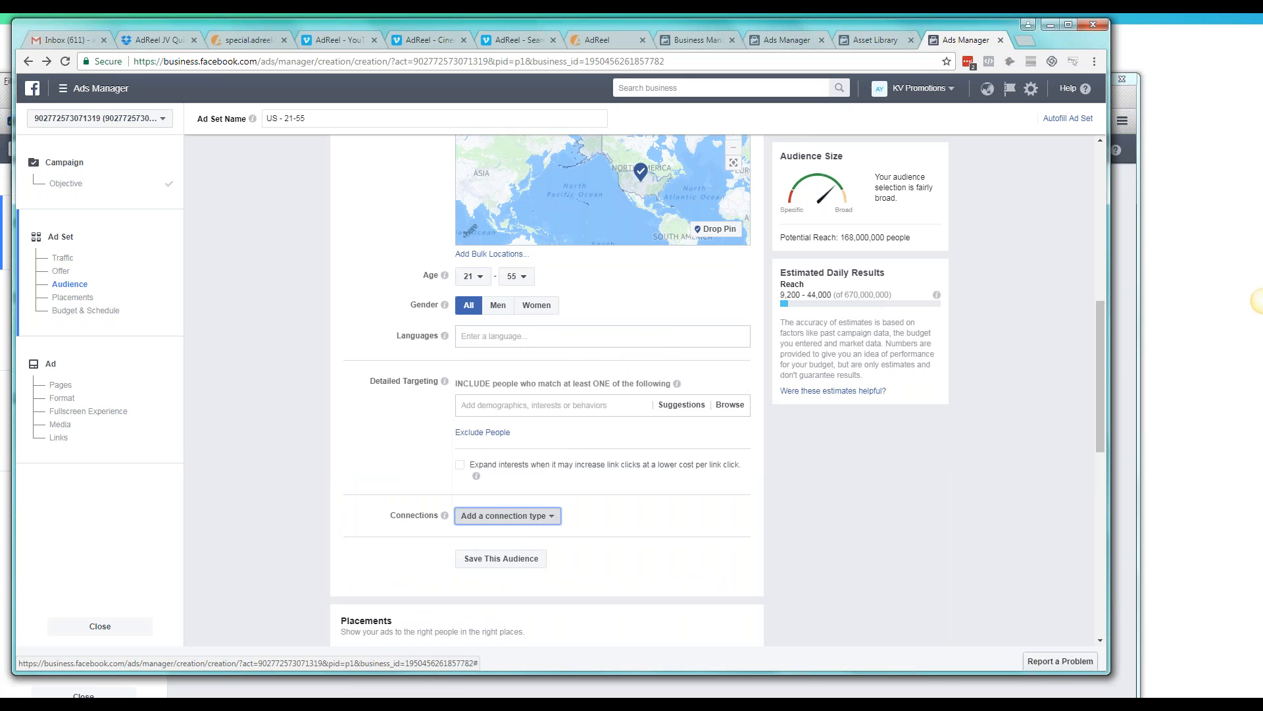
left_click(543, 405)
type("newly")
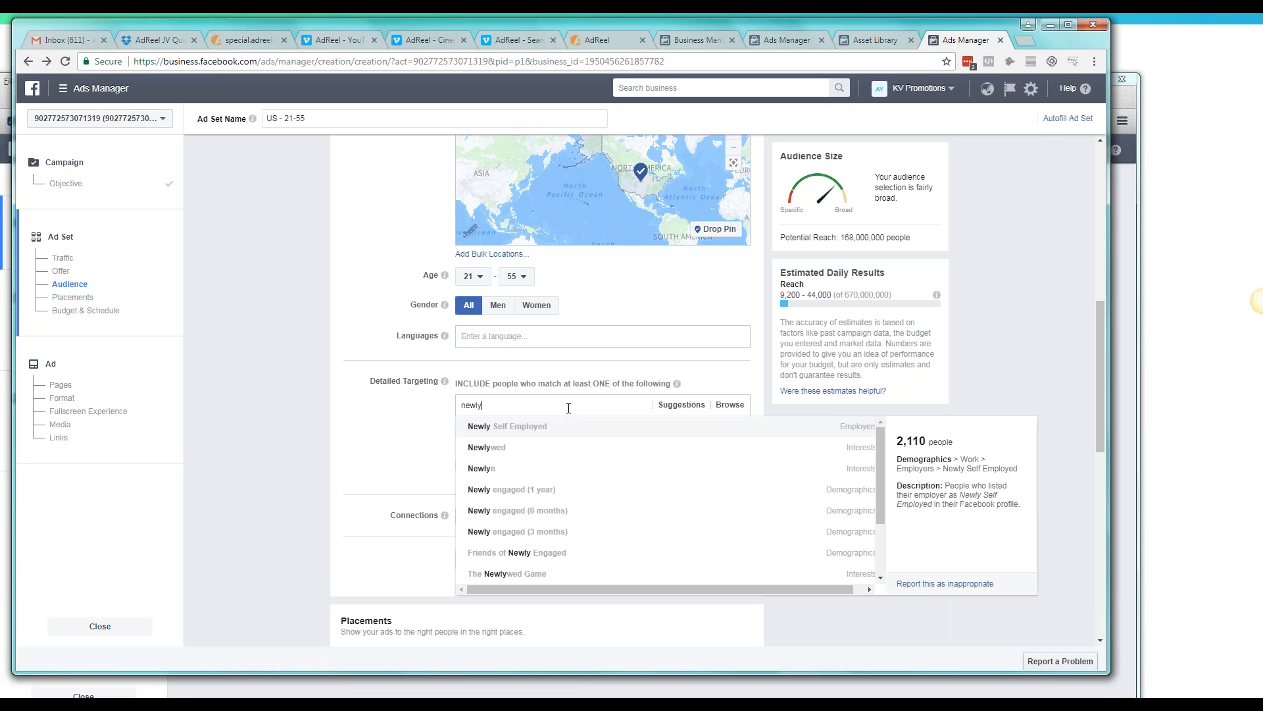
key("ctrl+a")
type("engaged")
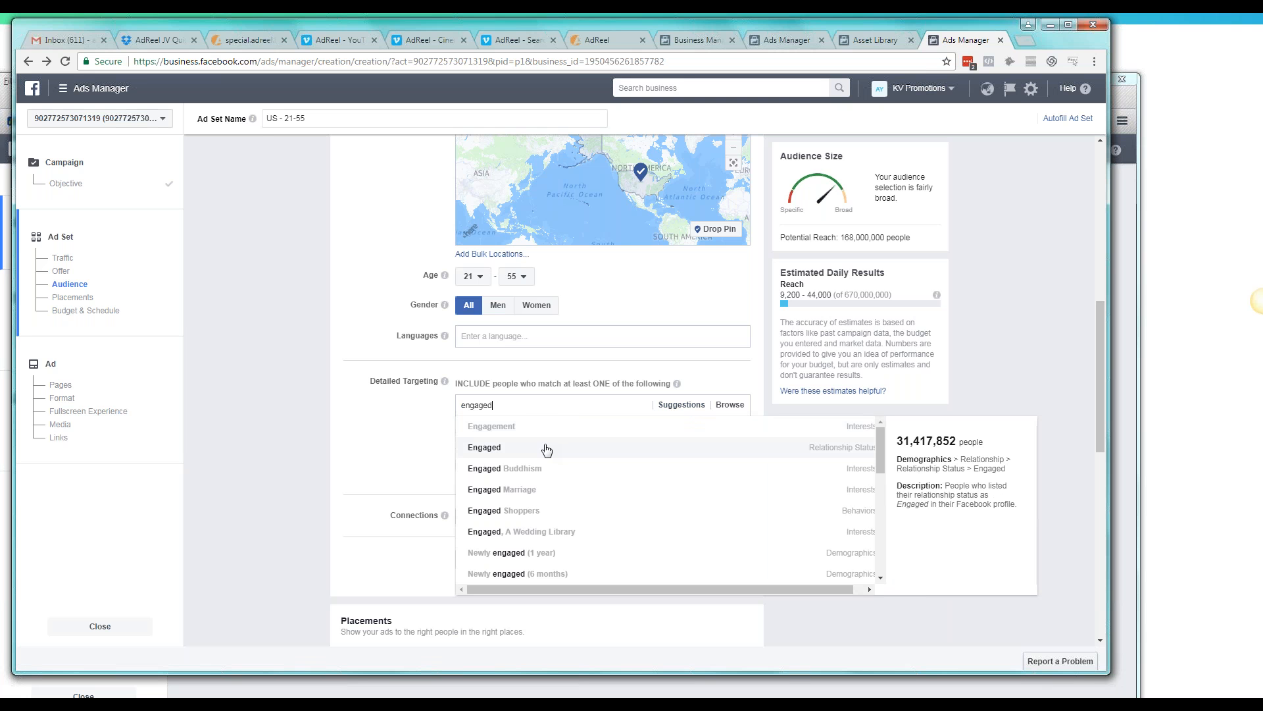
left_click(802, 451)
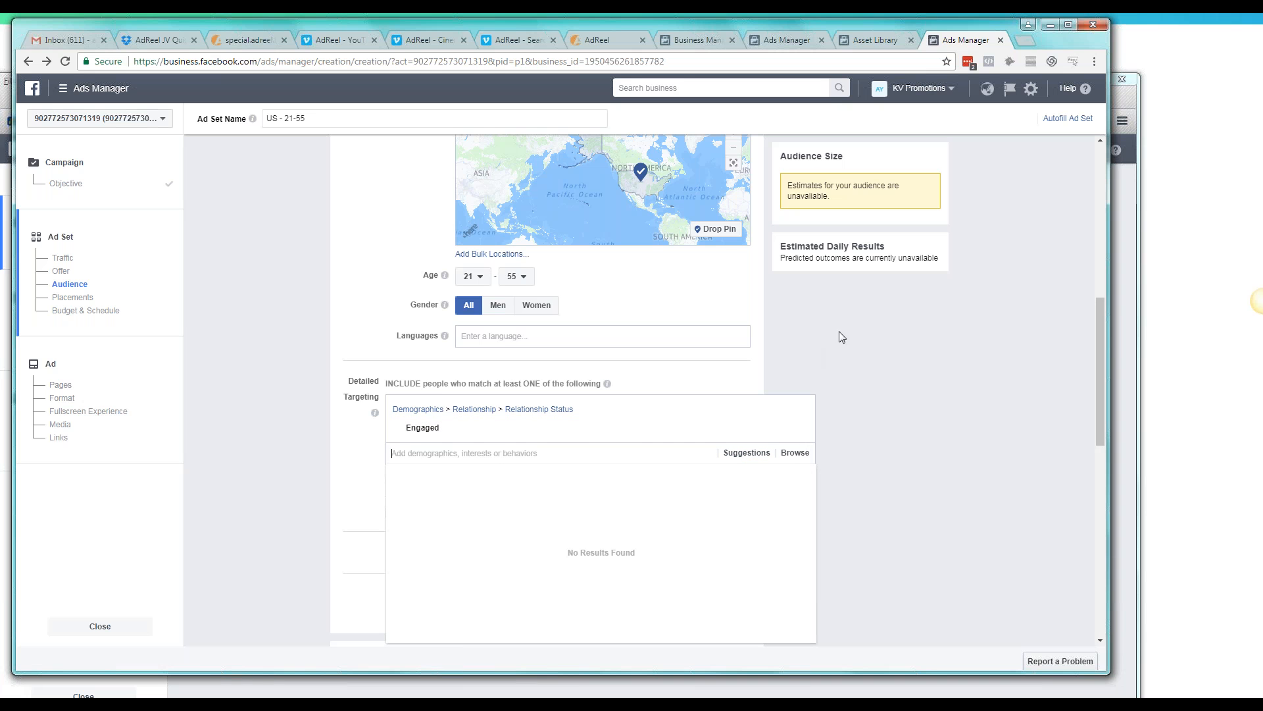
left_click(852, 345)
Add the life event Newly engaged (1 year) to the detailed targeting
scroll(853, 345, "up", 2)
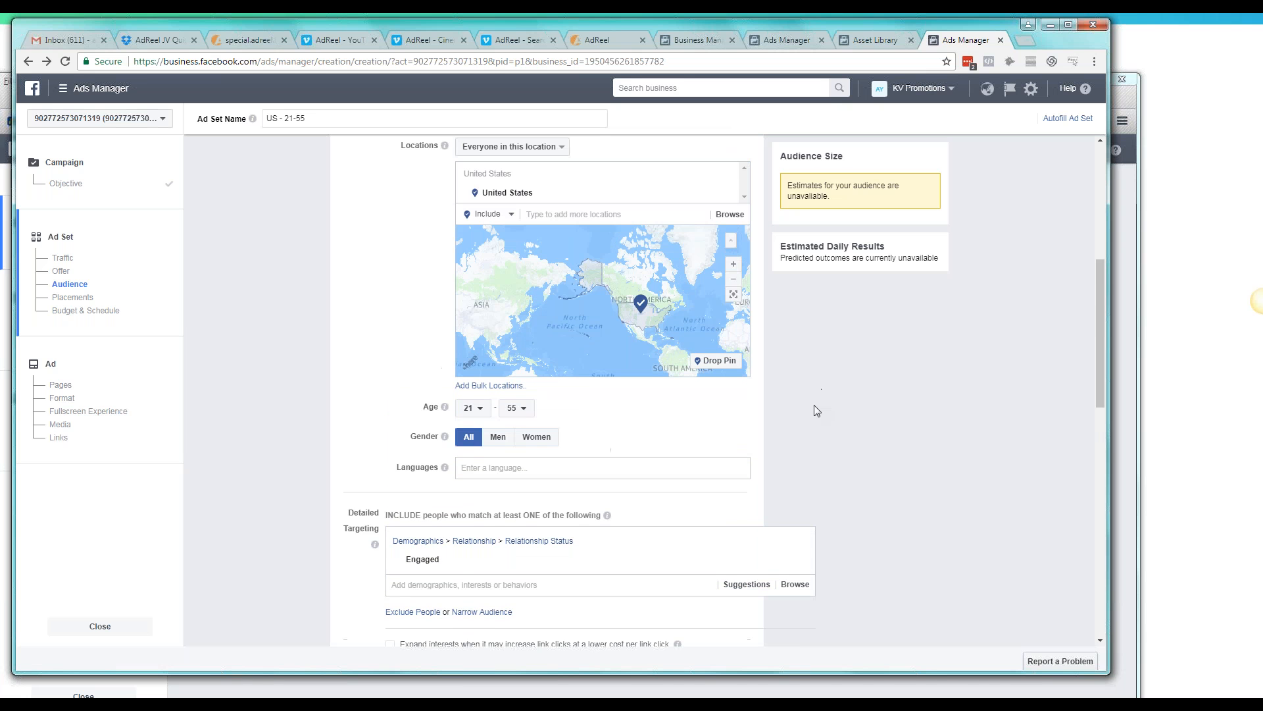
scroll(804, 440, "down", 1)
left_click(466, 519)
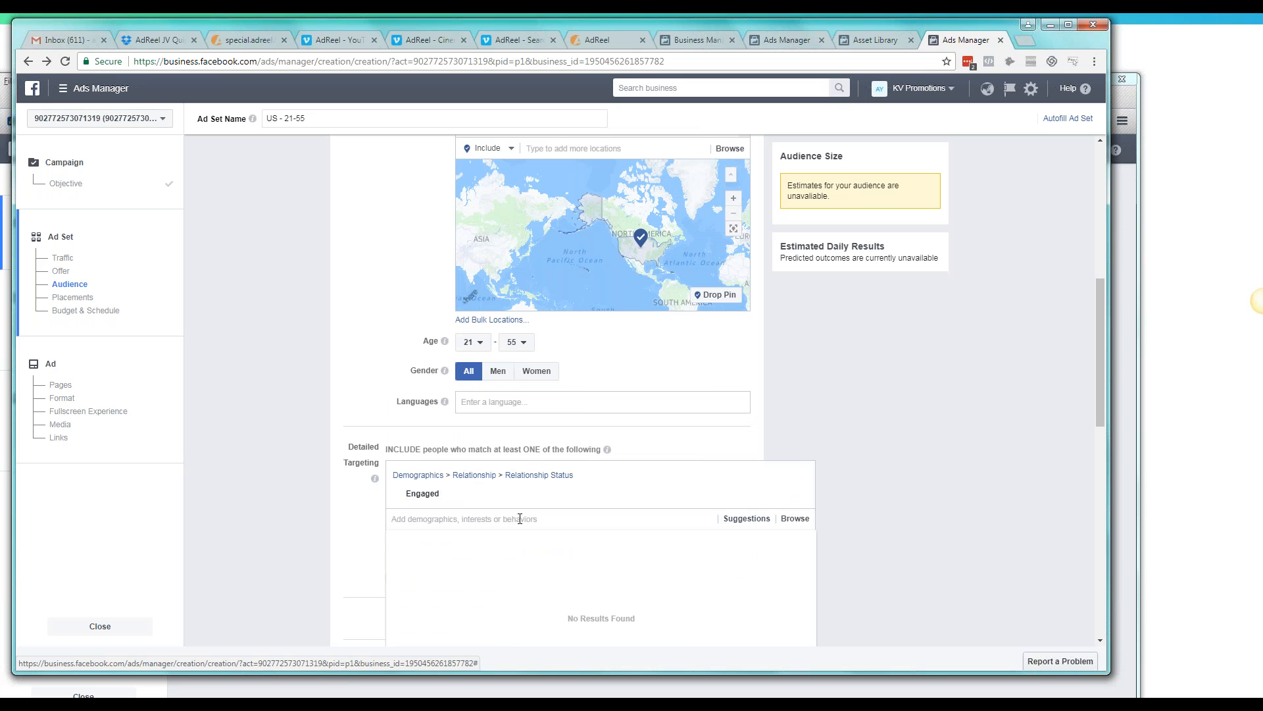
type("newly engaged")
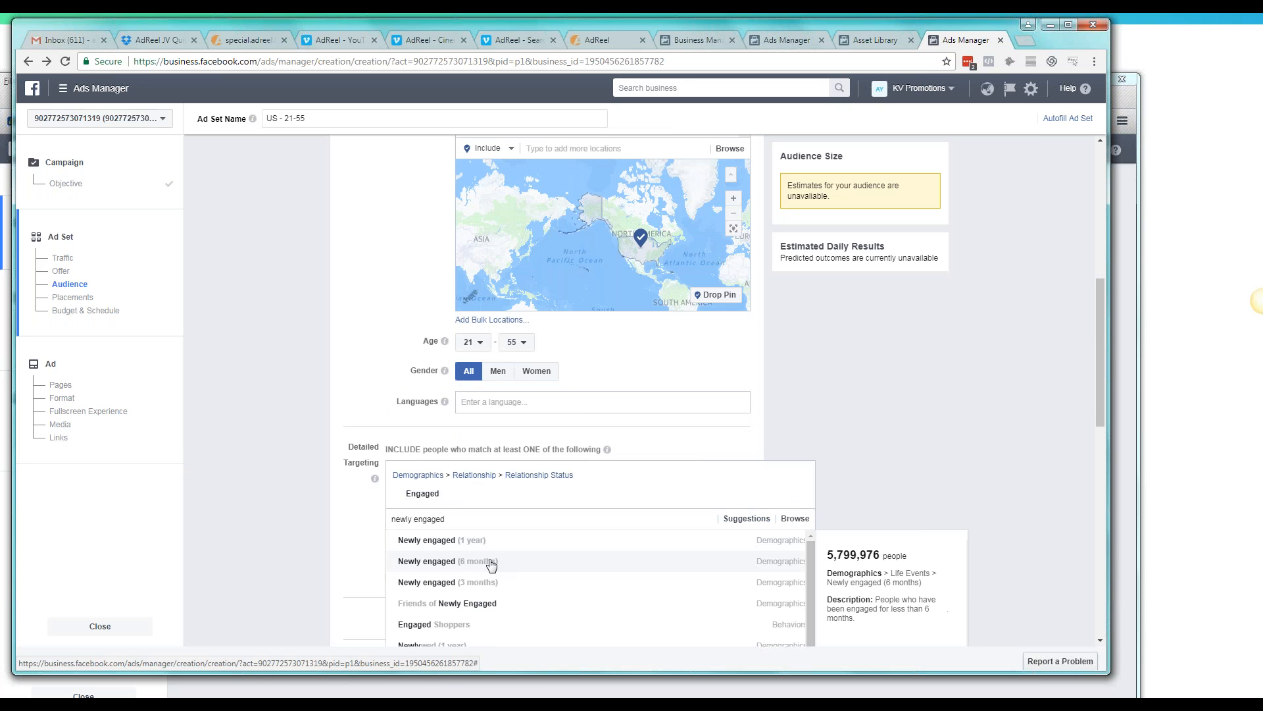
left_click(533, 545)
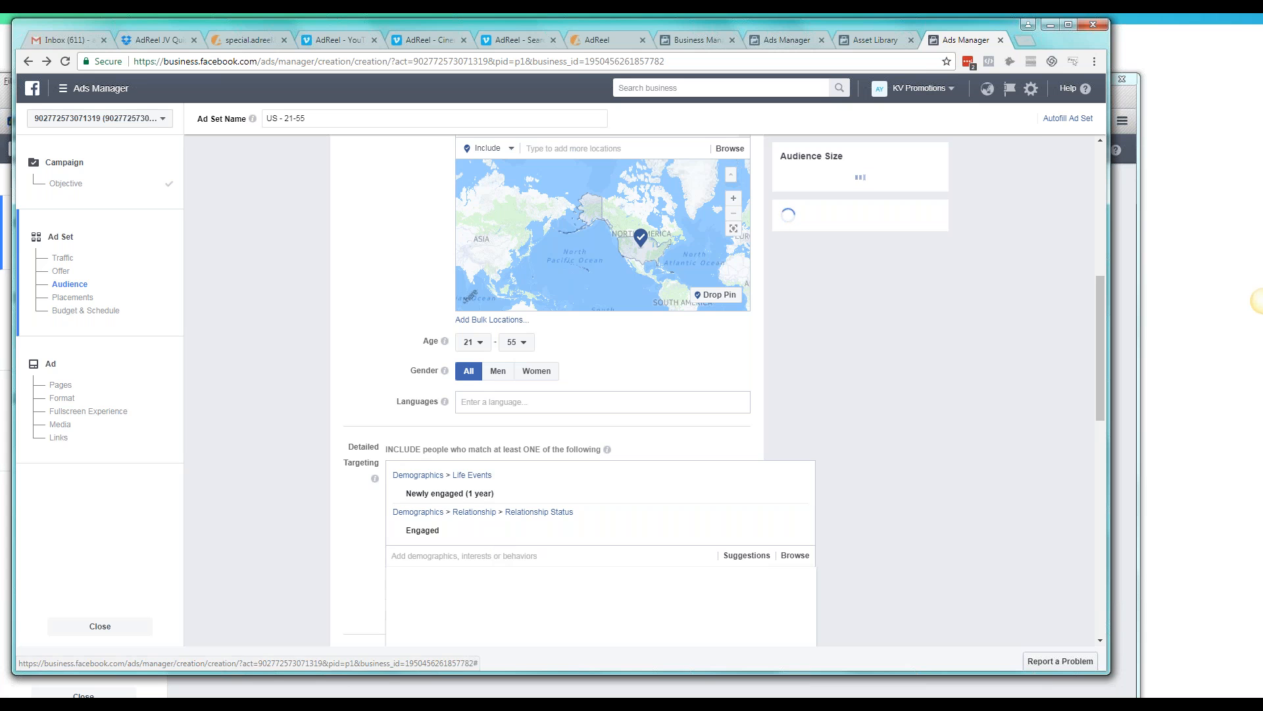
Add the life event Newly engaged (6 months) to the detailed targeting
type("newly eb")
key("BackSpace")
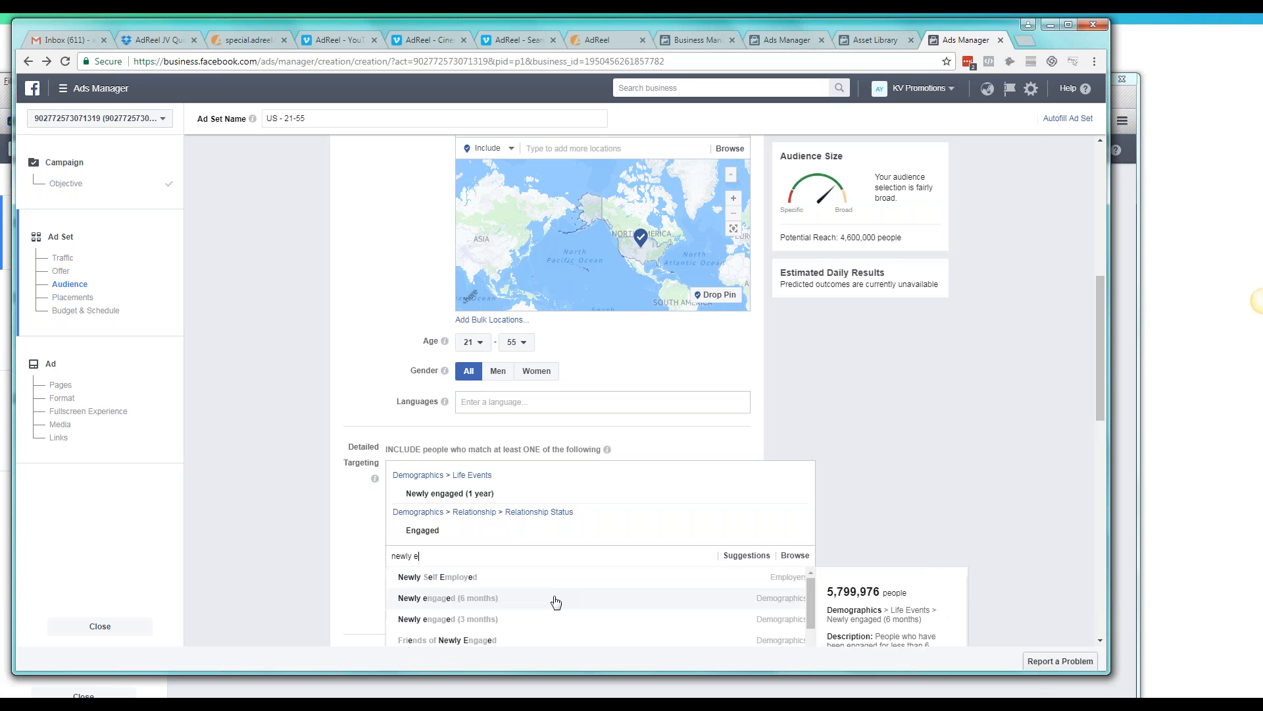
left_click(556, 598)
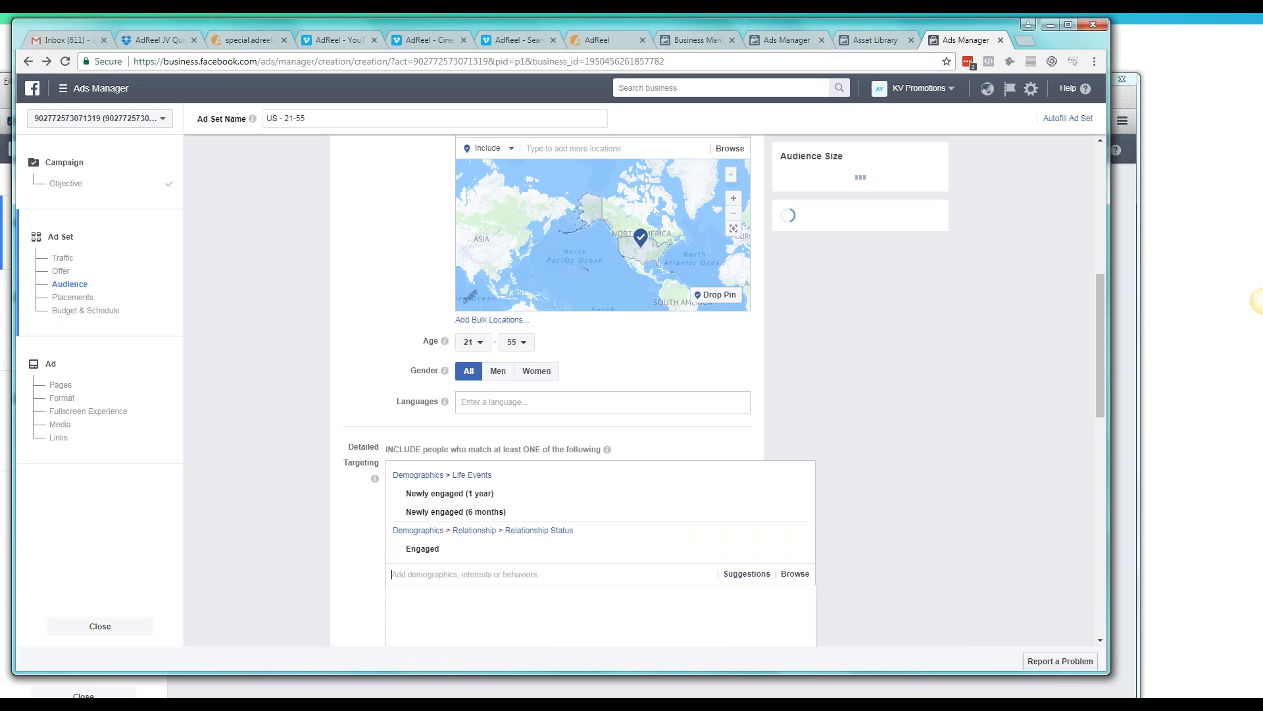
Search detailed targeting for "long term rela" and add the relationship status Domestic Partnership
type("long term")
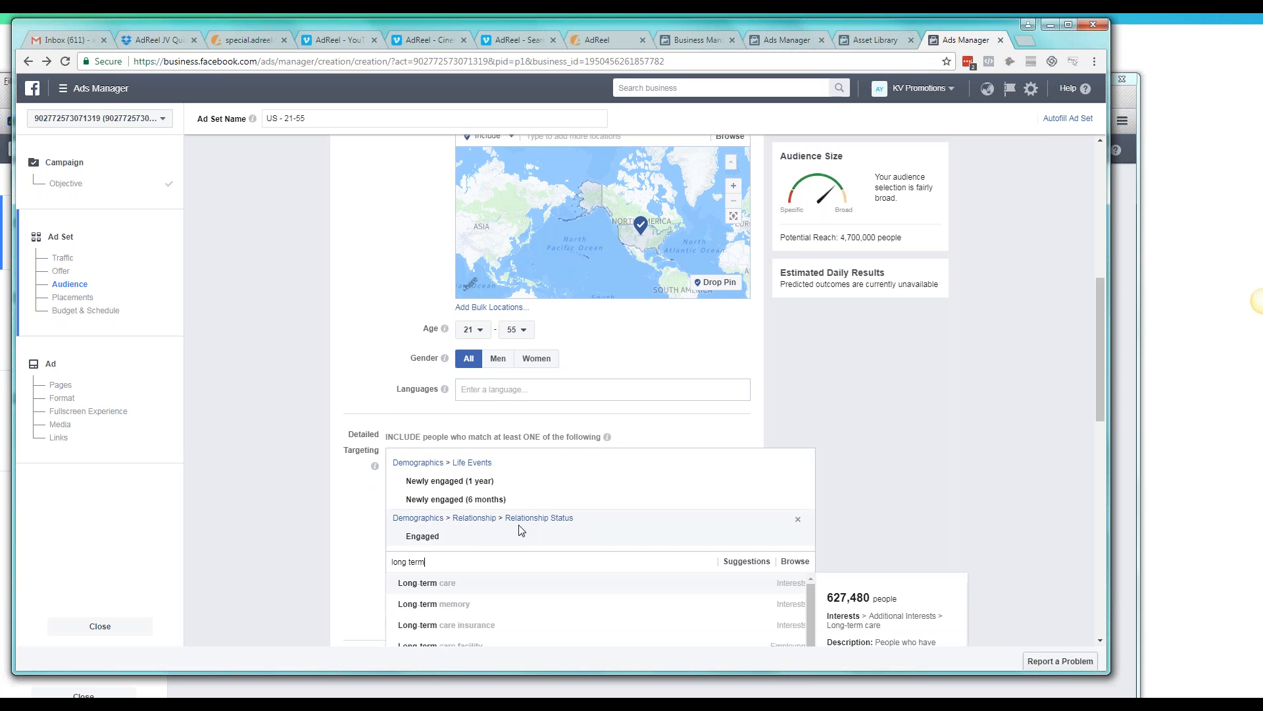
scroll(521, 530, "down", 1)
type("rela")
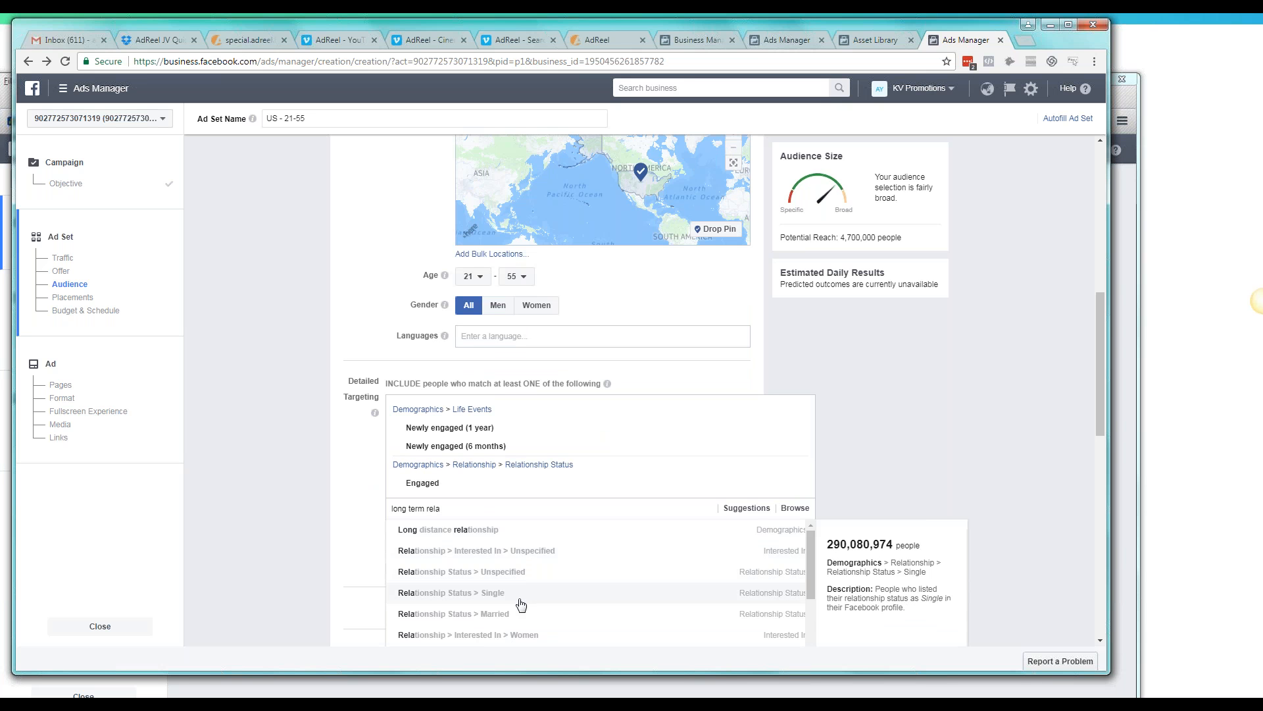
scroll(538, 602, "down", 1)
scroll(539, 604, "down", 1)
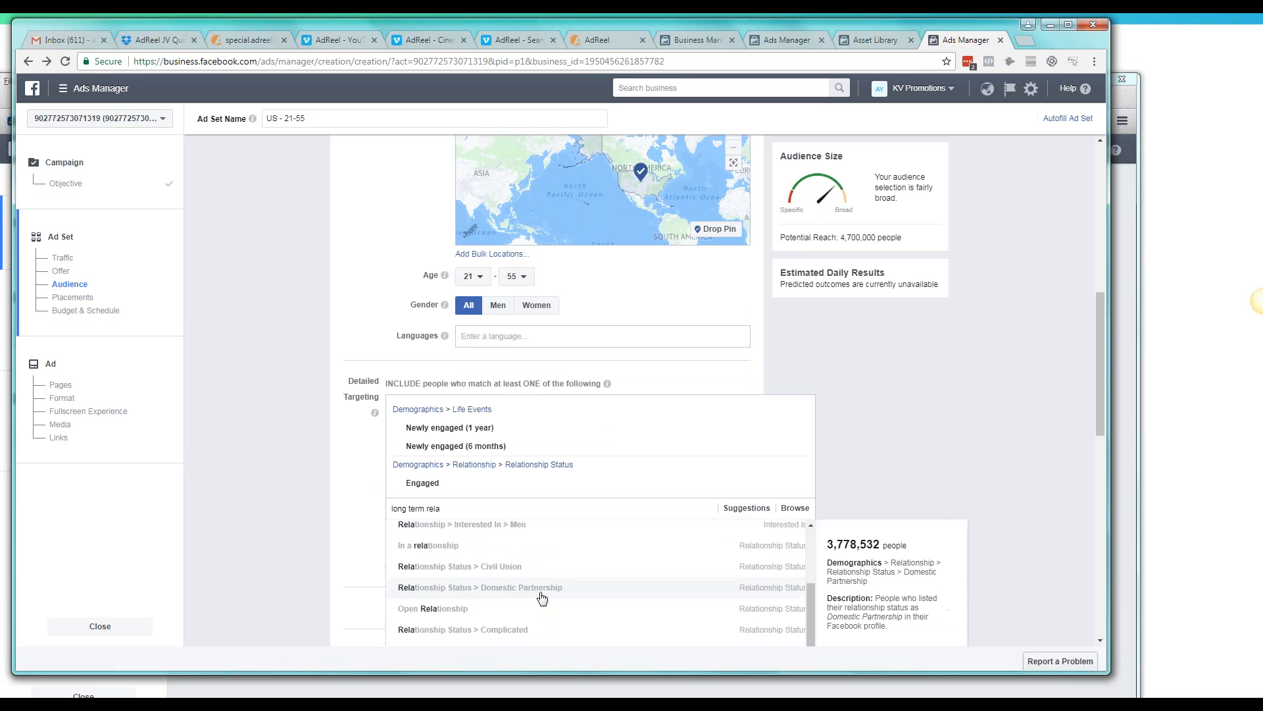
left_click(599, 593)
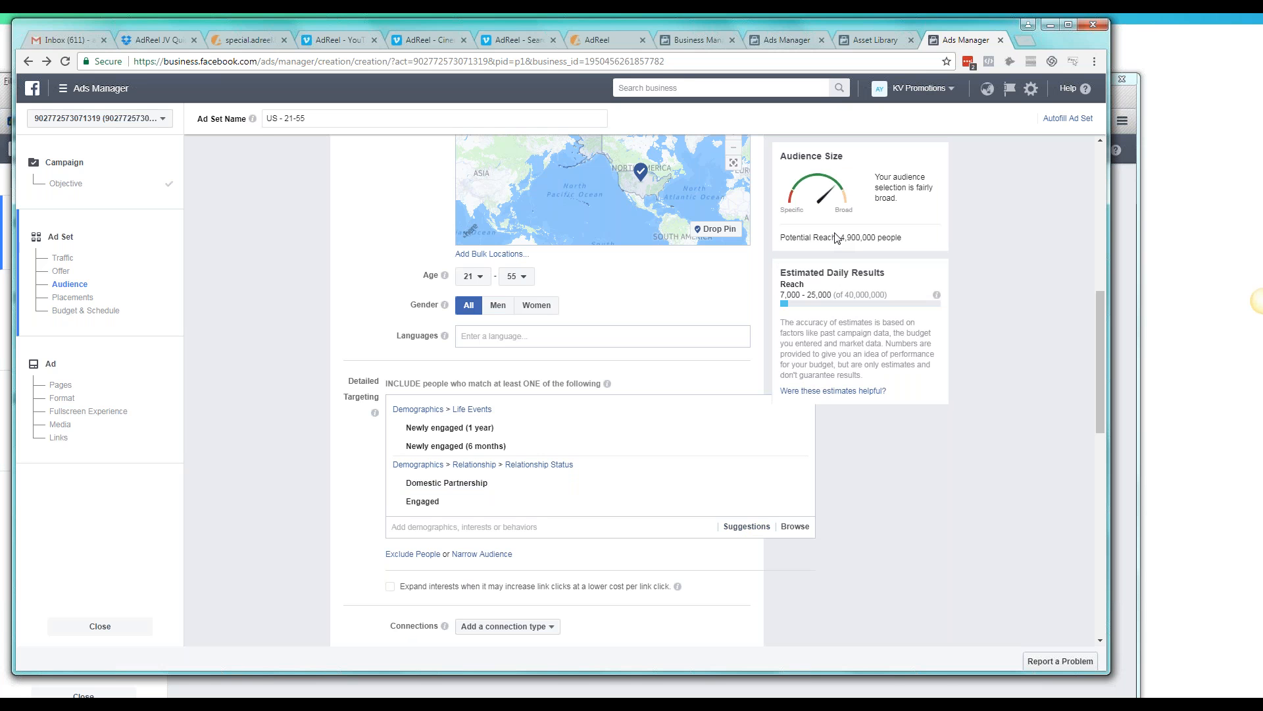
Check the audience's potential reach and review the included targeting, connections and placement settings
left_click_drag(840, 237, 902, 238)
left_click(312, 488)
scroll(324, 493, "down", 3)
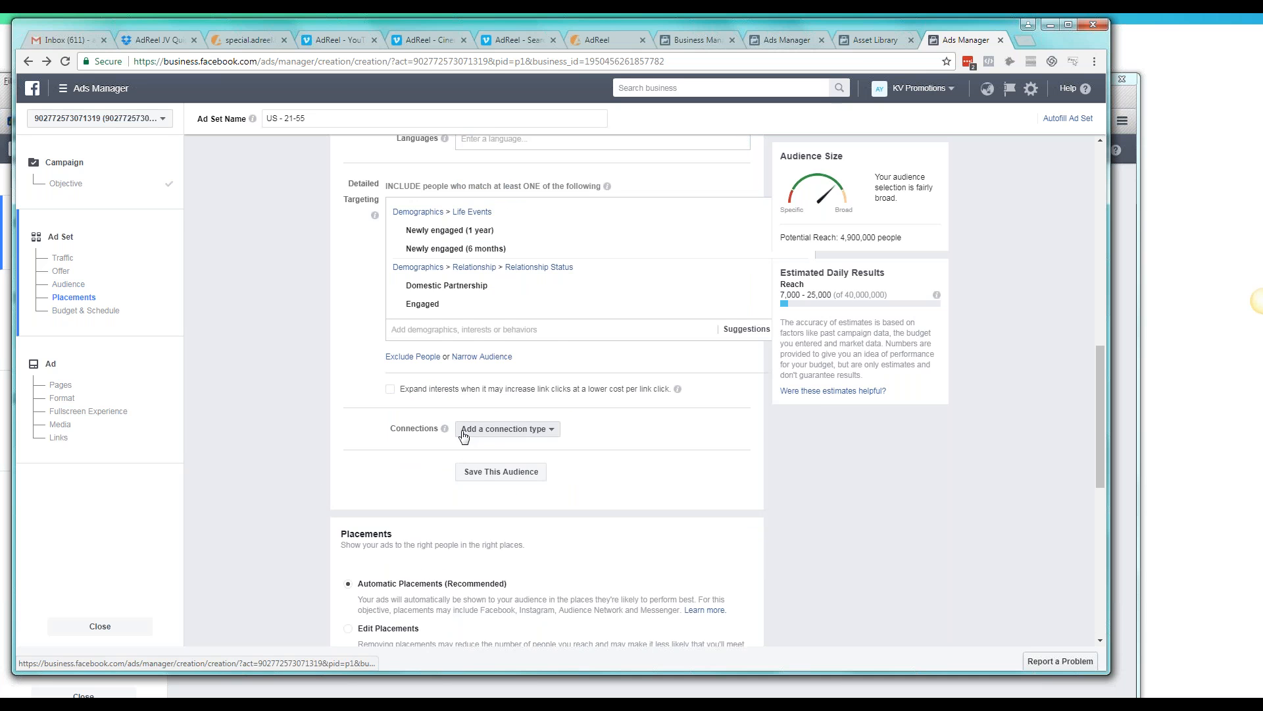
scroll(540, 403, "up", 1)
scroll(540, 403, "up", 3)
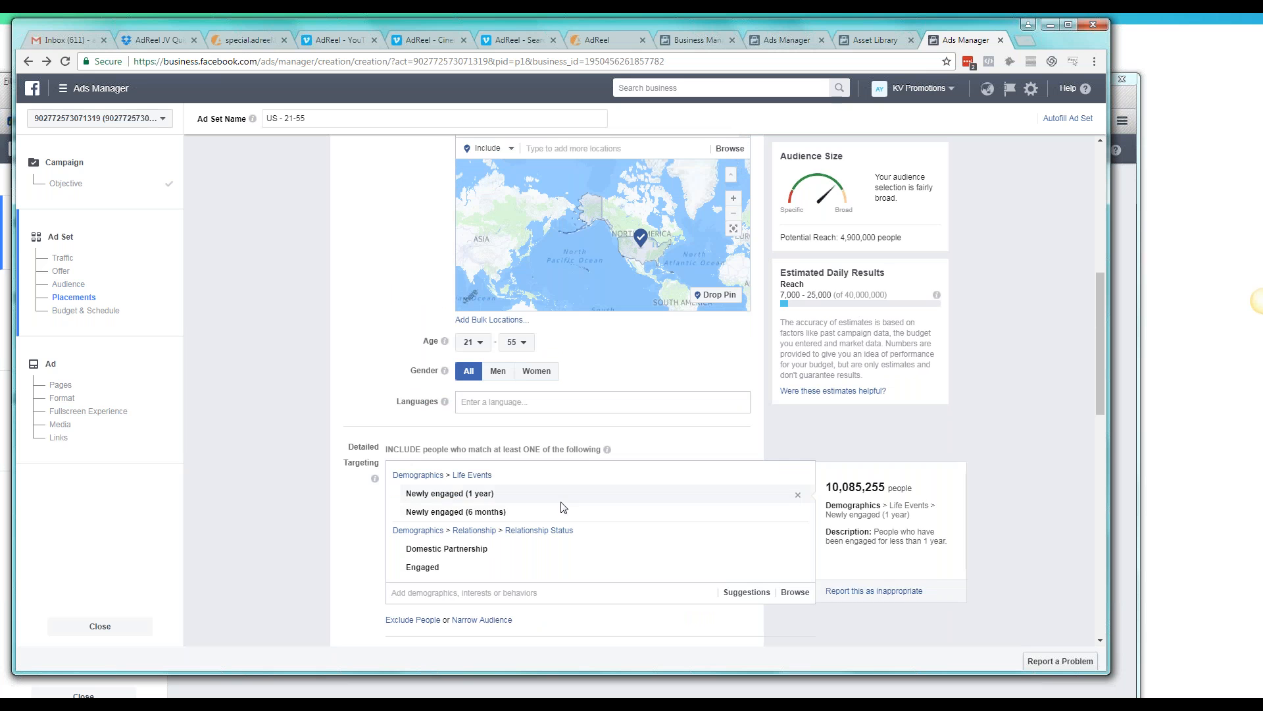
scroll(559, 513, "down", 5)
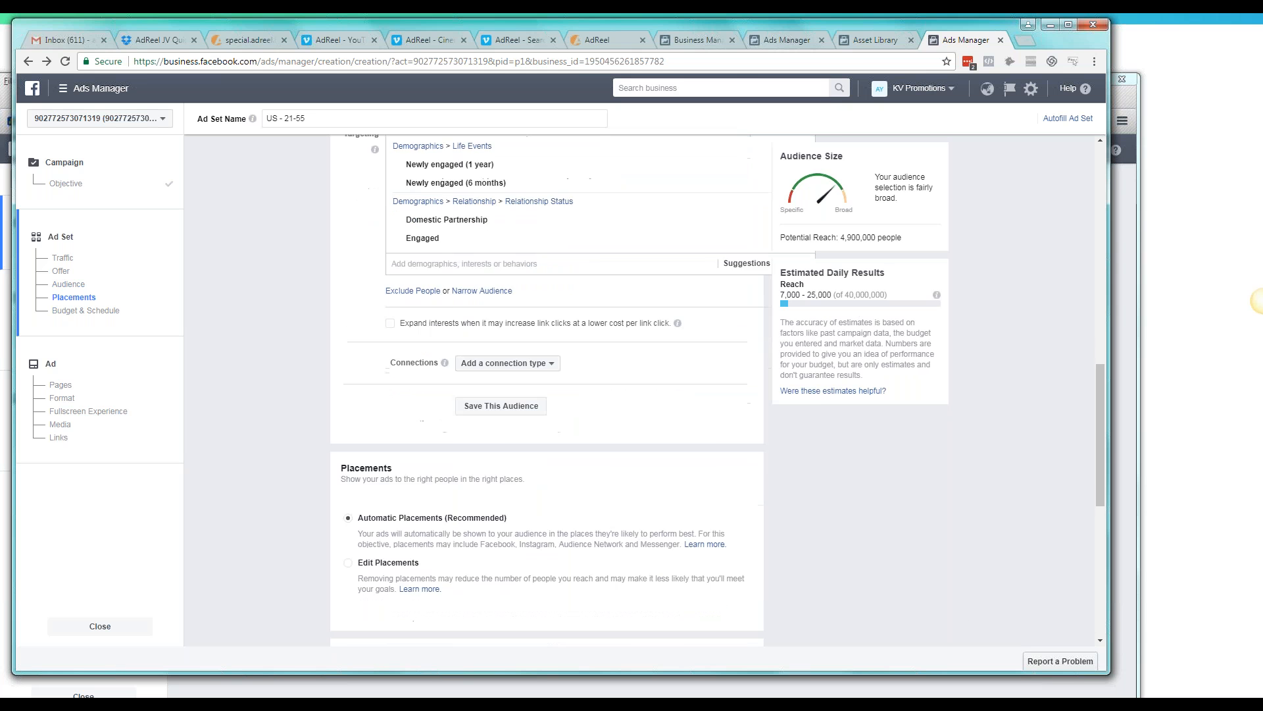
scroll(555, 522, "up", 6)
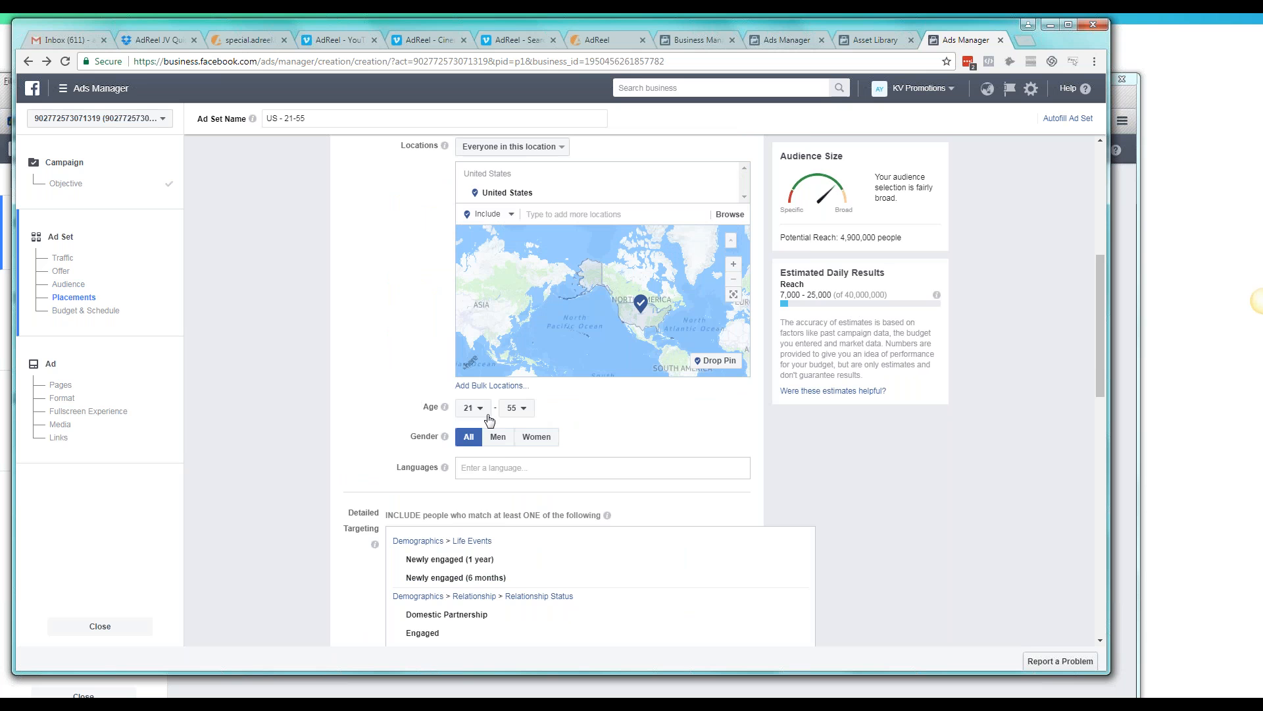
Set the audience age range to 25–50
left_click(485, 411)
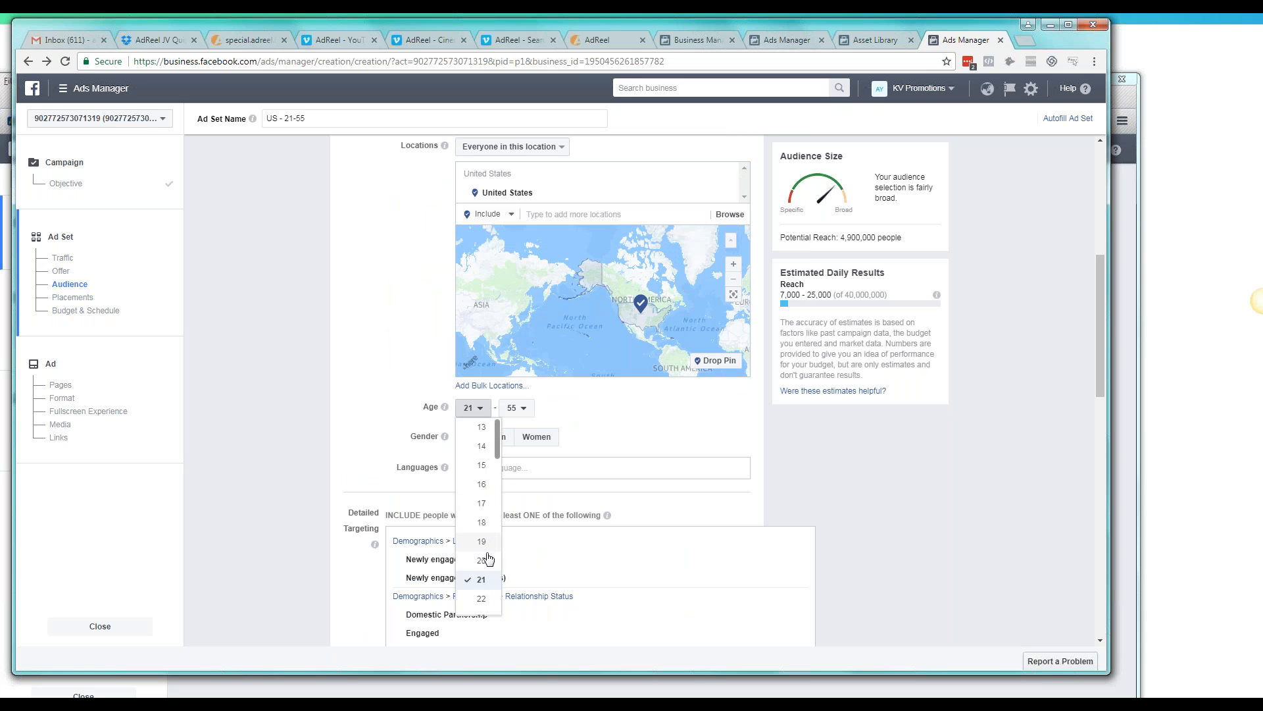
scroll(487, 563, "down", 1)
left_click(481, 592)
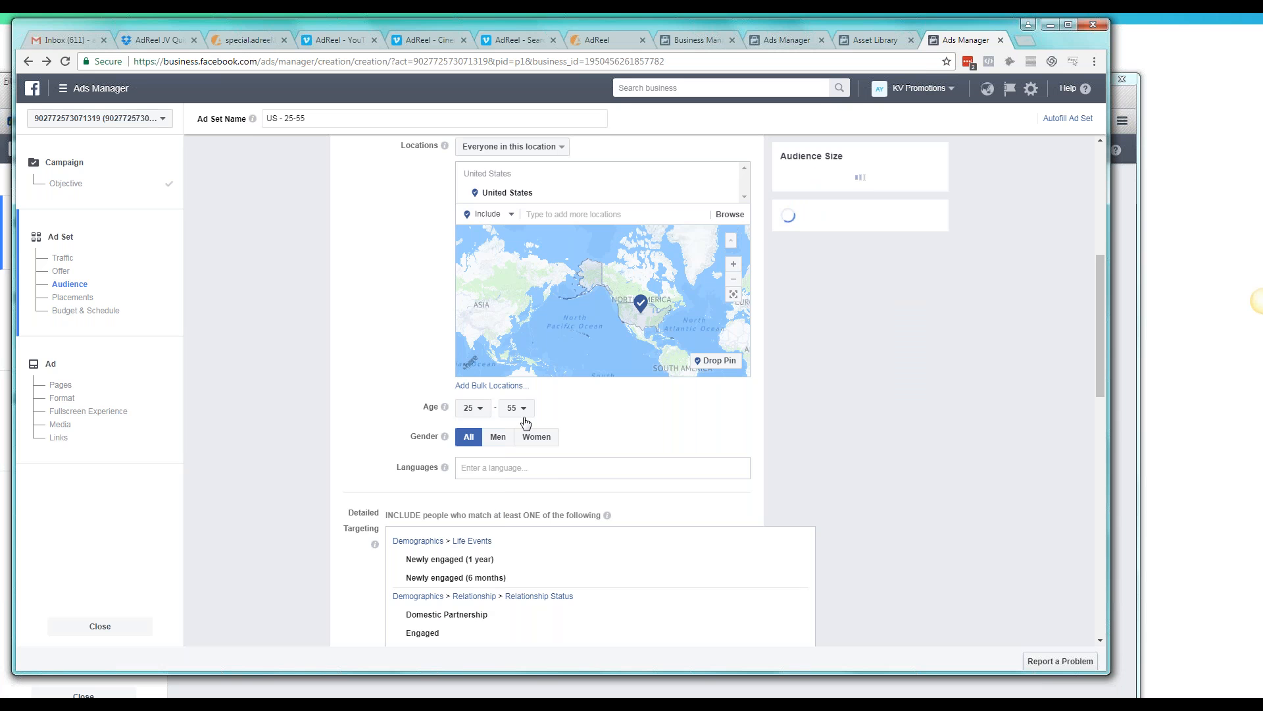
left_click(525, 414)
scroll(526, 521, "up", 1)
left_click(526, 489)
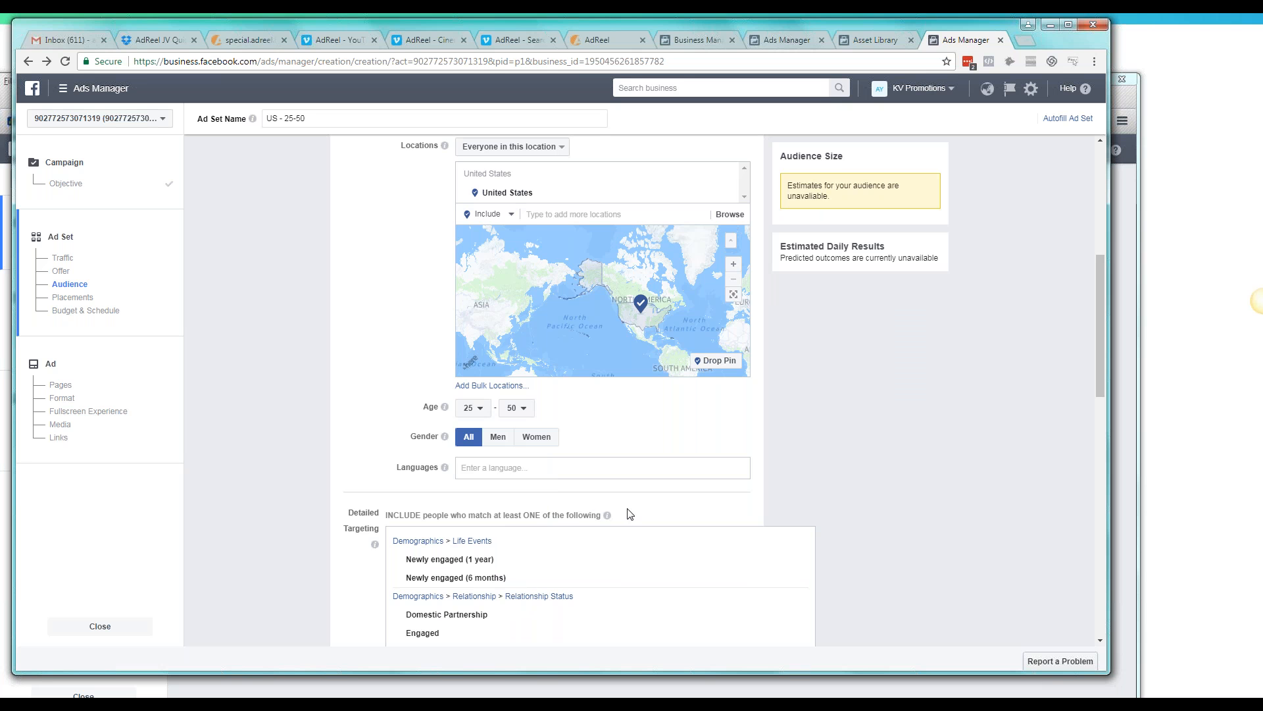
Review the audience settings and the suggested detailed targeting options, and maximize the browser window
scroll(630, 514, "down", 4)
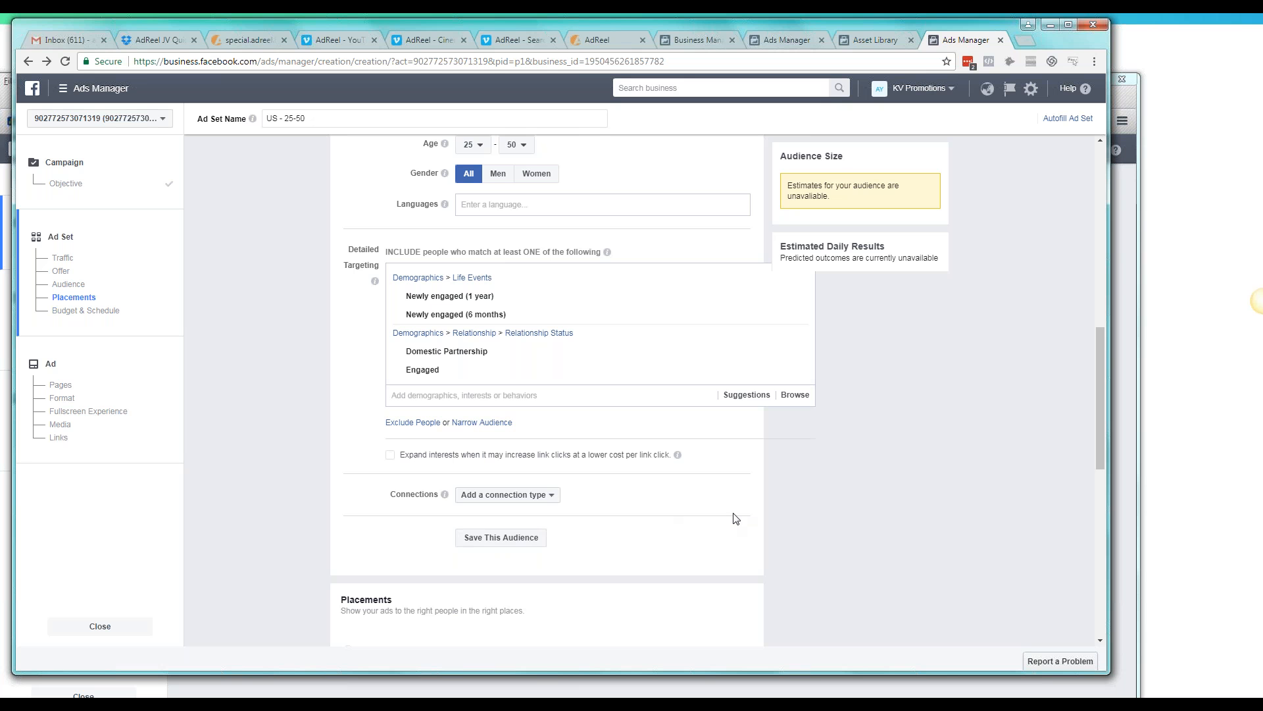
scroll(737, 517, "up", 5)
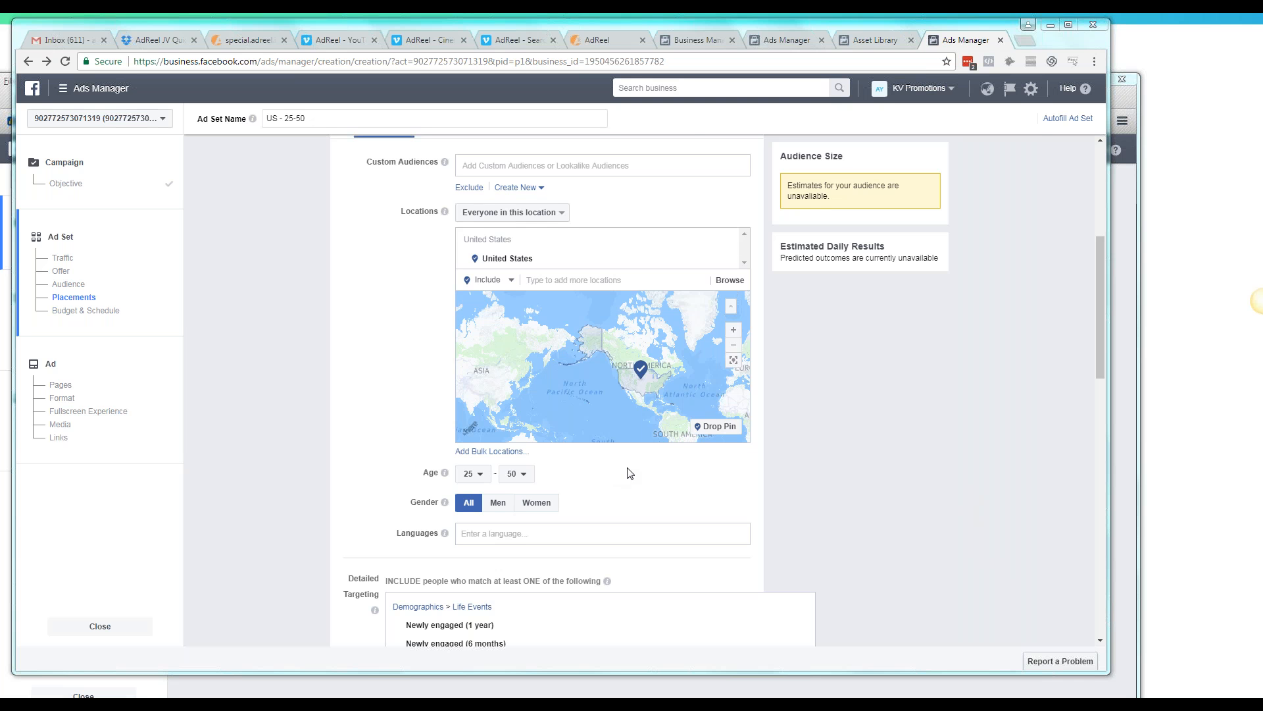
scroll(816, 440, "down", 2)
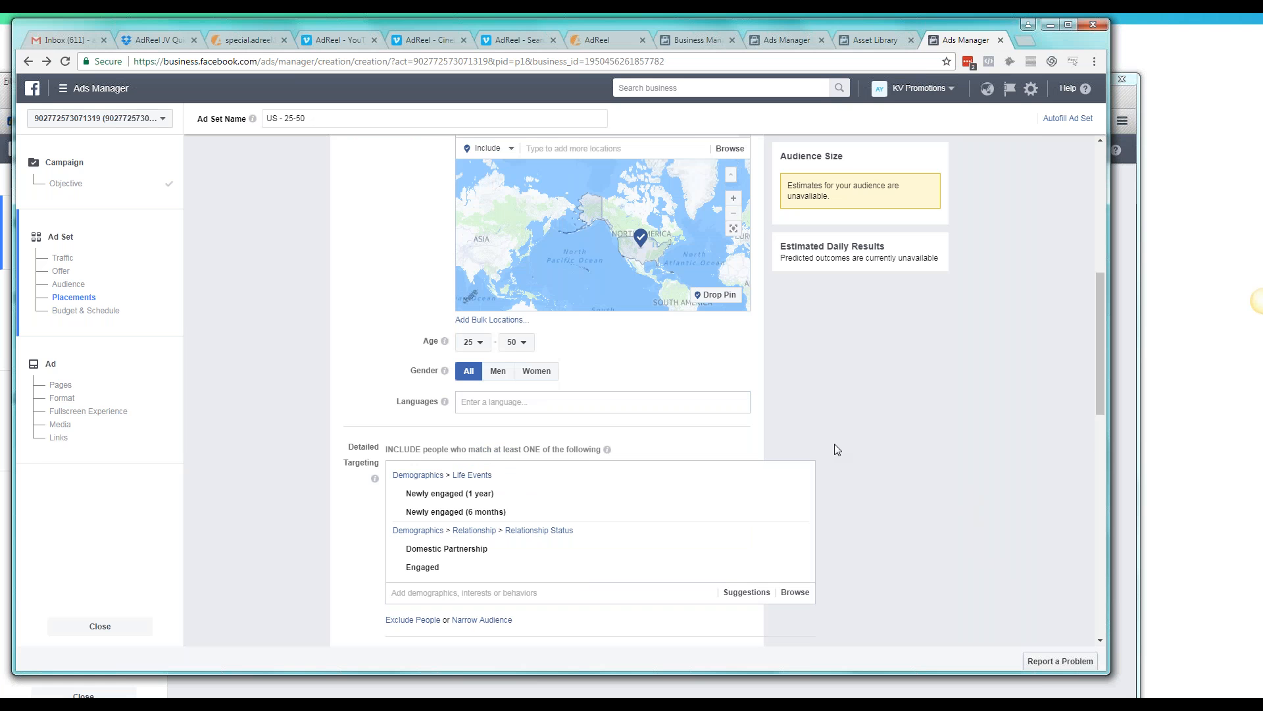
left_click(1235, 550)
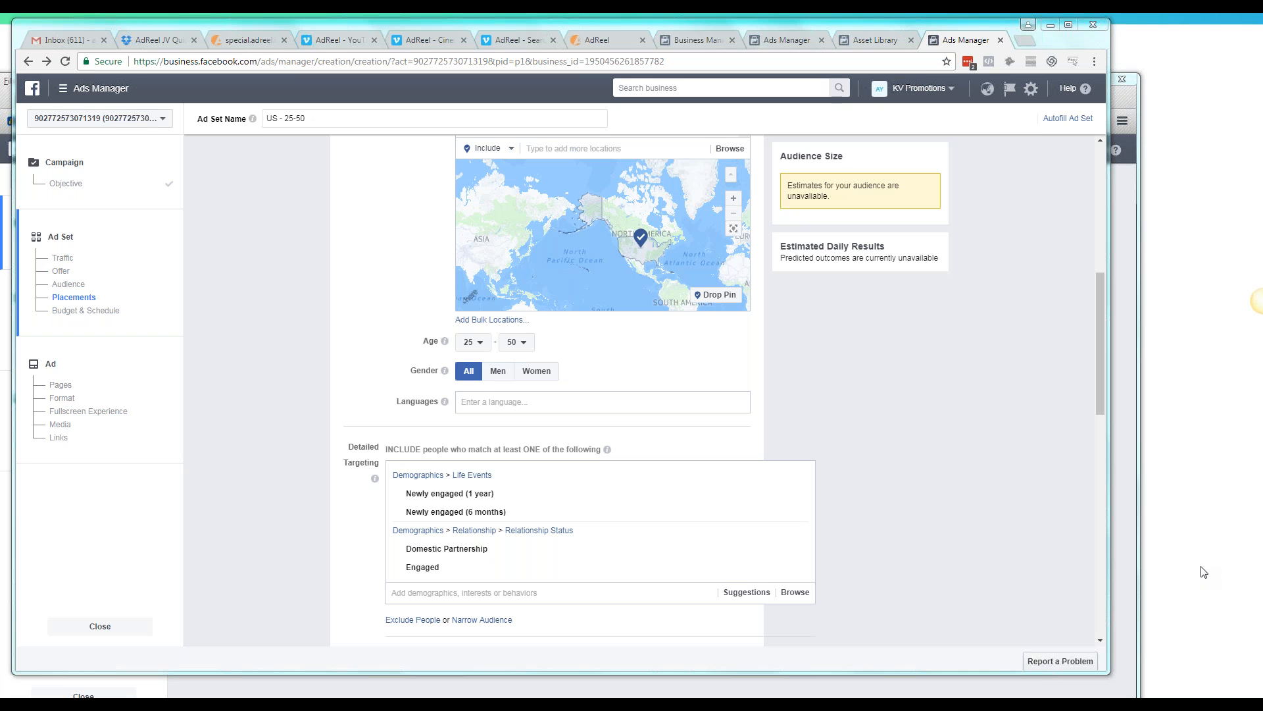
mouse_move(637, 505)
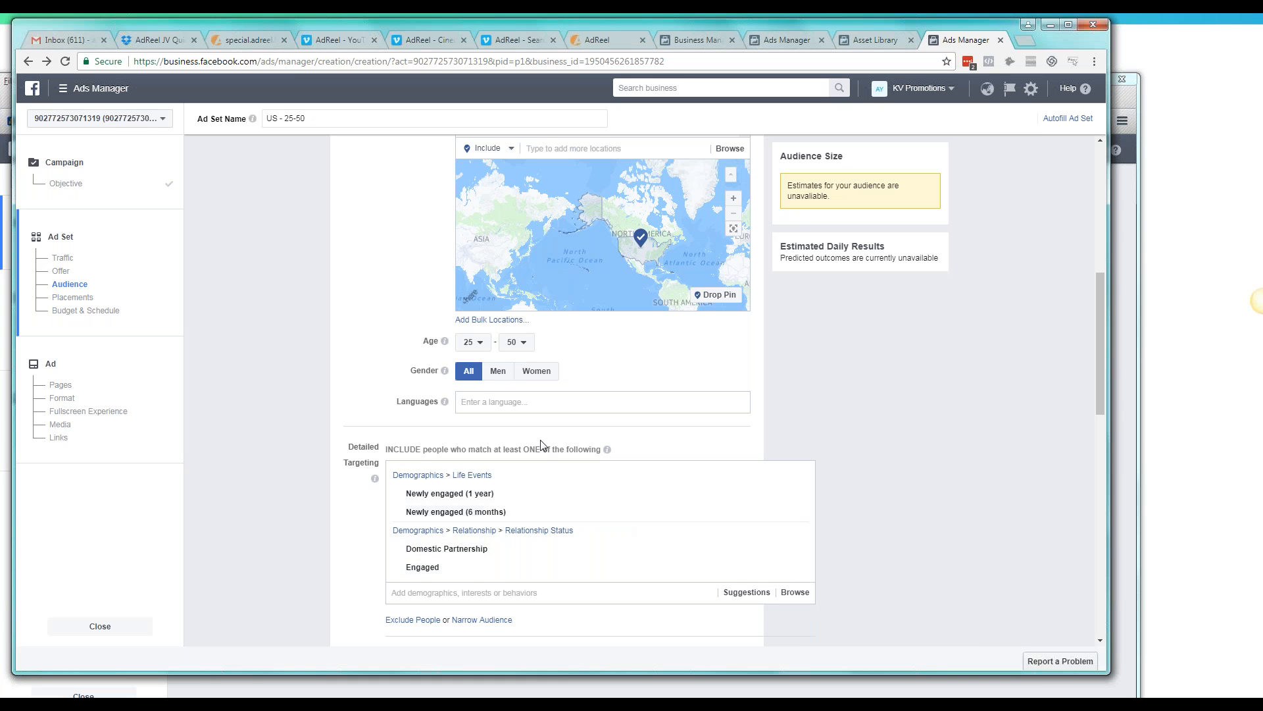
scroll(711, 460, "down", 1)
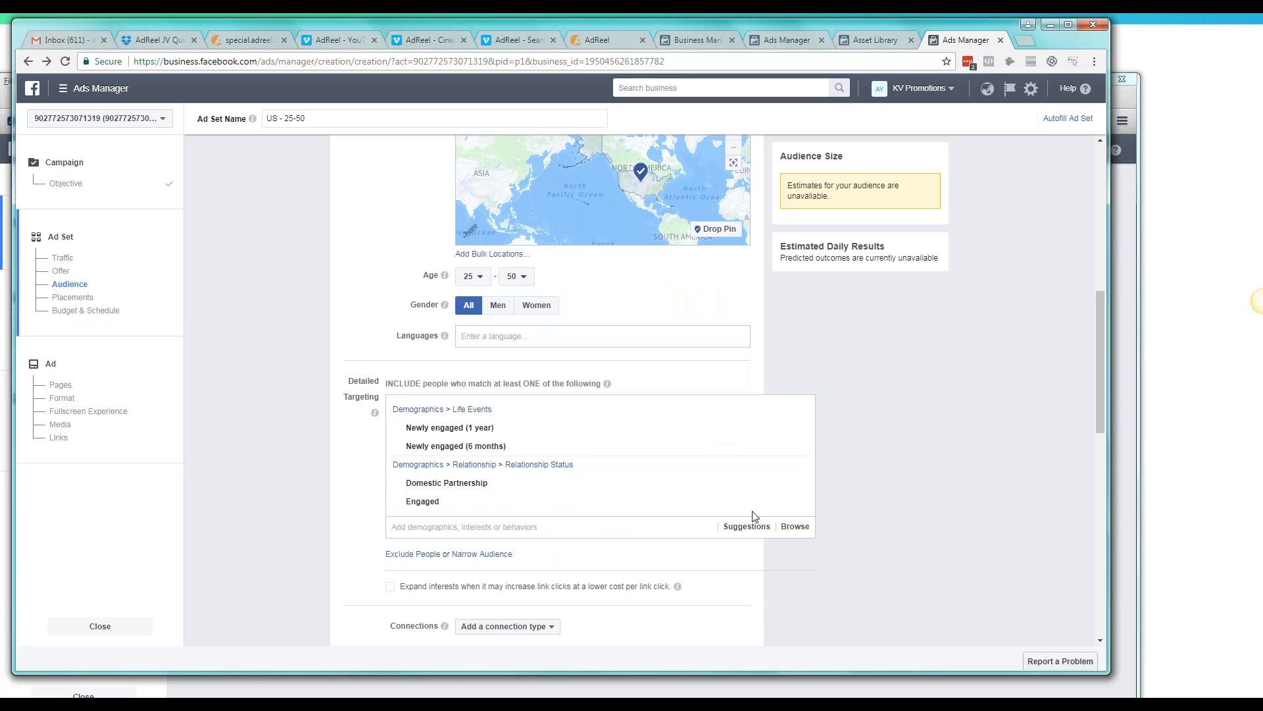
left_click(509, 526)
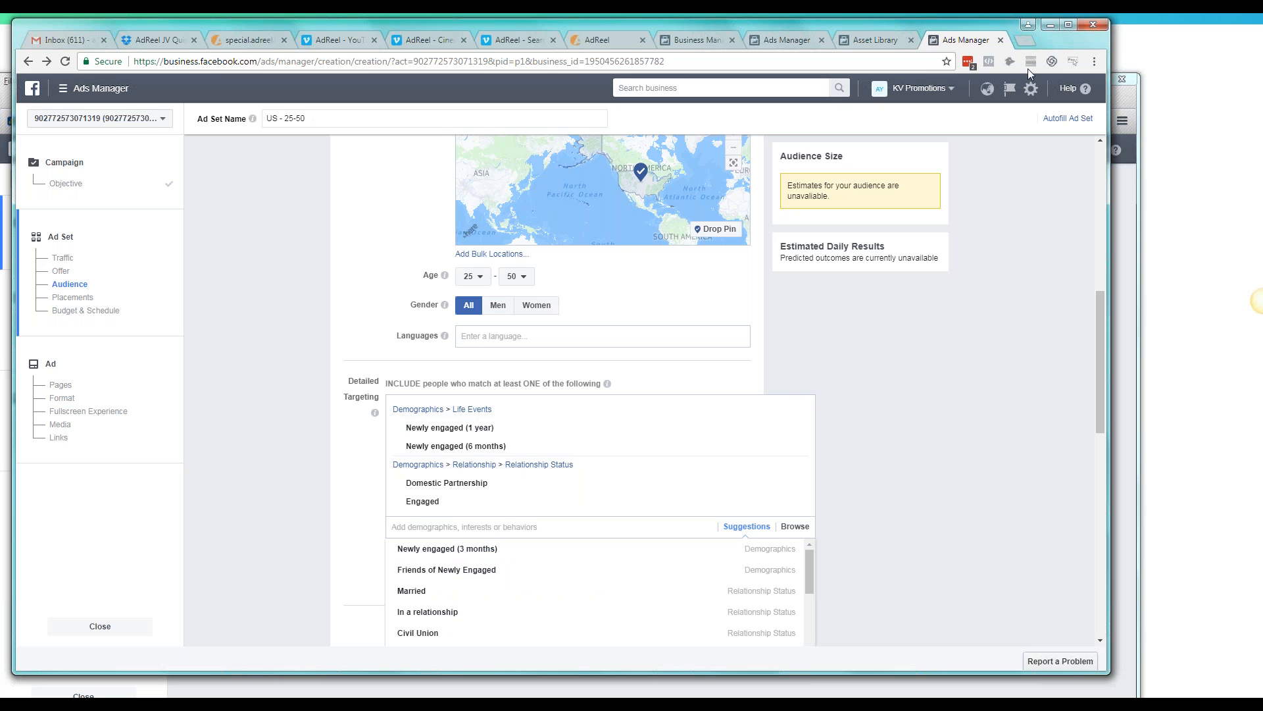
left_click(1069, 25)
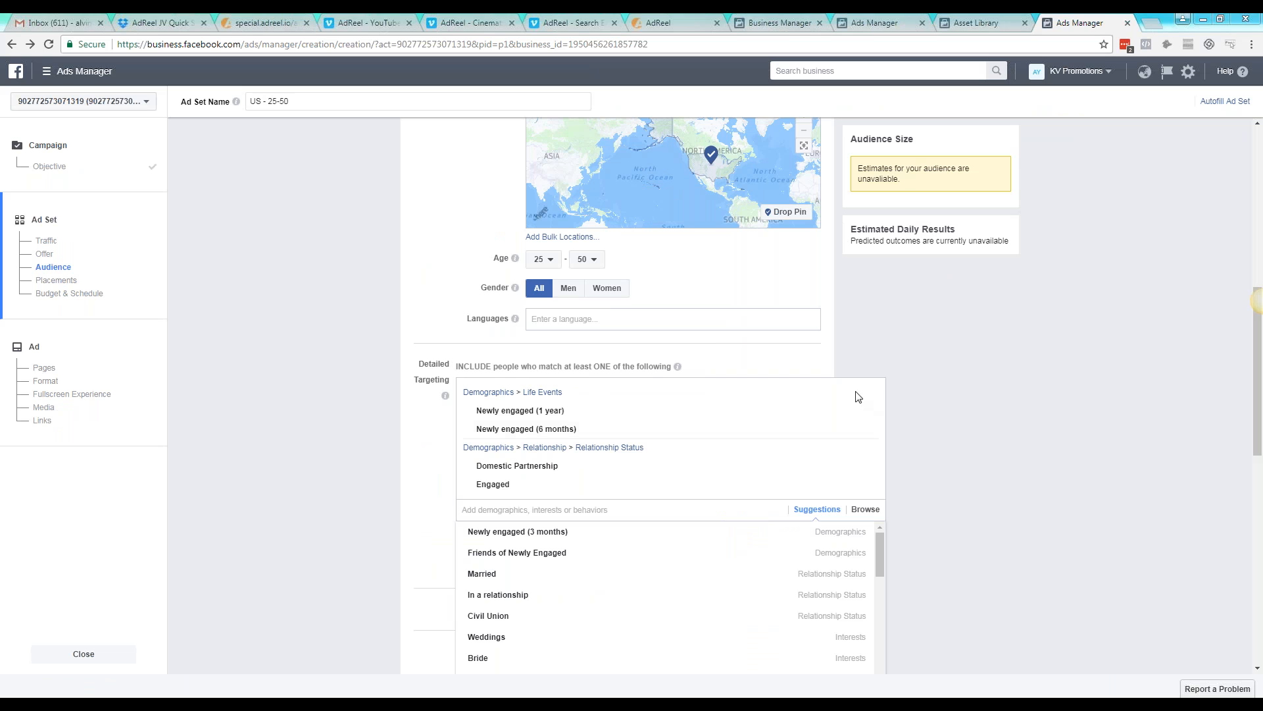
triple_click(811, 439)
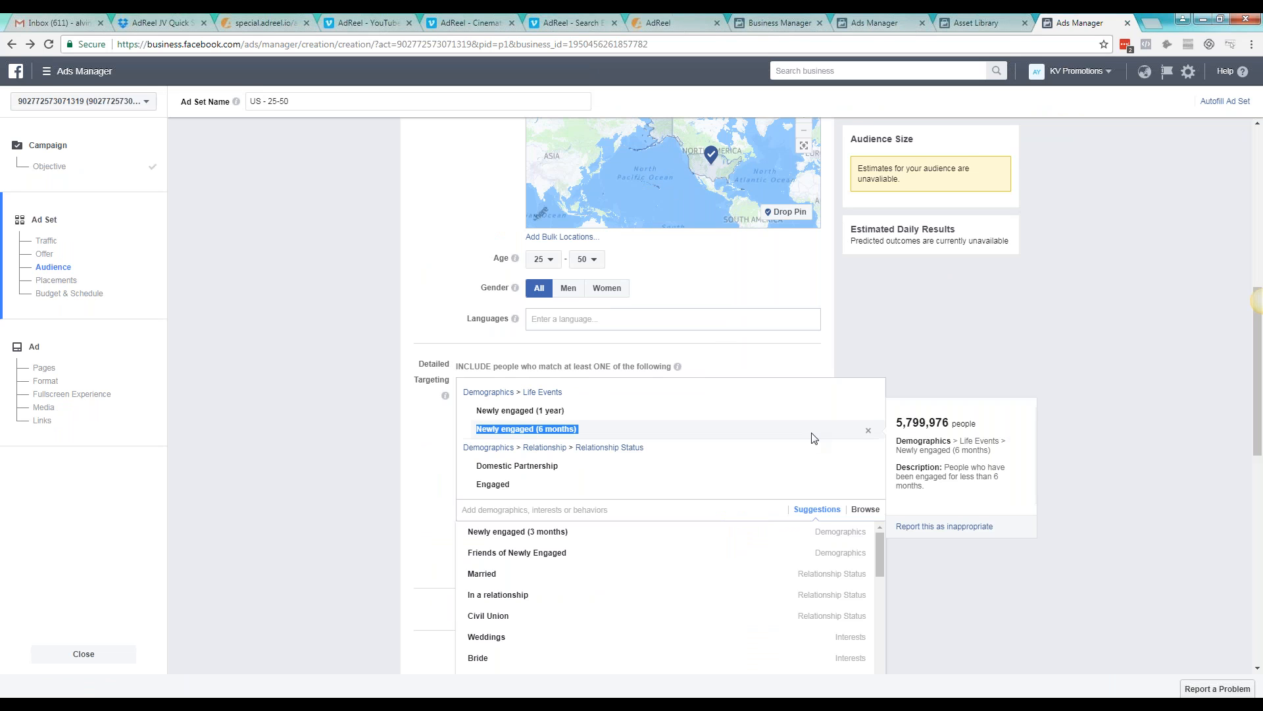
left_click_drag(854, 445, 634, 448)
left_click(475, 417)
left_click(513, 369)
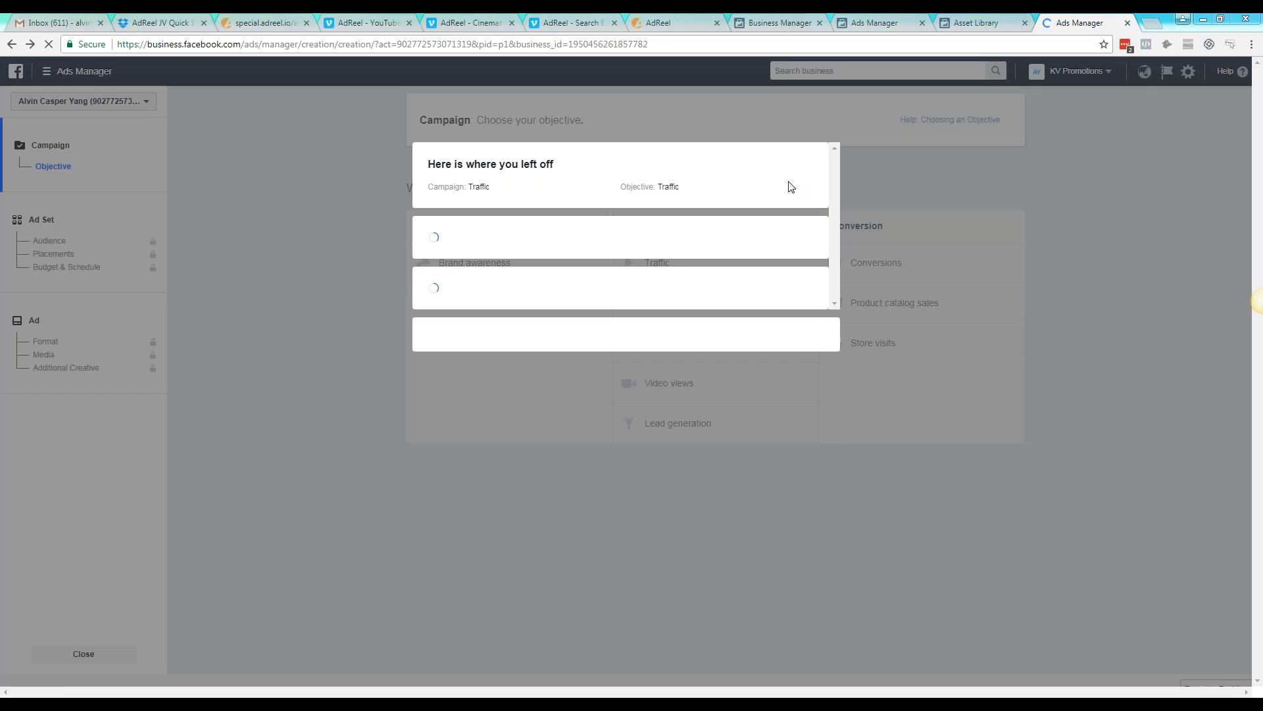
Start the ad creation over instead of resuming the draft, using the Traffic objective, and continue to the ad set form
left_click(804, 506)
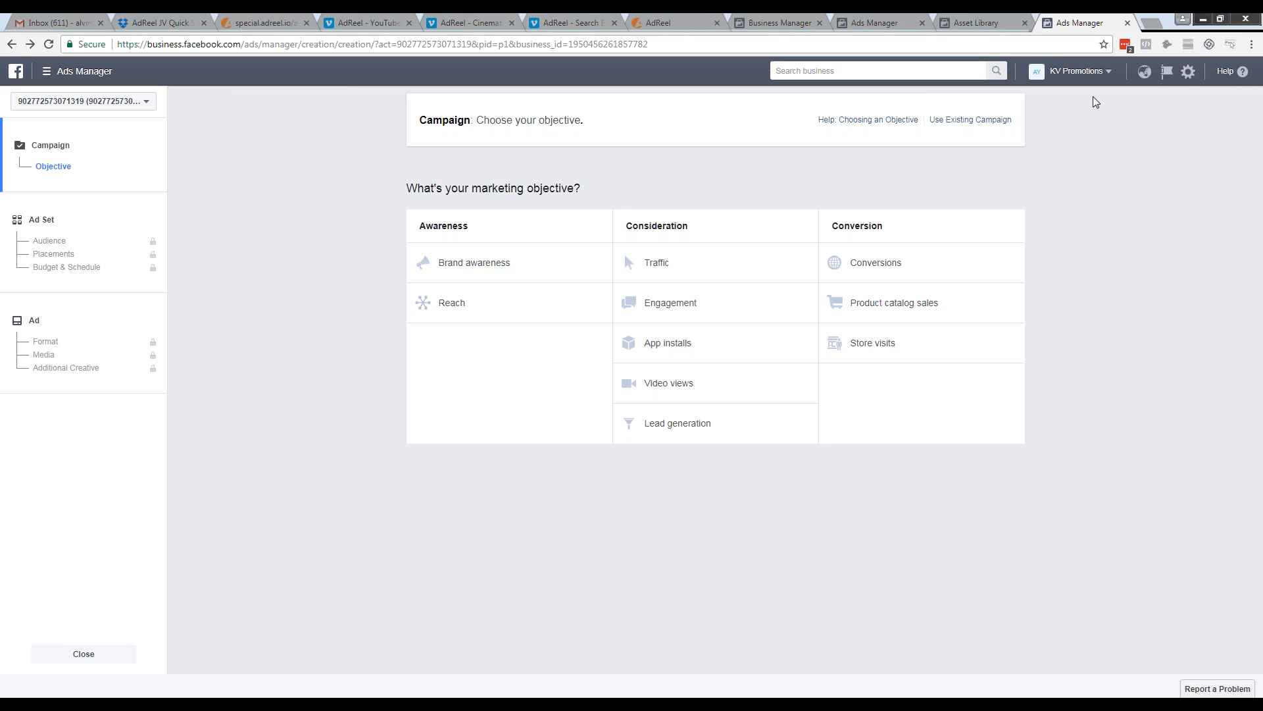
left_click(627, 259)
left_click(709, 570)
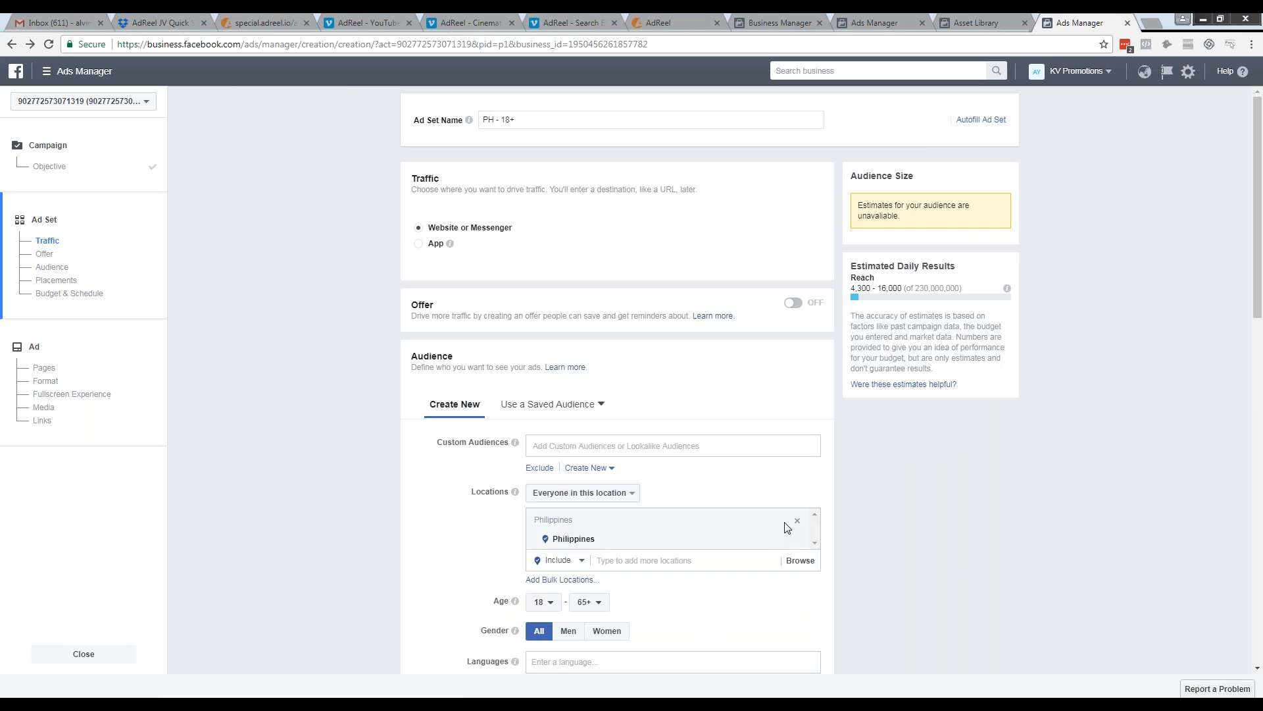
Remove Philippines from the new ad set's audience locations
left_click(797, 541)
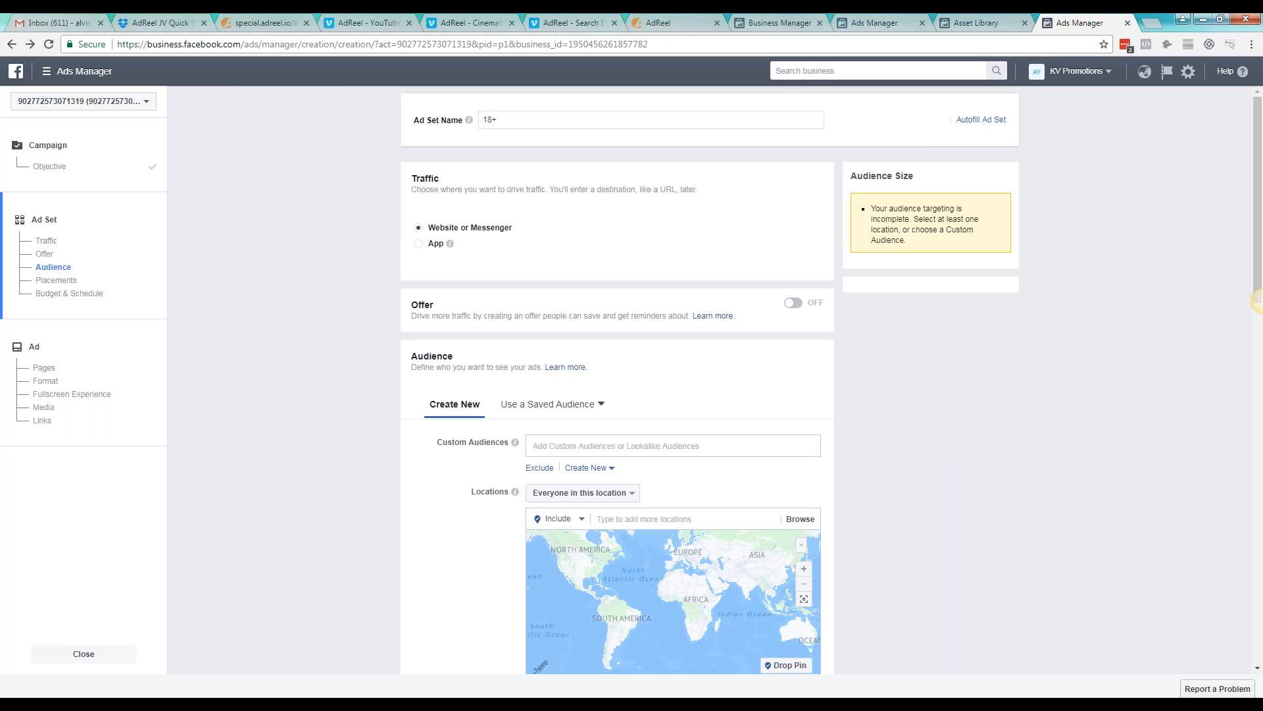
scroll(782, 528, "down", 1)
scroll(847, 456, "down", 5)
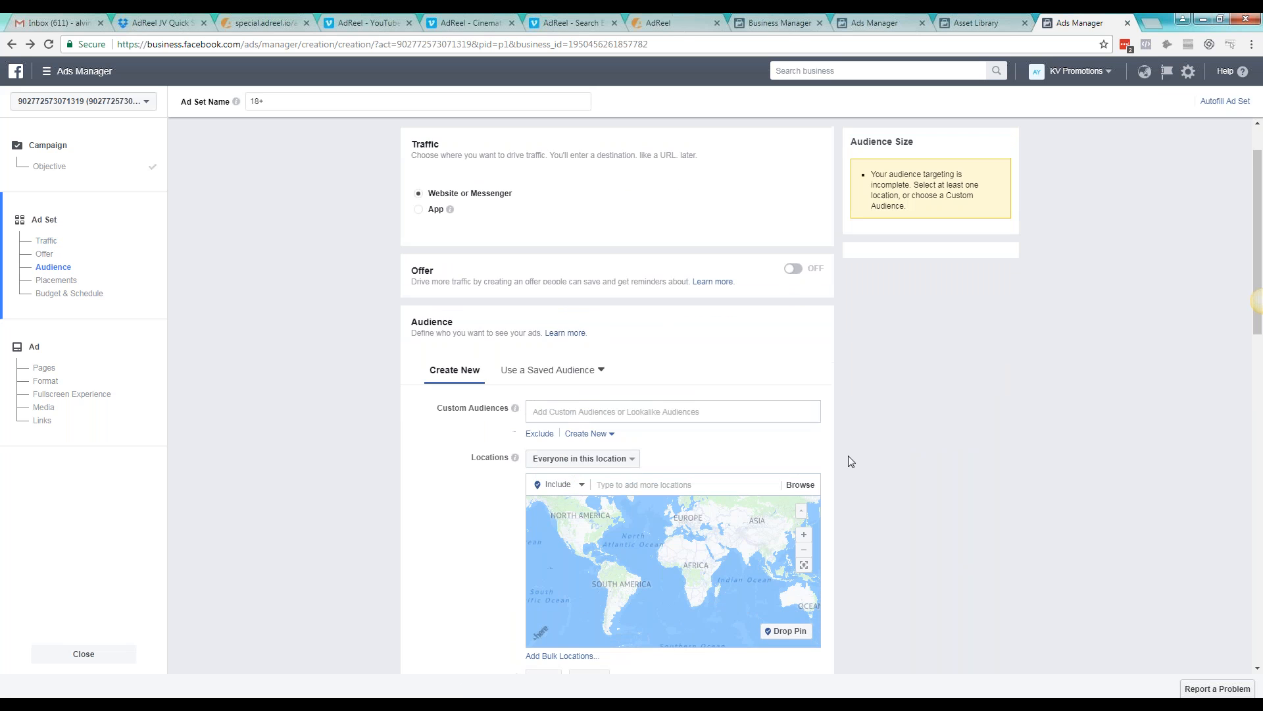
Add United States to the ad set's included audience locations
left_click(654, 220)
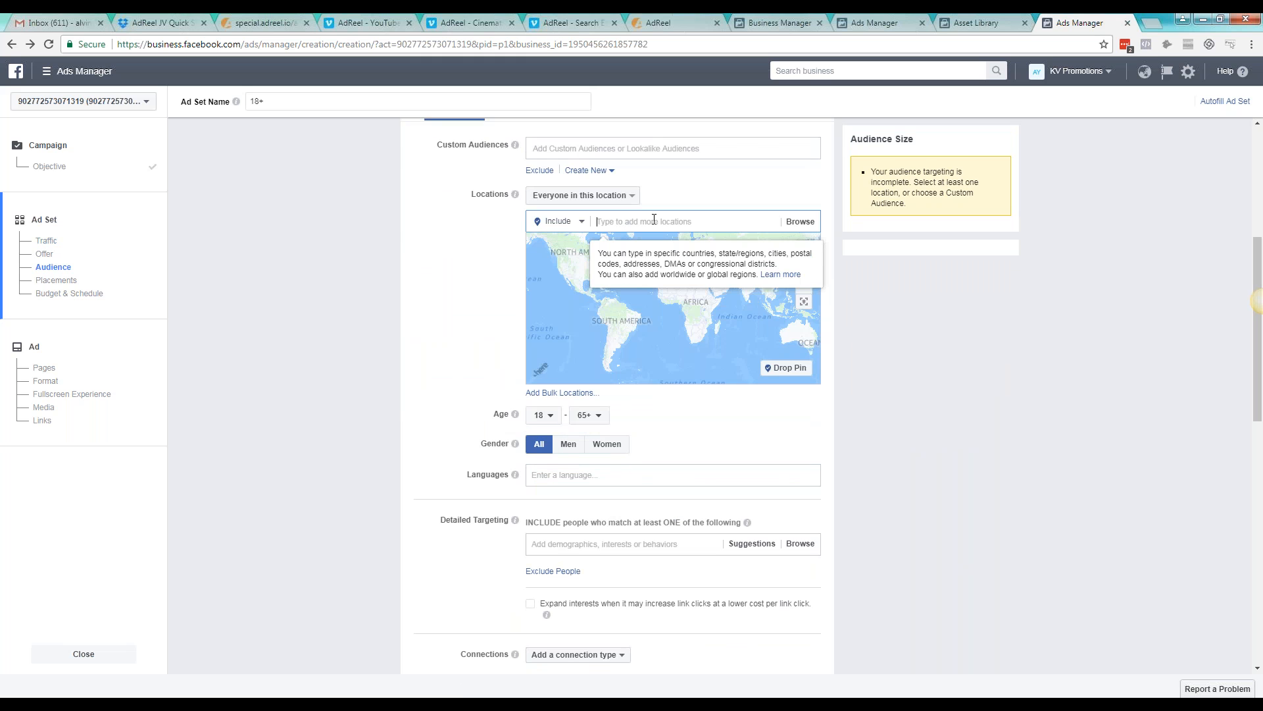
type("un")
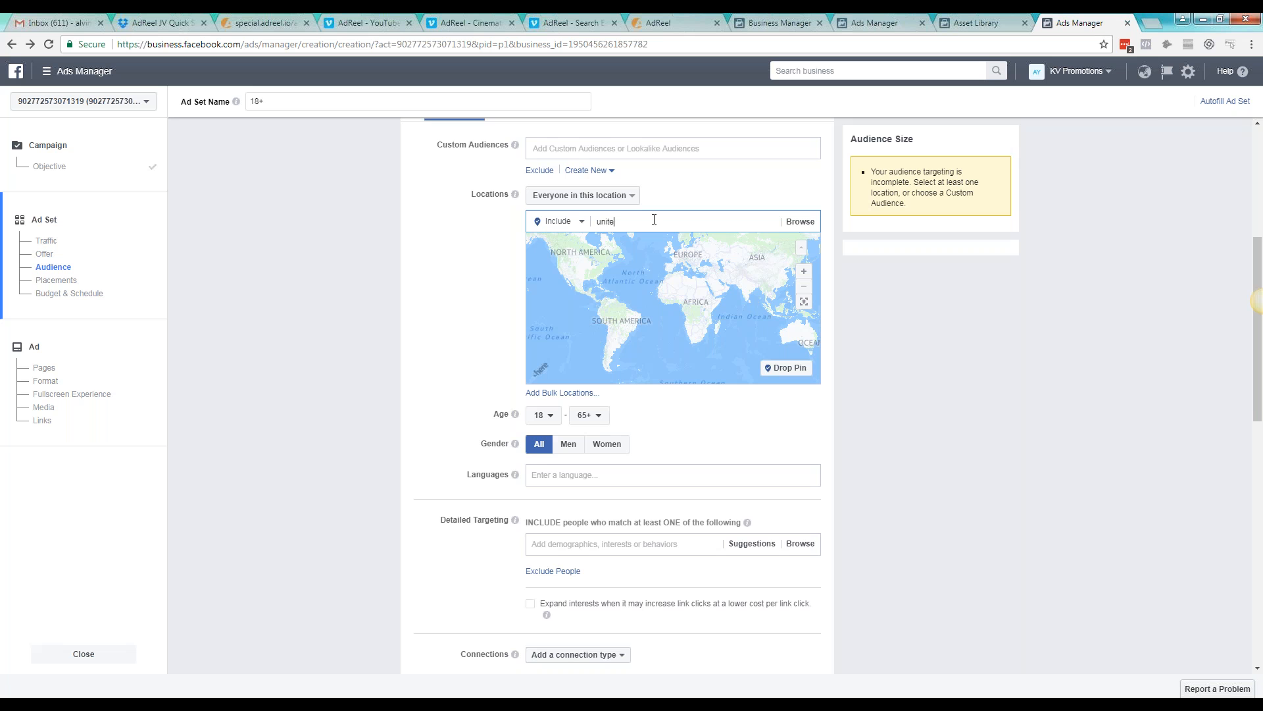
type("ite")
left_click(657, 243)
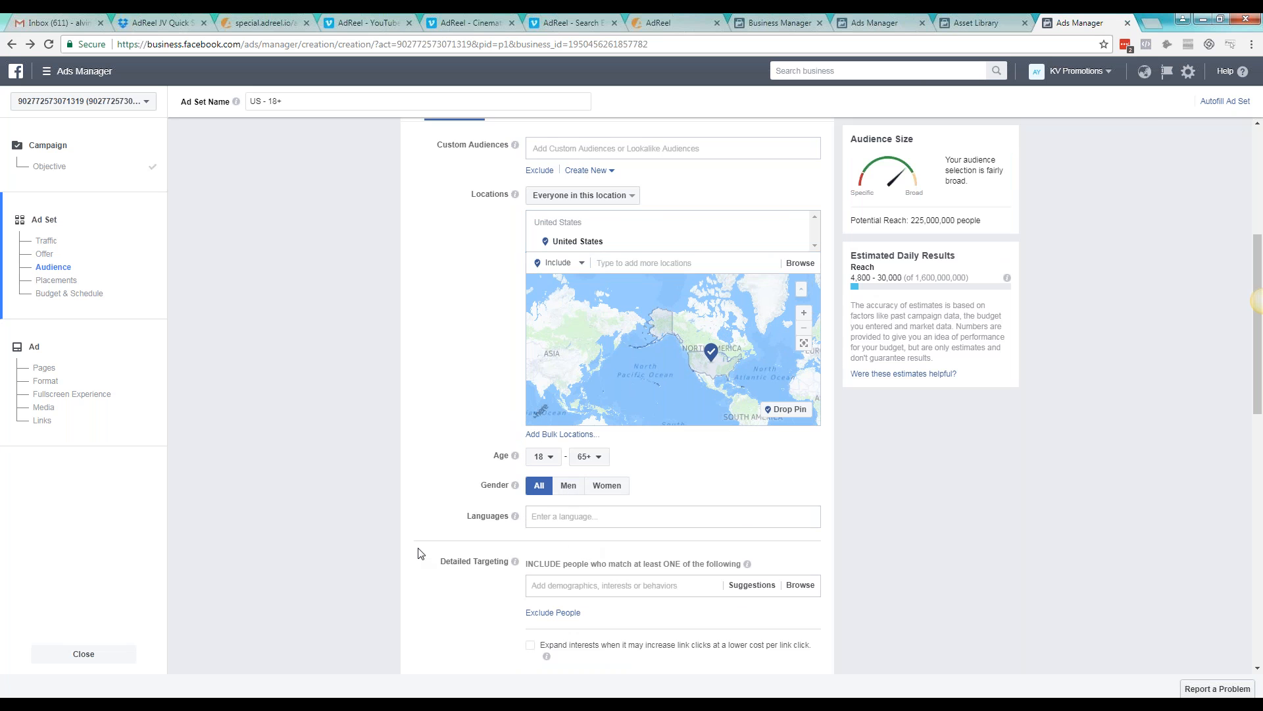
Include people with the job titles Small Business Owner and CEO in the detailed targeting
scroll(421, 482, "down", 1)
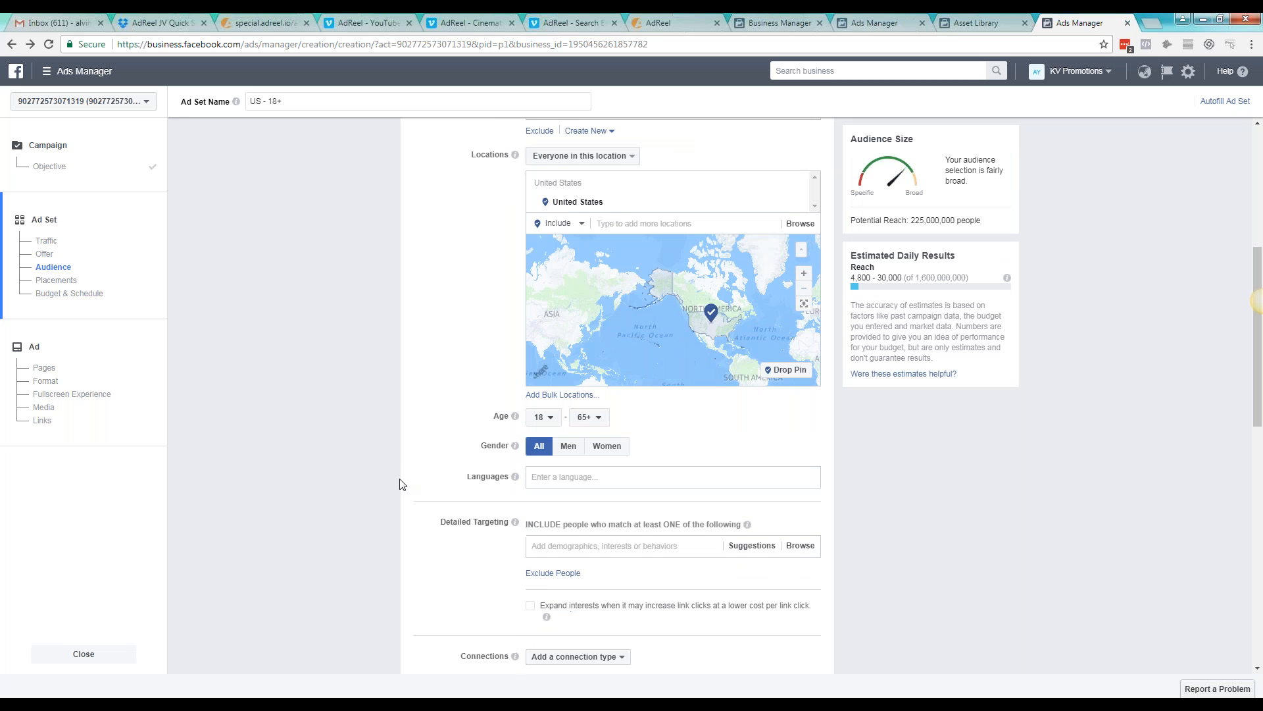
scroll(401, 483, "down", 3)
left_click(597, 322)
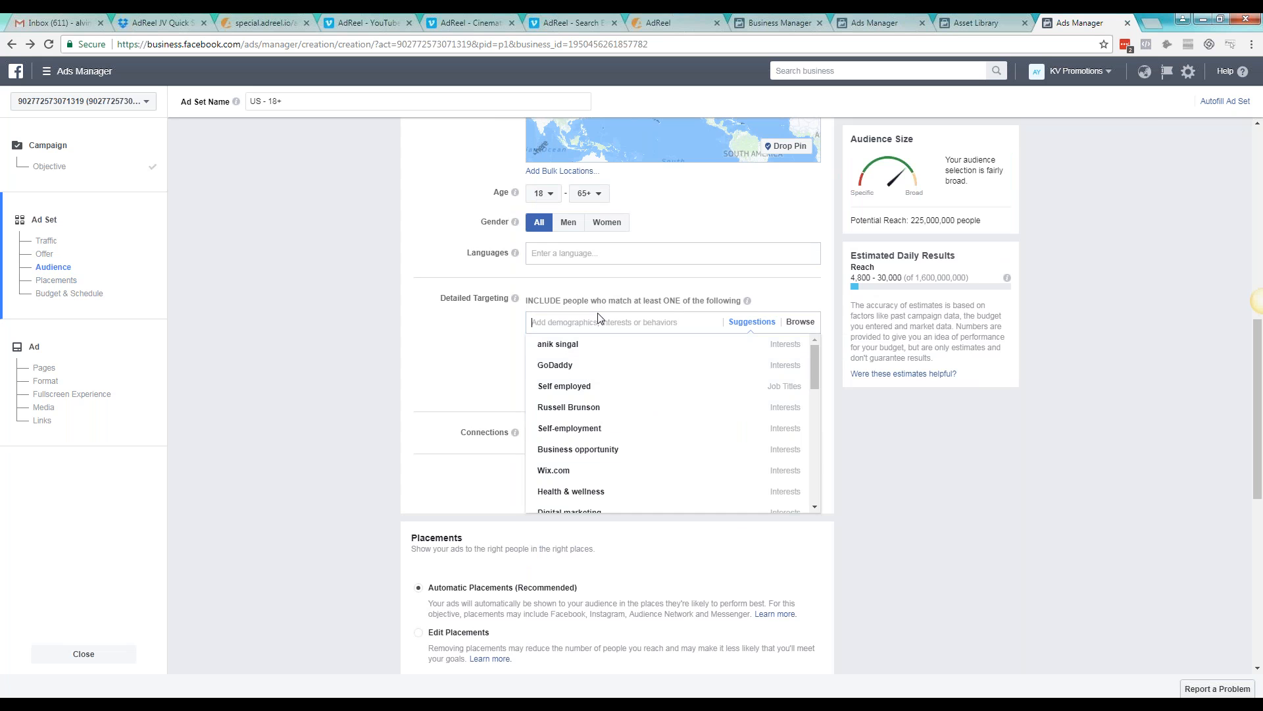
type("sm")
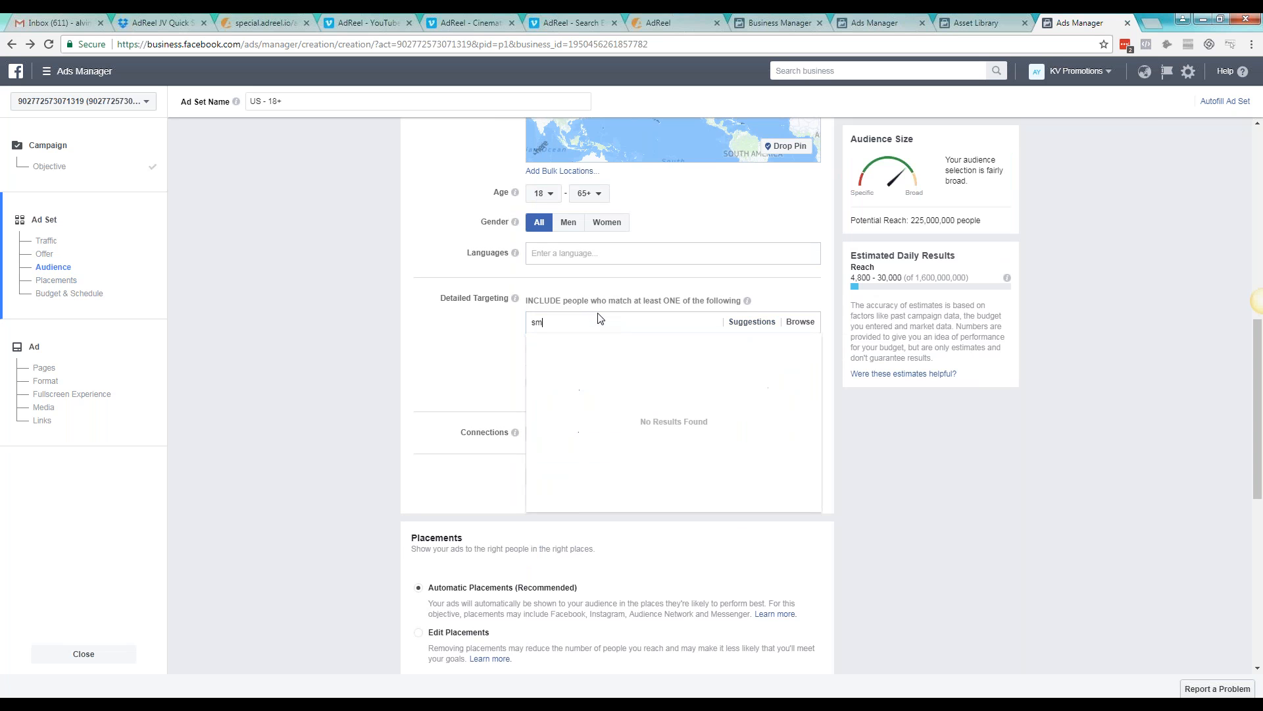
type("iness owner")
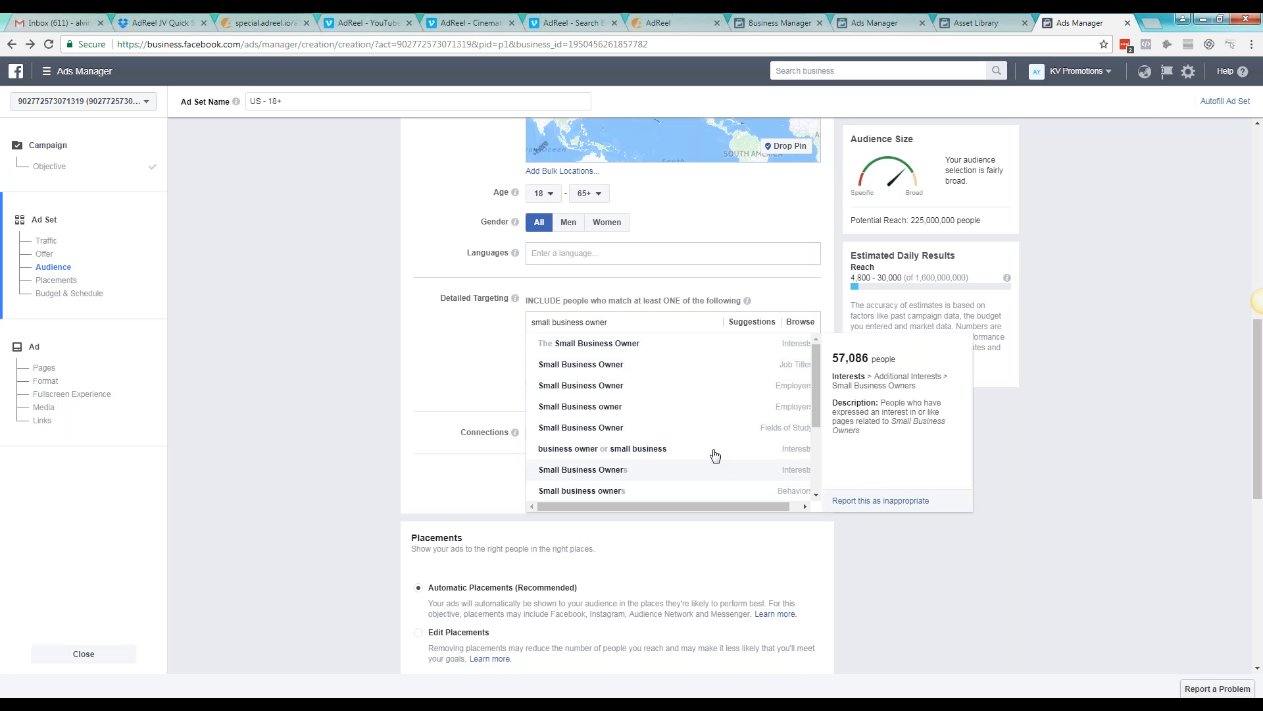
left_click(740, 369)
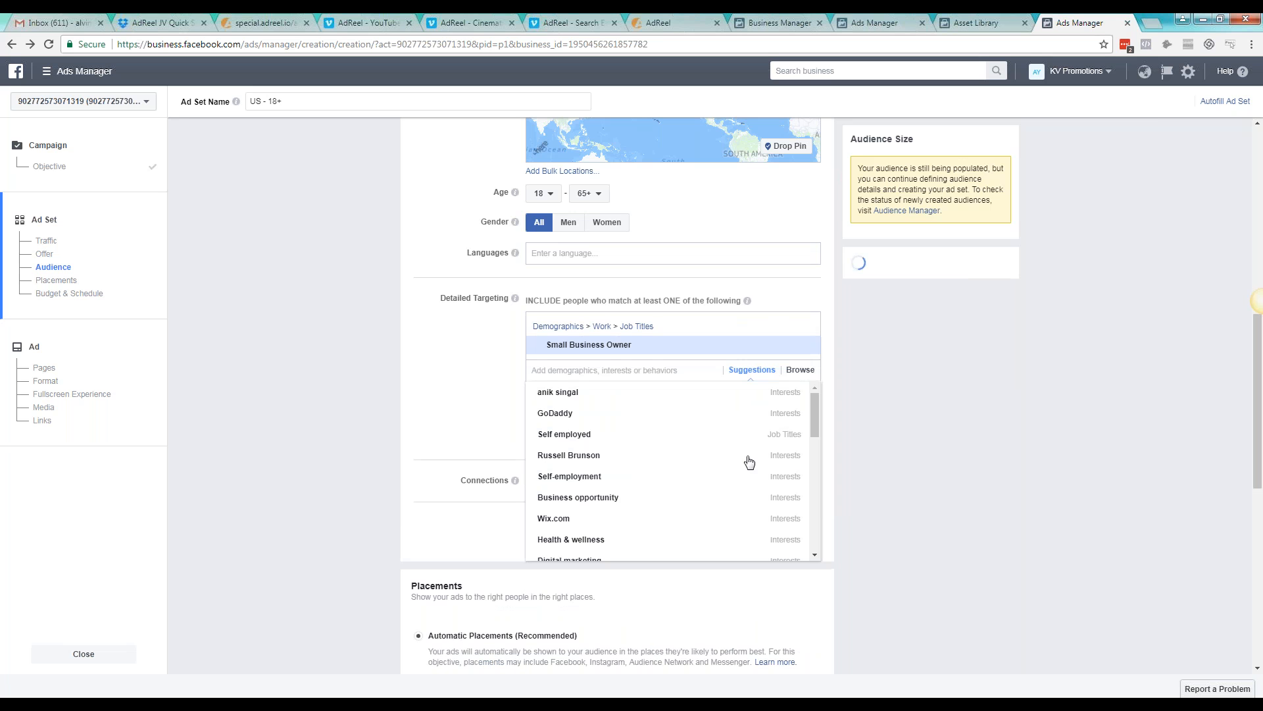
type("CEO")
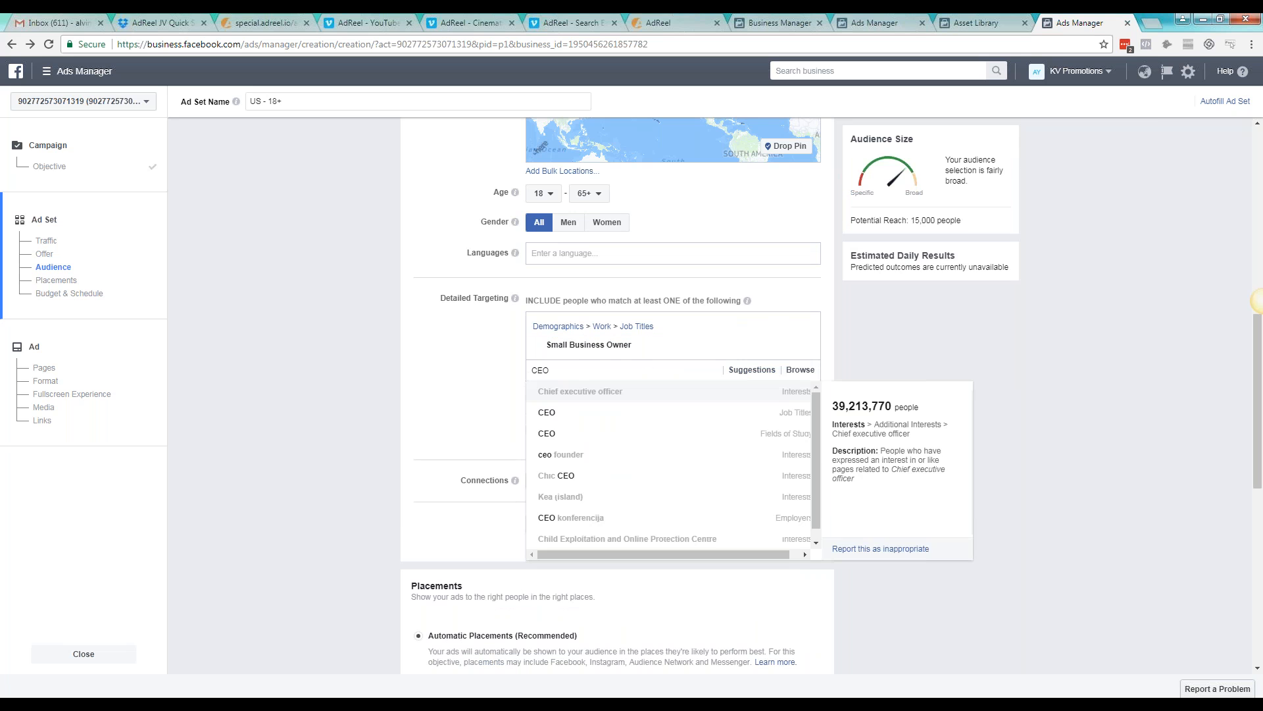
left_click(647, 413)
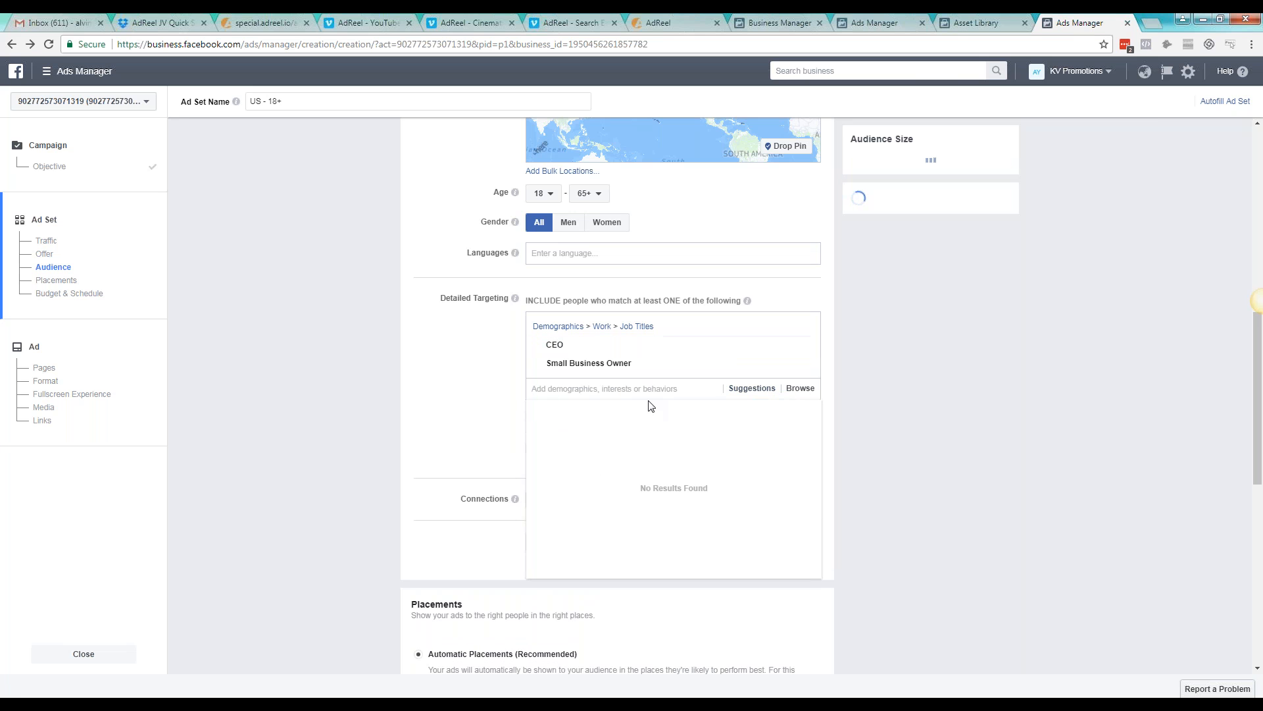
type("chief ex")
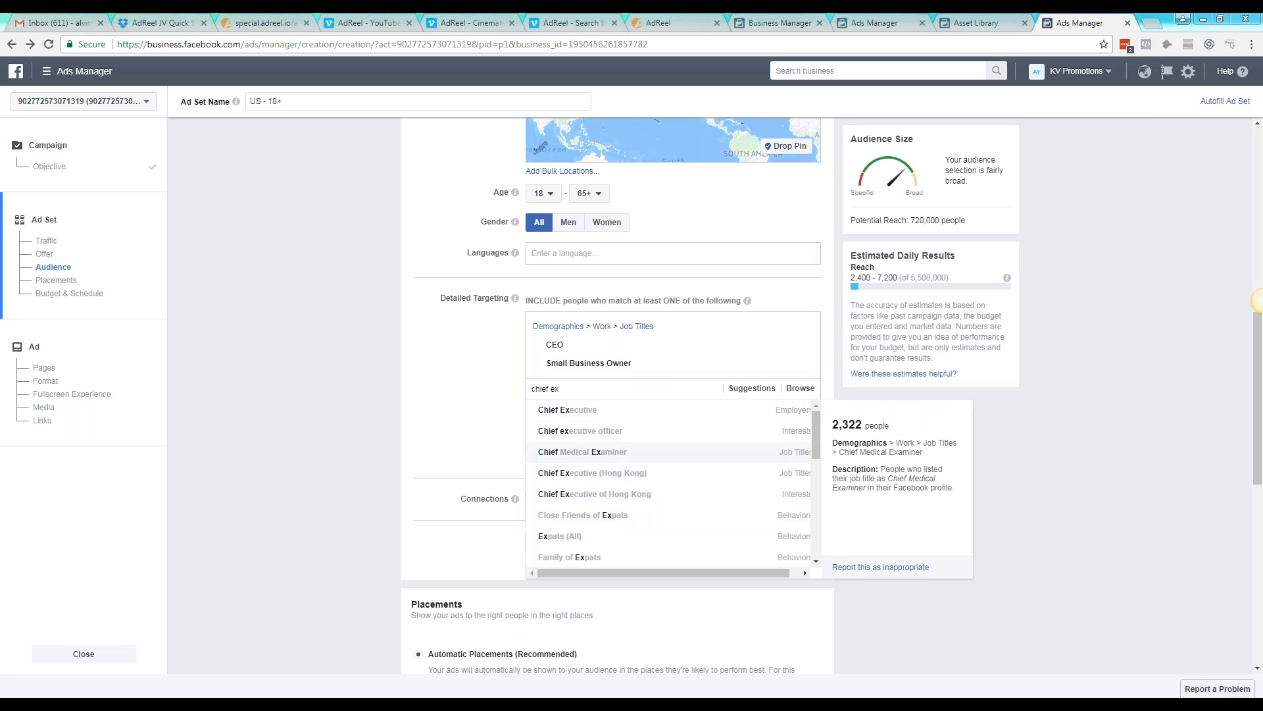
mouse_move(818, 443)
left_mouse_down()
mouse_move(821, 546)
mouse_move(808, 436)
left_mouse_up()
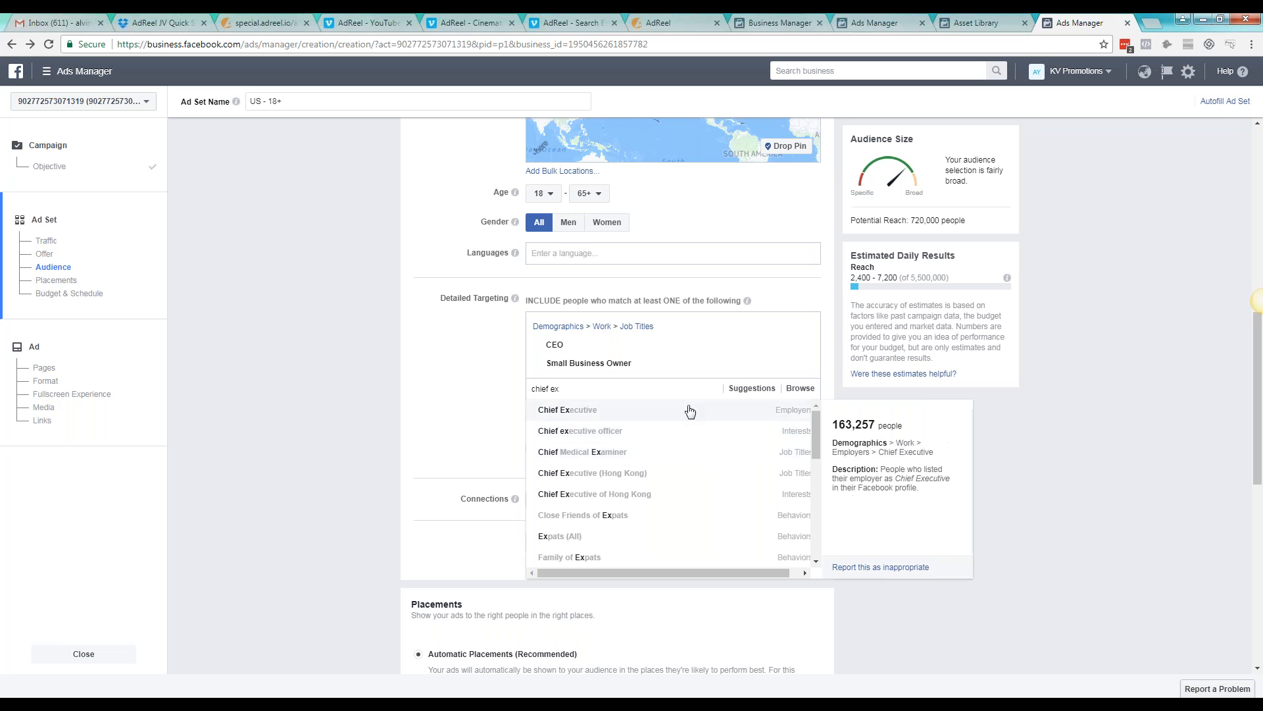
key("ctrl+a")
key("BackSpace")
type("ow")
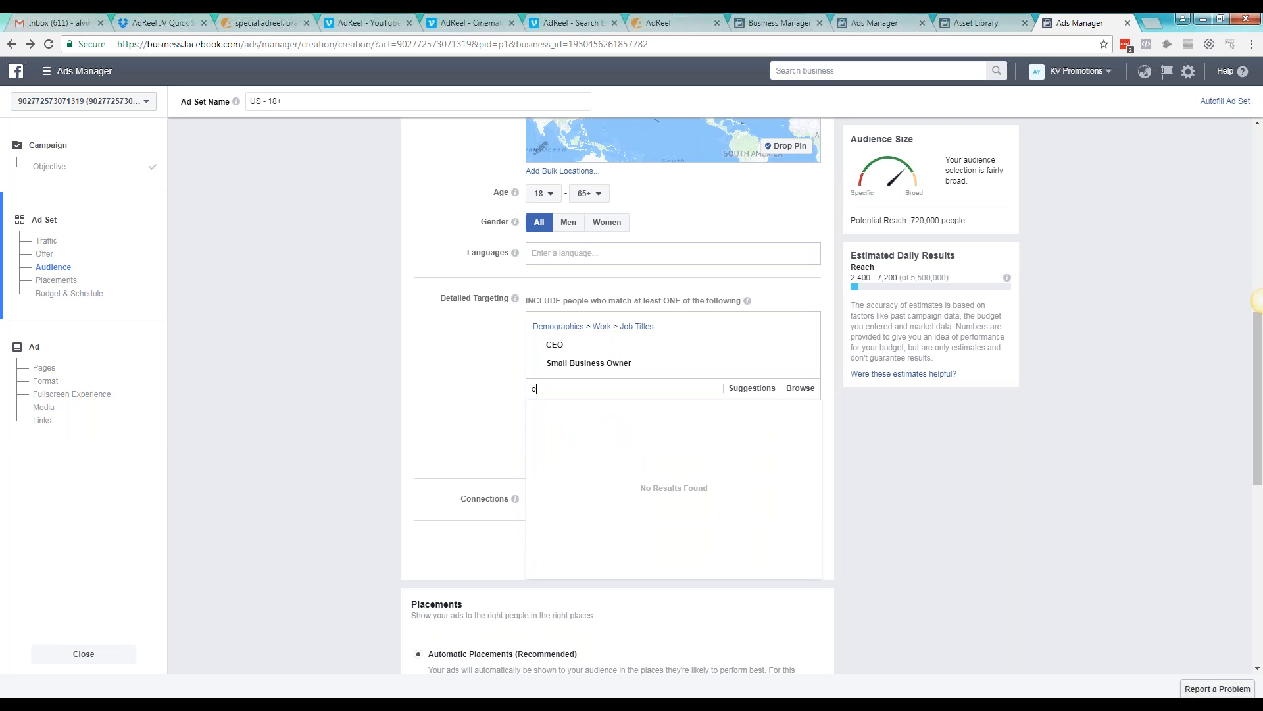
key("BackSpace")
Add the job title Business Owner to the included detailed targeting and close the suggestions
type("business owner")
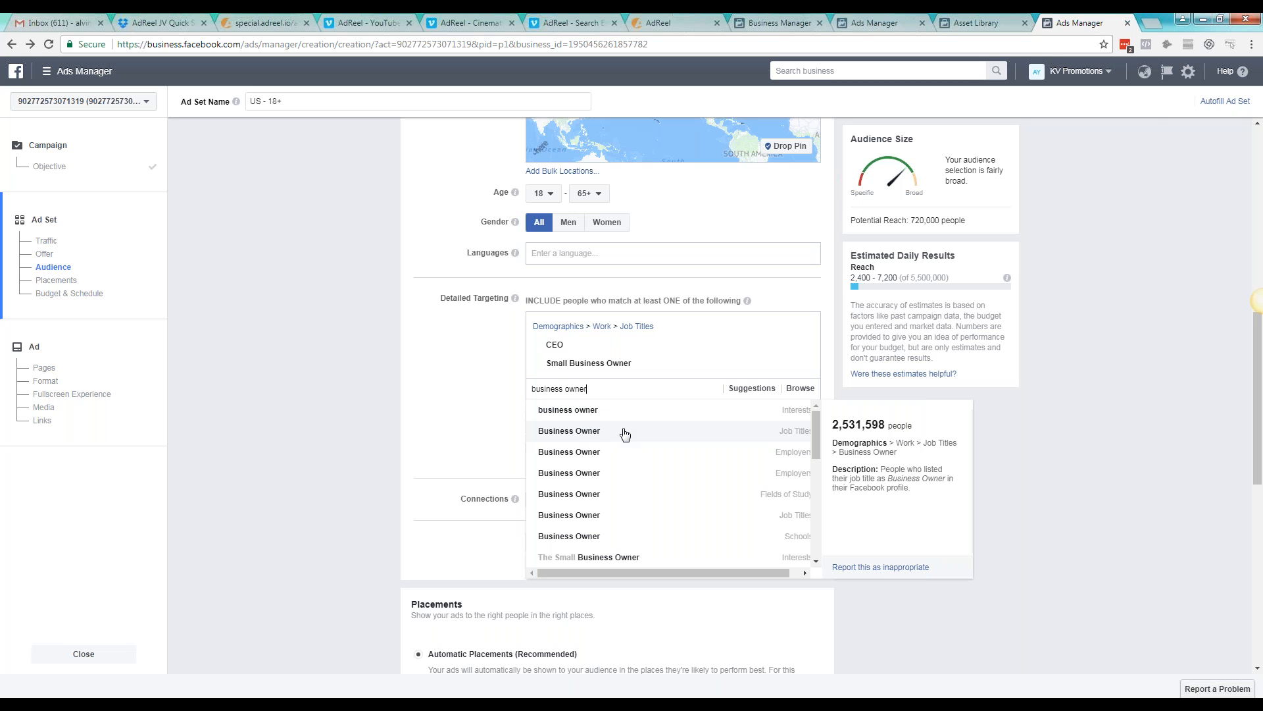
left_click(642, 437)
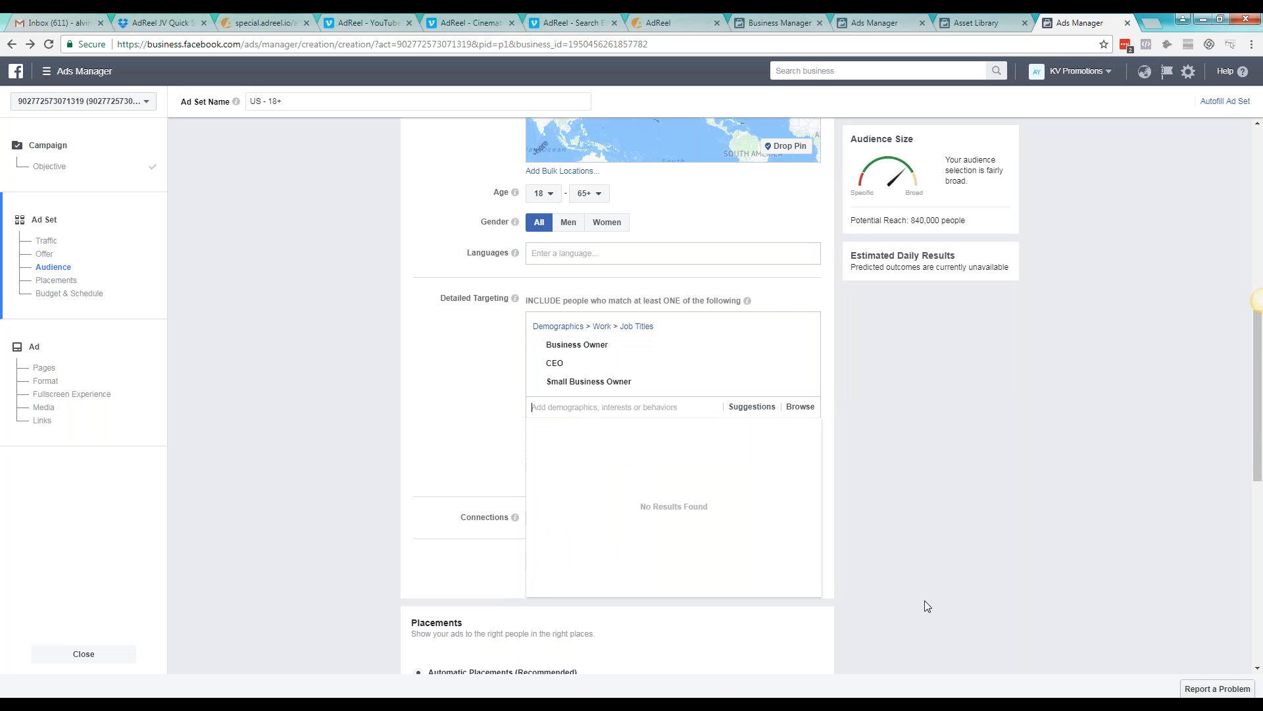
left_click(361, 393)
Add the interest Yelp to the included detailed targeting
scroll(360, 394, "down", 1)
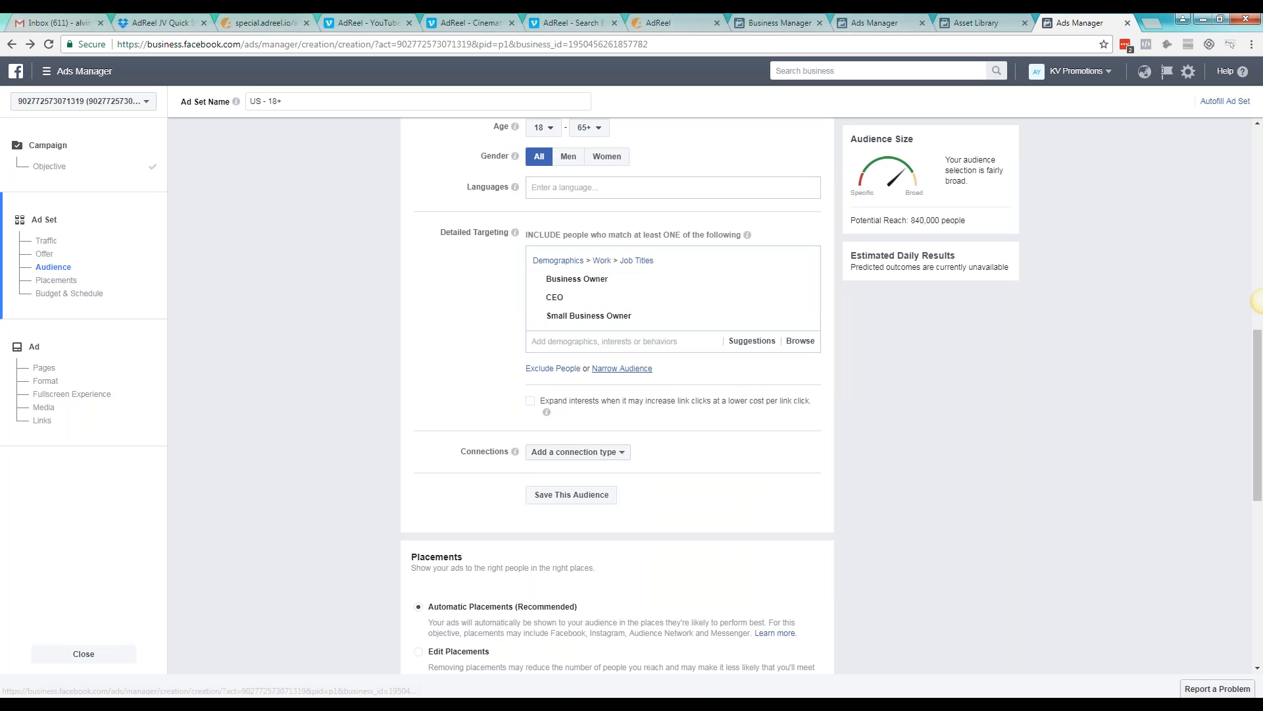
left_click(609, 343)
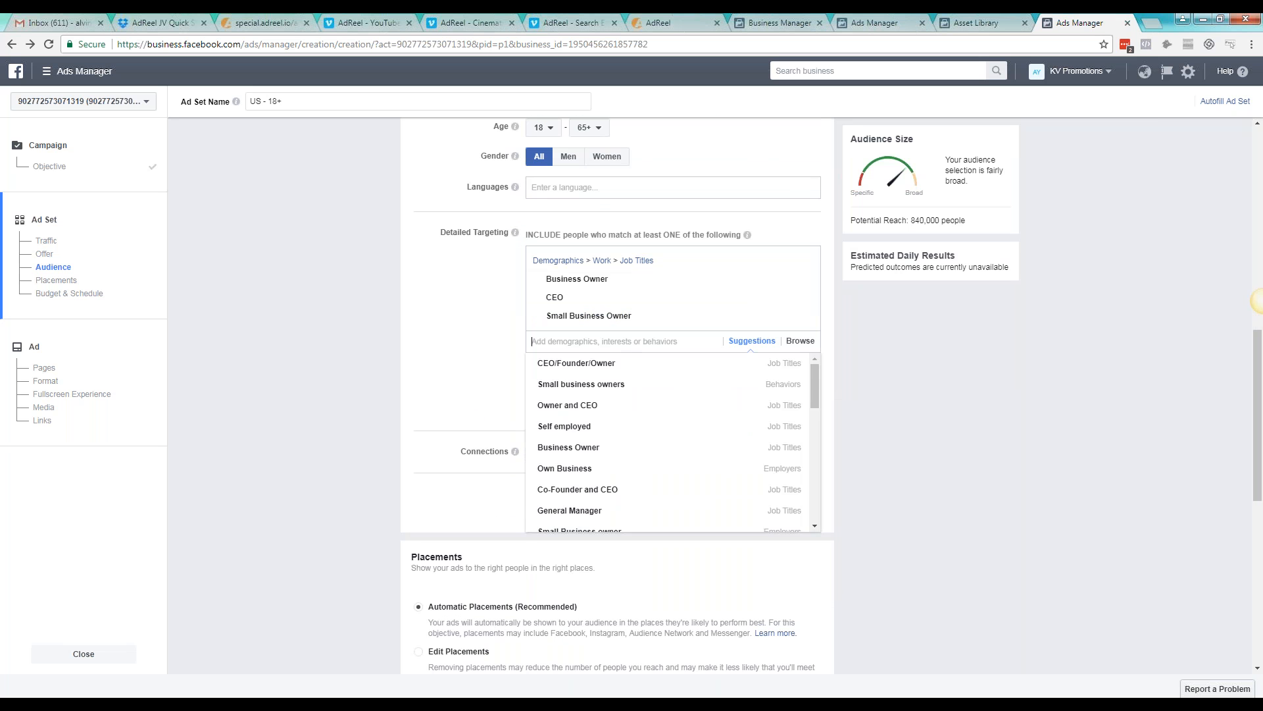
type("yelp")
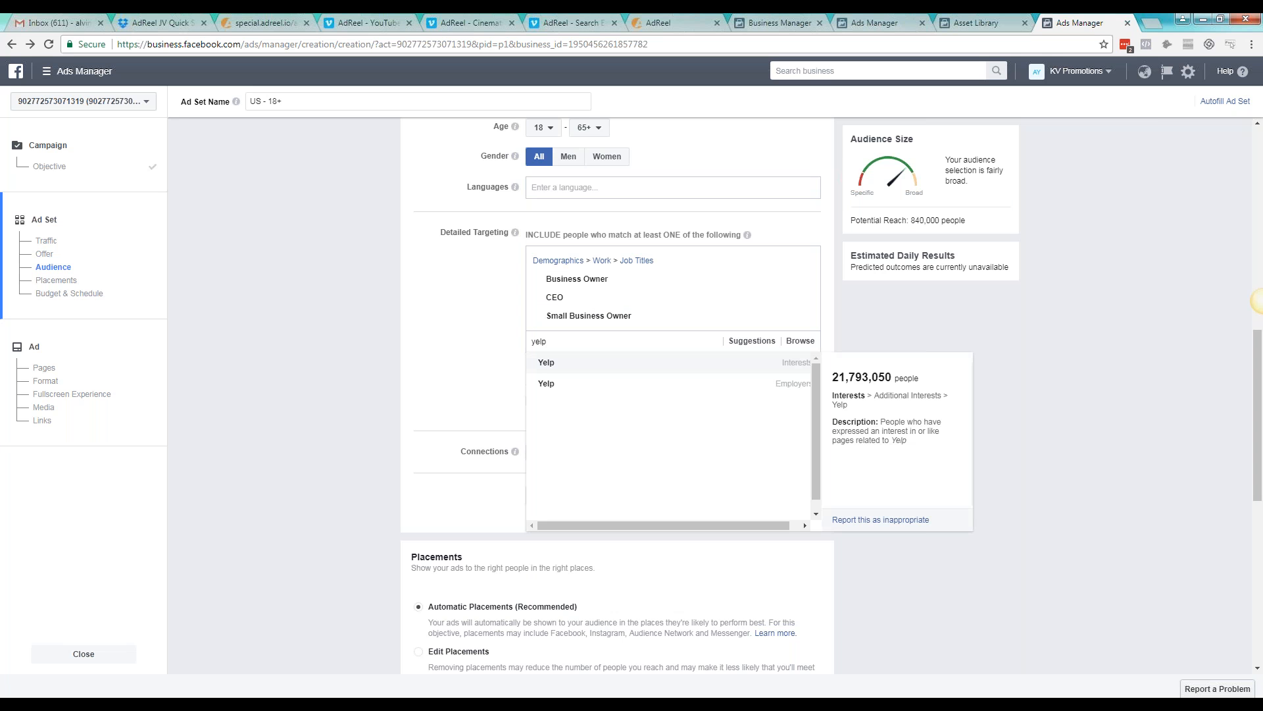
left_click(696, 361)
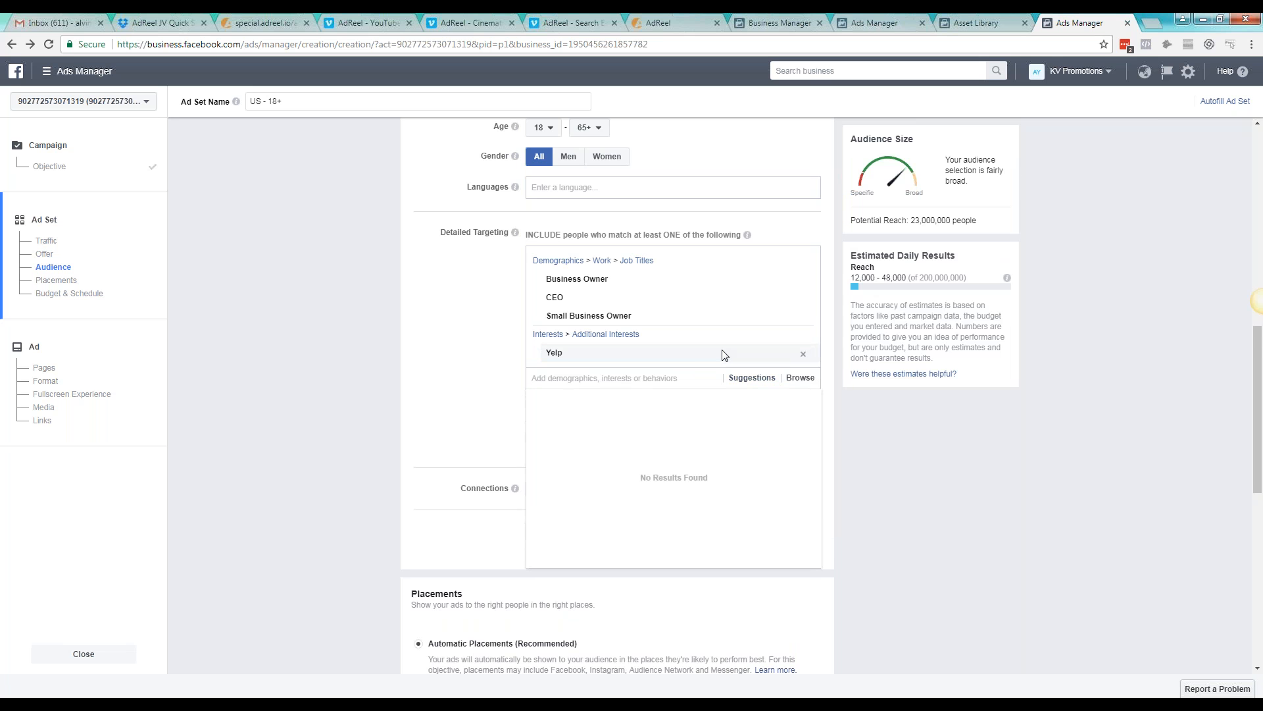
Remove the Yelp interest from the included detailed targeting and close the suggestions
scroll(728, 358, "down", 1)
left_click(803, 288)
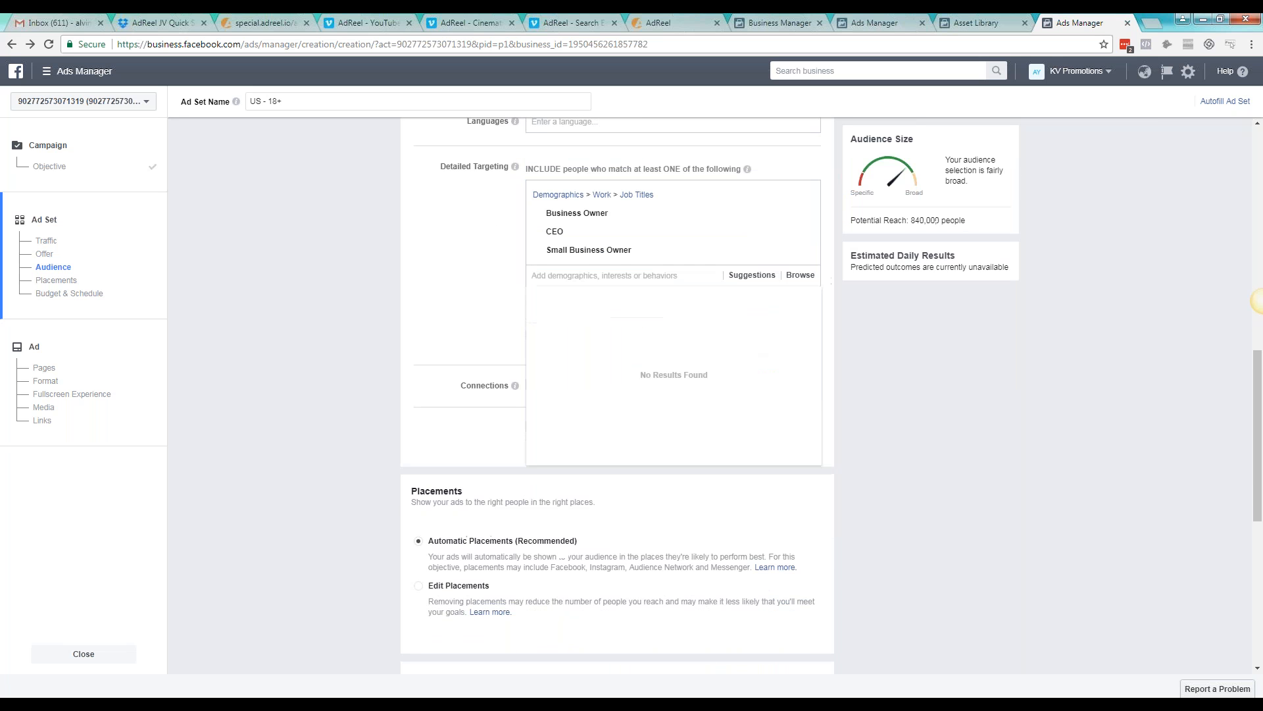
left_click(828, 276)
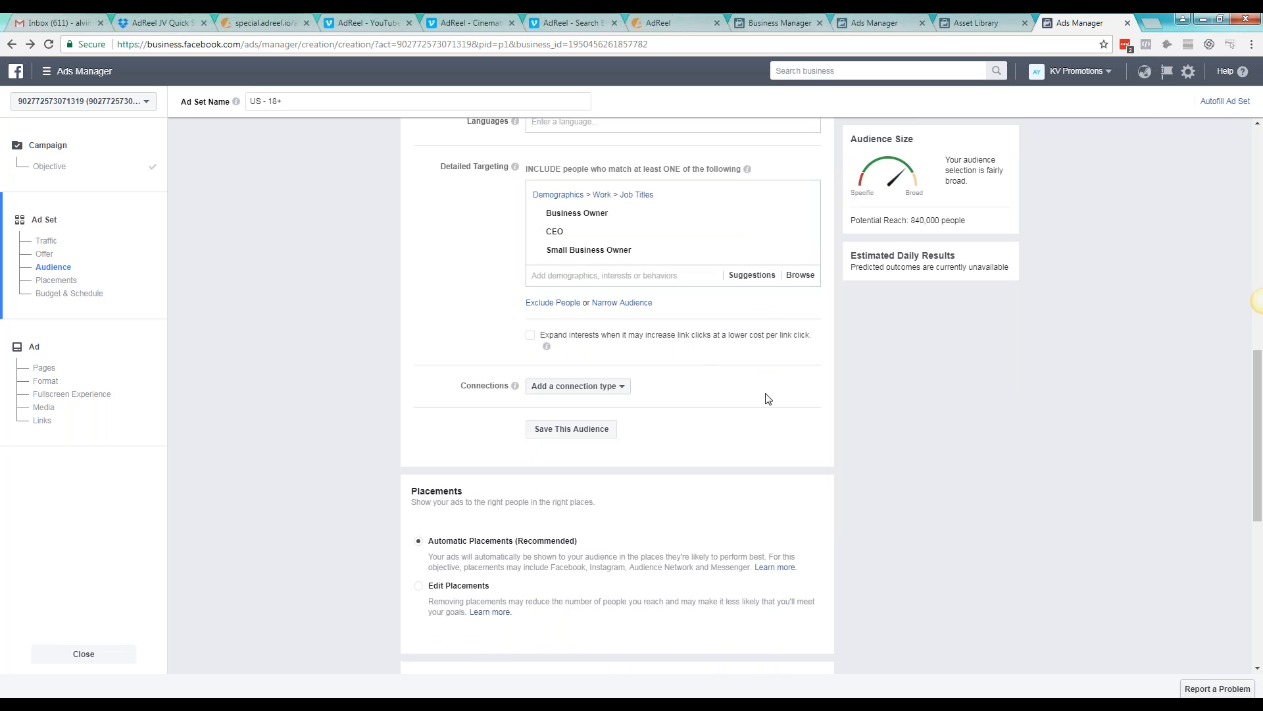
Set up an exclusion in the detailed targeting for people with the interest Yelp
scroll(769, 399, "up", 2)
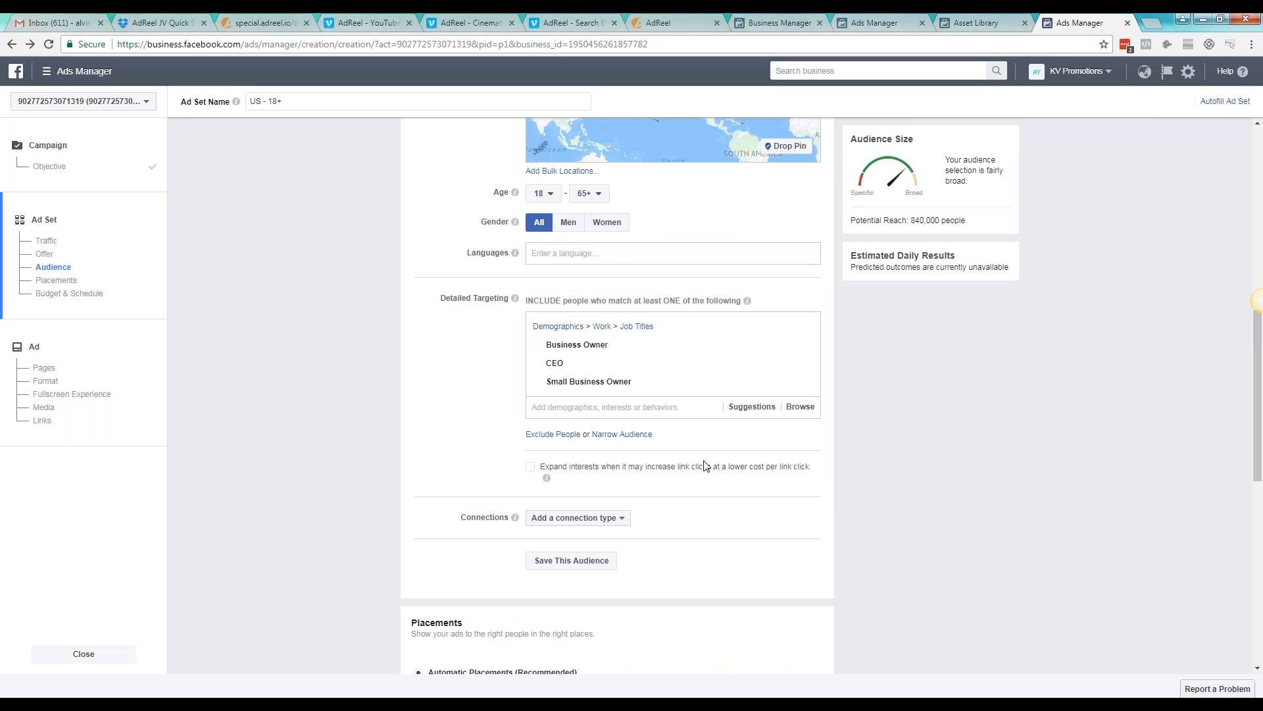
left_click(564, 436)
left_click(631, 477)
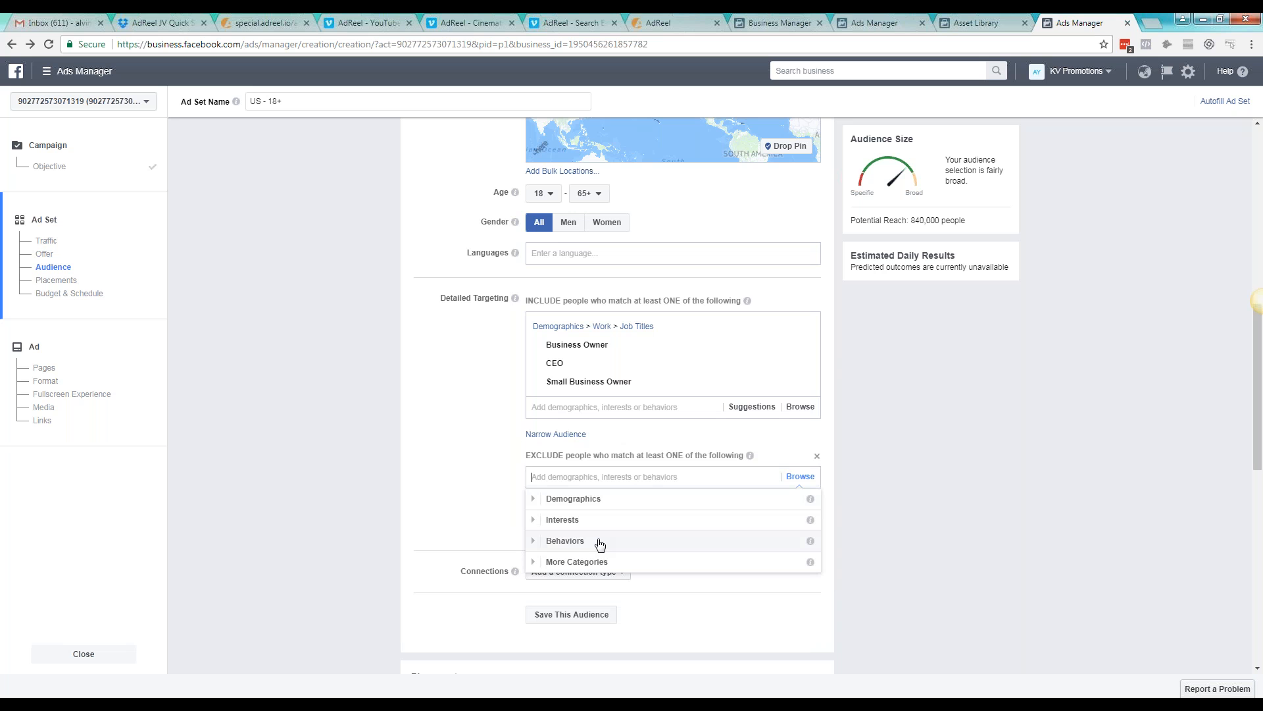
type("yelp")
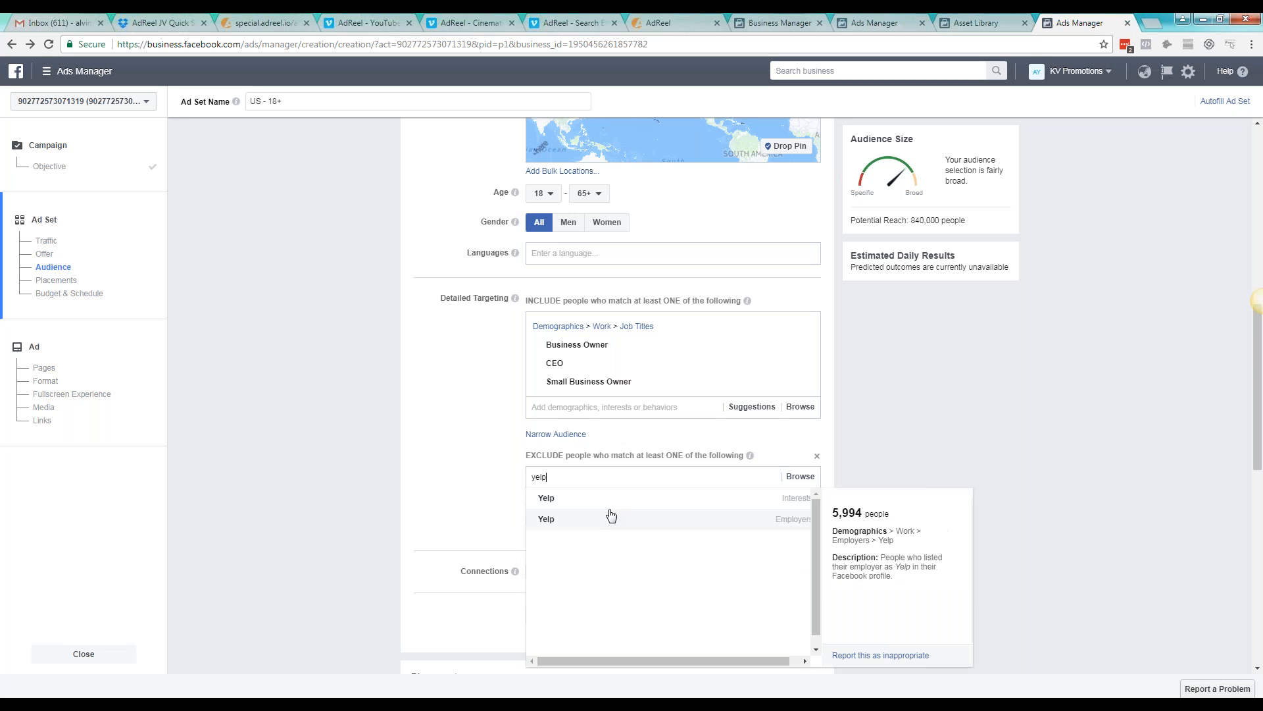
left_click(623, 503)
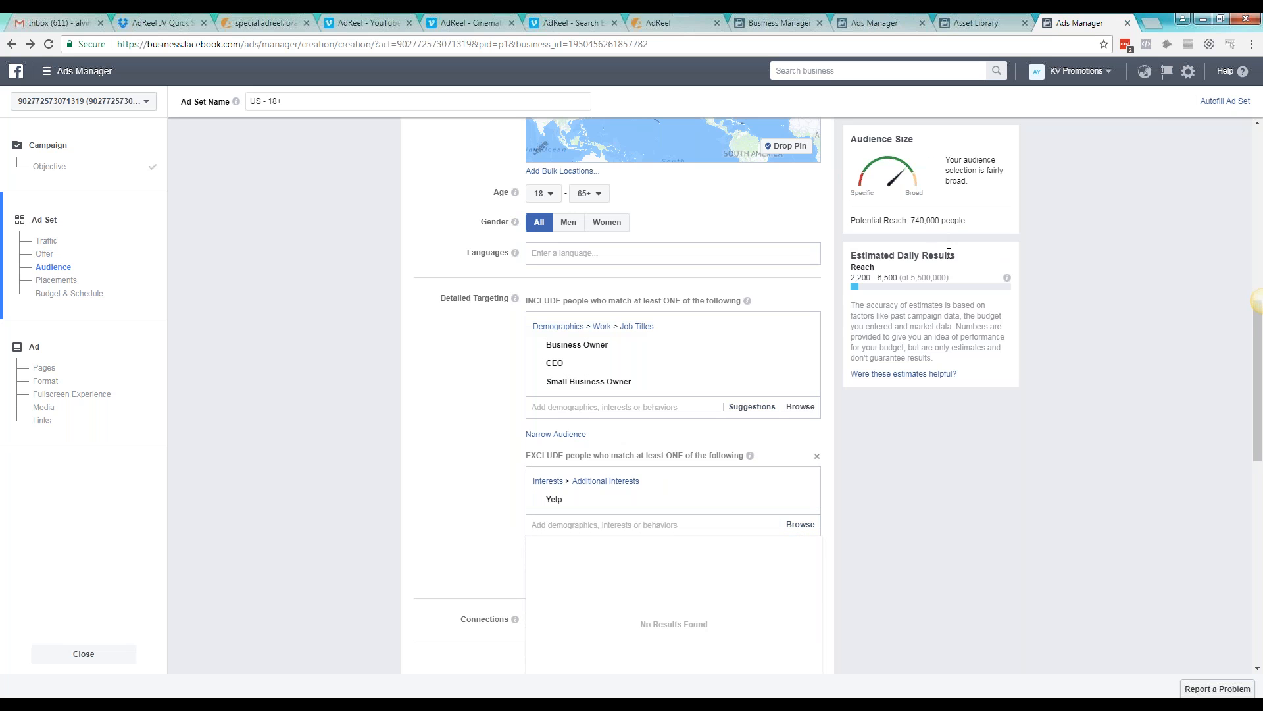
Remove Yelp from the excluded interests and look through the exclusion options matching "reviews"
mouse_move(730, 502)
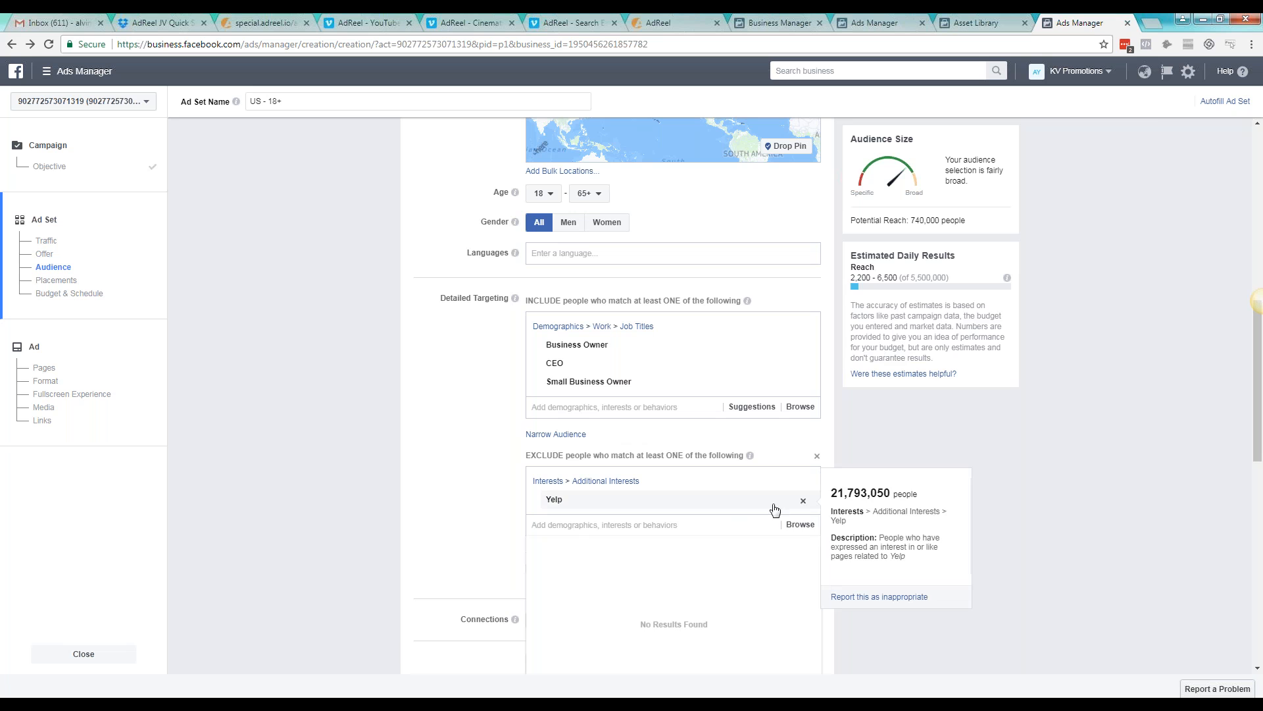
left_click(803, 500)
left_click(800, 476)
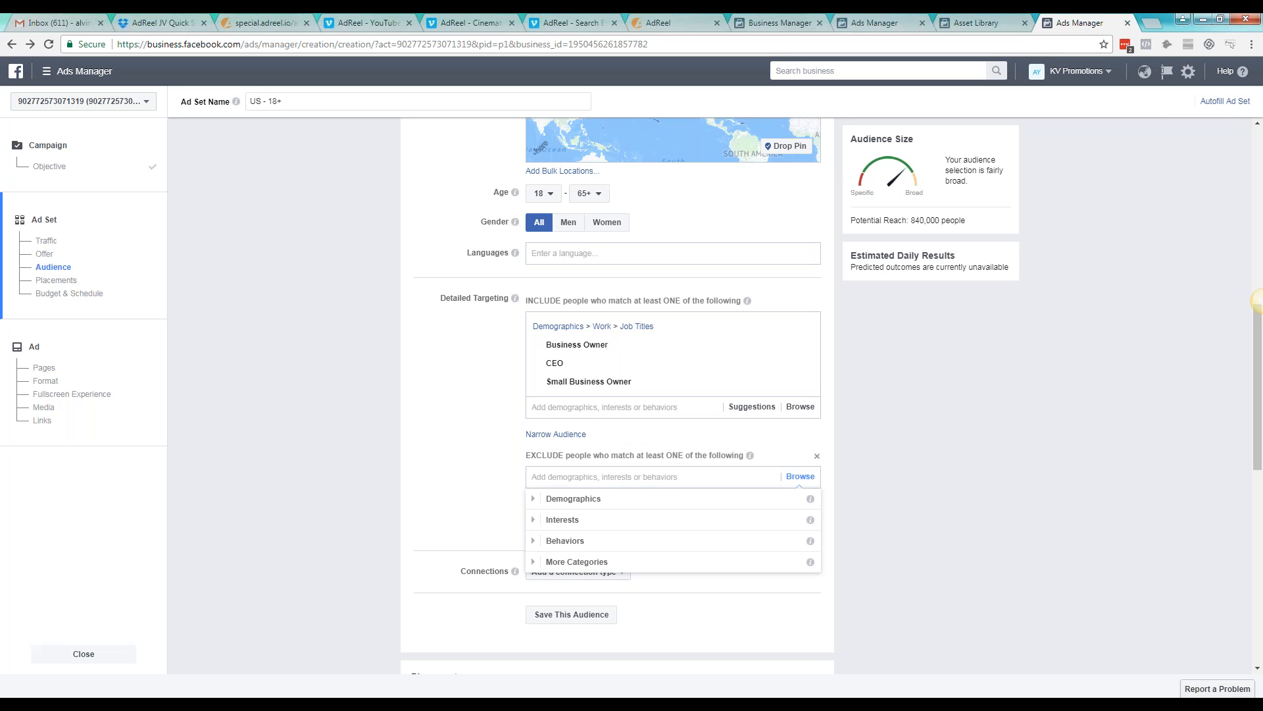
type("r")
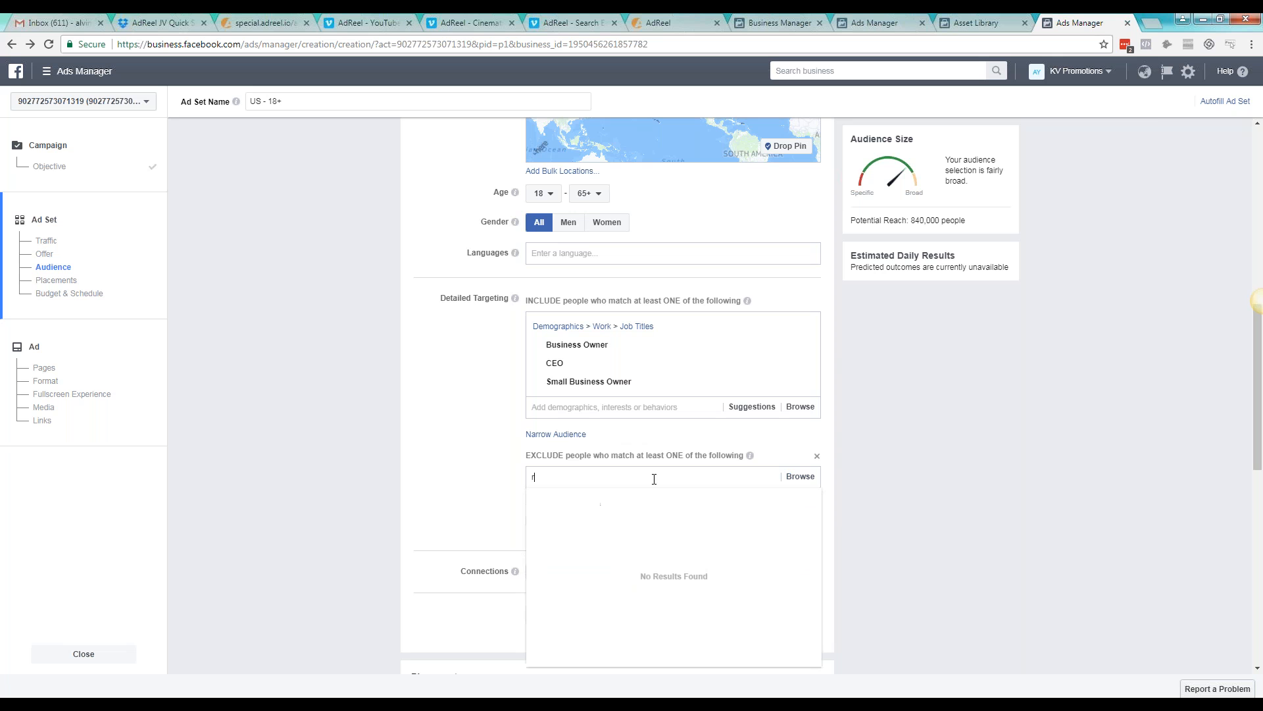
type("eviews")
scroll(645, 546, "down", 3)
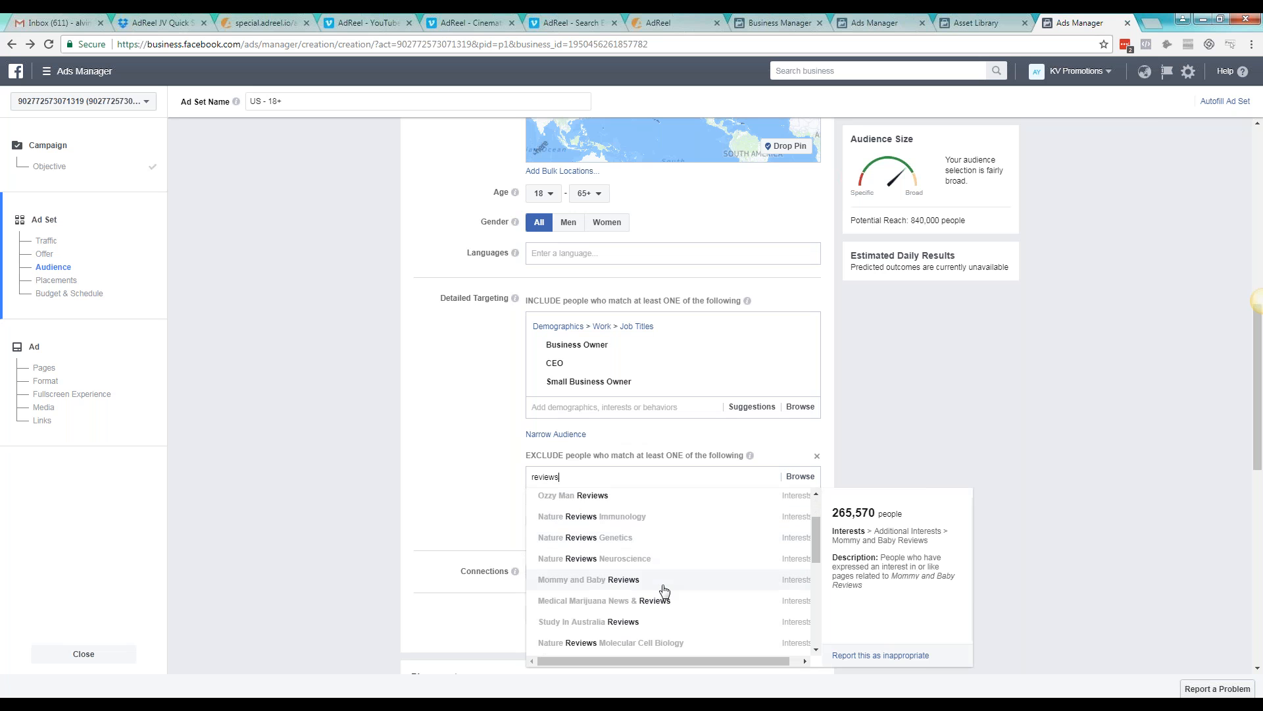
scroll(737, 641, "down", 3)
Exclude people with the interests Reputation management and Reputation.com from the audience
double_click(572, 472)
type("reputation")
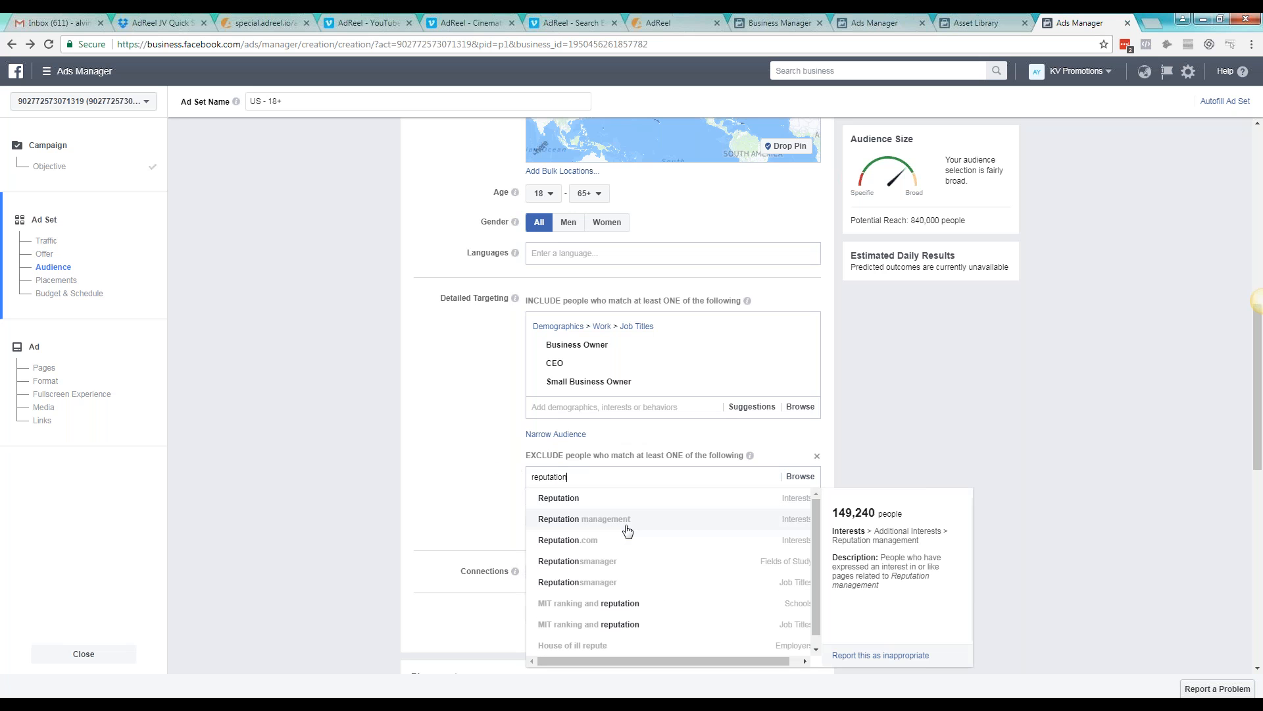
left_click(627, 530)
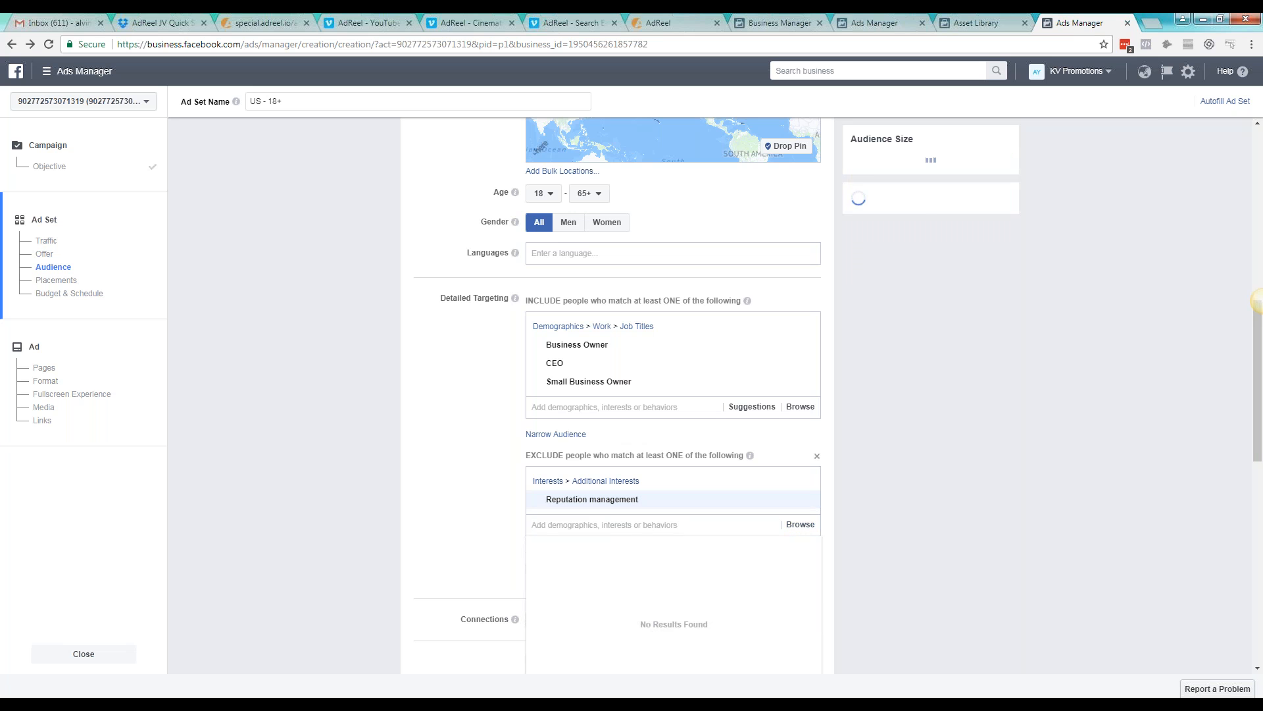
type("reputation")
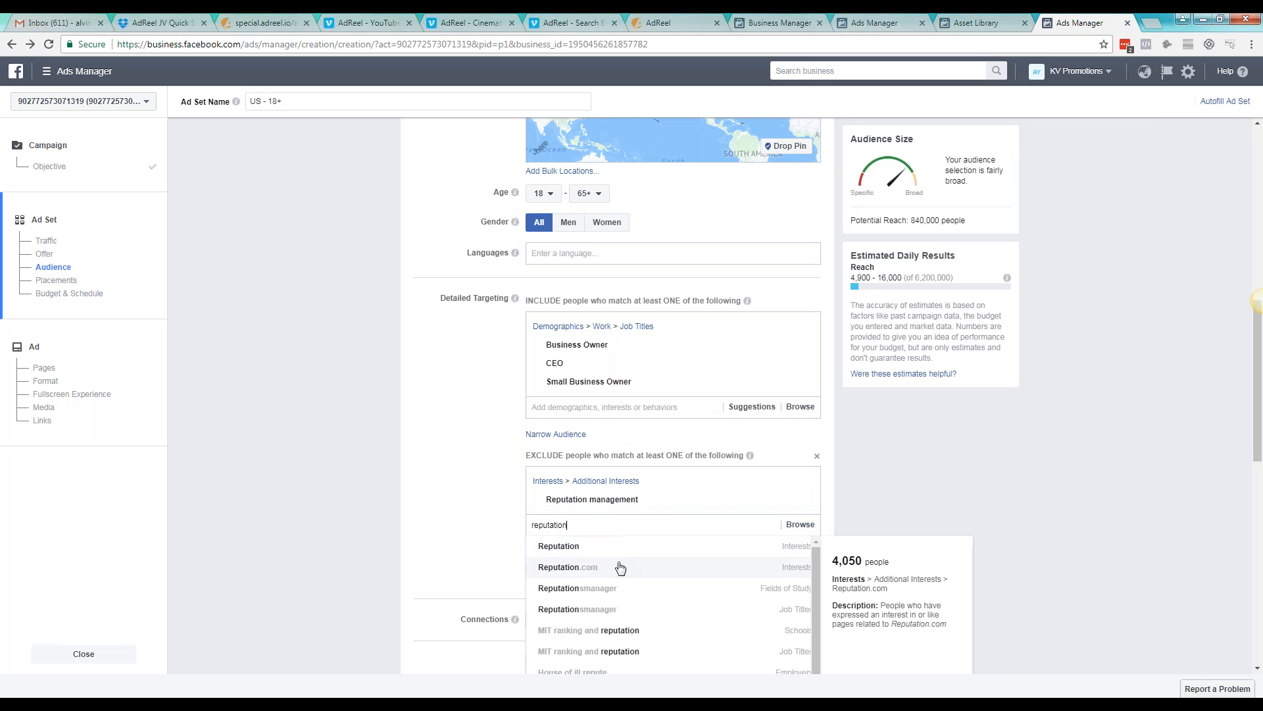
left_click(618, 563)
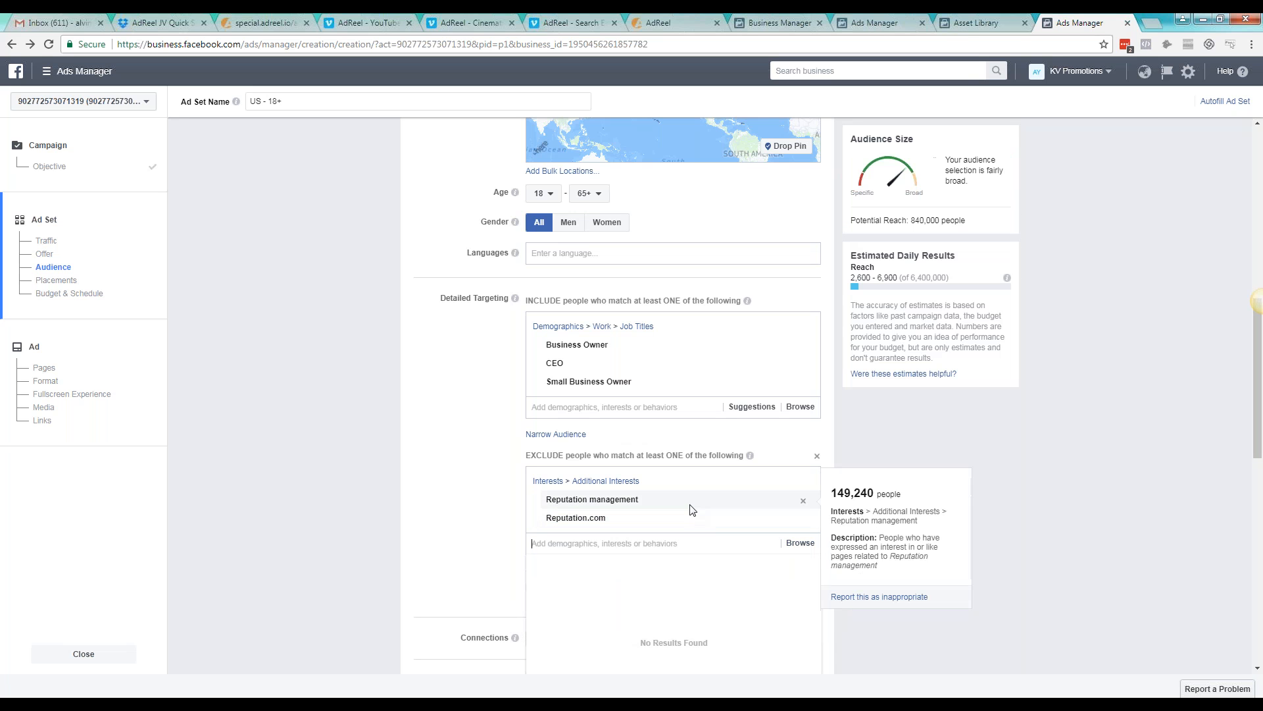
left_click(437, 479)
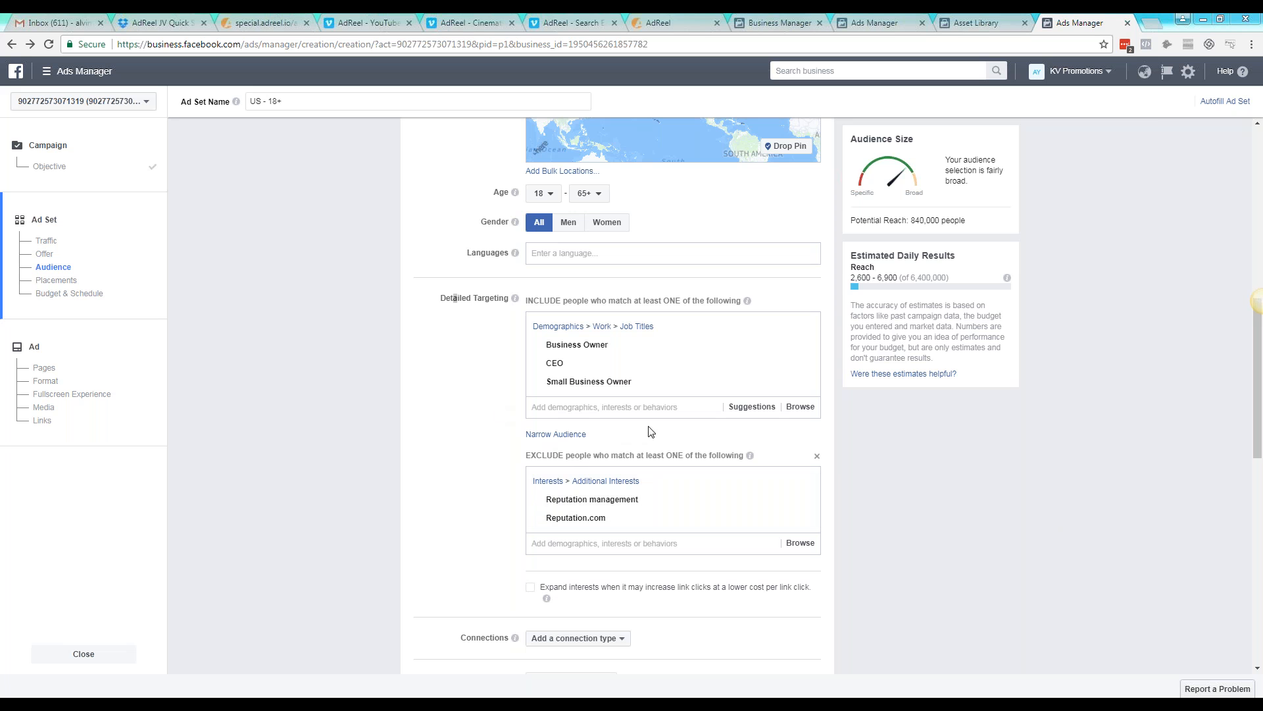
Remove the job titles Business Owner, CEO and Small Business Owner from the included detailed targeting
left_click(803, 345)
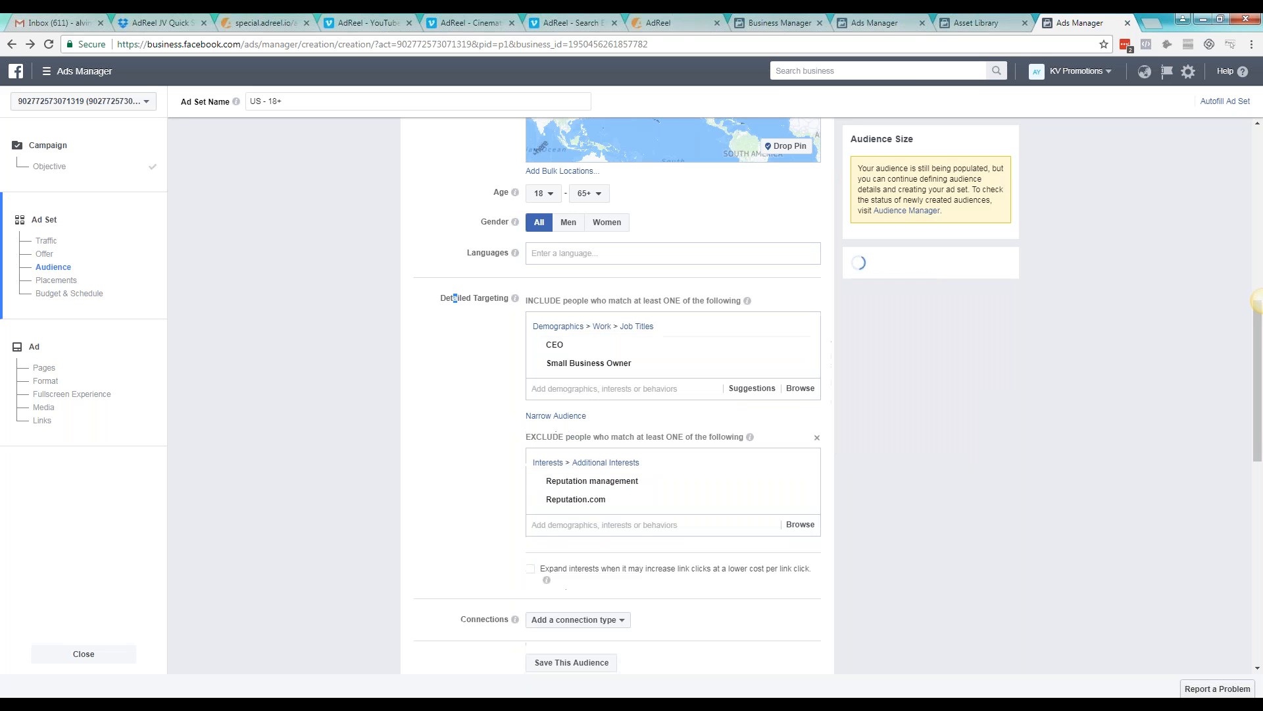
left_click(803, 344)
left_click(803, 345)
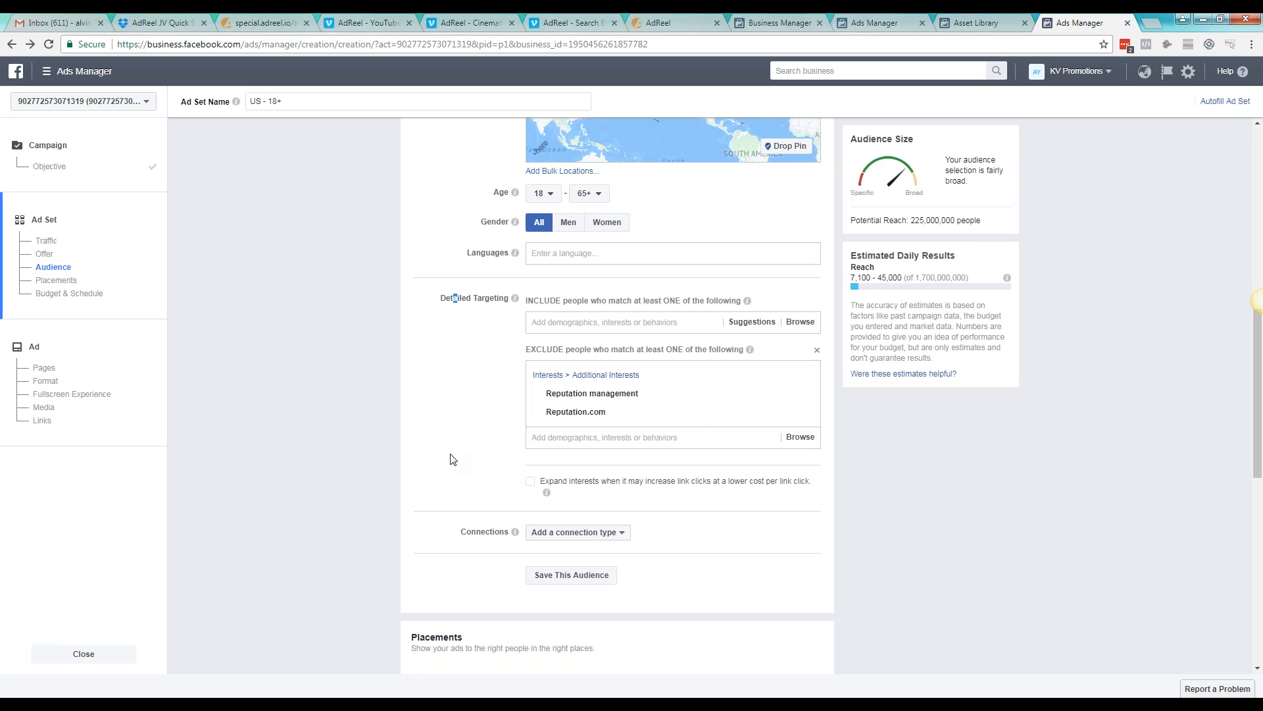
scroll(434, 450, "up", 2)
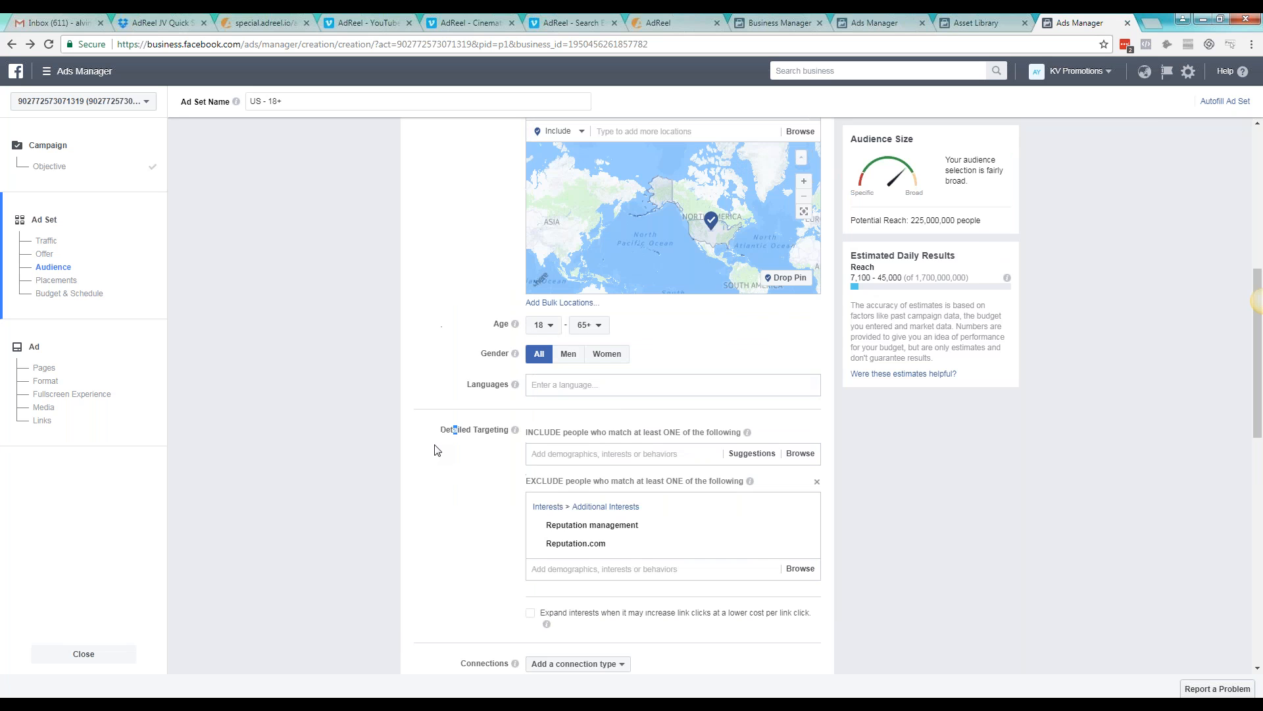
key("alt+Tab")
key("alt+Tab")
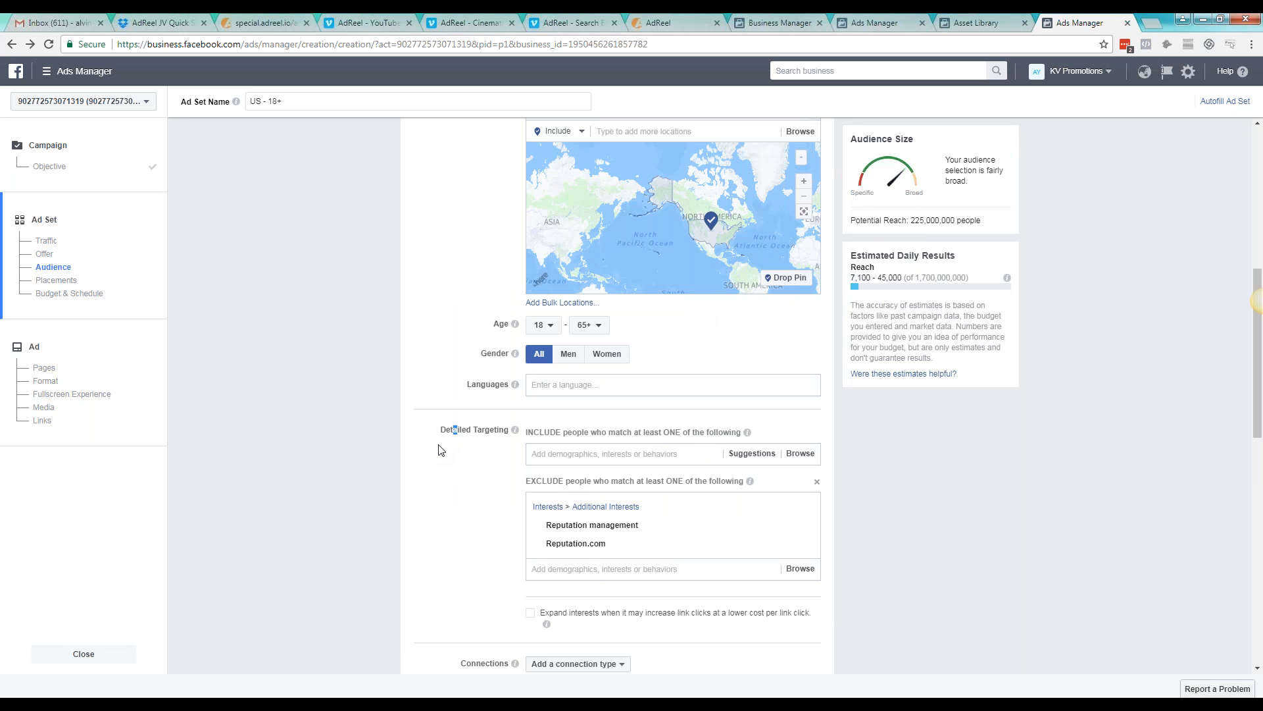
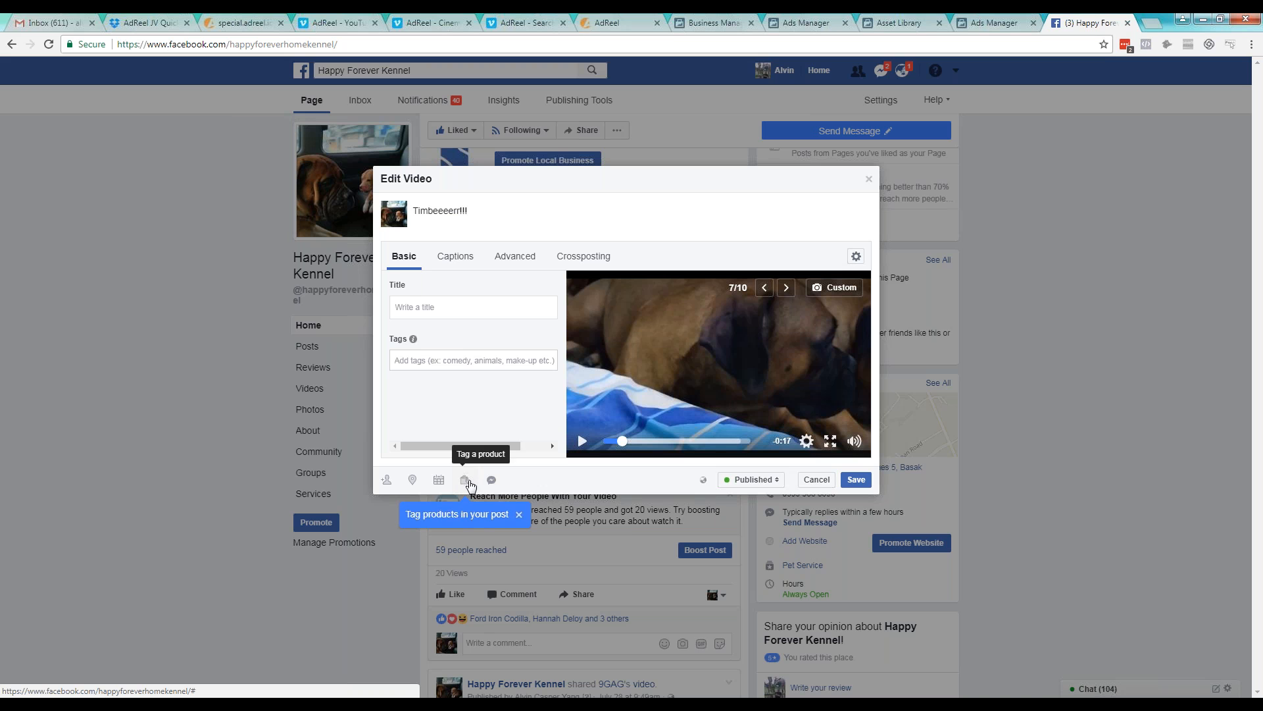
Start adding a new product tag to the video post and set the product's price to $19.99
left_click(466, 481)
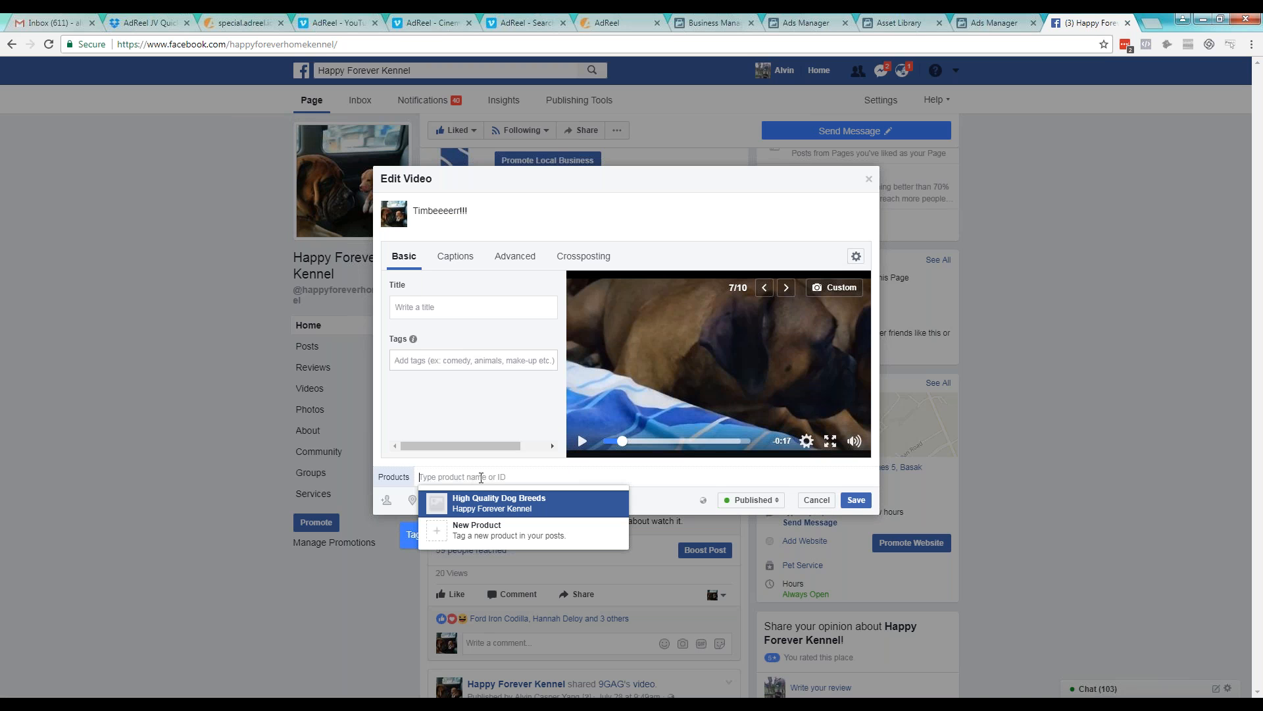
left_click(461, 530)
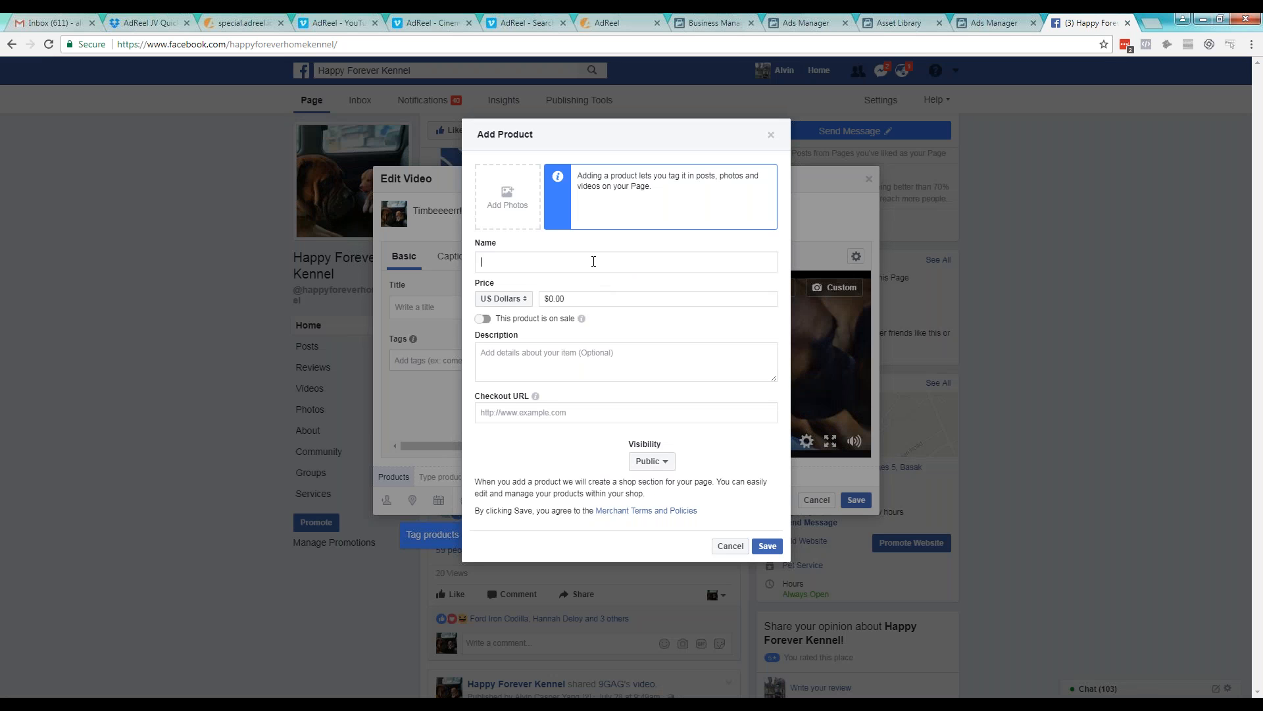
left_click(599, 299)
double_click(551, 300)
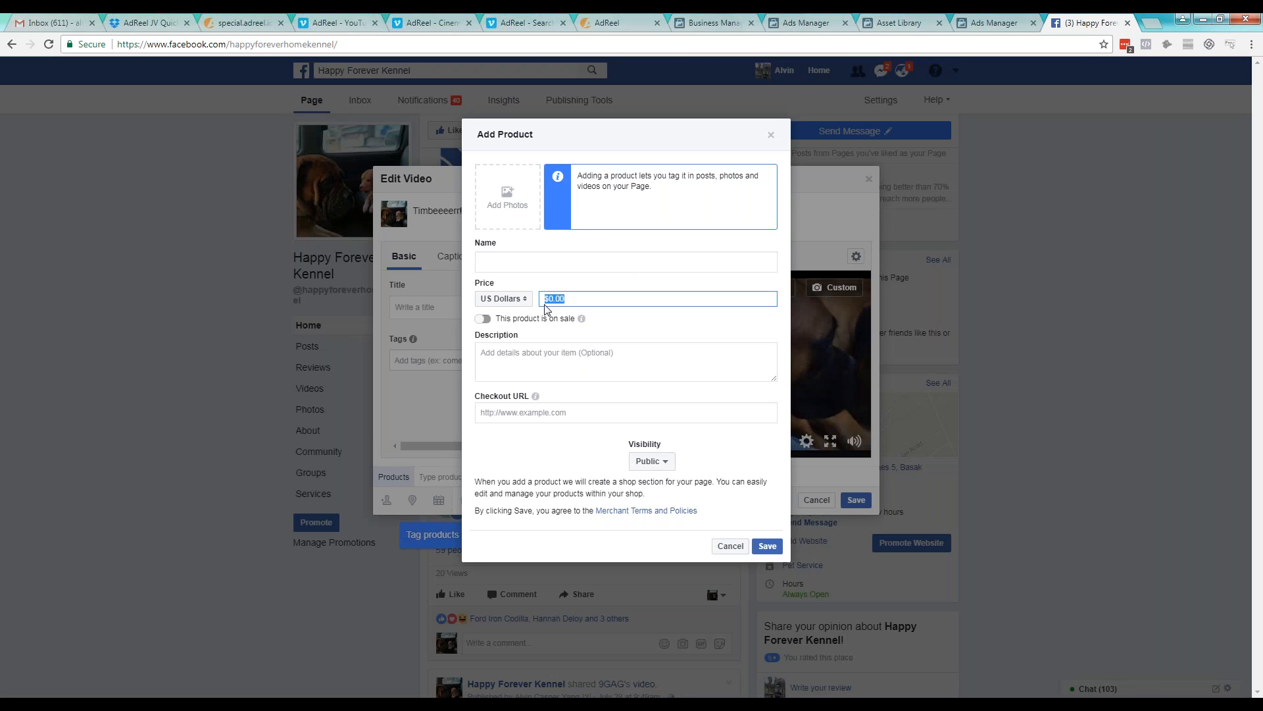
type("19.99")
Name the product "Dog Brush" and reuse that text as its description
left_click(580, 264)
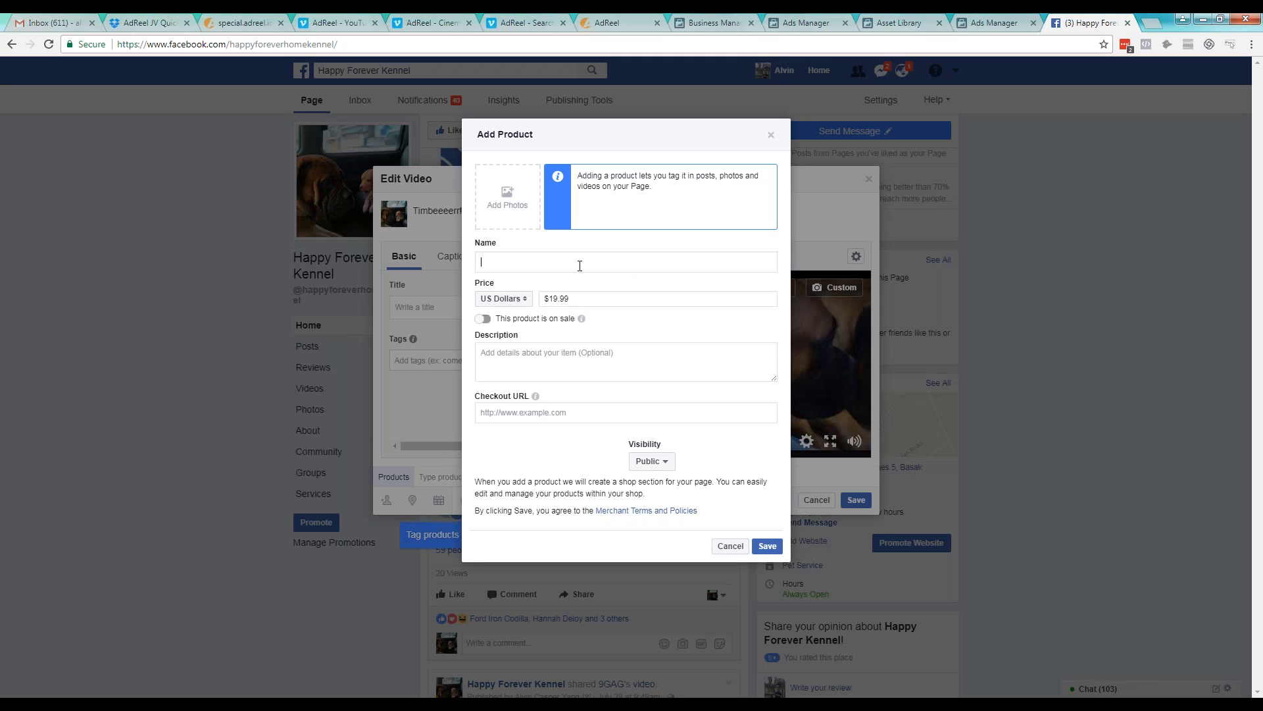
type("Dog Brush")
key("ctrl+a")
key("ctrl+c")
left_click(564, 361)
key("ctrl+v")
Open Amazon in a new browser tab and search it for "deshedding tool"
left_click(552, 417)
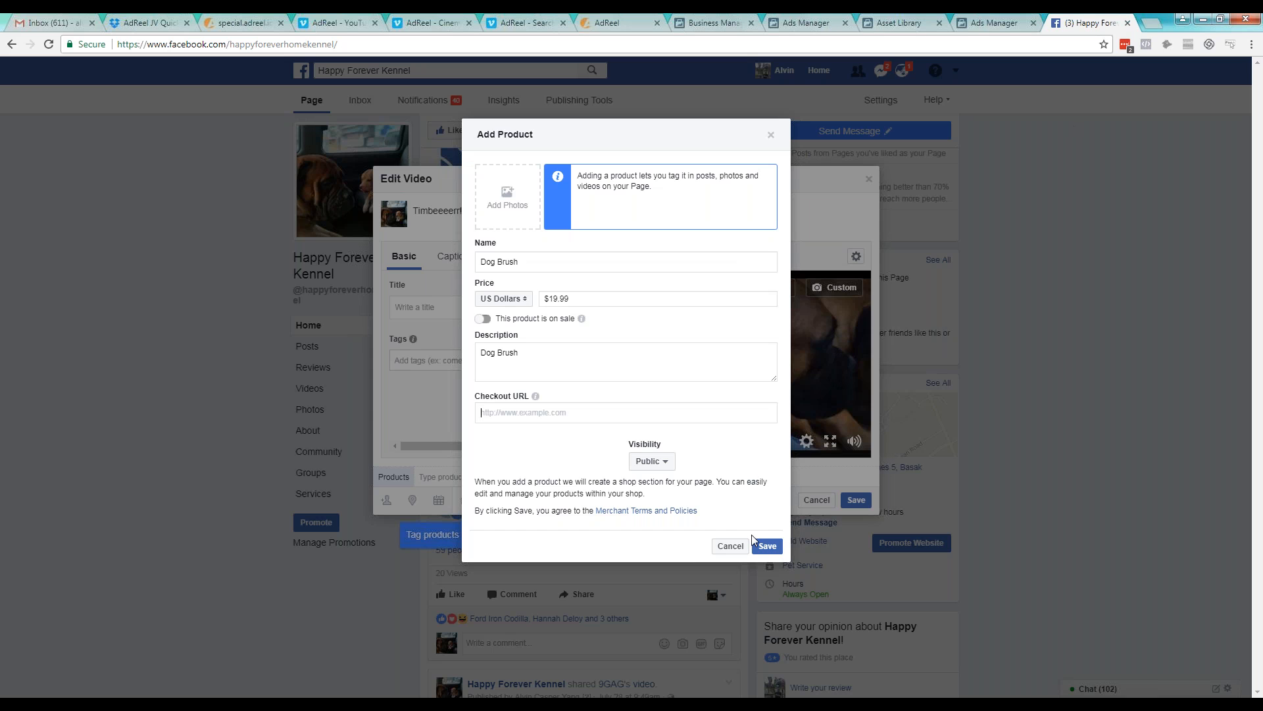
left_click(1153, 24)
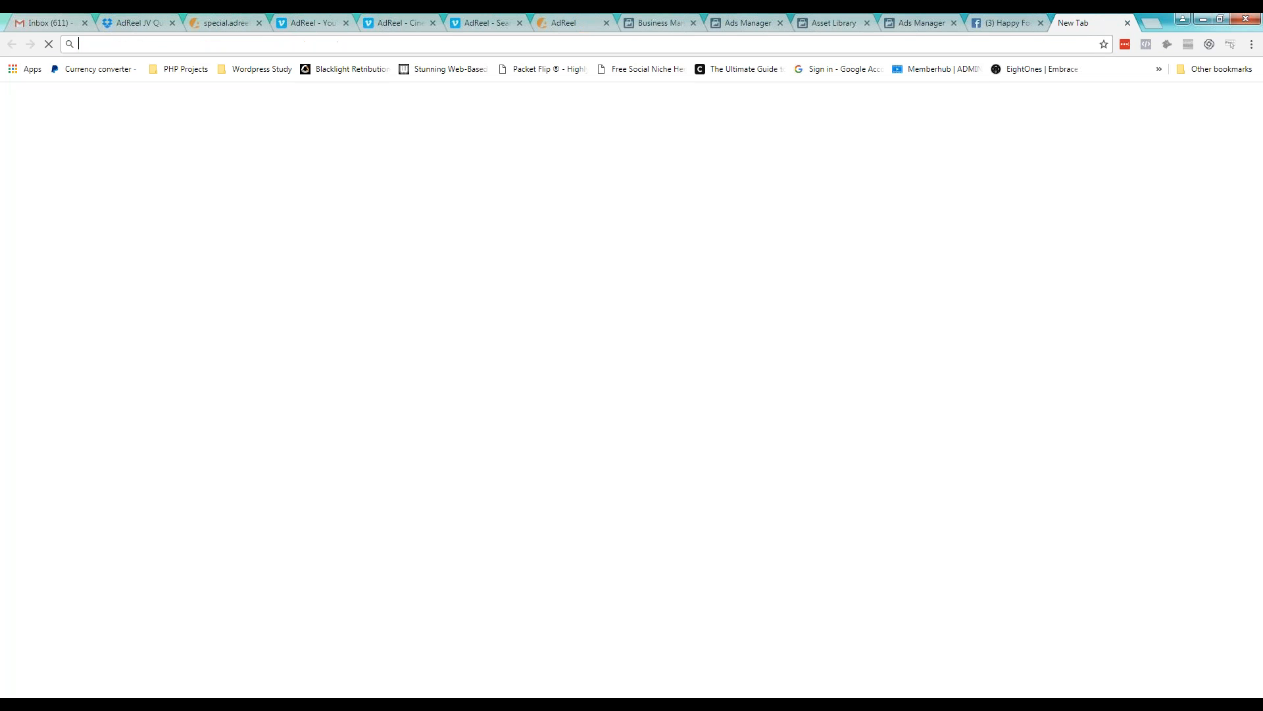
type("ama")
key("Return")
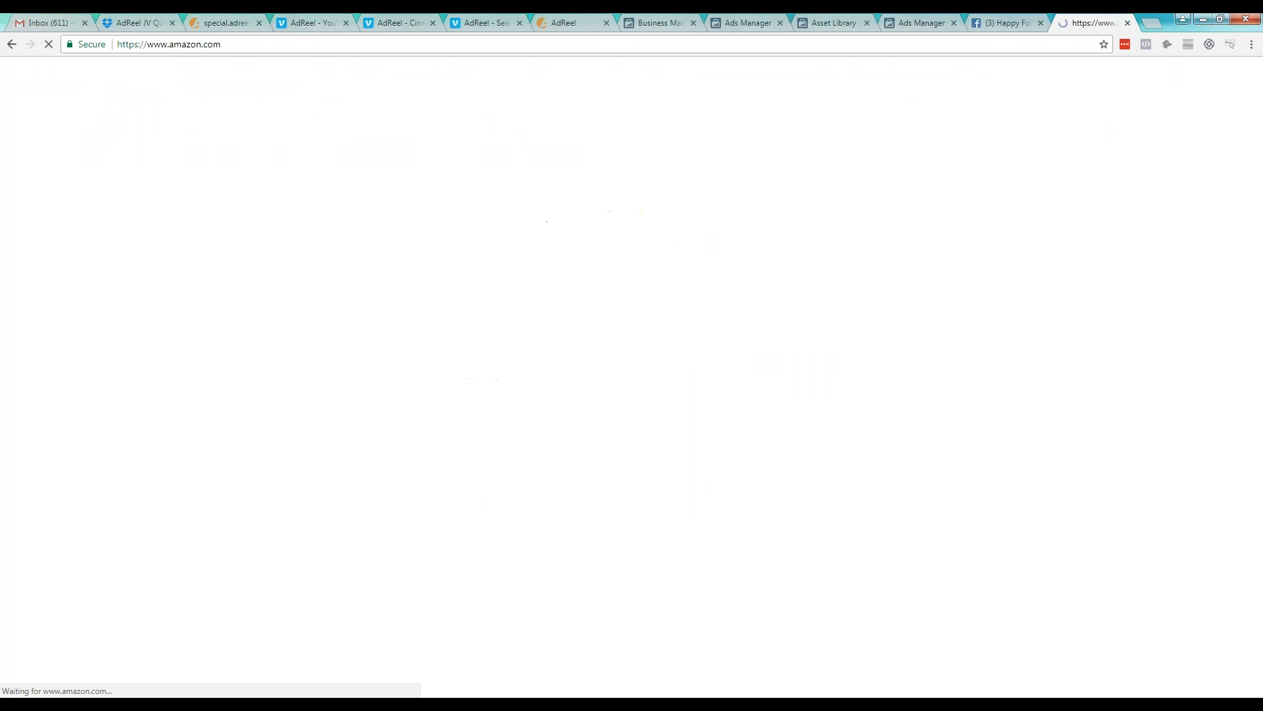
type("des")
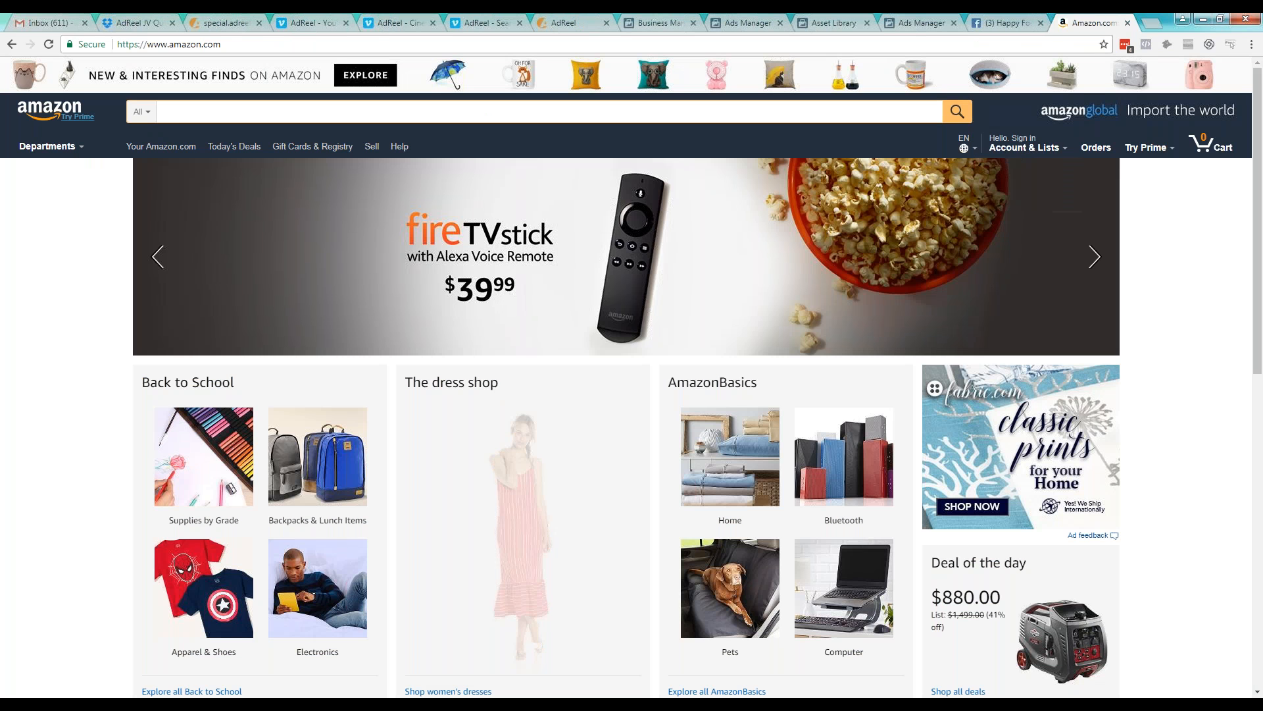
type("hedding to")
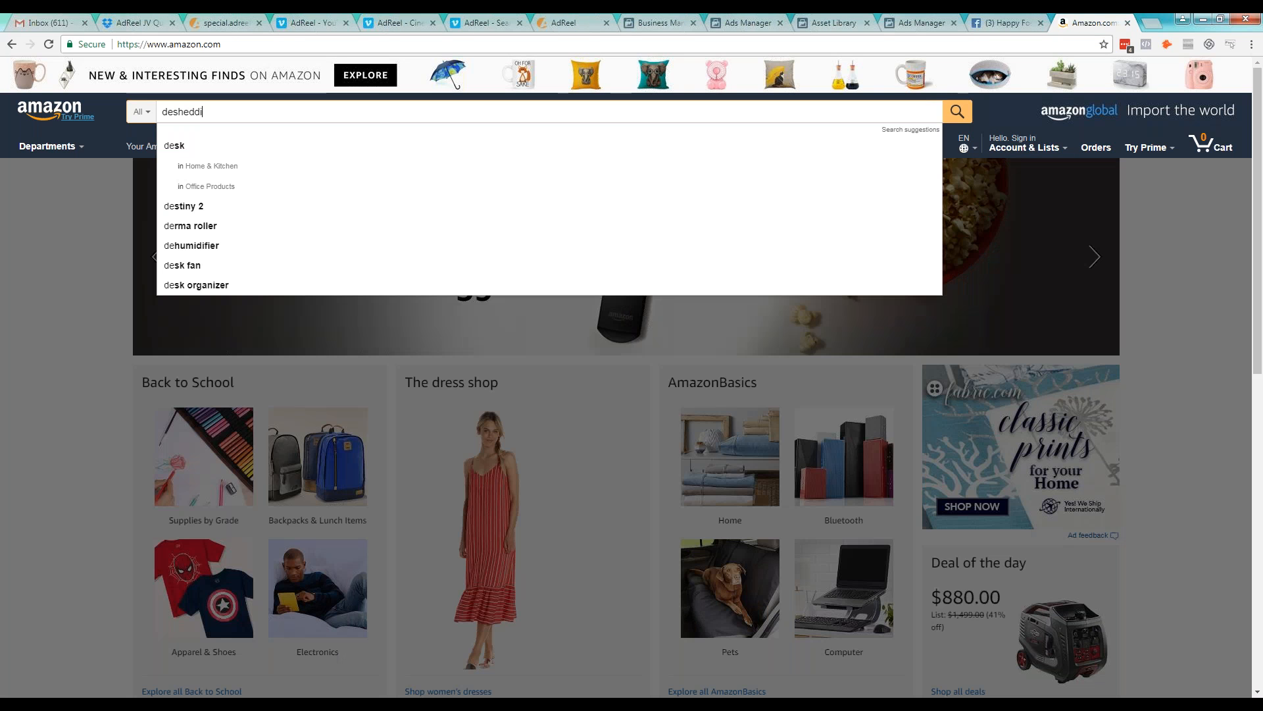
type("ol")
key("Return")
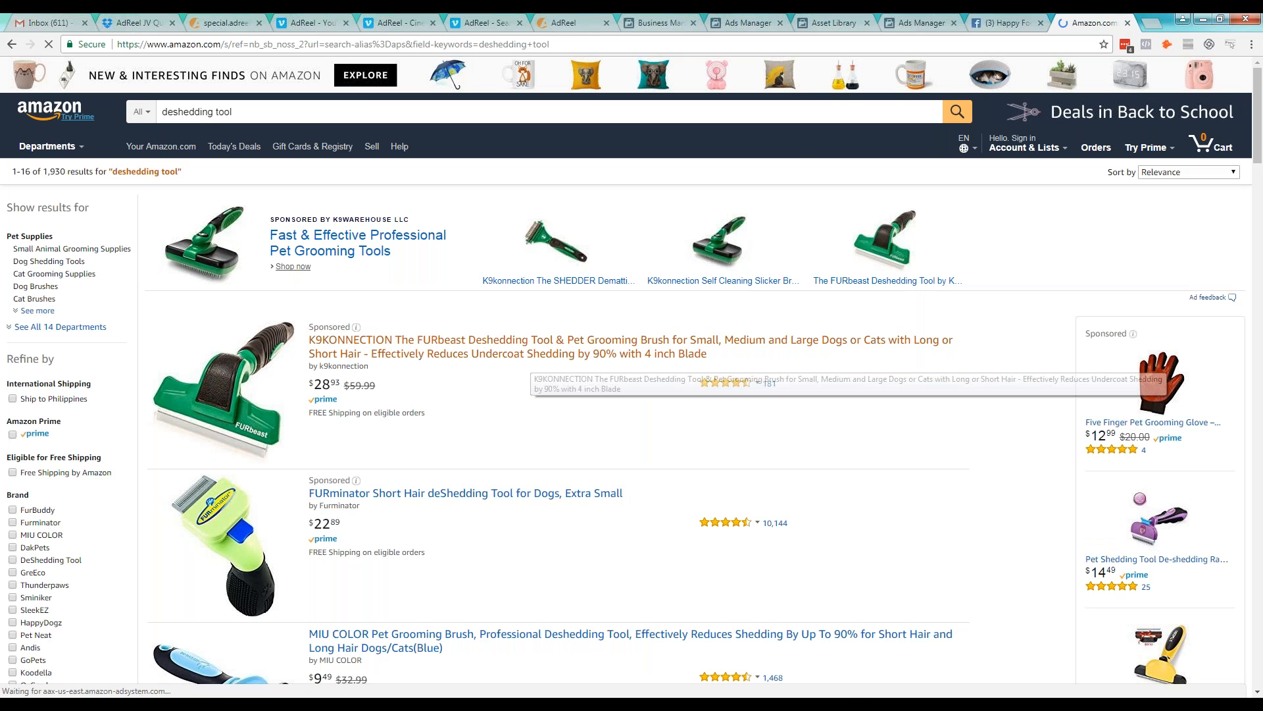
Open the FURminator Short Hair deShedding Tool listing and copy its web address into the Facebook product's checkout URL
left_click(514, 493)
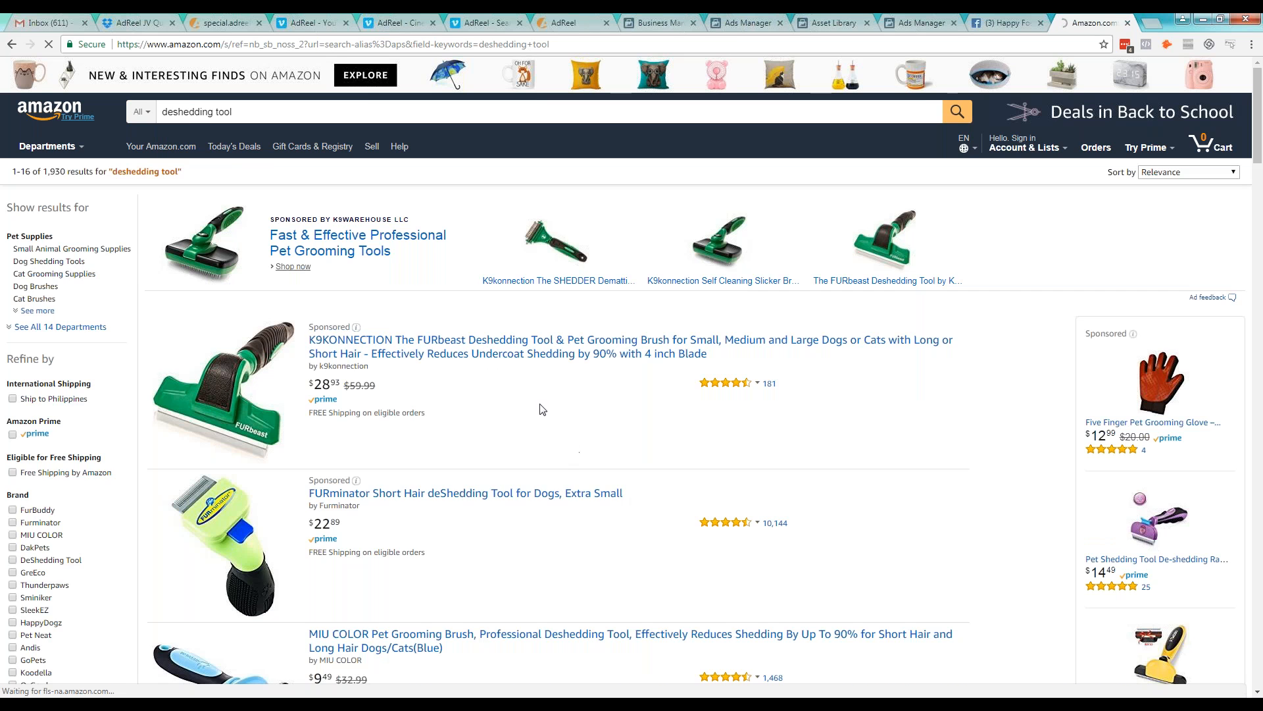
left_click(685, 44)
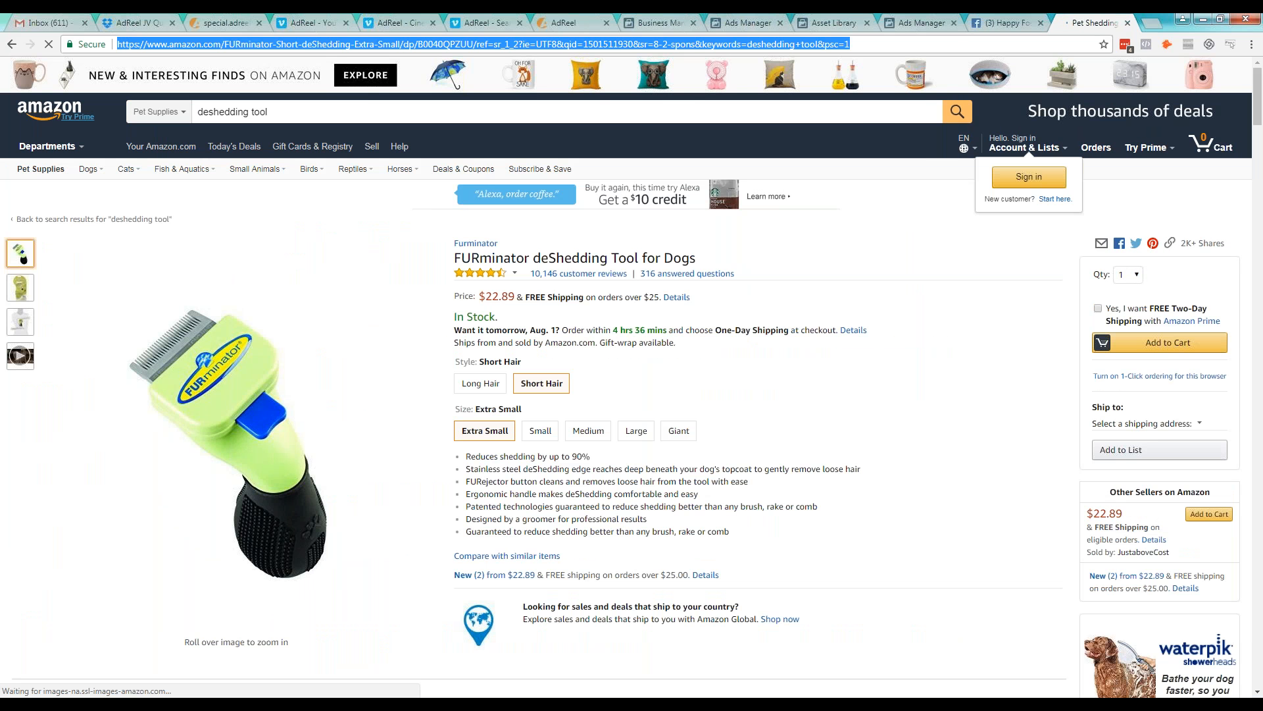
left_click(1016, 22)
key("ctrl+v")
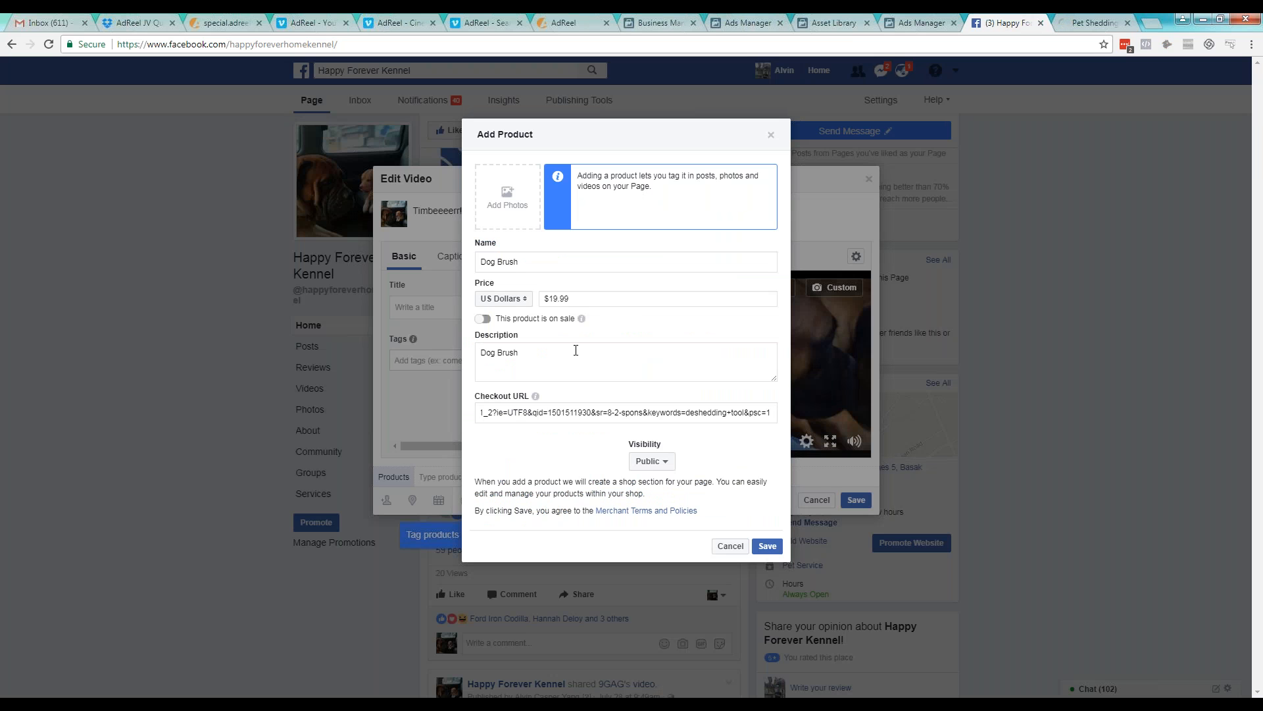
Check the brush's price on Amazon and set the product's price to $22.89
left_click_drag(589, 369, 478, 364)
left_click_drag(576, 298, 534, 302)
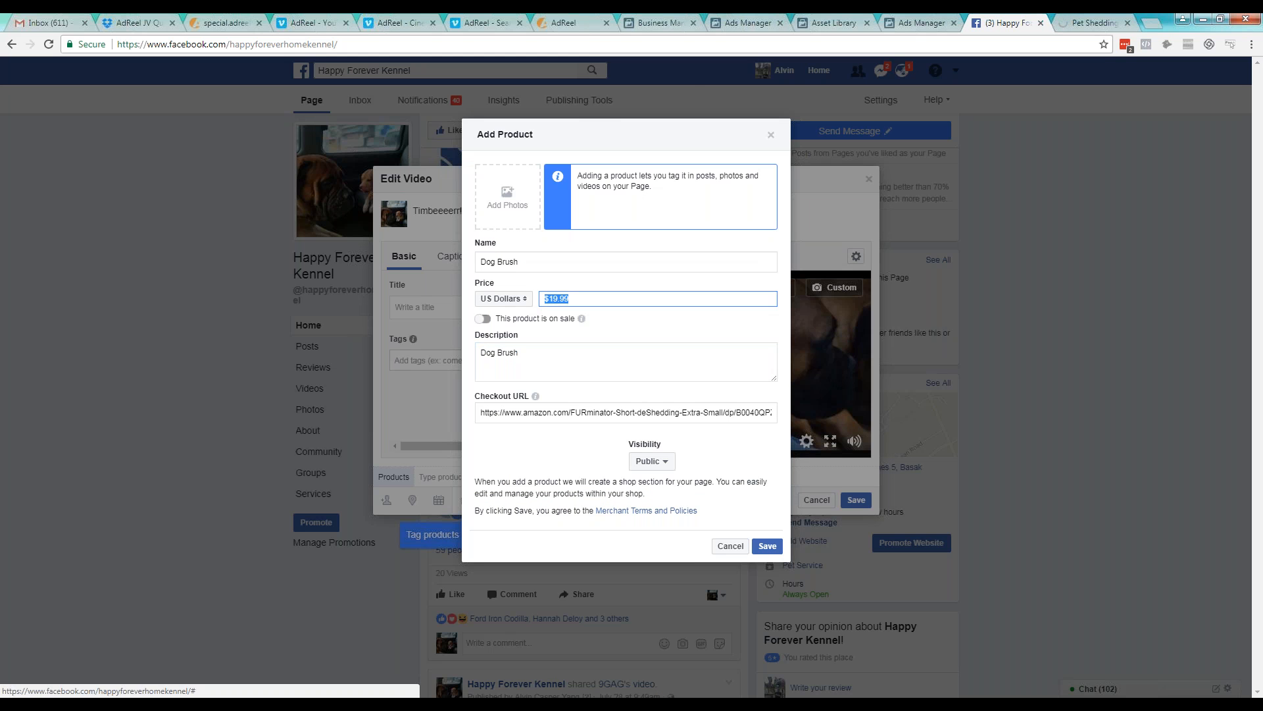
key("ctrl+Tab")
key("ctrl+shift+Tab")
type("$22.89")
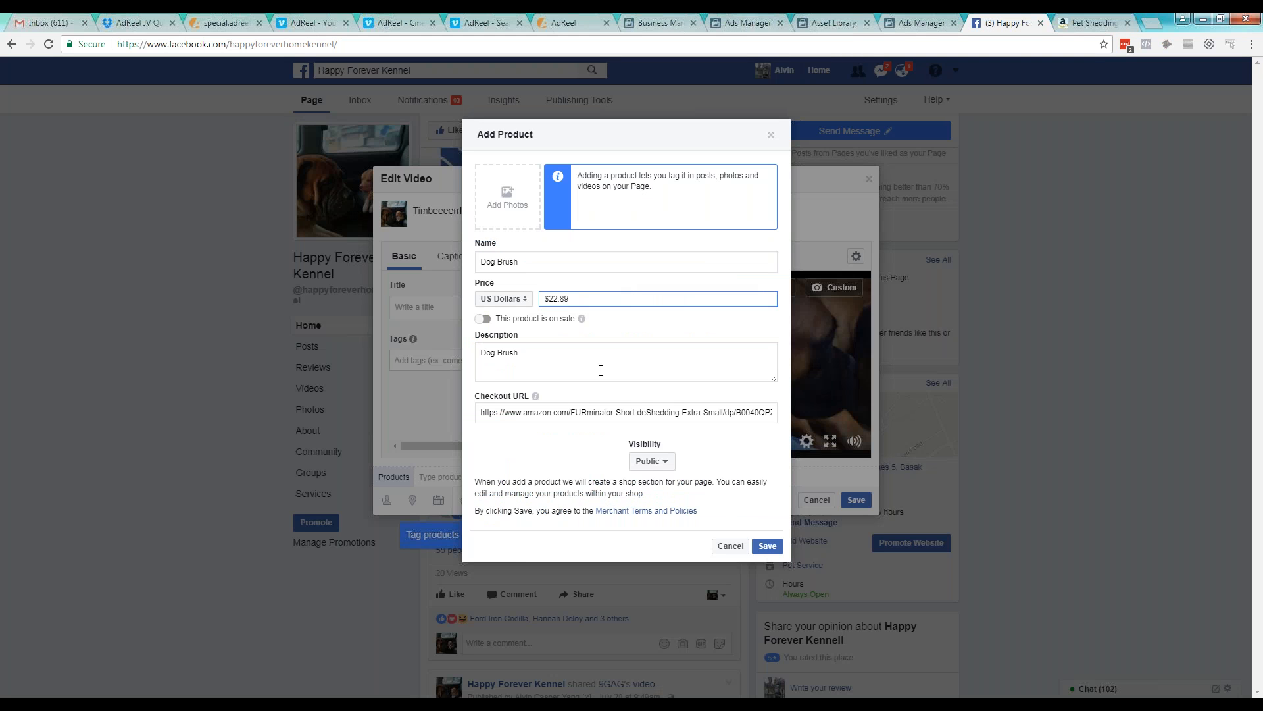
Add the downloaded FURminator brush photo to the Dog Brush product and save the product
left_click(601, 369)
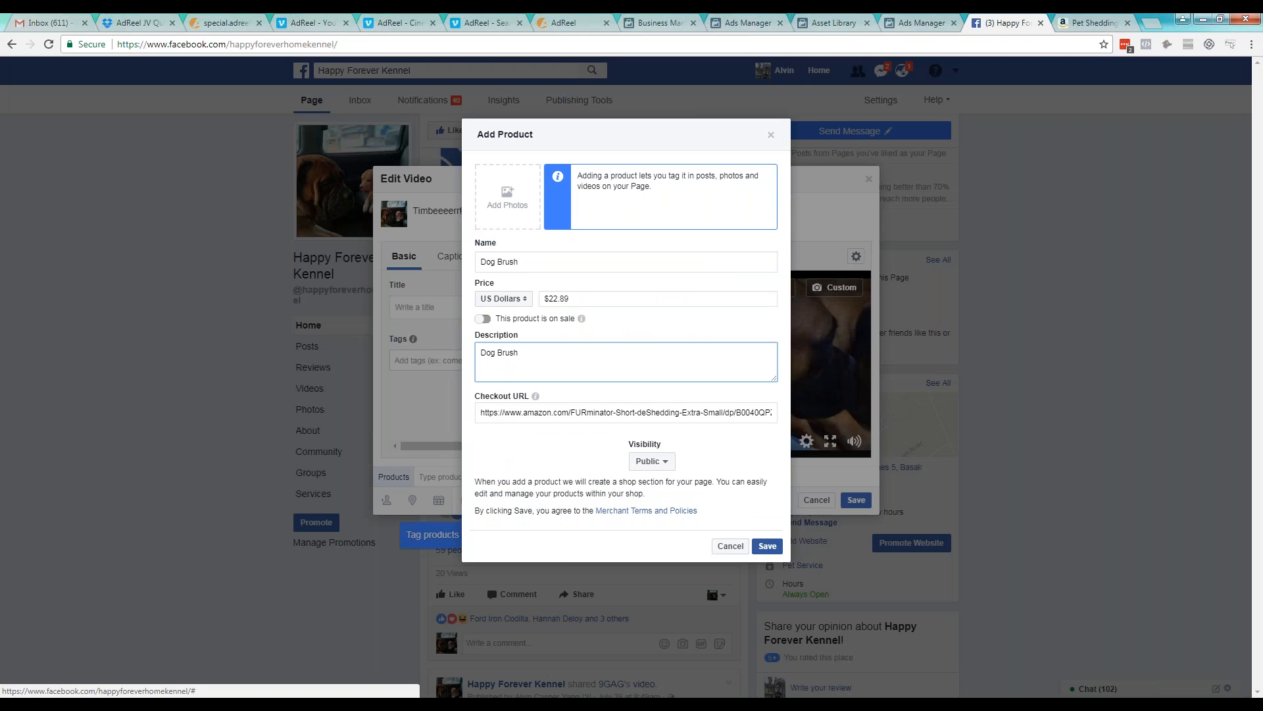
left_click(773, 543)
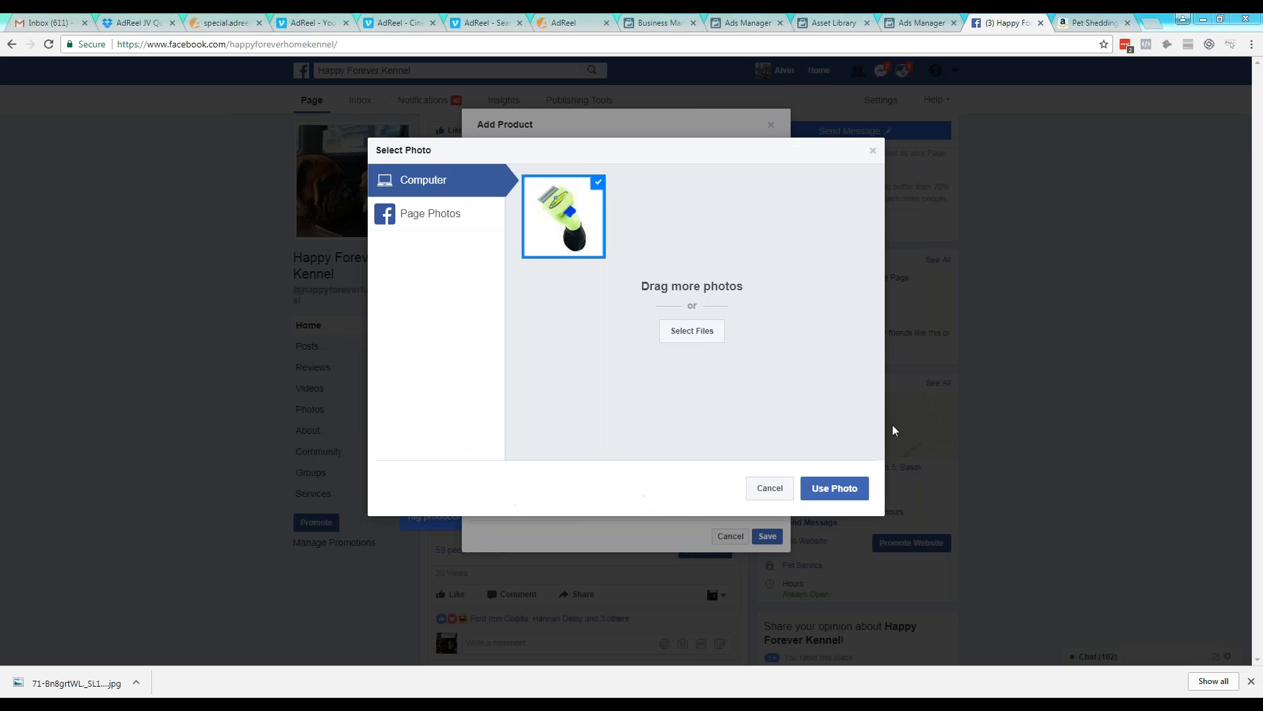
left_click(823, 498)
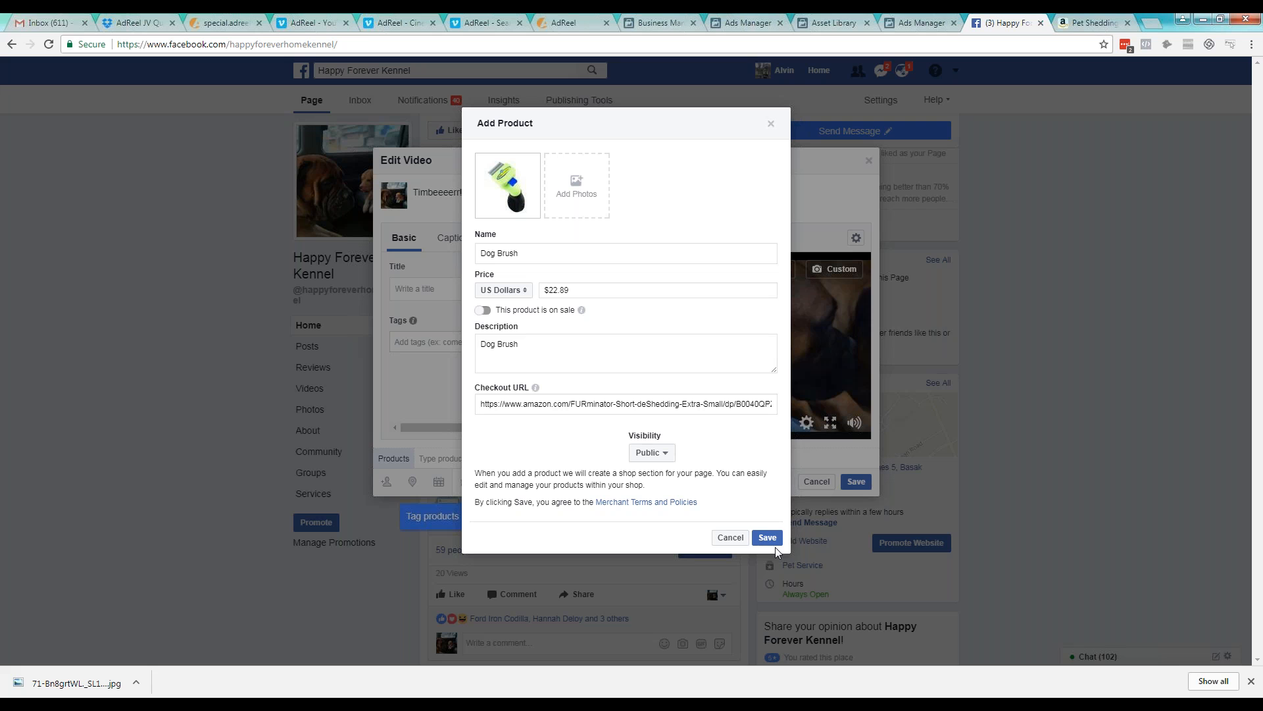
left_click(770, 538)
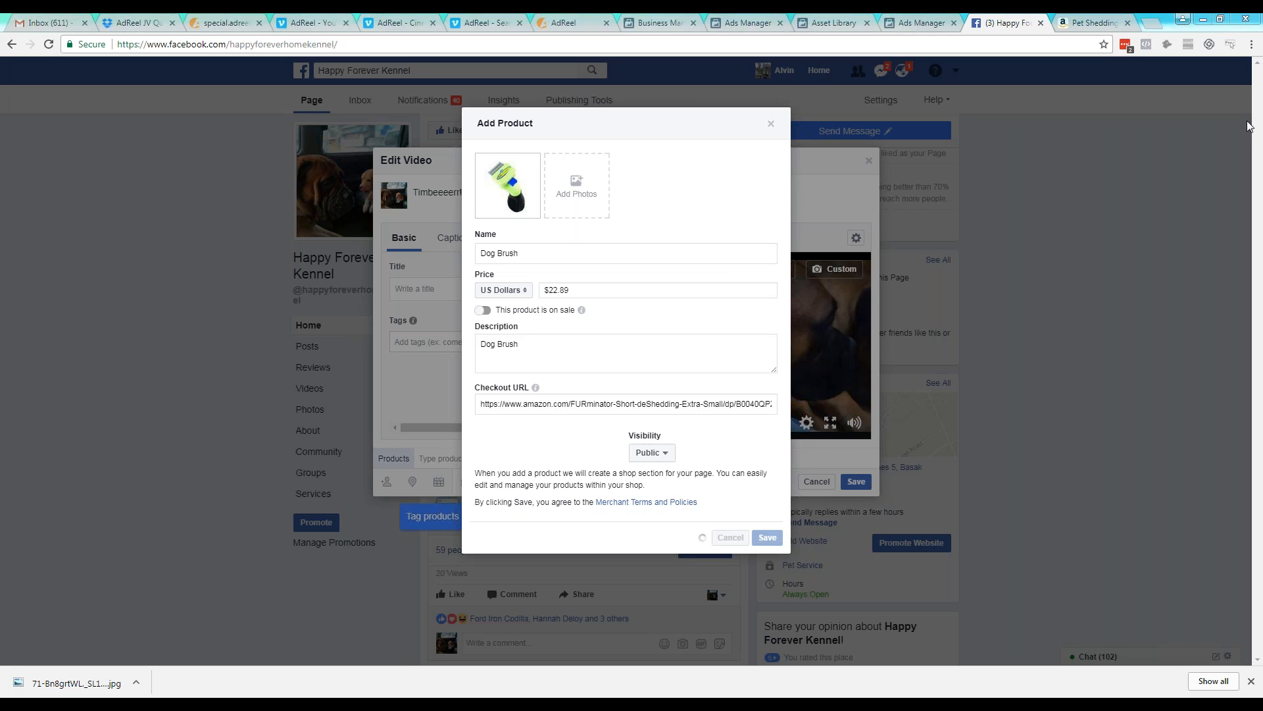
left_click(768, 344)
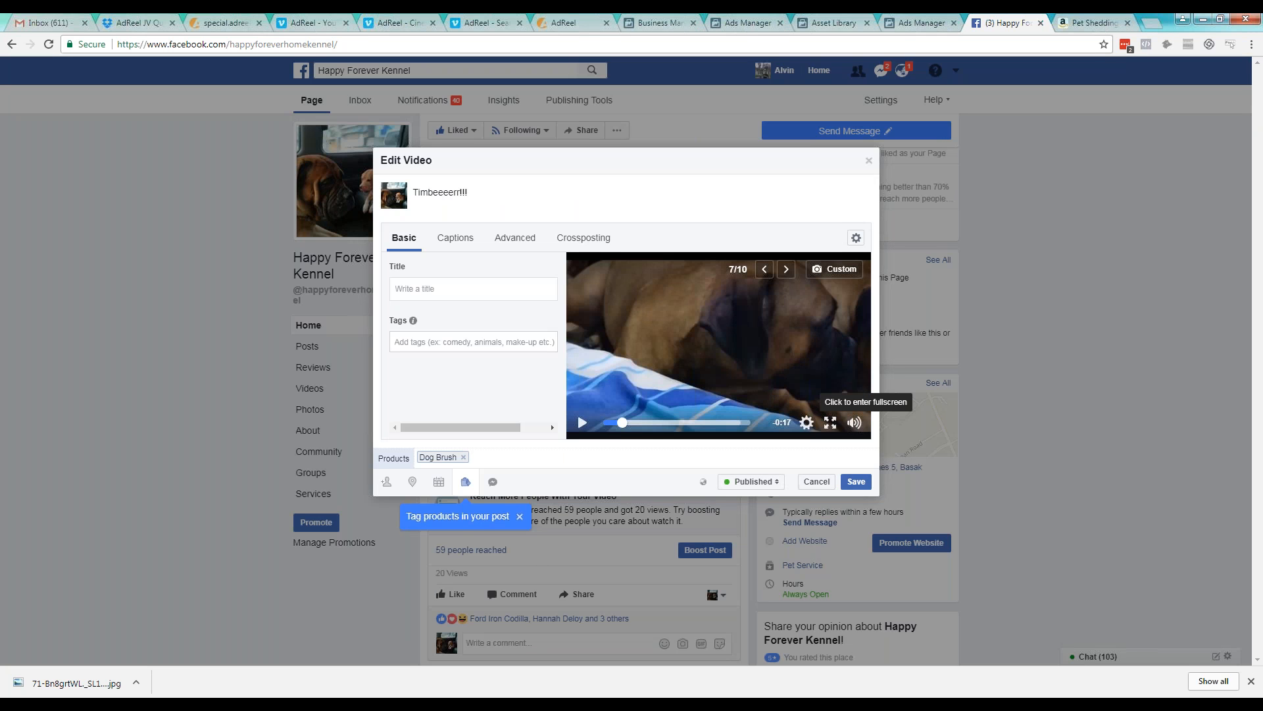
Save the edited video post with the Dog Brush product tag and bring the post into view
left_click(850, 479)
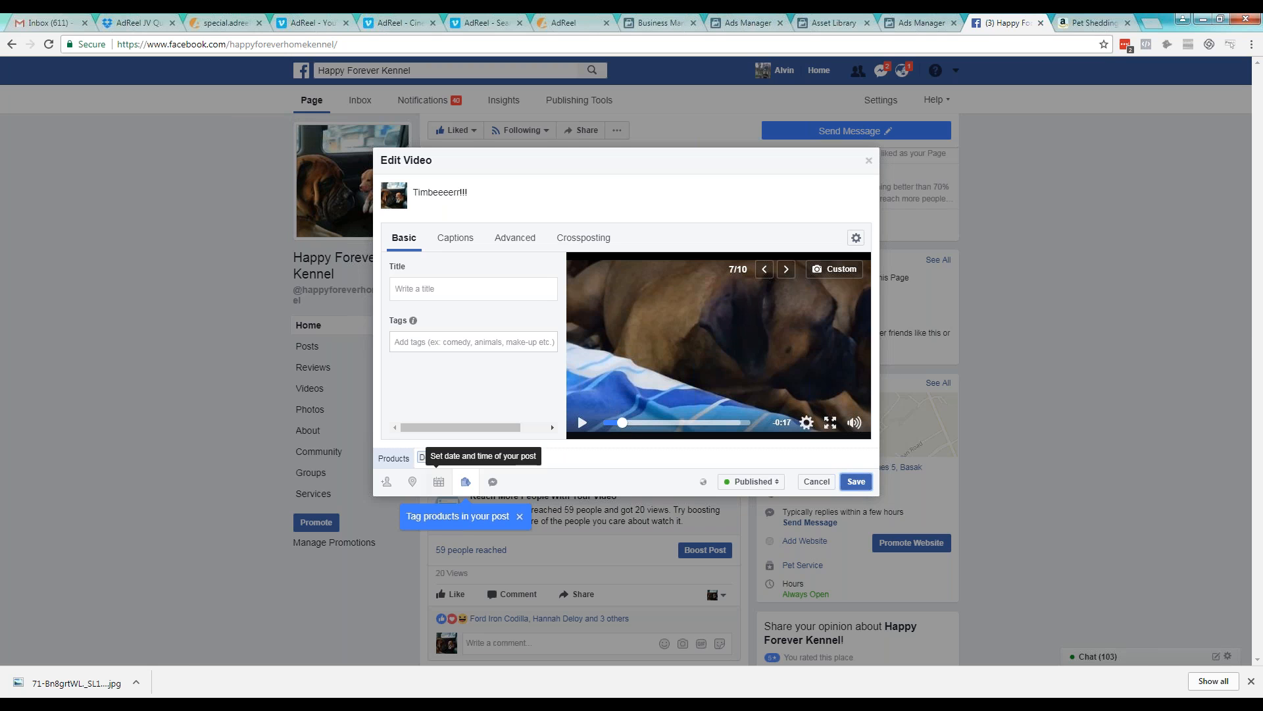
left_click(857, 482)
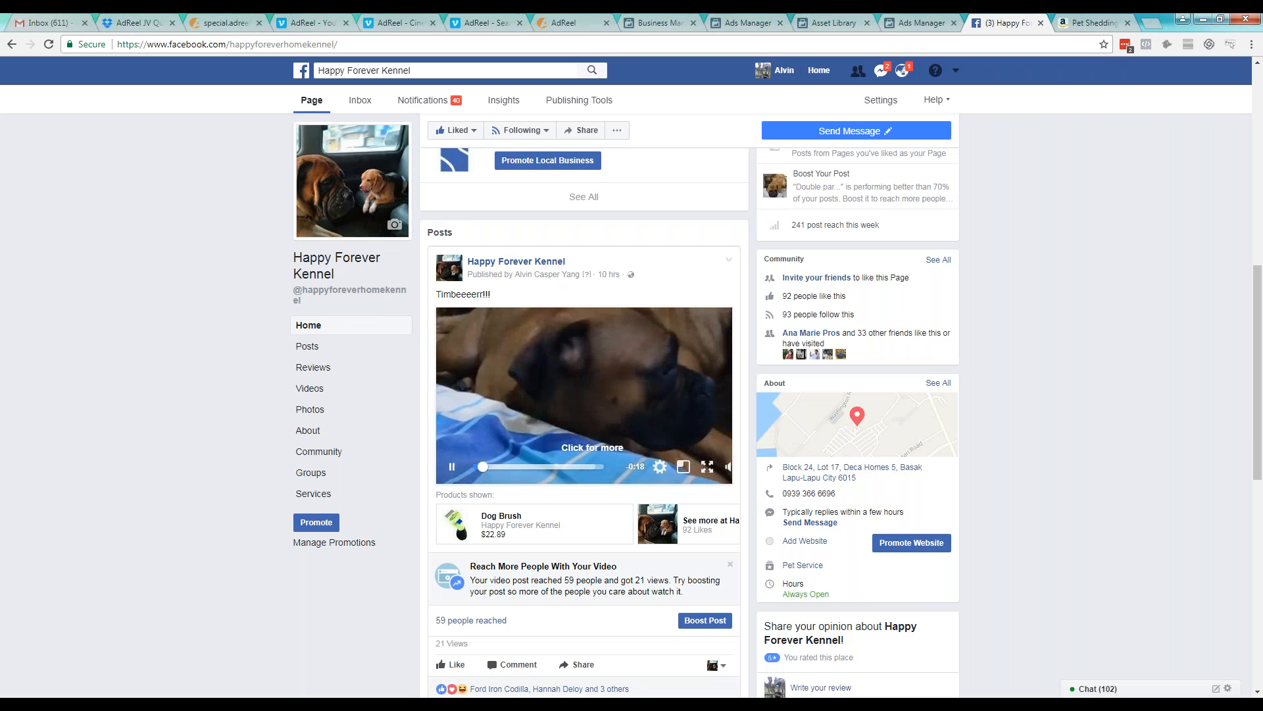
scroll(842, 421, "down", 1)
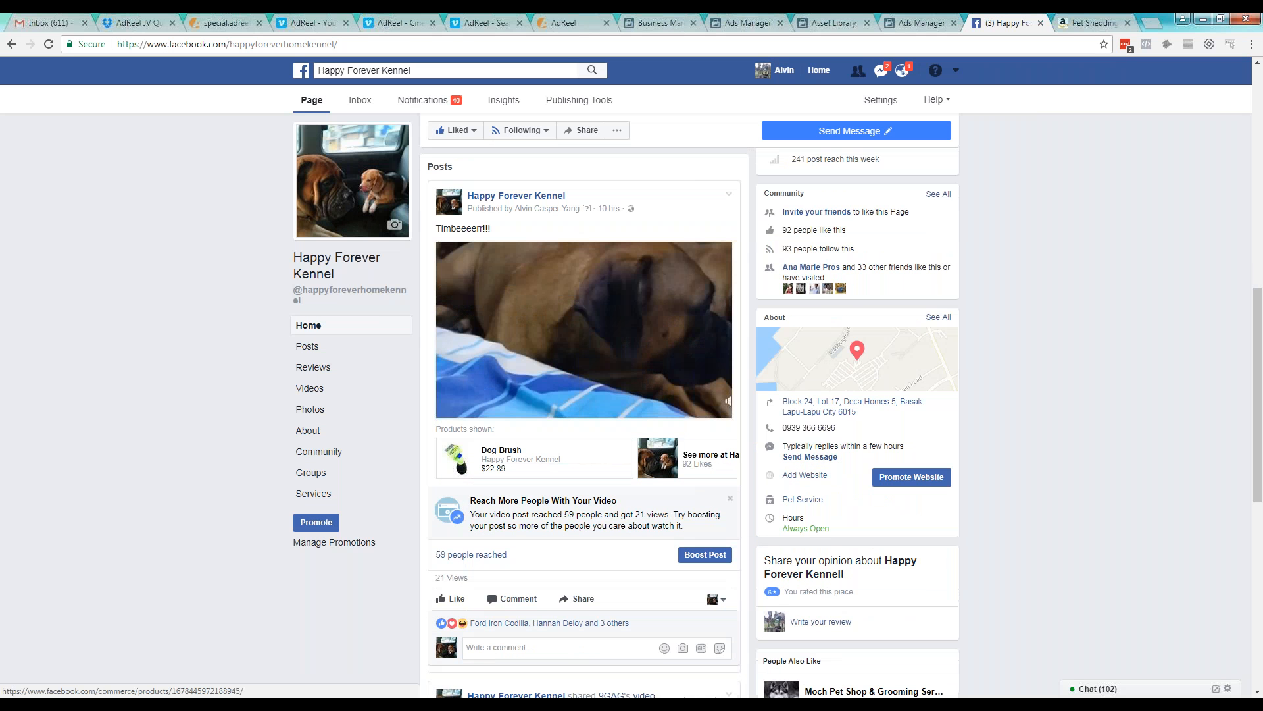
Mark the Dog Brush product below the video with a freehand circle and arrow, and clear the markings
left_click(1248, 191)
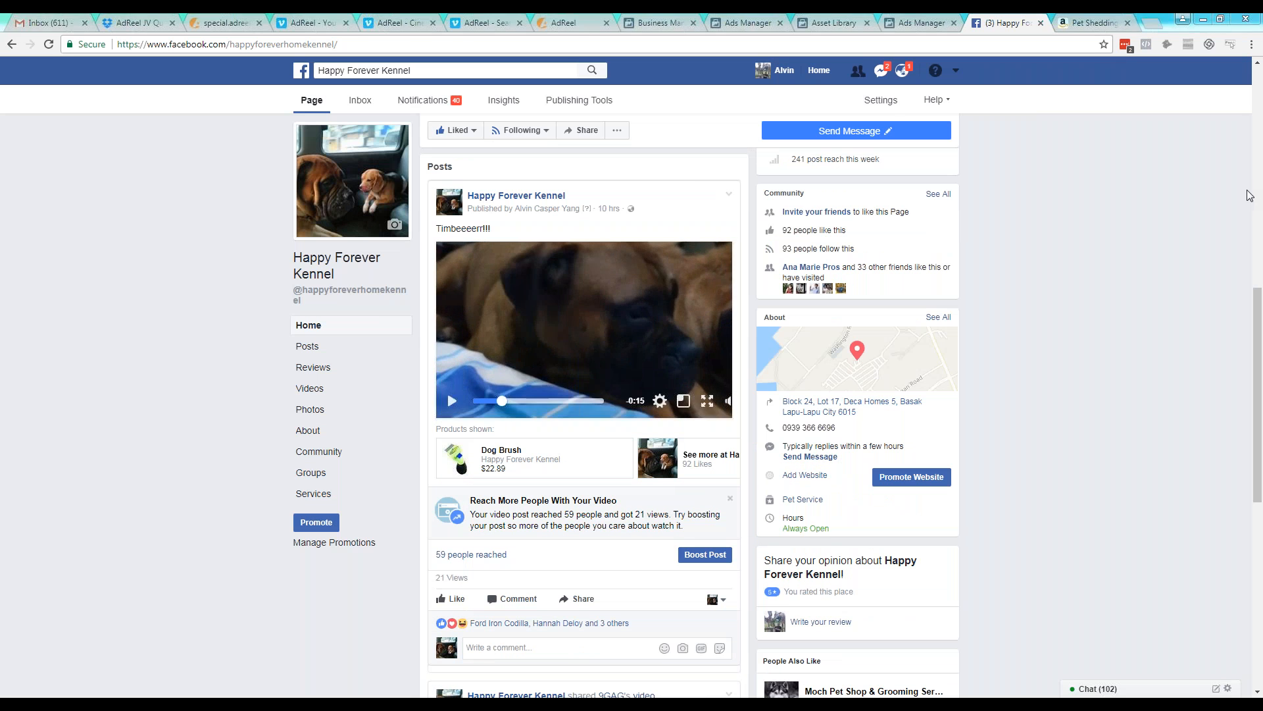
left_click(1153, 212)
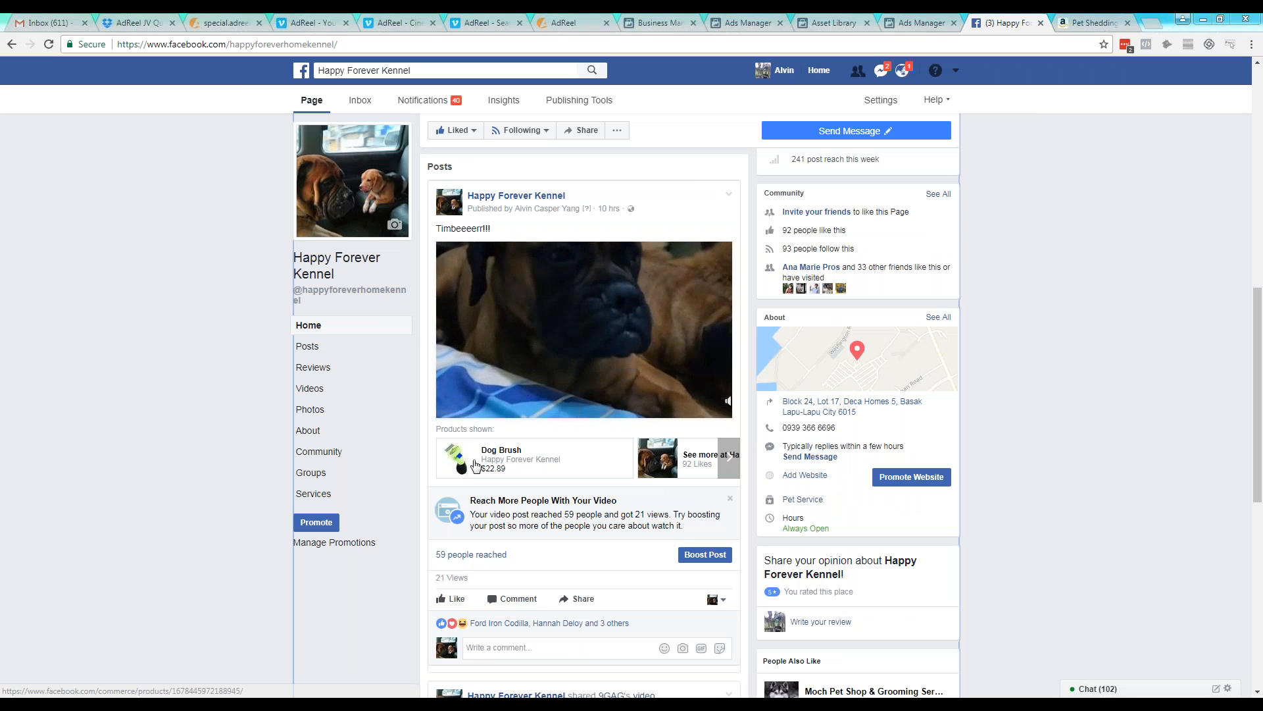
left_click(1238, 199)
left_click(1210, 220)
left_click_drag(637, 329, 612, 379)
mouse_move(559, 417)
left_mouse_down()
mouse_move(574, 504)
mouse_move(562, 418)
left_mouse_up()
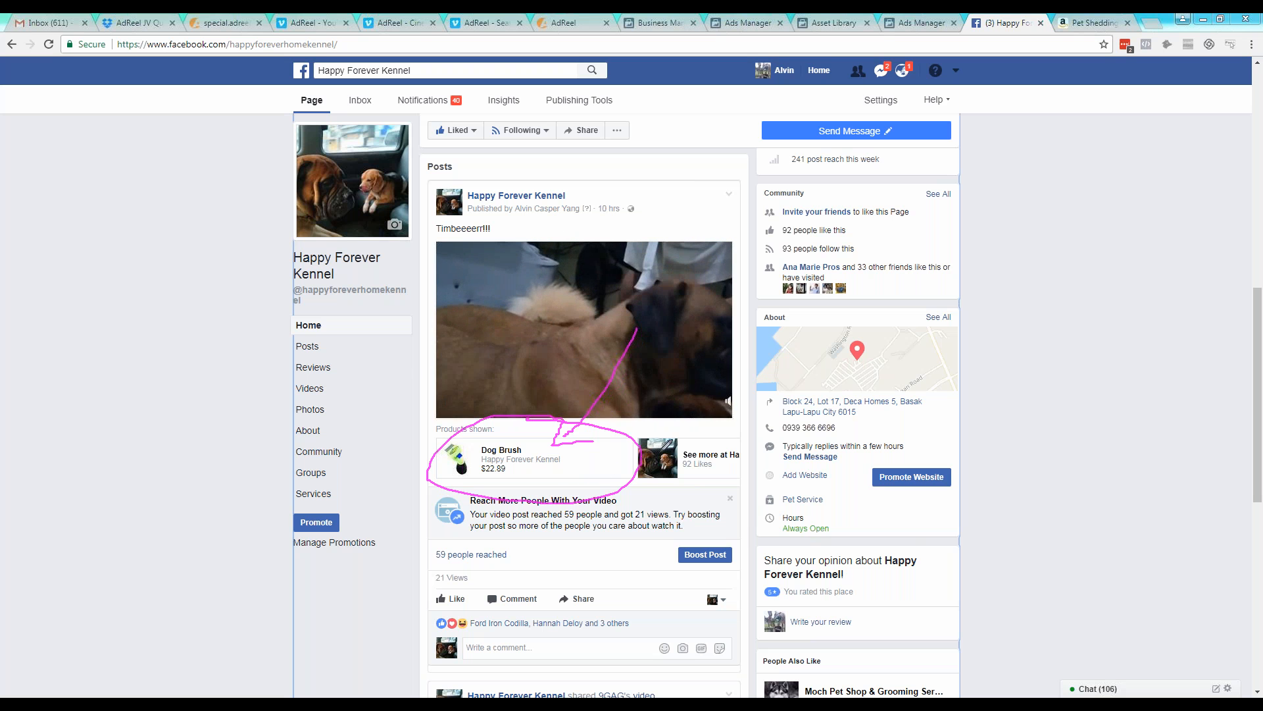
left_click(1209, 269)
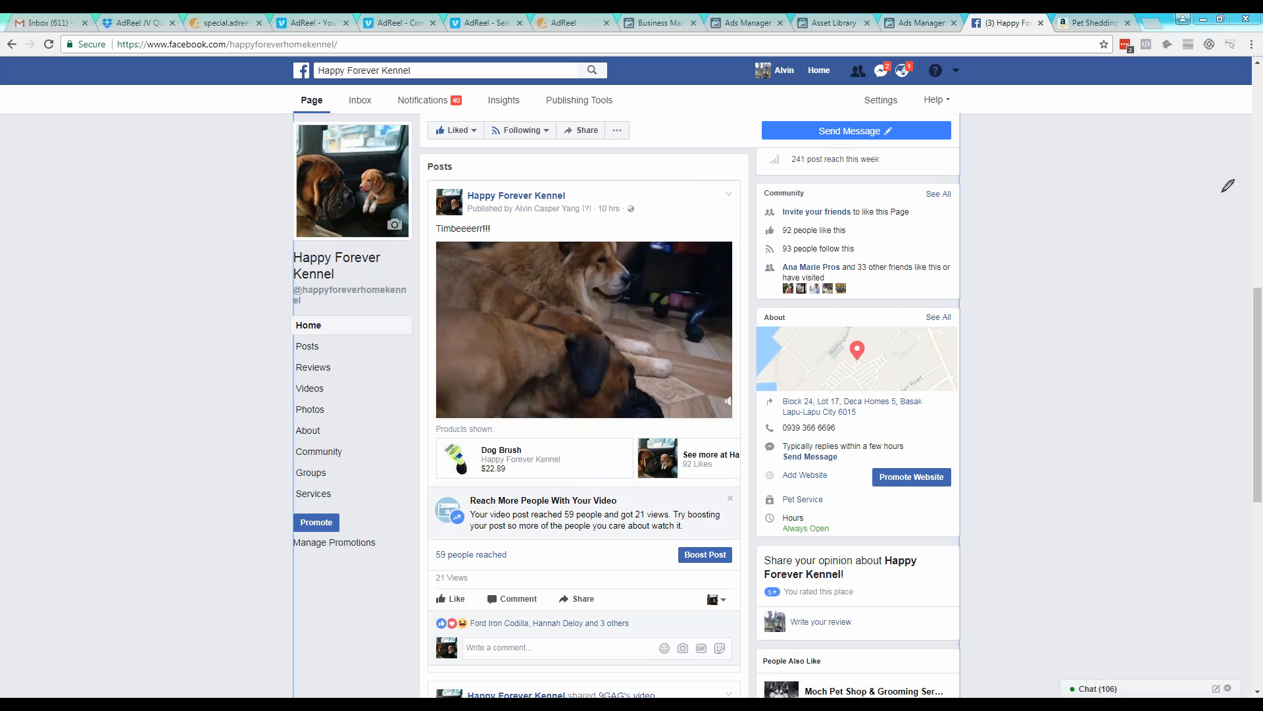
left_click(1208, 210)
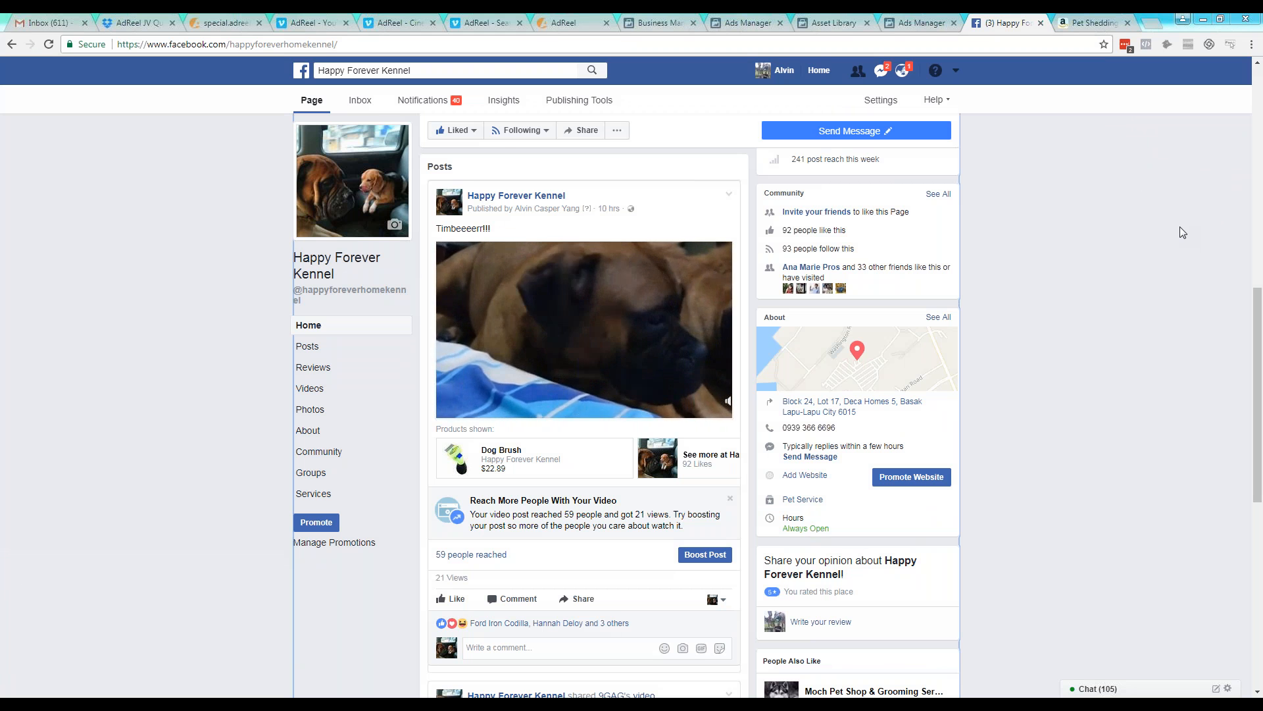
key("alt+Tab")
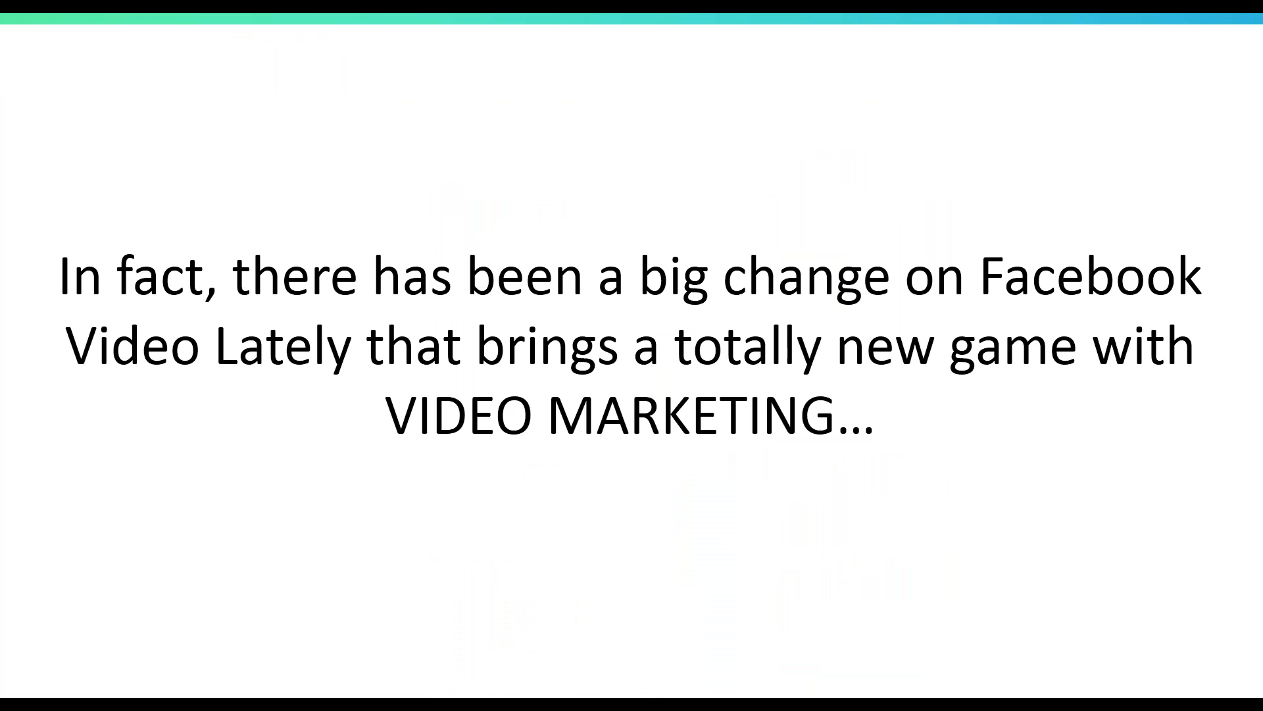
key("Right")
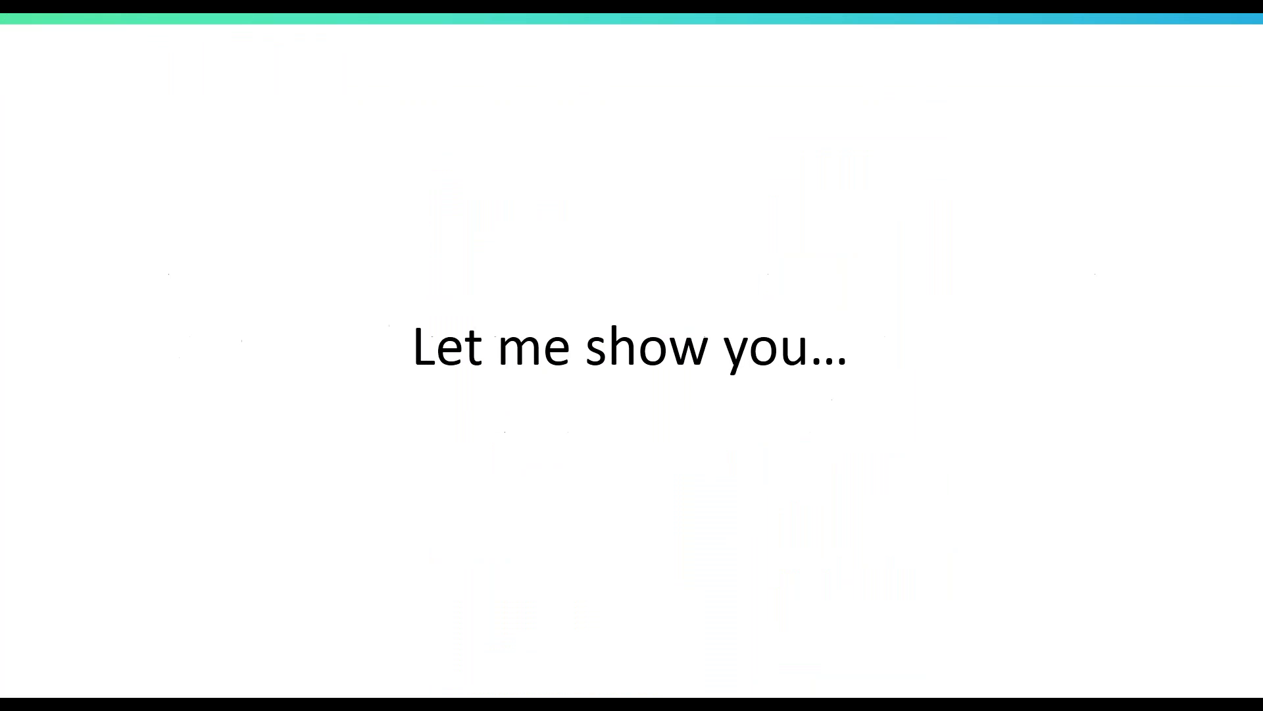
key("Right")
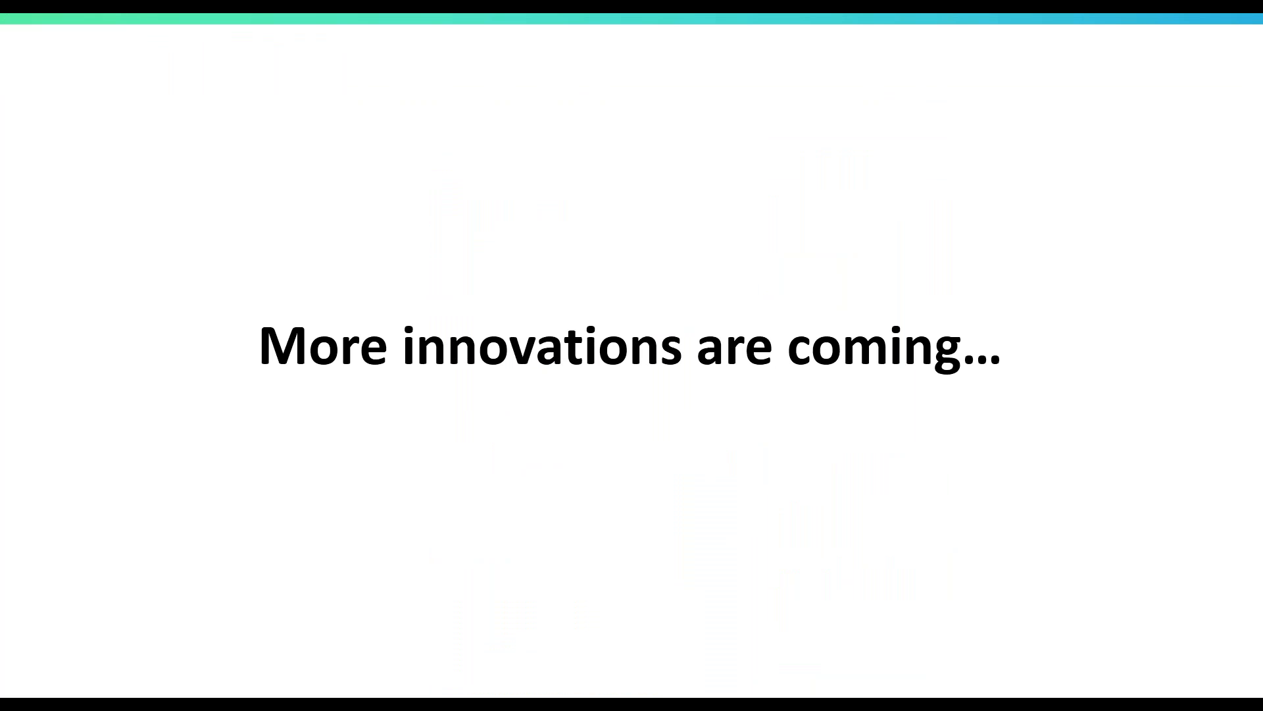
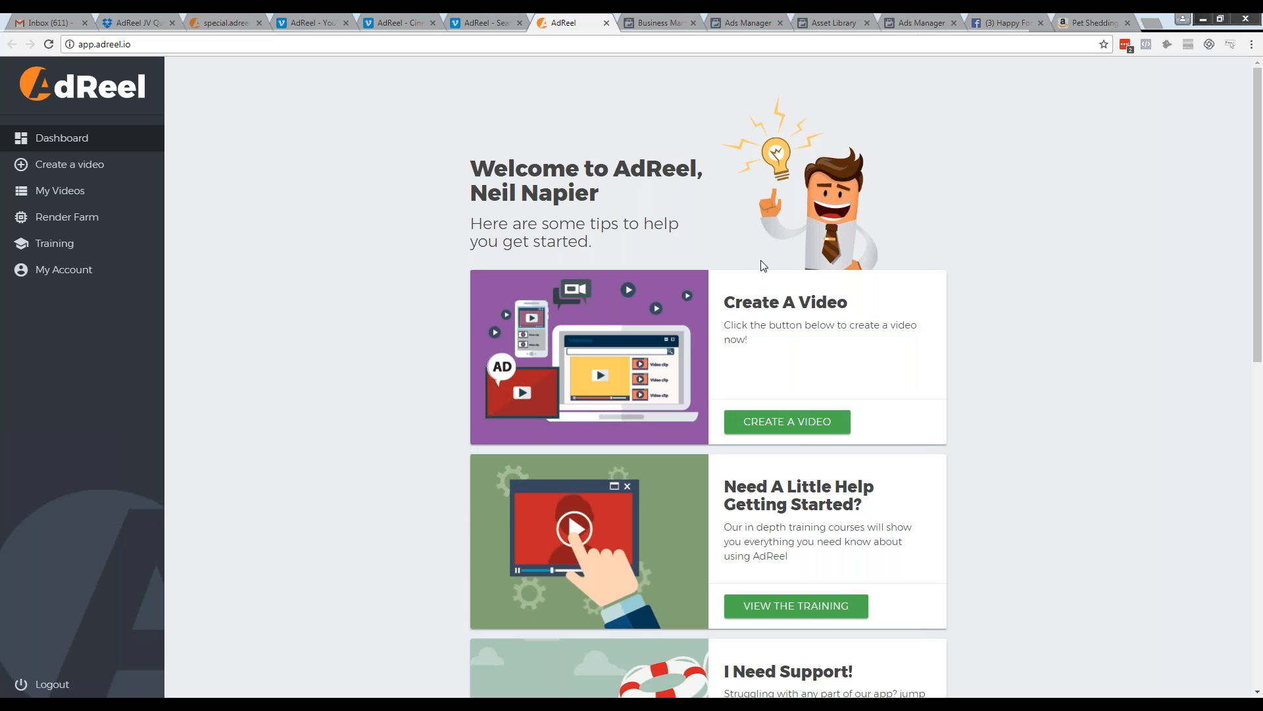
Switch to AdReel, reload its dashboard and look through the getting-started cards
left_click(48, 44)
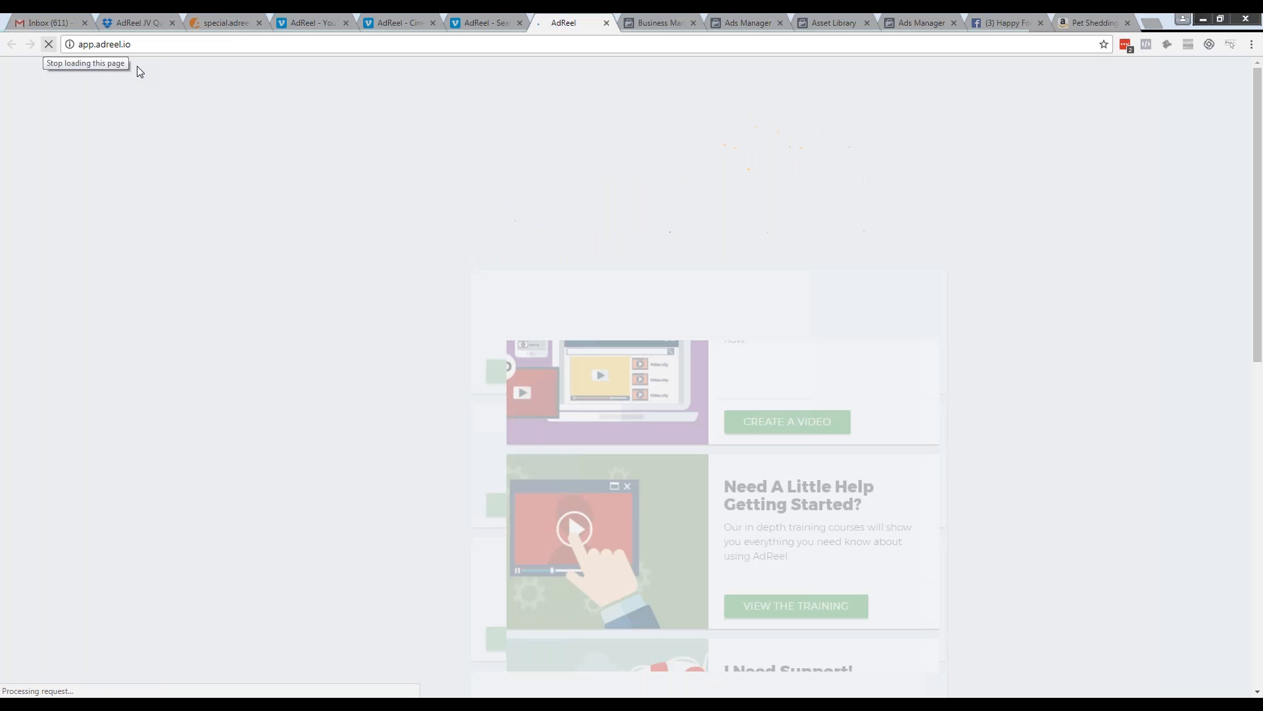
scroll(459, 300, "down", 4)
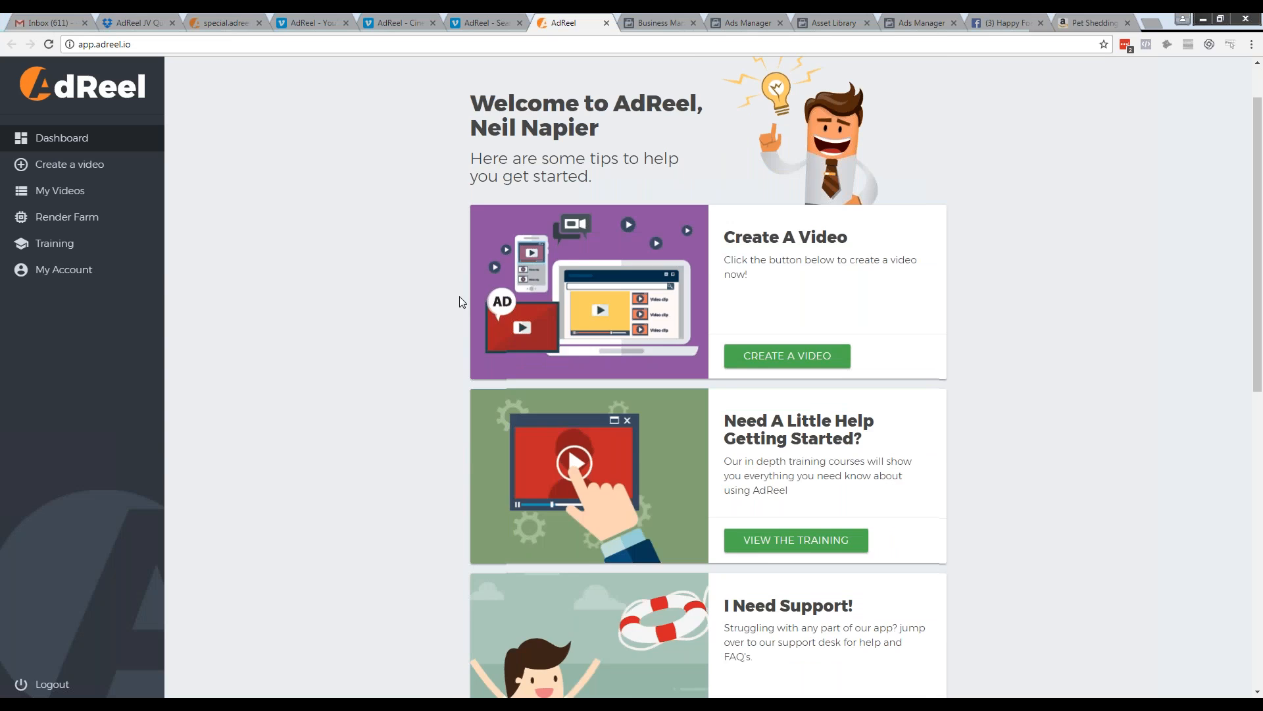
scroll(536, 300, "up", 1)
scroll(536, 300, "down", 1)
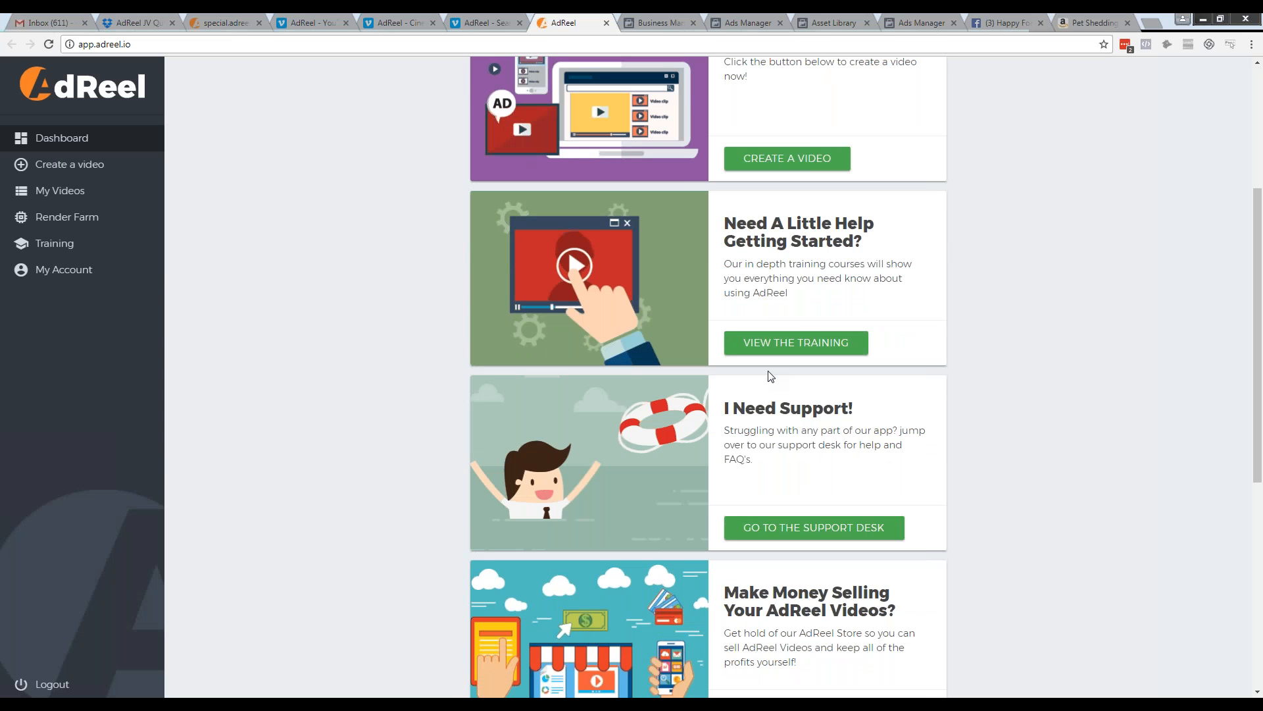
scroll(442, 405, "down", 1)
scroll(440, 415, "down", 3)
Look through the AdReel training videos on templates, soundtracks, content and rendering, and return to the dashboard
left_click(55, 243)
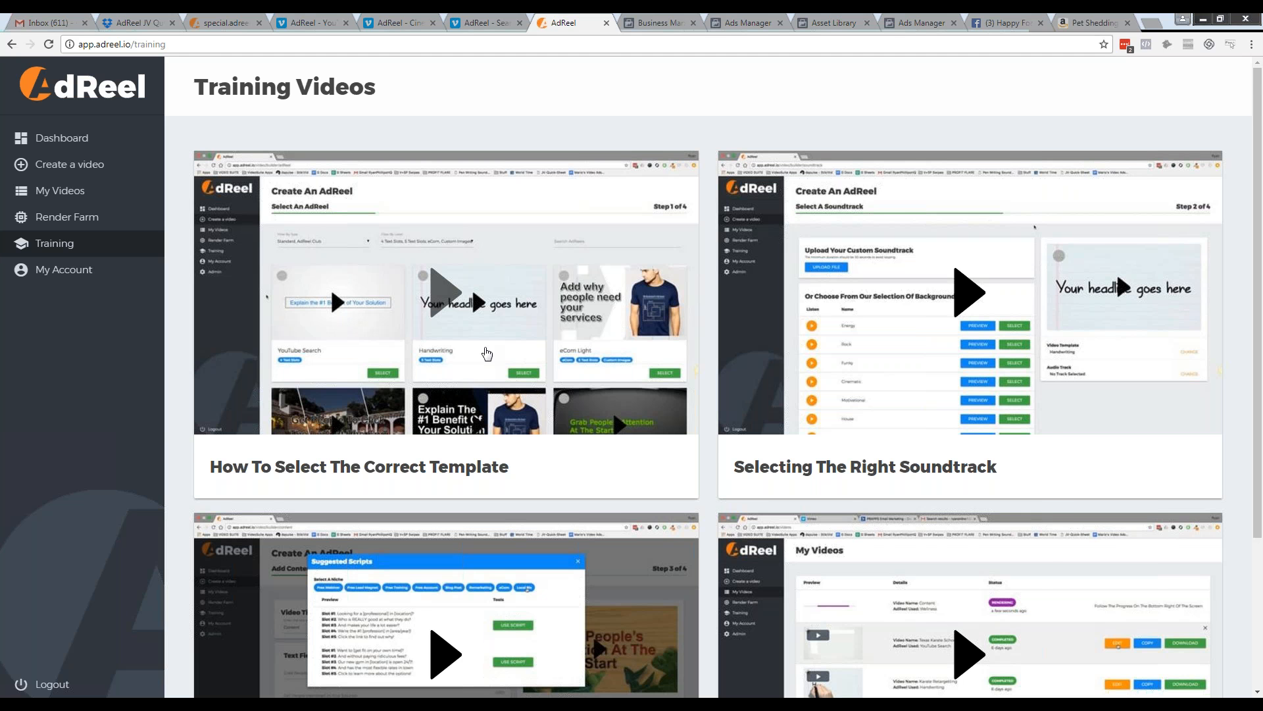
scroll(484, 355, "down", 1)
scroll(877, 370, "down", 1)
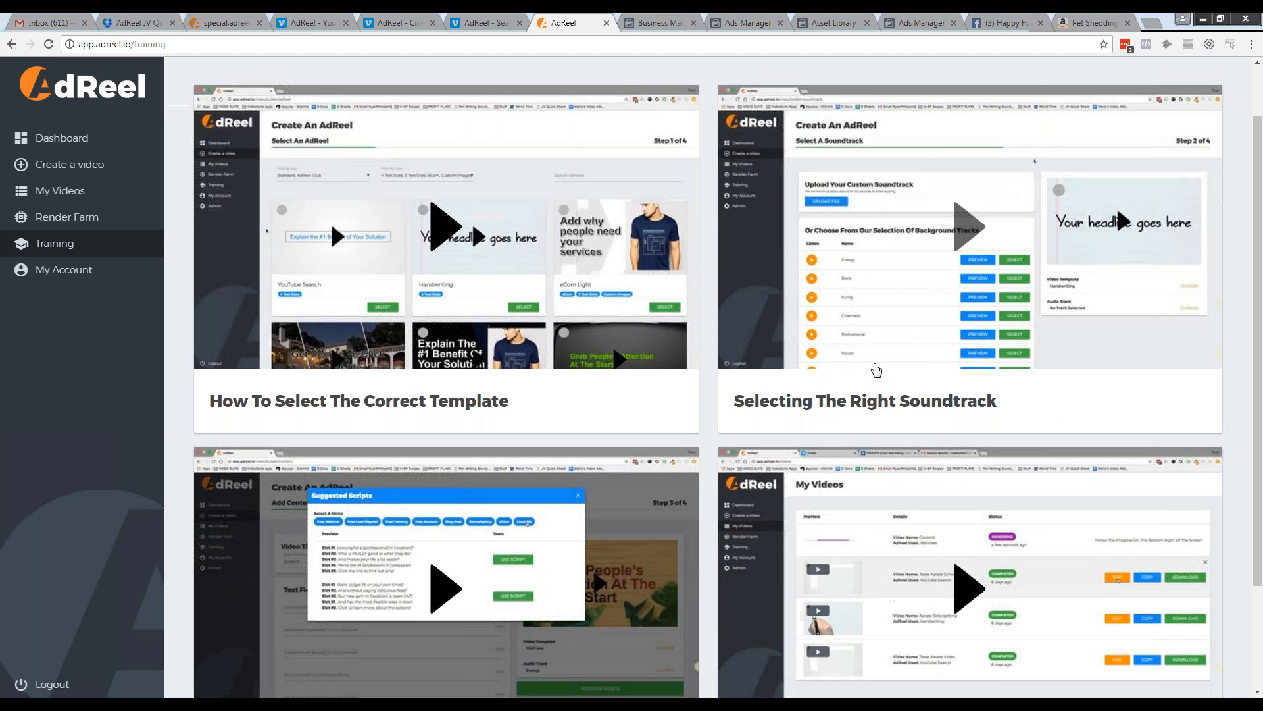
scroll(877, 370, "down", 2)
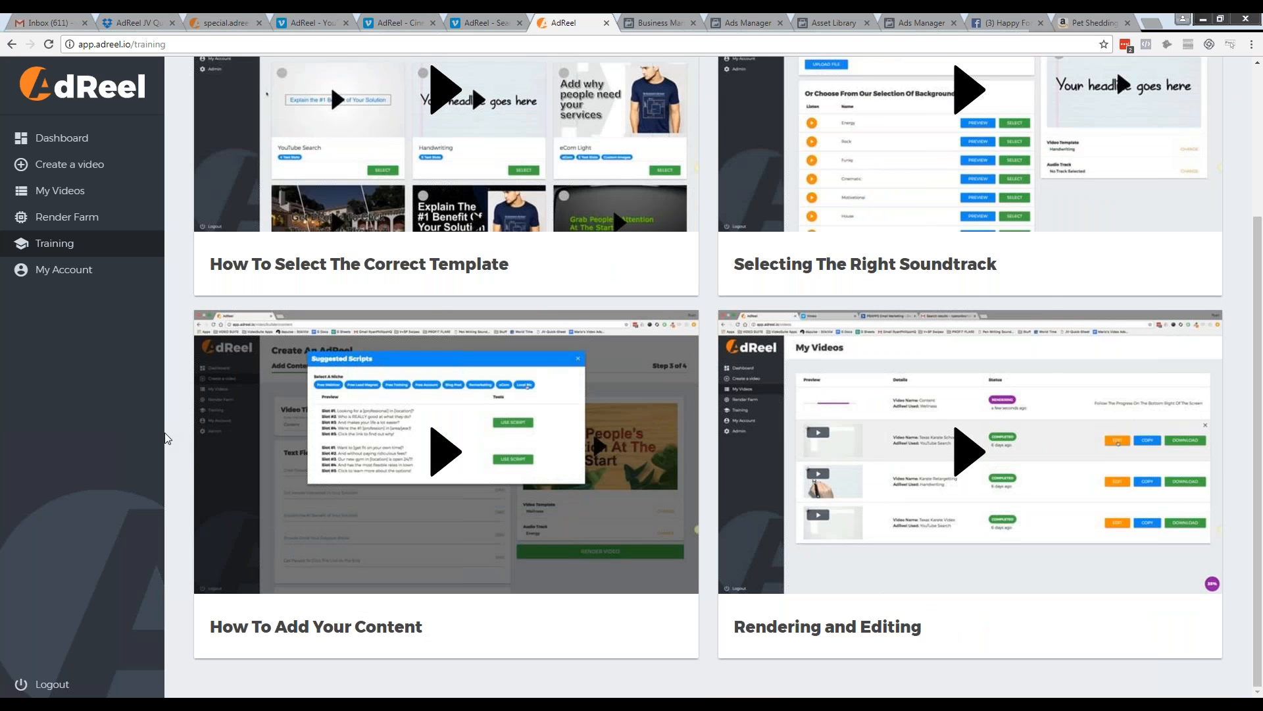
scroll(165, 434, "up", 1)
scroll(164, 434, "up", 3)
left_click(103, 148)
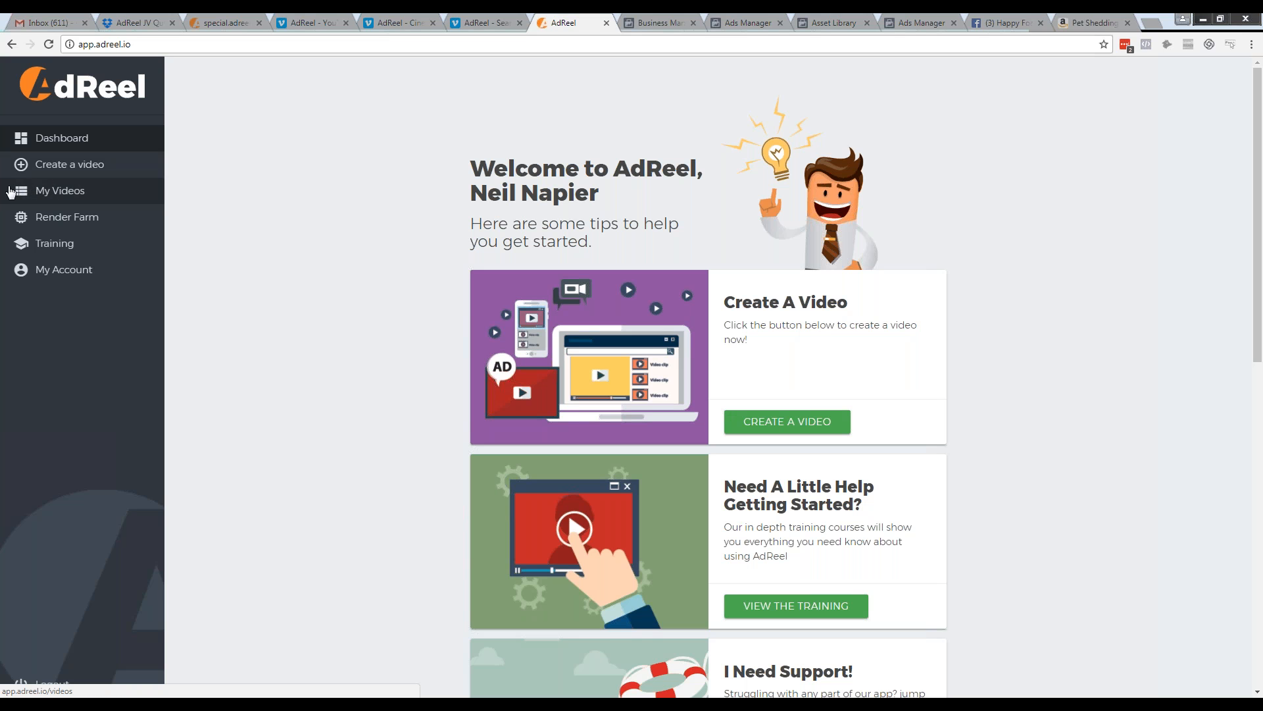
Start creating a new video and look through the available AdReel templates
left_click(122, 167)
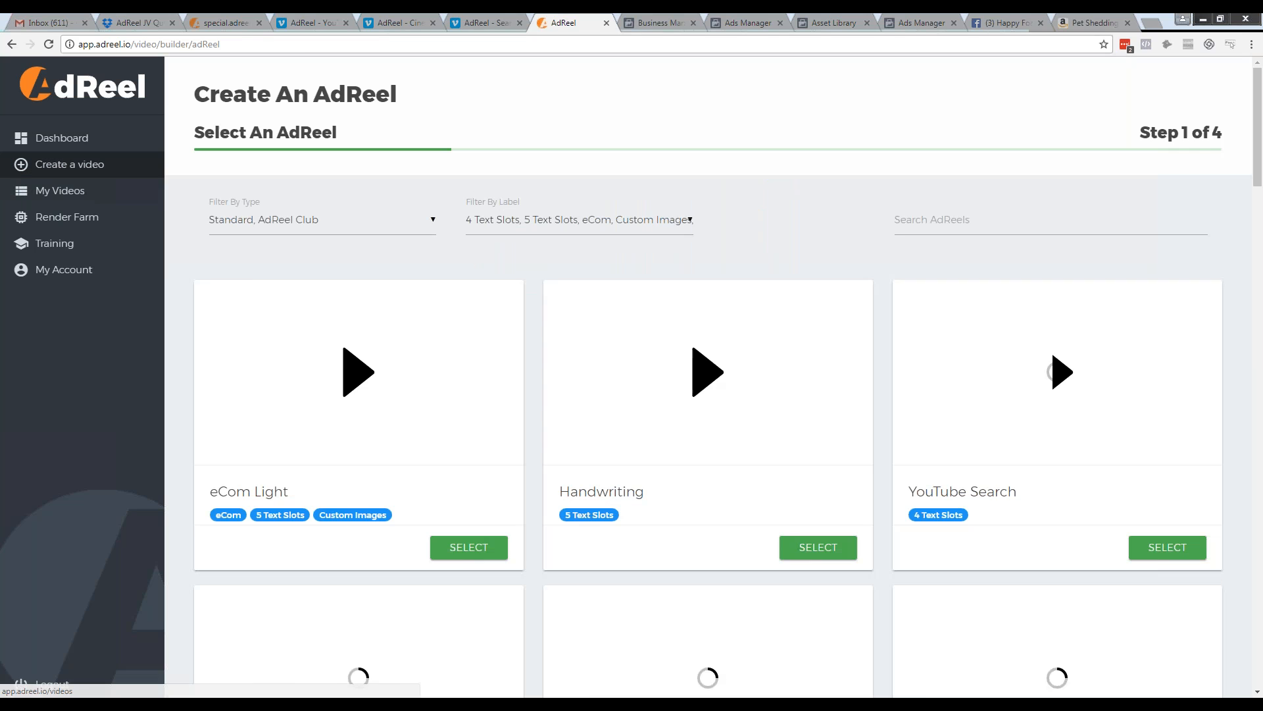
scroll(640, 283, "down", 1)
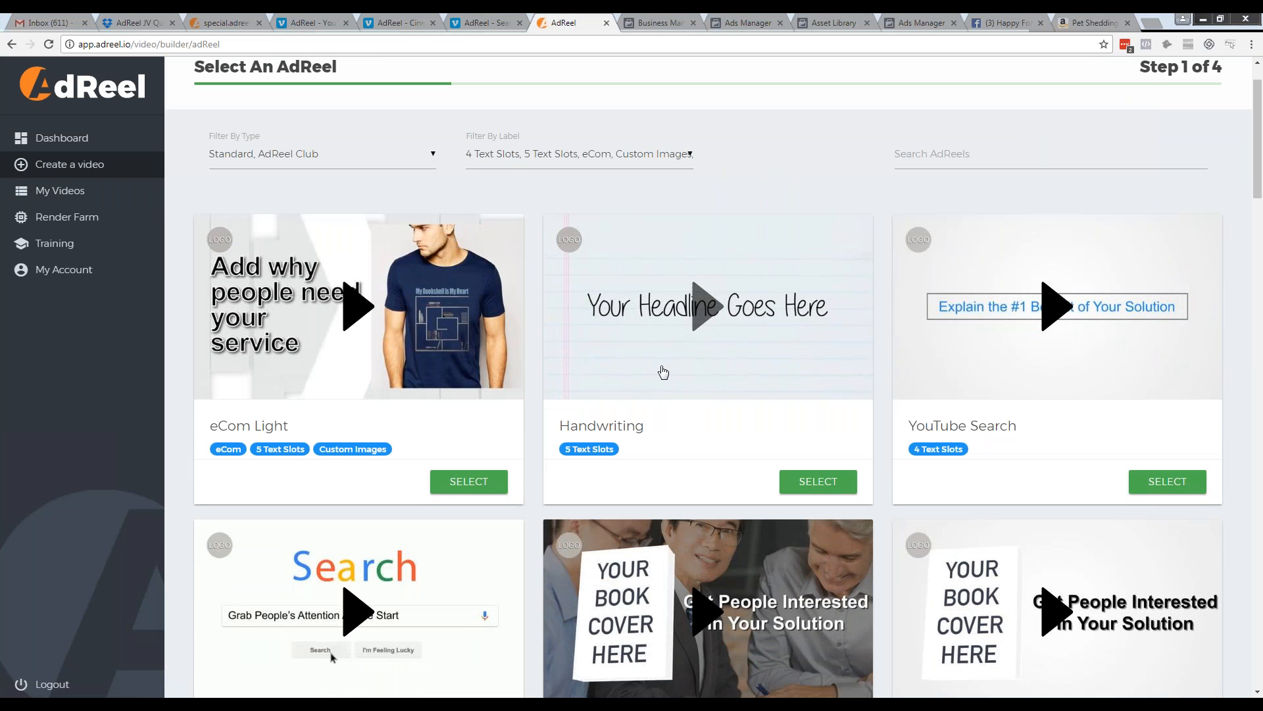
scroll(887, 443, "down", 1)
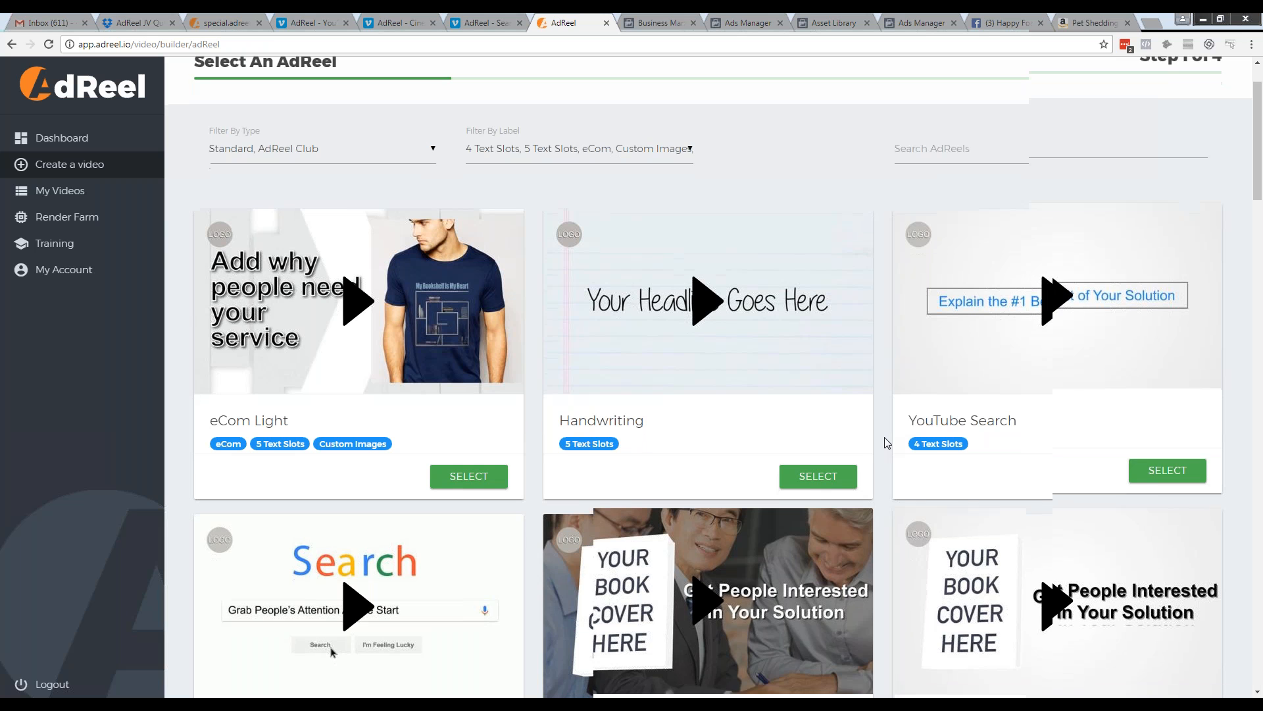
scroll(887, 443, "down", 7)
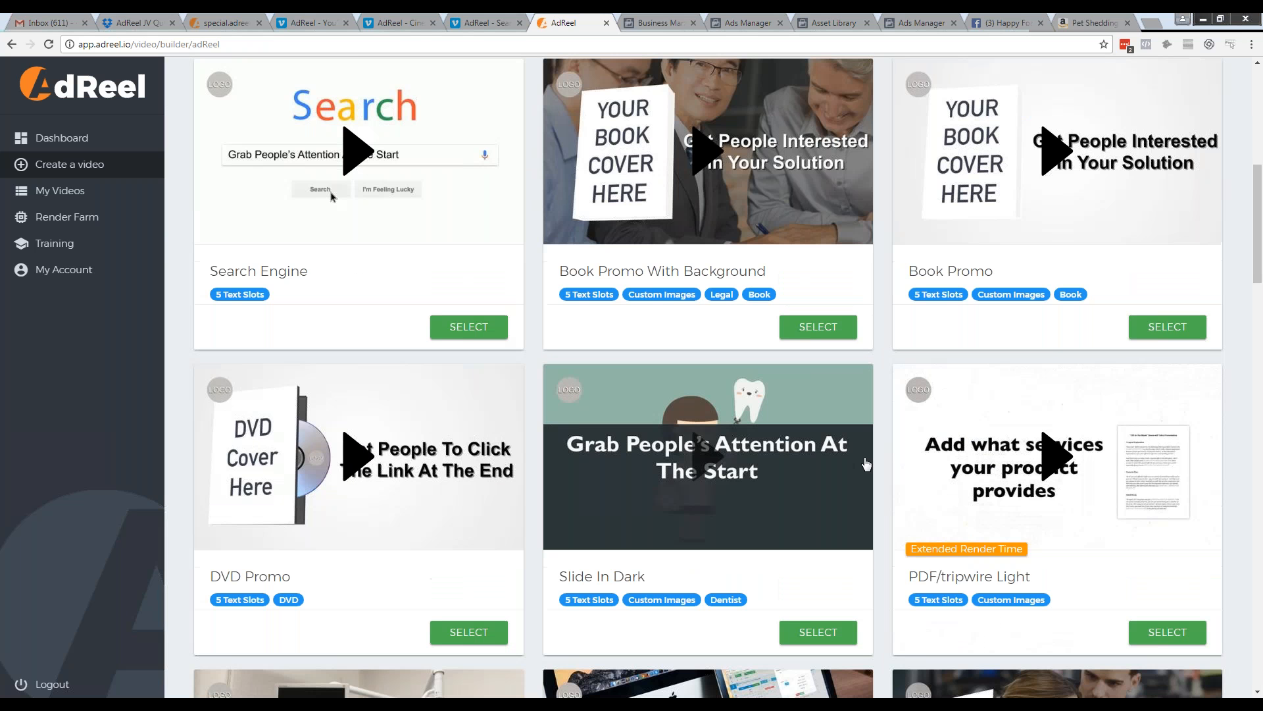
scroll(866, 465, "down", 2)
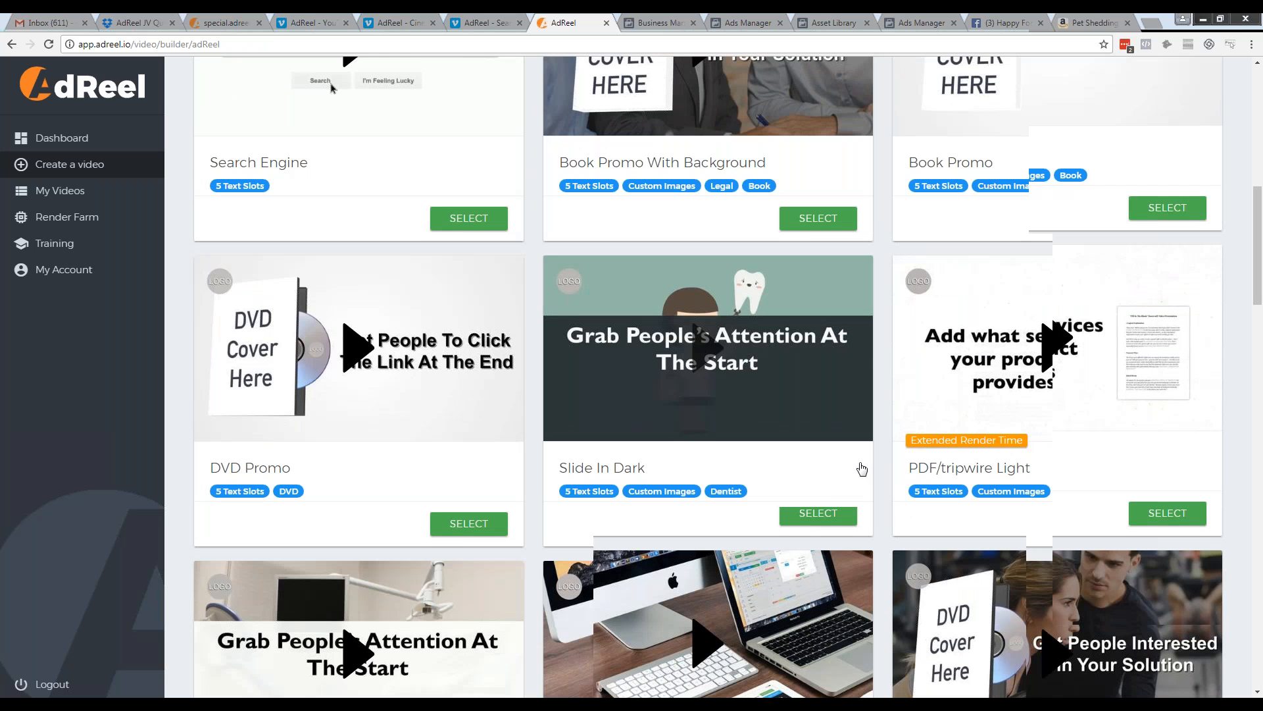
scroll(862, 468, "down", 4)
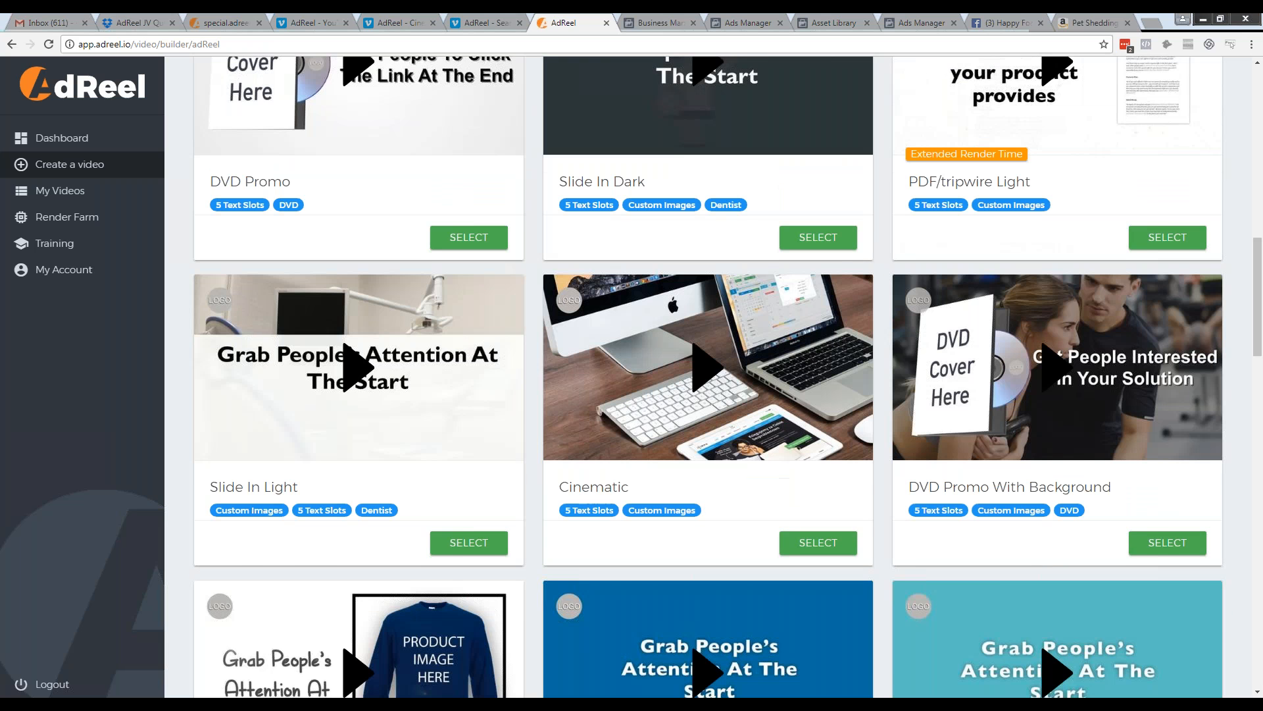
scroll(708, 376, "down", 2)
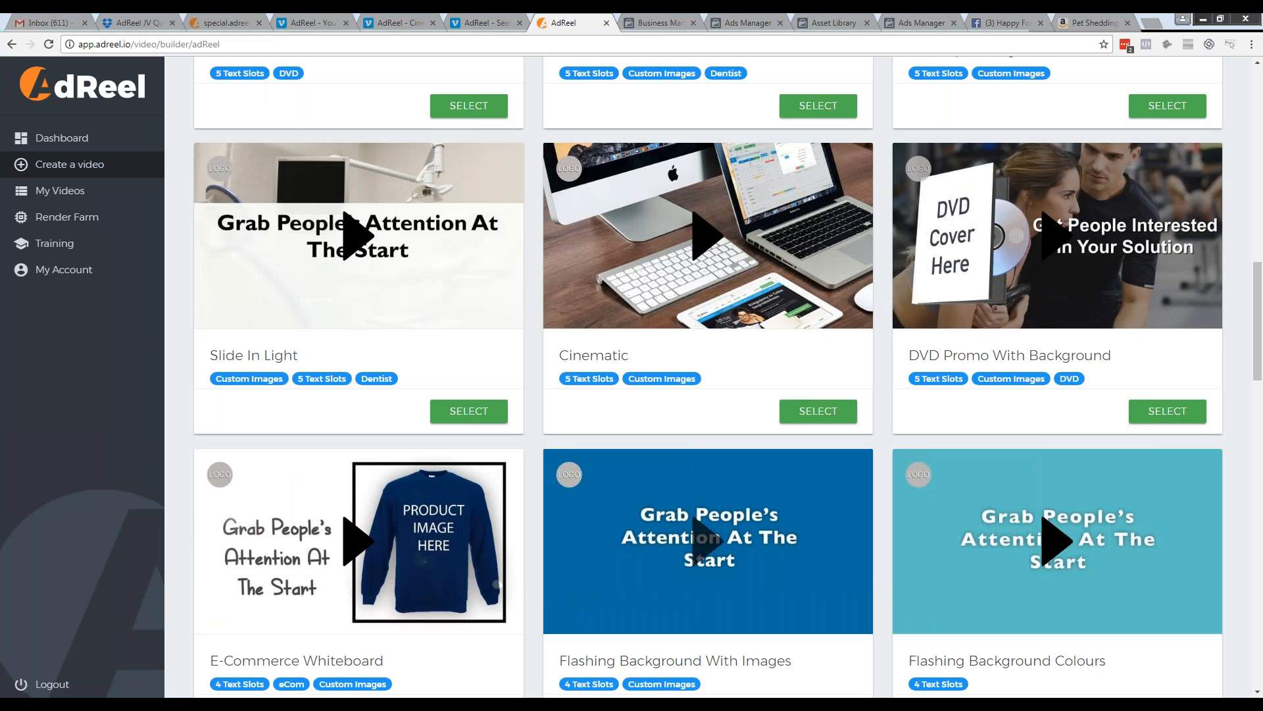
scroll(835, 439, "down", 1)
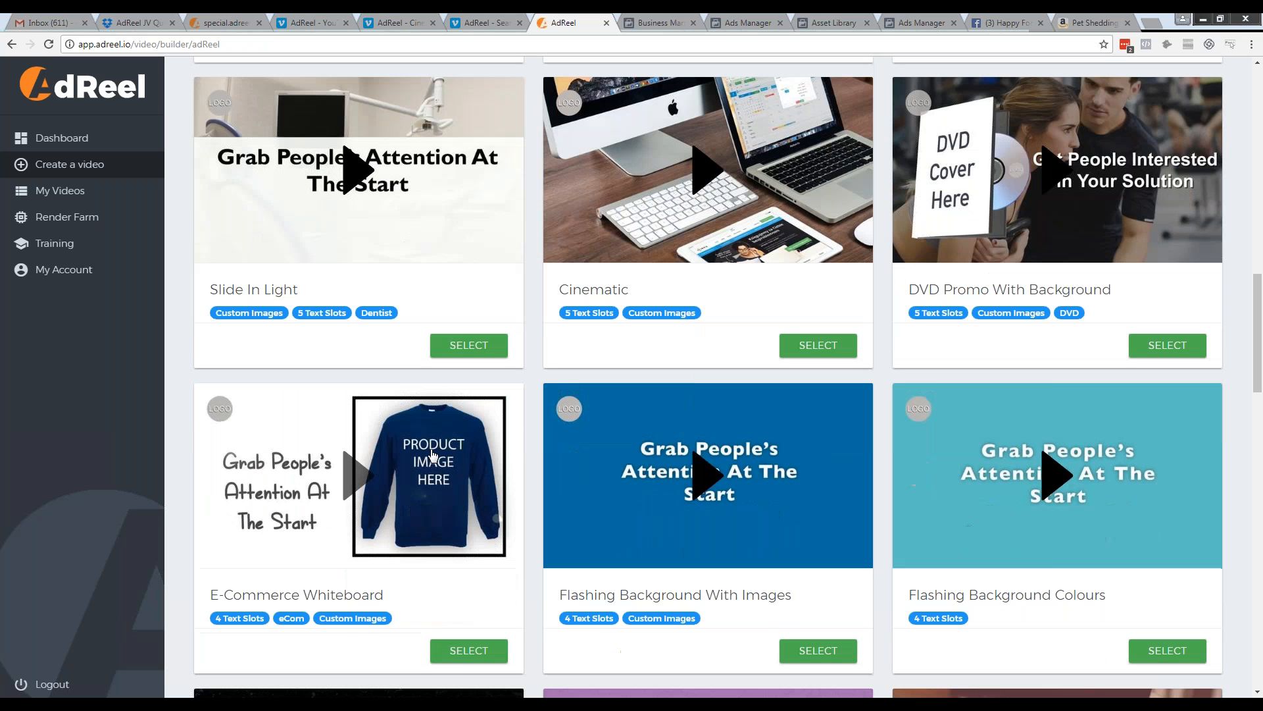
scroll(434, 454, "down", 1)
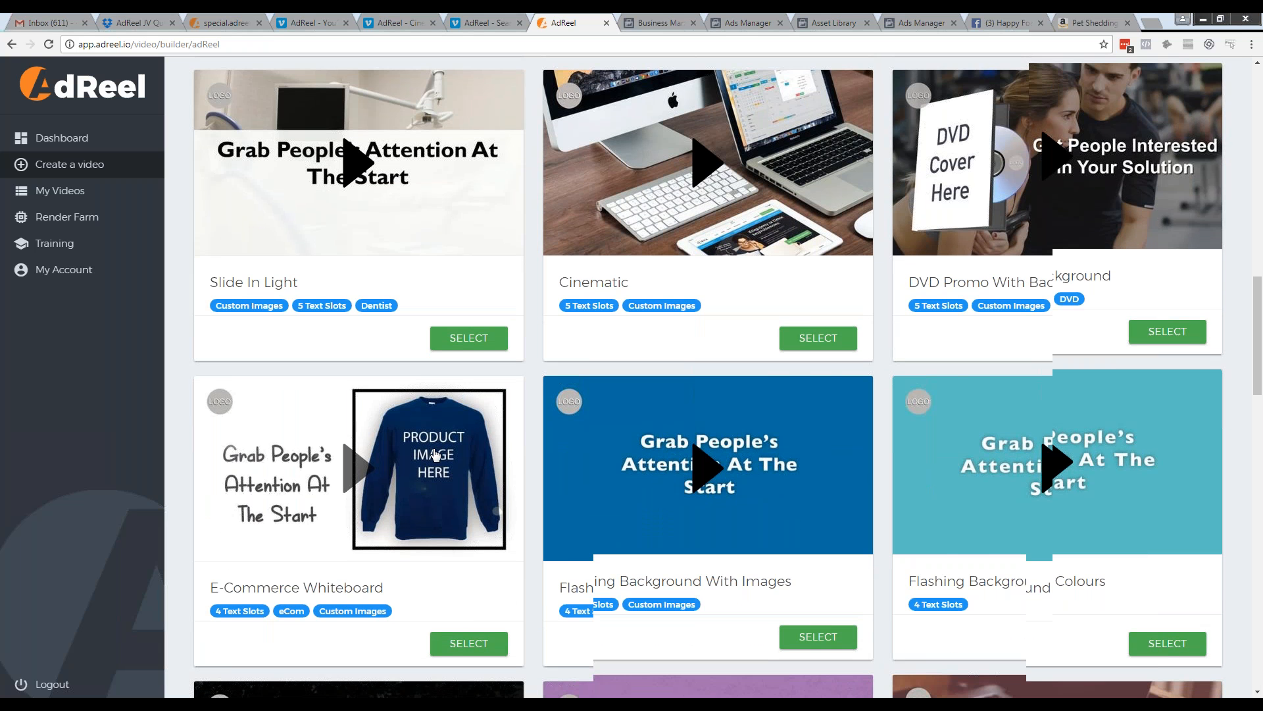
scroll(434, 454, "down", 7)
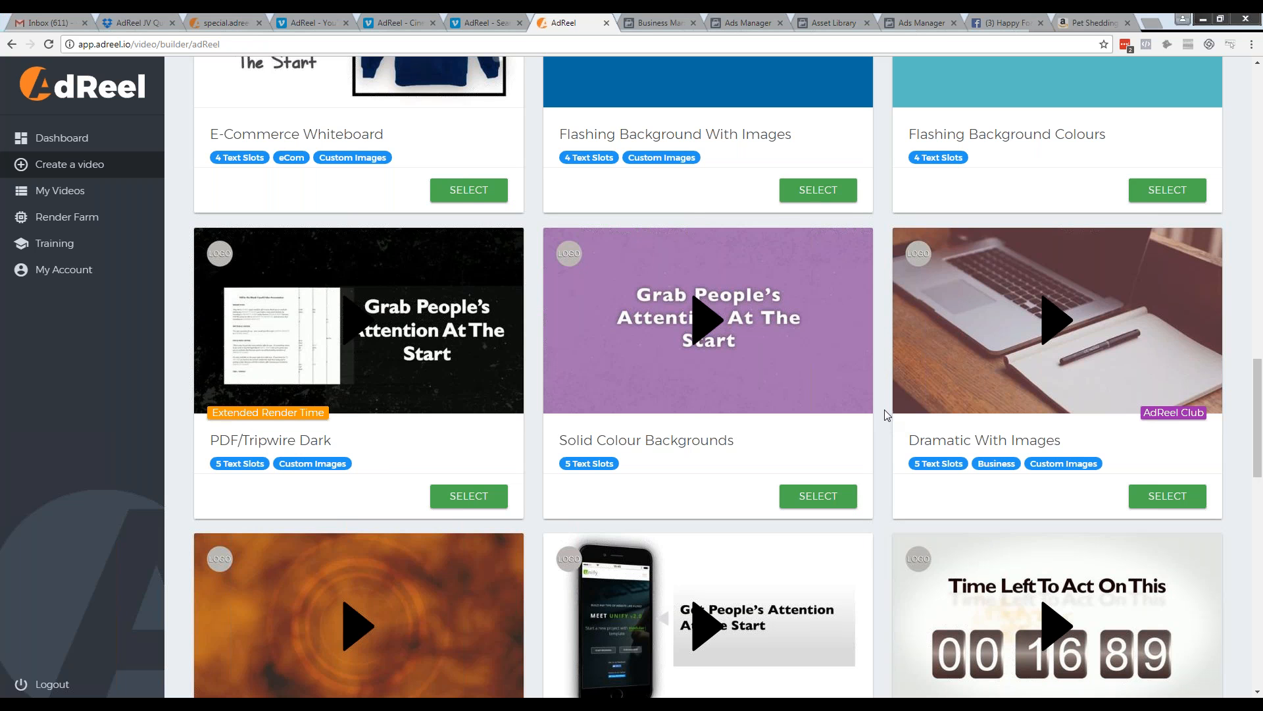
Go back to the first templates and choose the YouTube Search template for the video
scroll(884, 409, "up", 4)
scroll(870, 355, "up", 4)
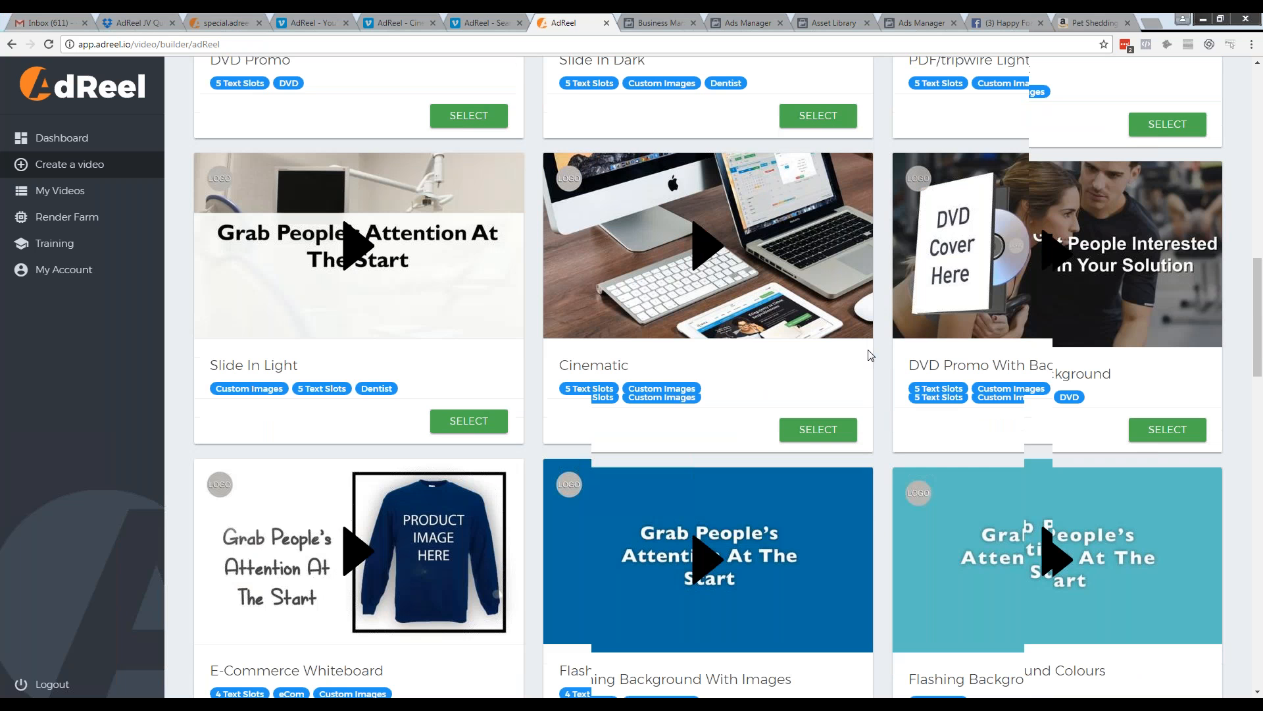
scroll(871, 355, "up", 8)
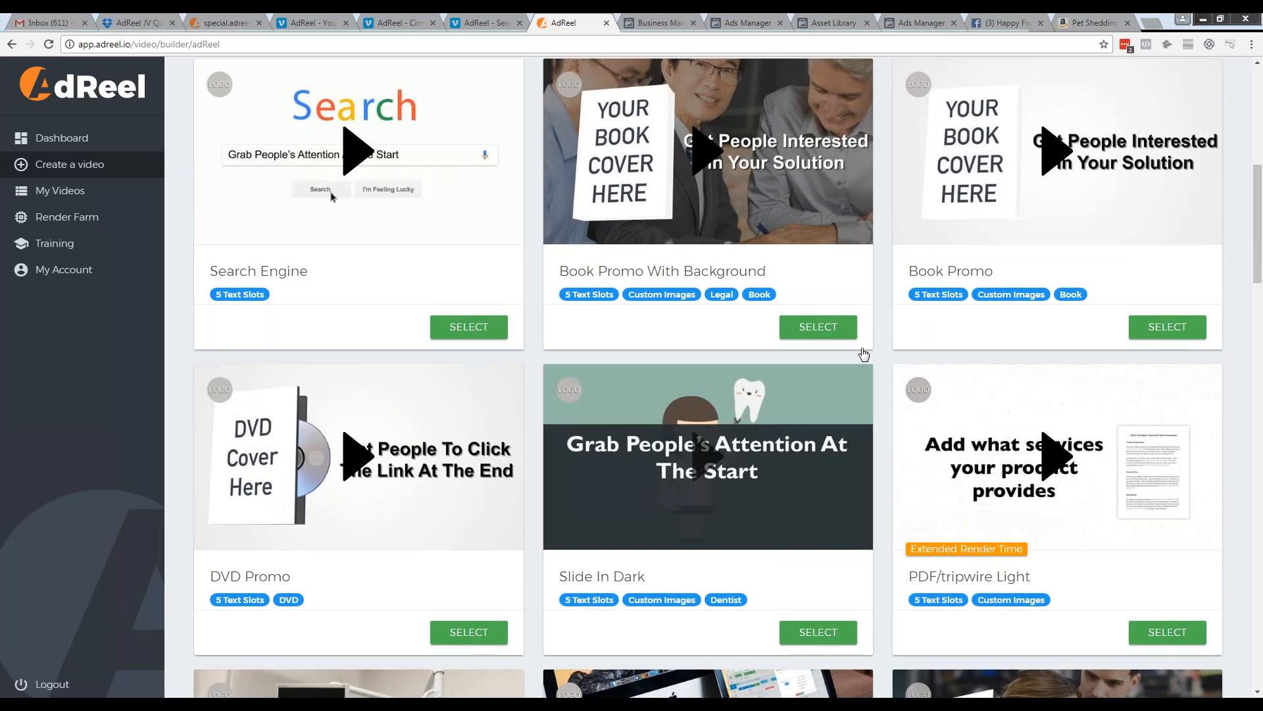
scroll(864, 355, "up", 5)
scroll(977, 318, "up", 2)
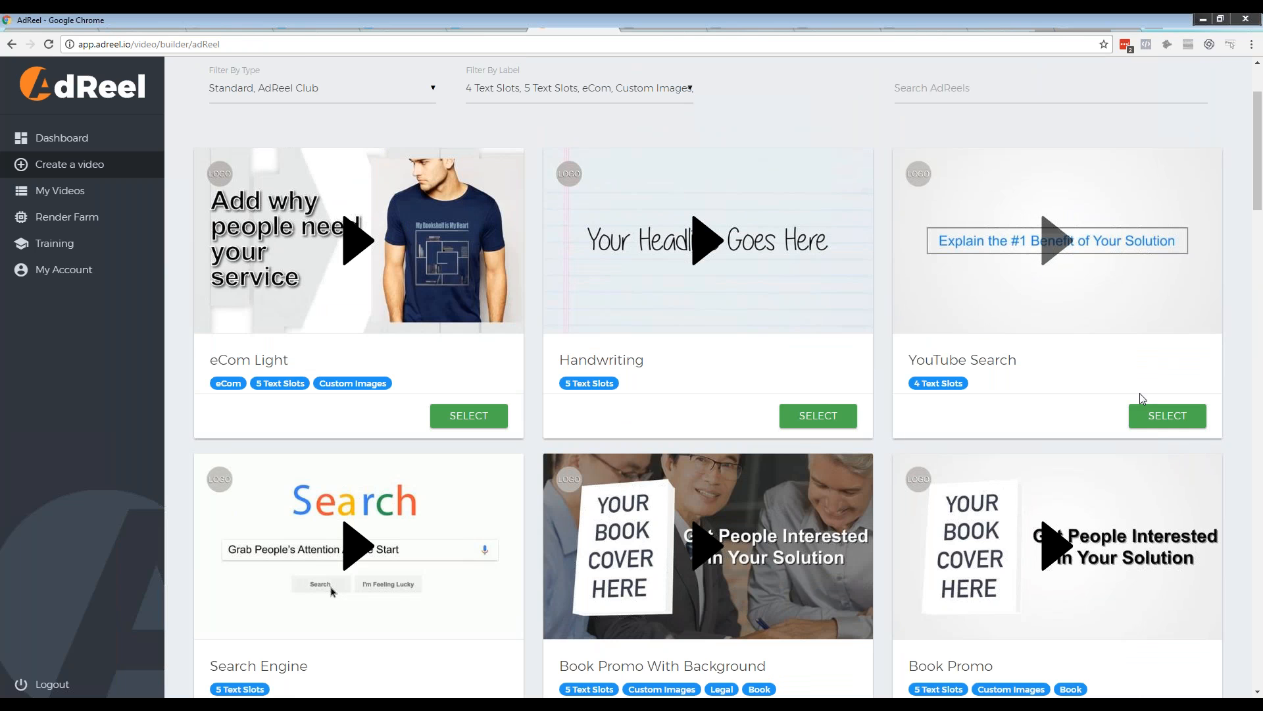
left_click(1159, 415)
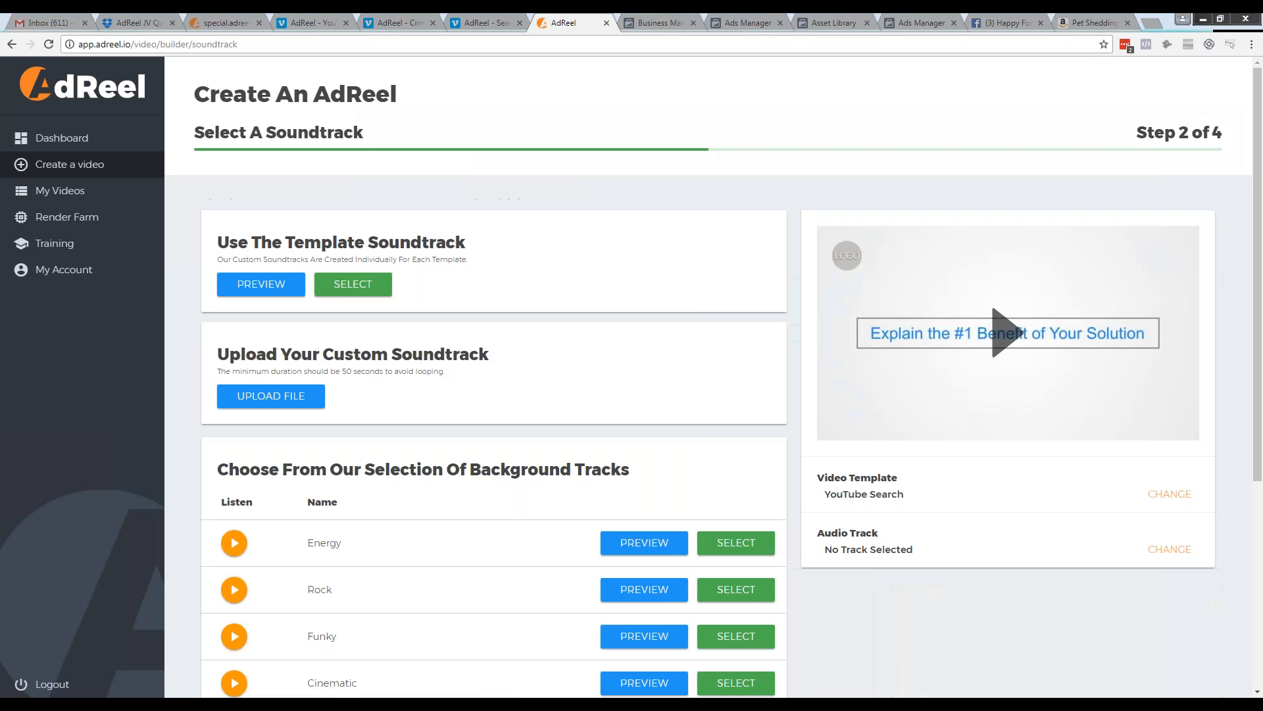
Examine the soundtrack options, including the template soundtrack, custom upload and the list of background tracks
scroll(465, 327, "down", 4)
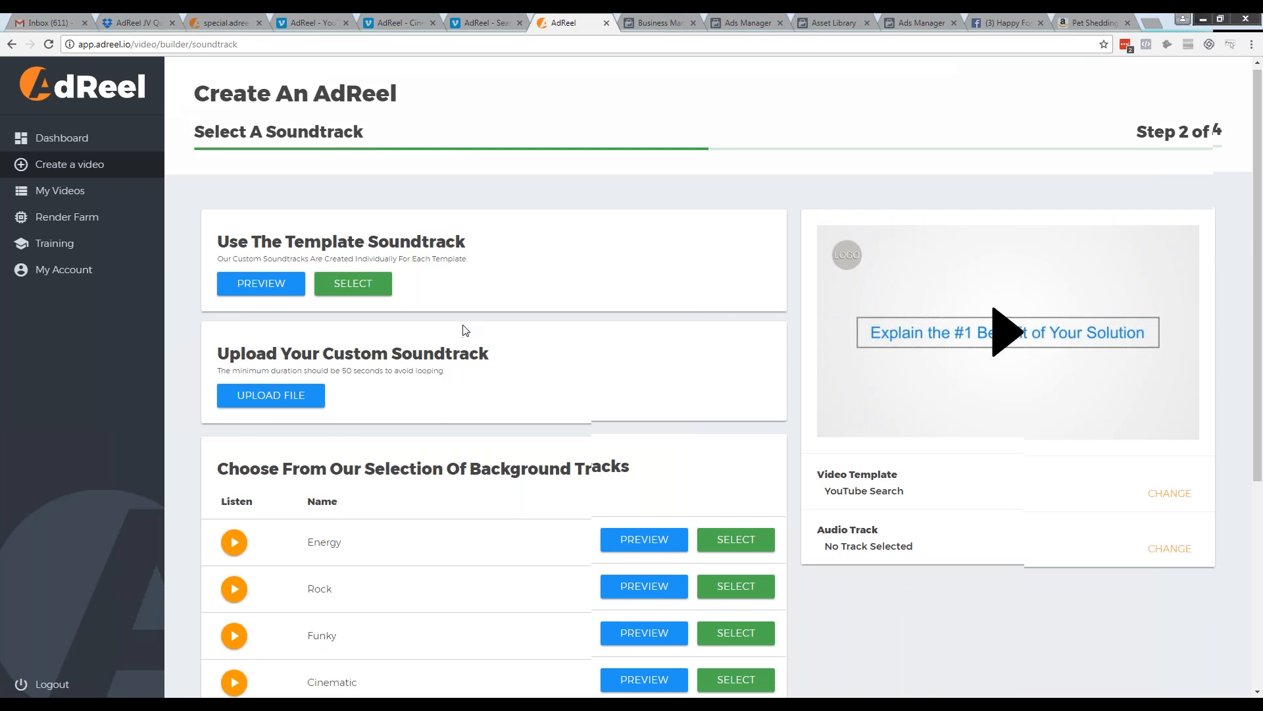
scroll(512, 310, "up", 2)
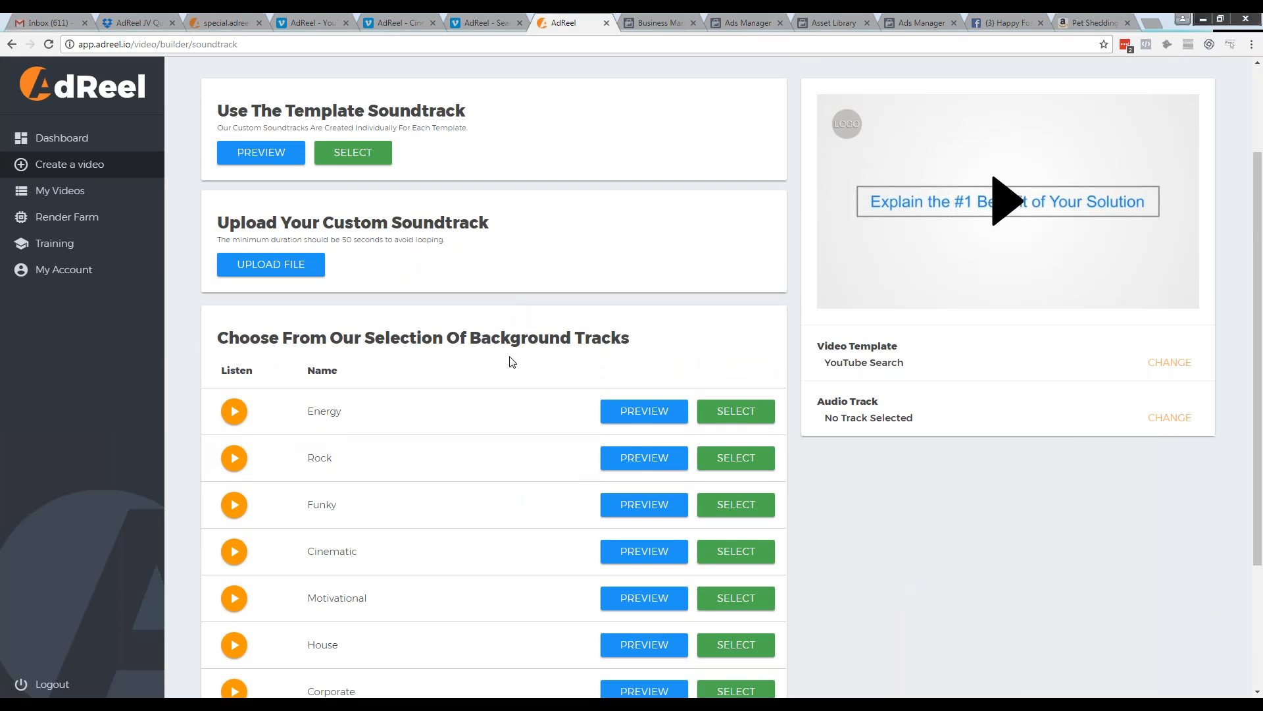
scroll(511, 361, "down", 2)
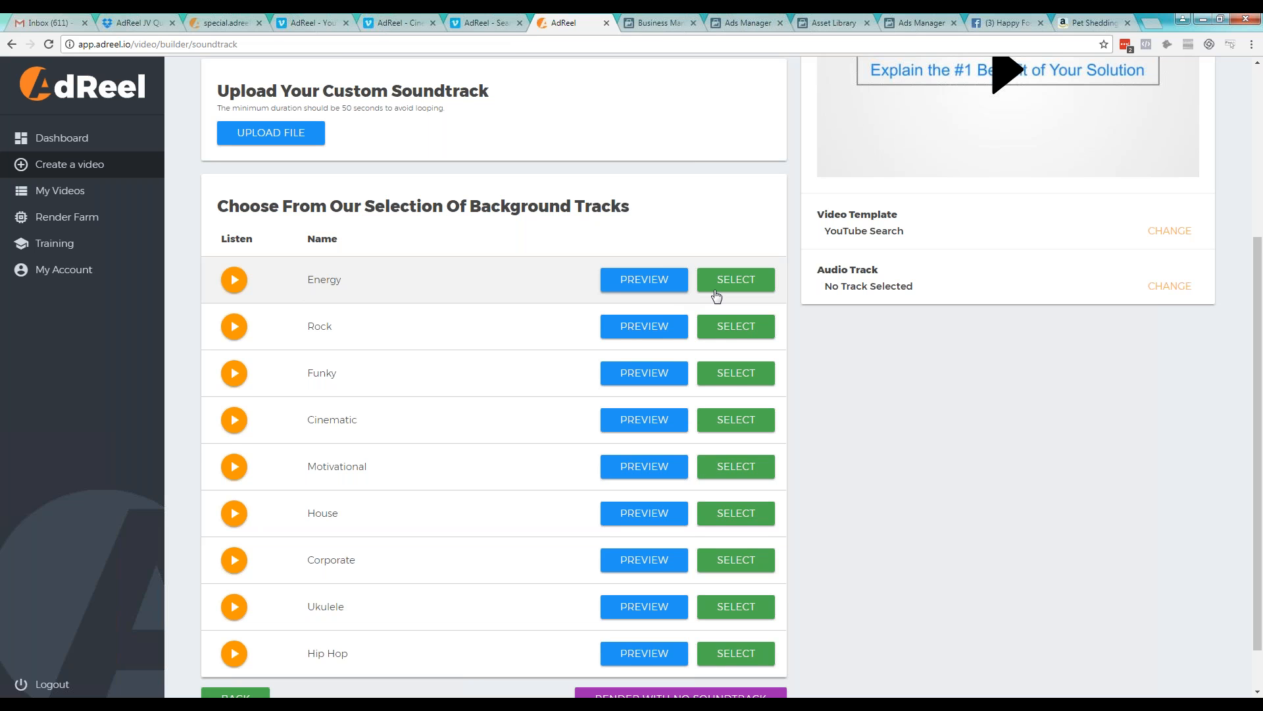
scroll(913, 346, "up", 1)
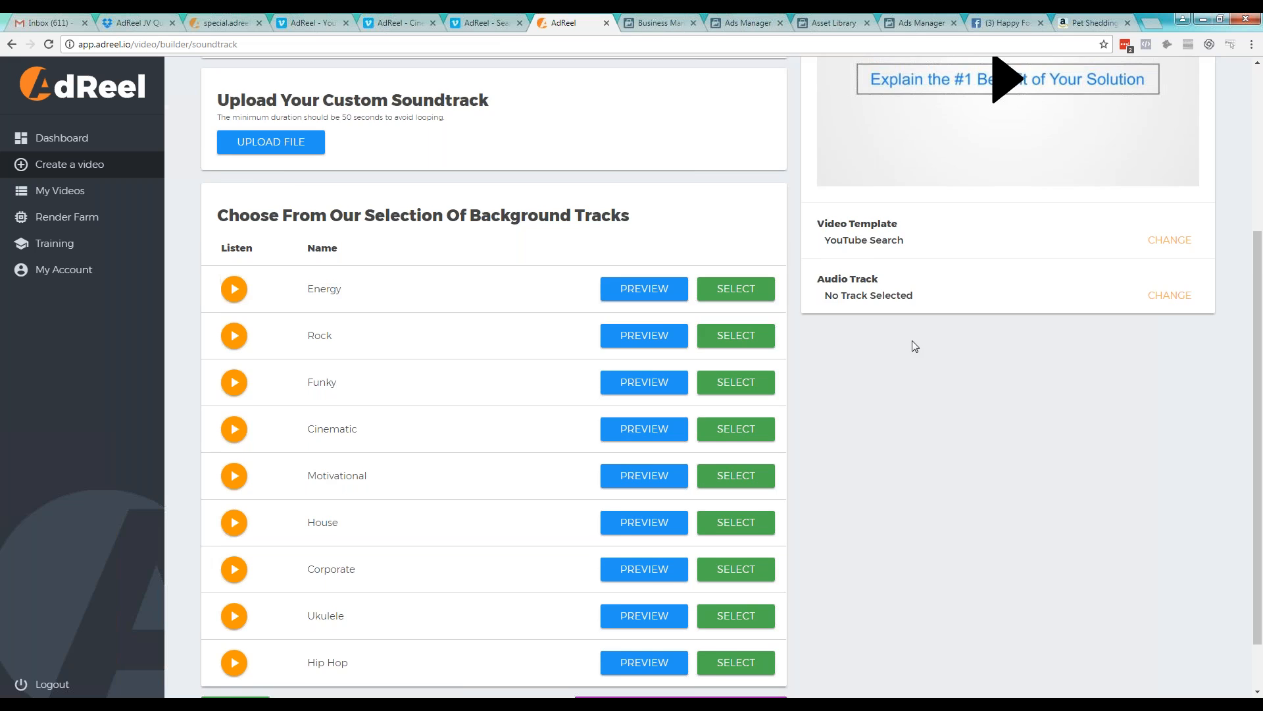
scroll(912, 341, "up", 3)
scroll(676, 321, "down", 5)
scroll(371, 434, "up", 1)
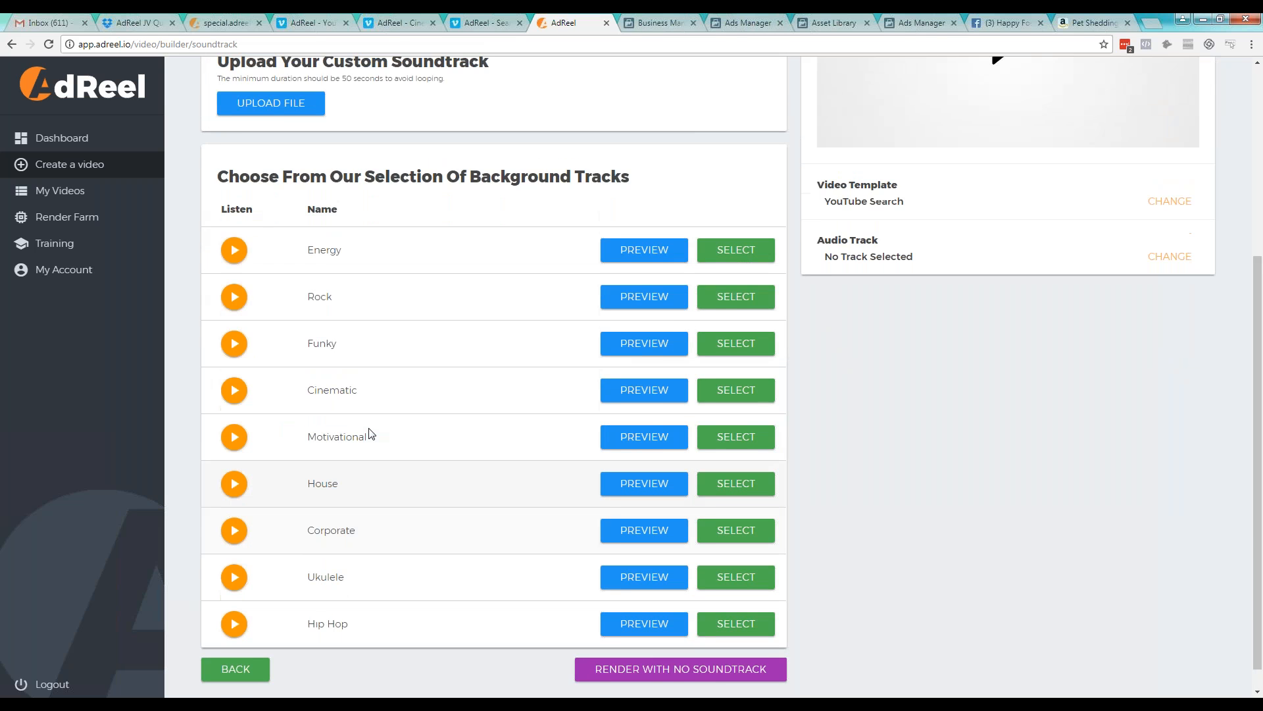
scroll(370, 434, "up", 3)
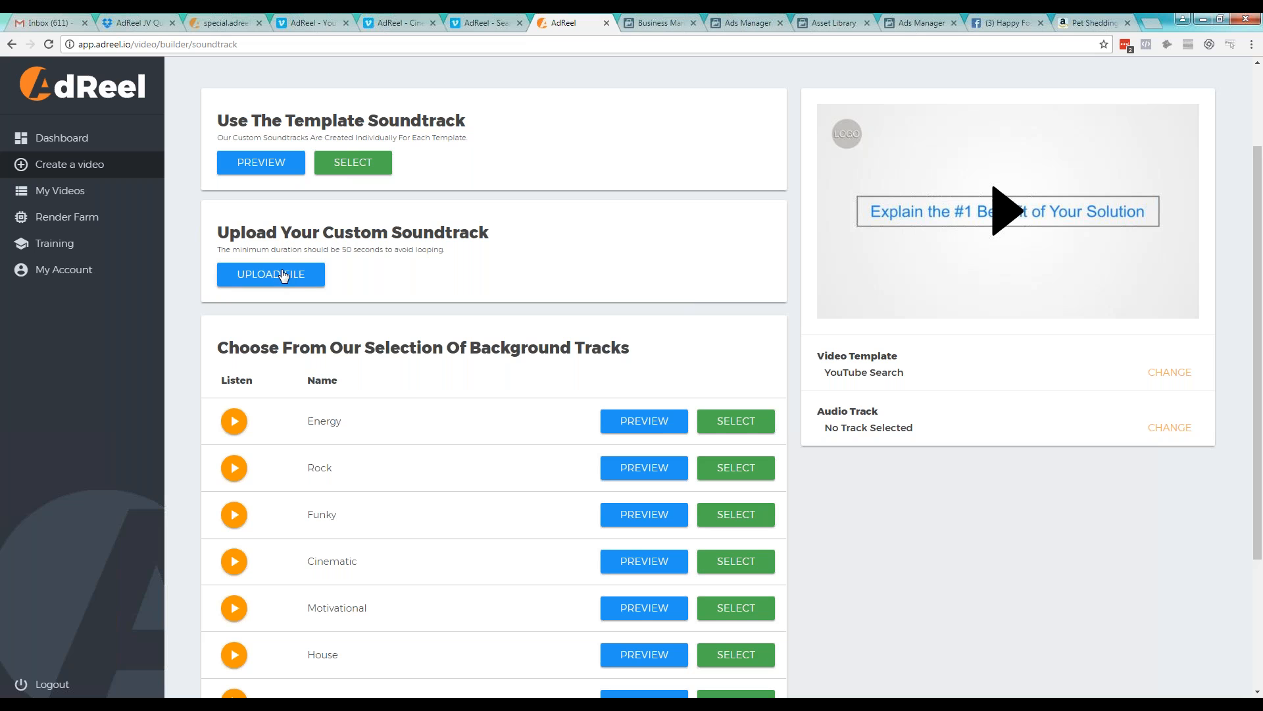
Preview the template soundtrack and play a sample of the Energy background track
left_click(300, 172)
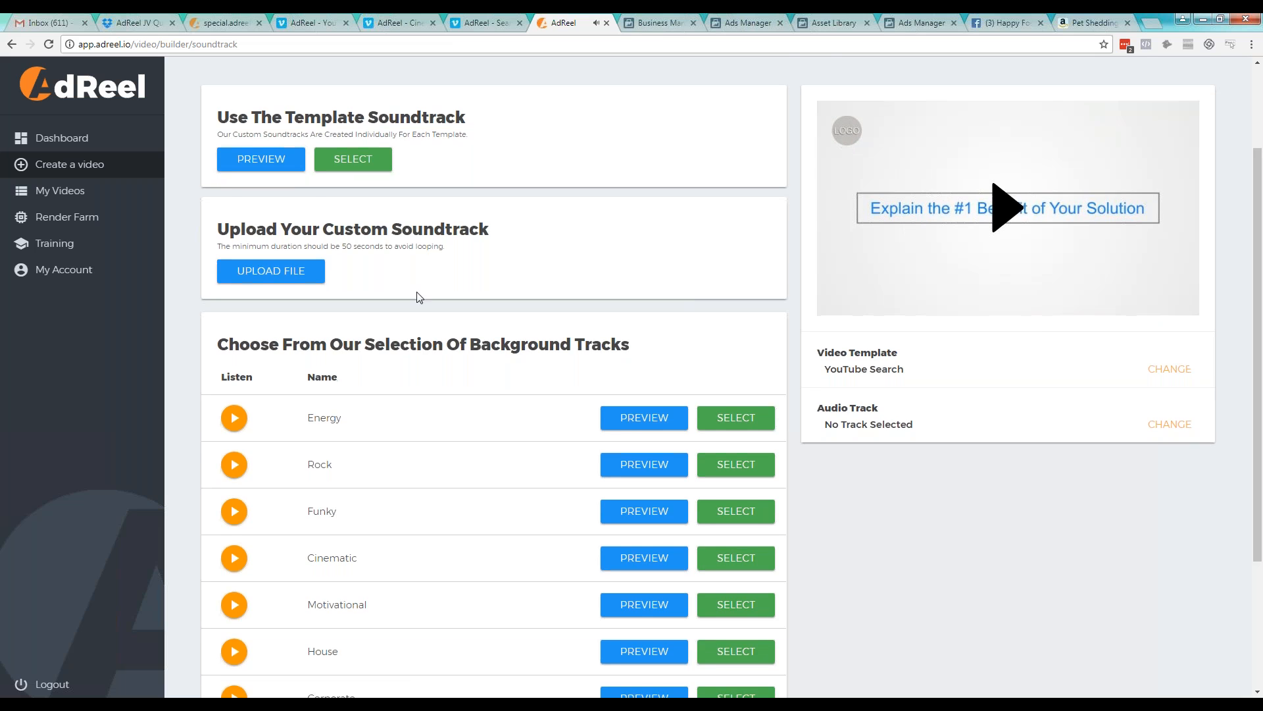
scroll(421, 297, "down", 3)
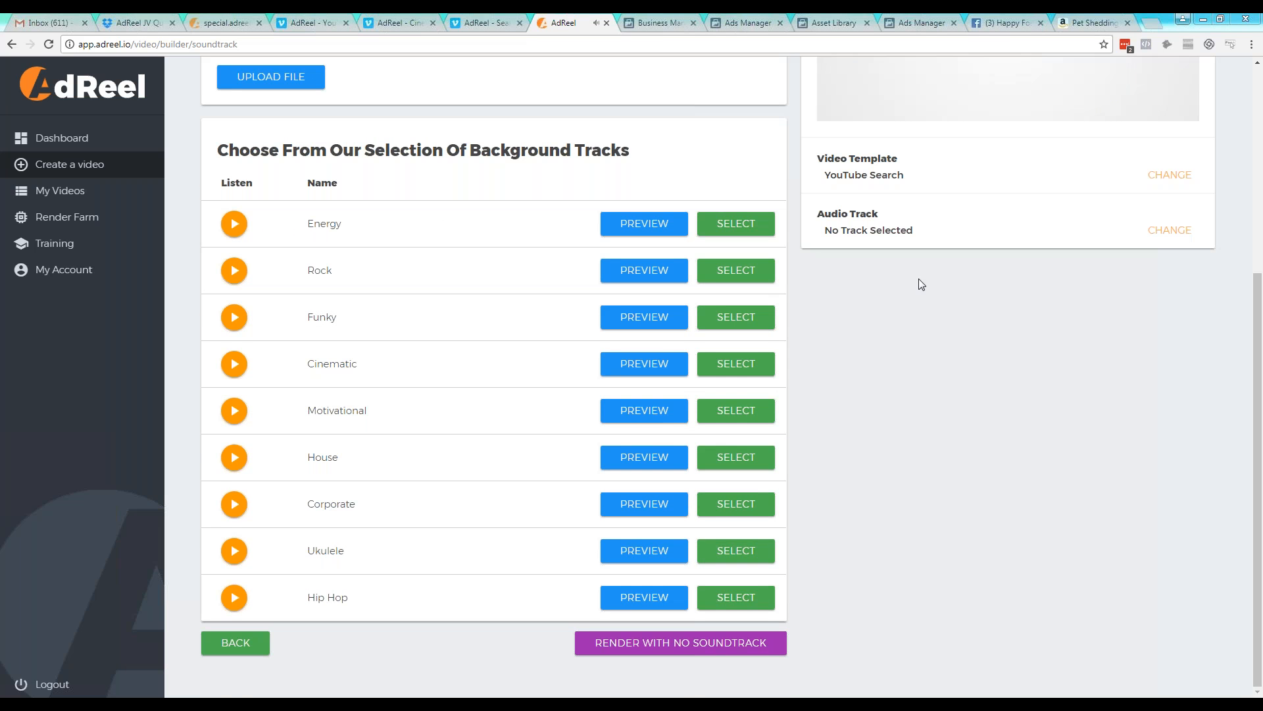
scroll(896, 329, "up", 4)
scroll(897, 329, "down", 2)
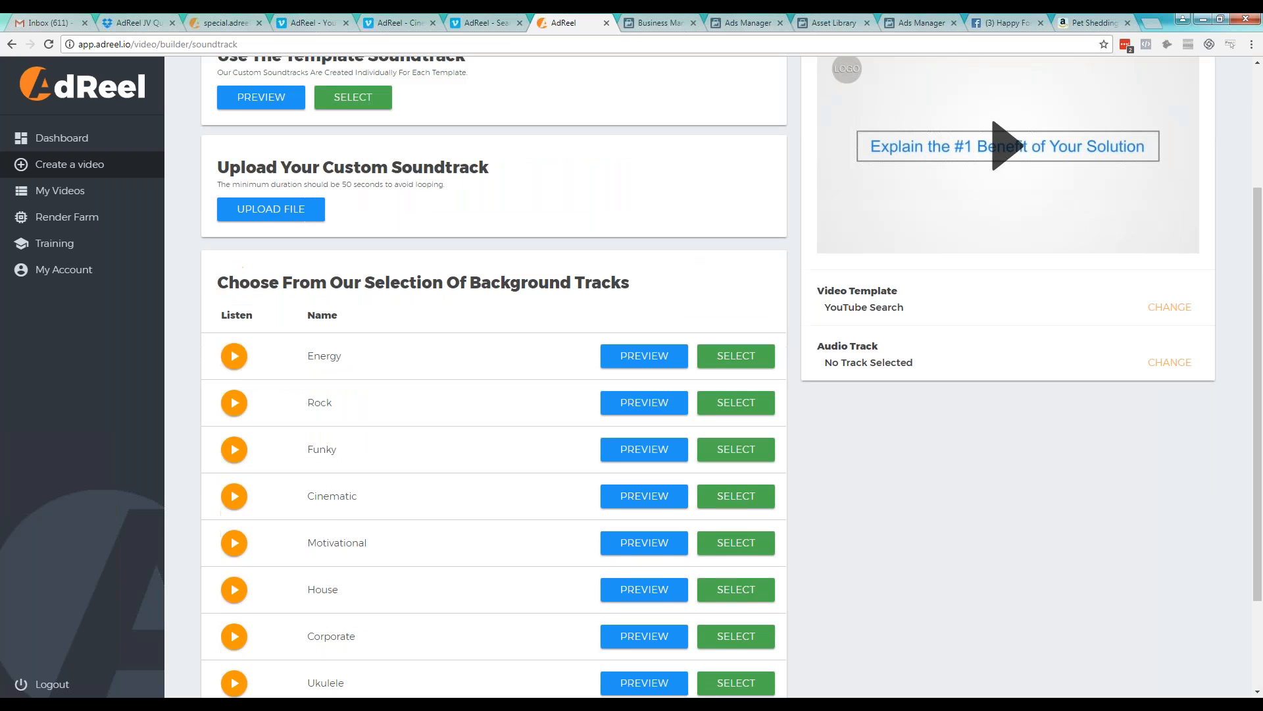
left_click(235, 356)
left_click(235, 356)
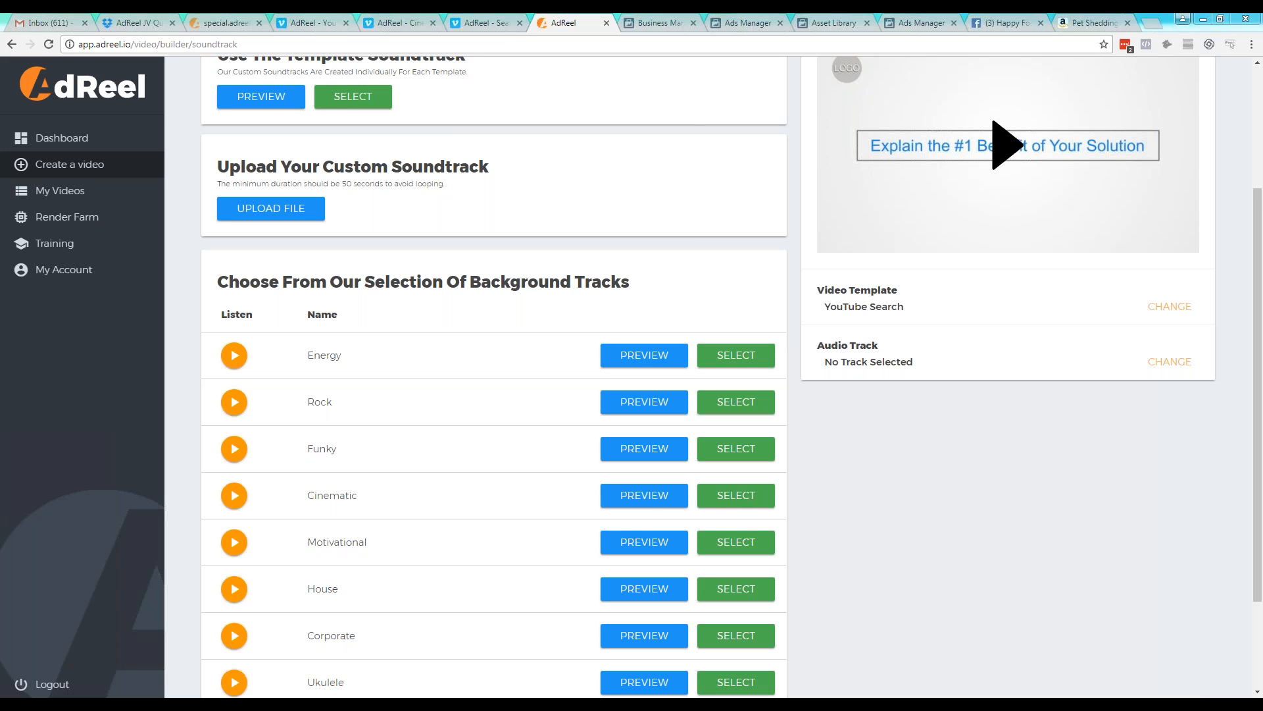
Check the playback devices in the Windows Sound settings, including the SyncMaster-4 device's options, and close the settings
right_click(1132, 699)
left_click(1171, 655)
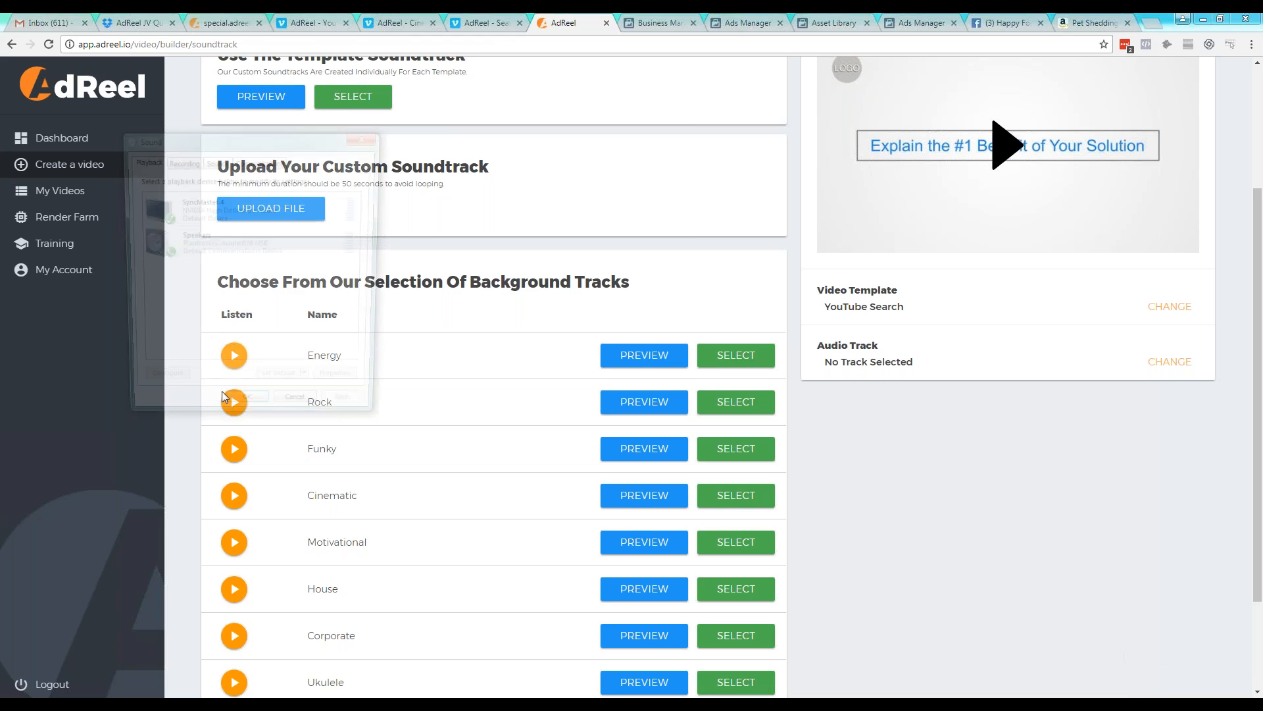
right_click(202, 256)
right_click(241, 219)
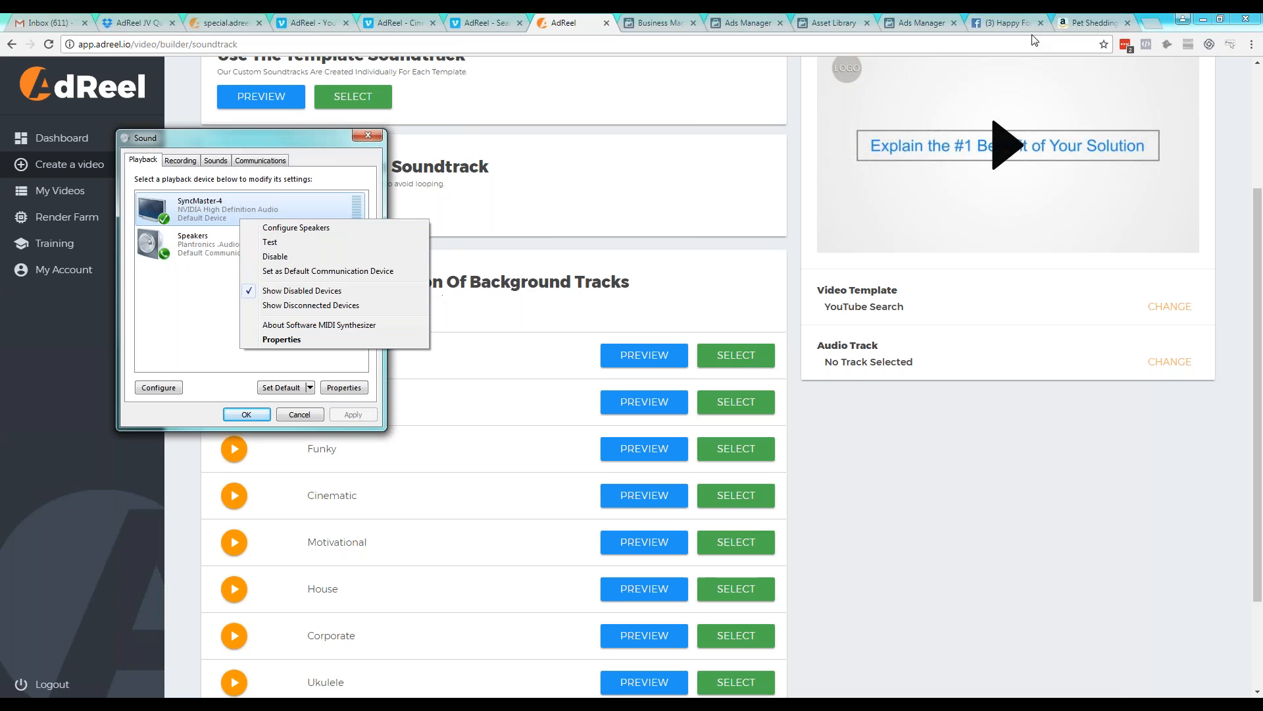
left_click(1248, 41)
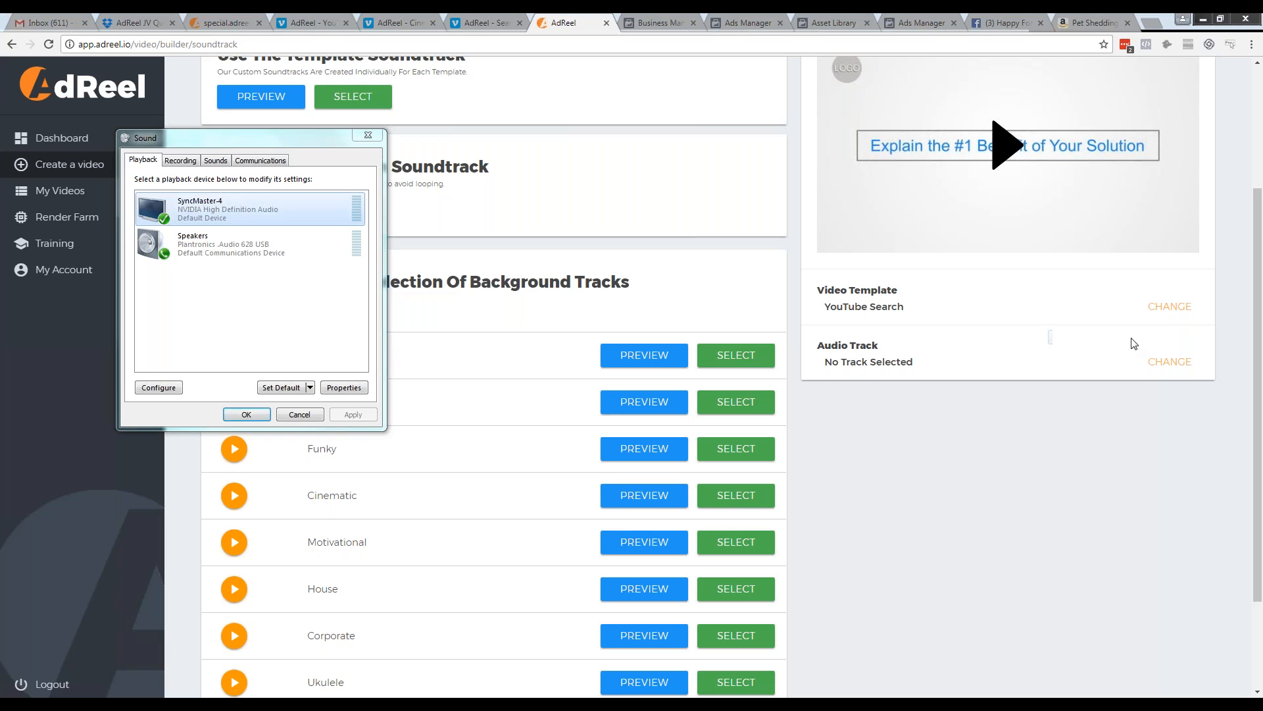
left_click(246, 414)
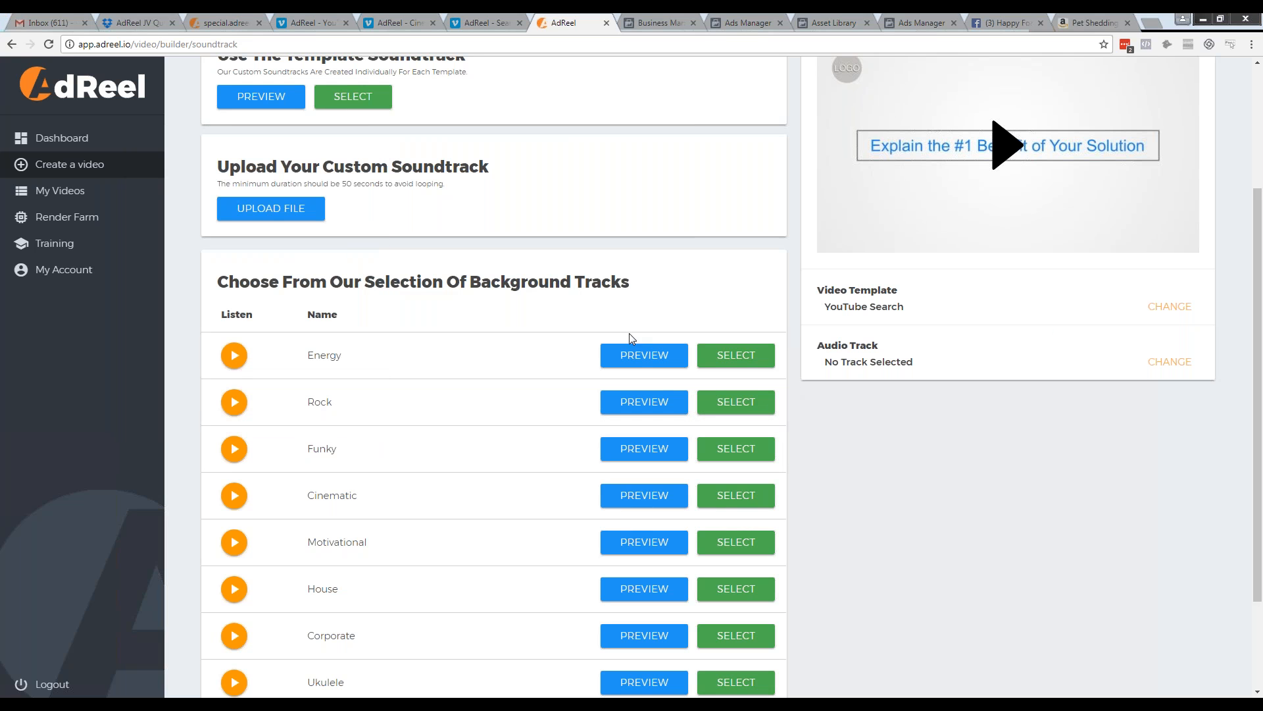
Play samples of the Energy, Cinematic and Corporate background tracks
left_click(659, 358)
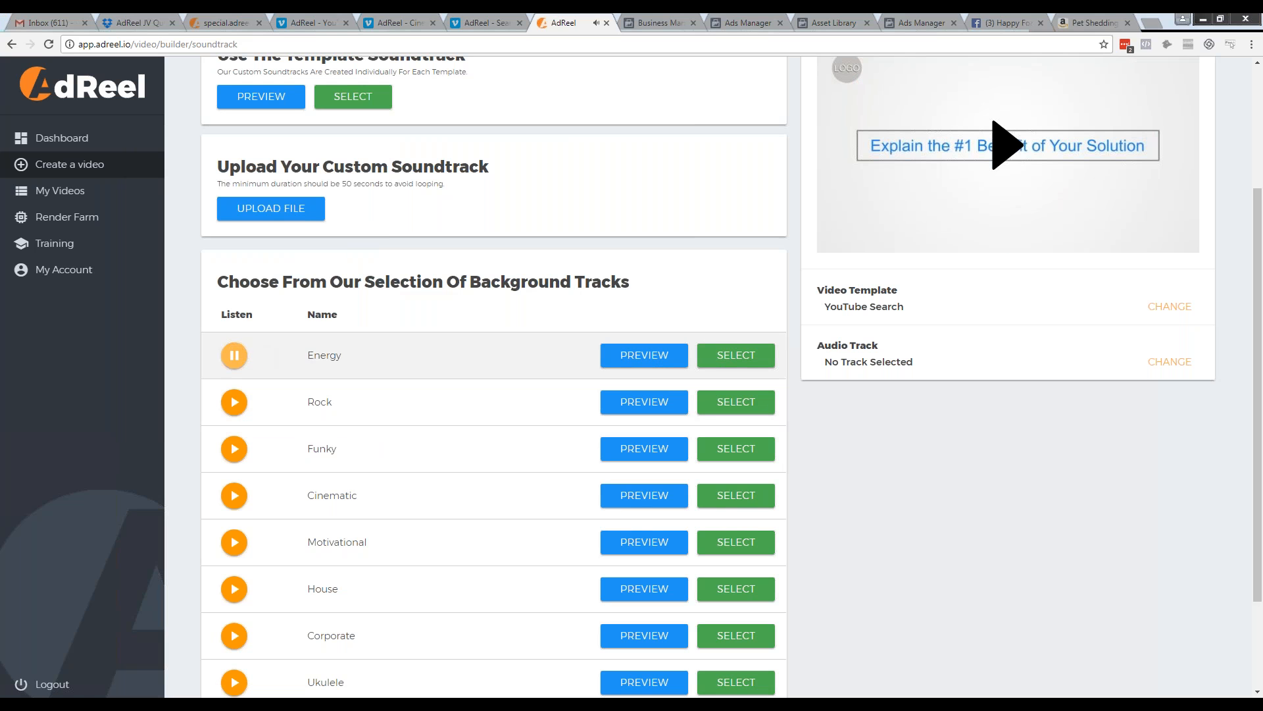
left_click(238, 356)
left_click(242, 357)
left_click(234, 495)
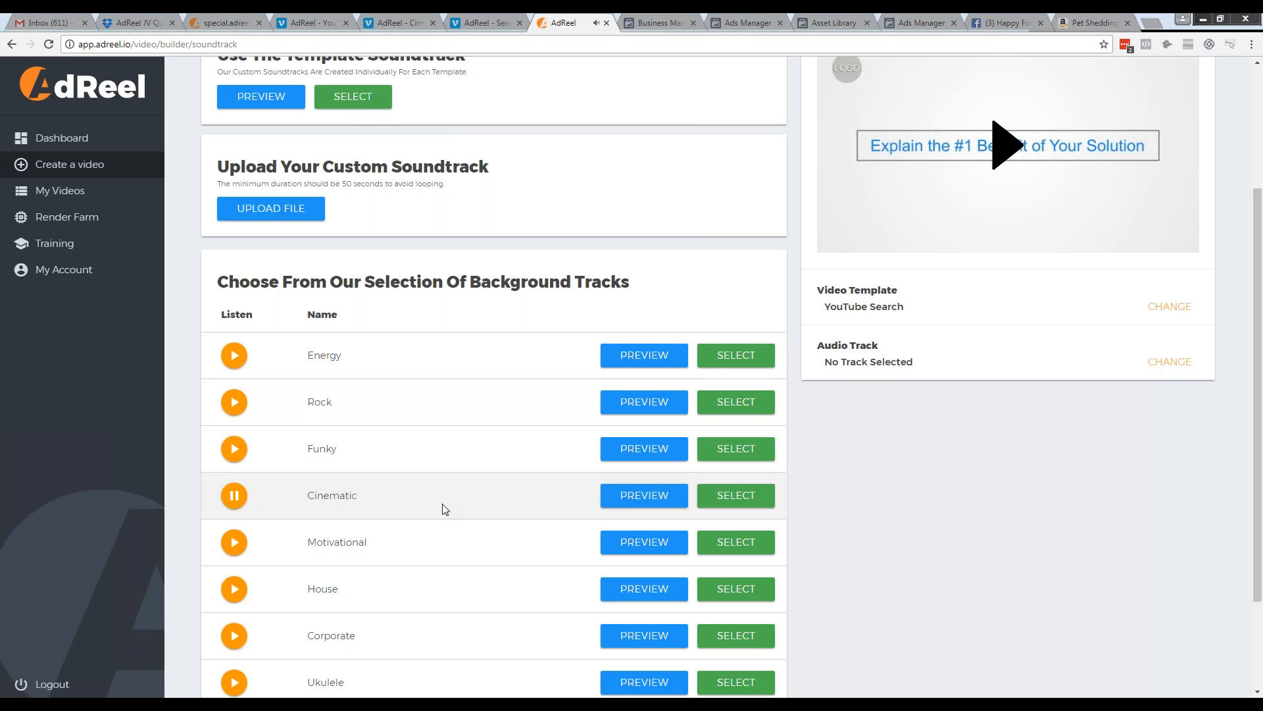
scroll(446, 510, "down", 1)
scroll(446, 511, "down", 1)
left_click(234, 504)
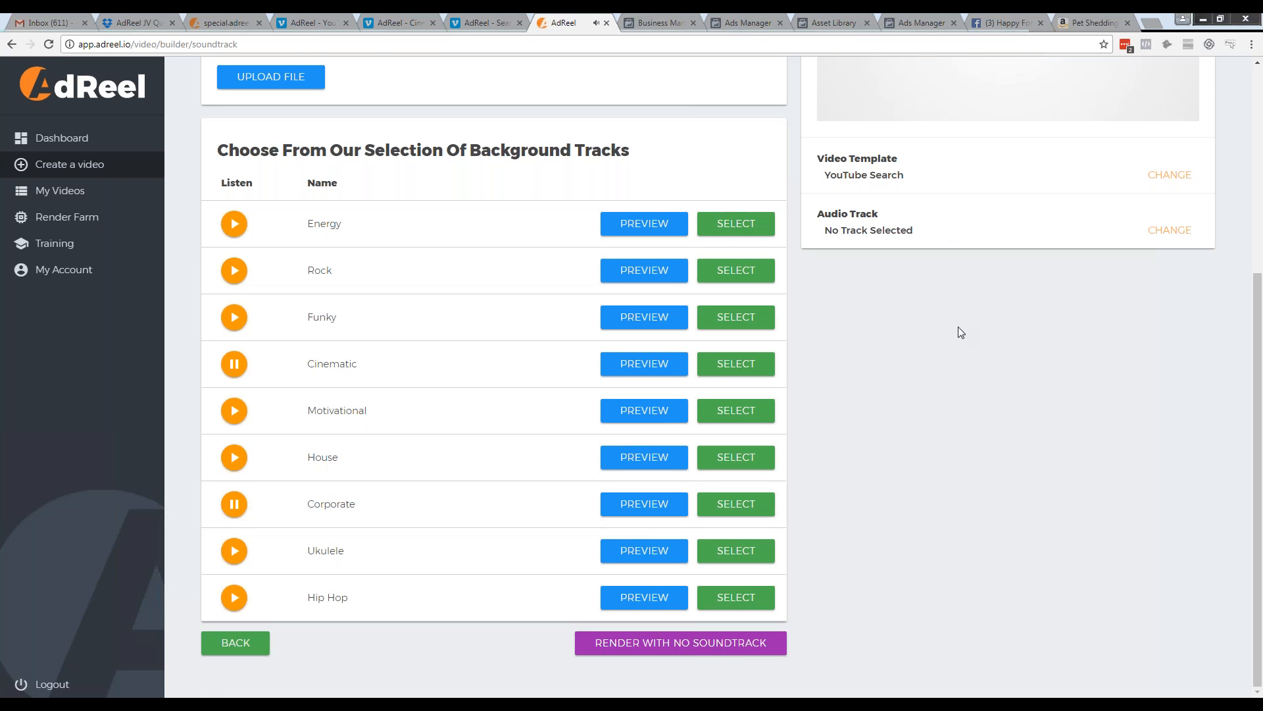
Choose the Energy background track as the video's soundtrack
scroll(978, 356, "up", 3)
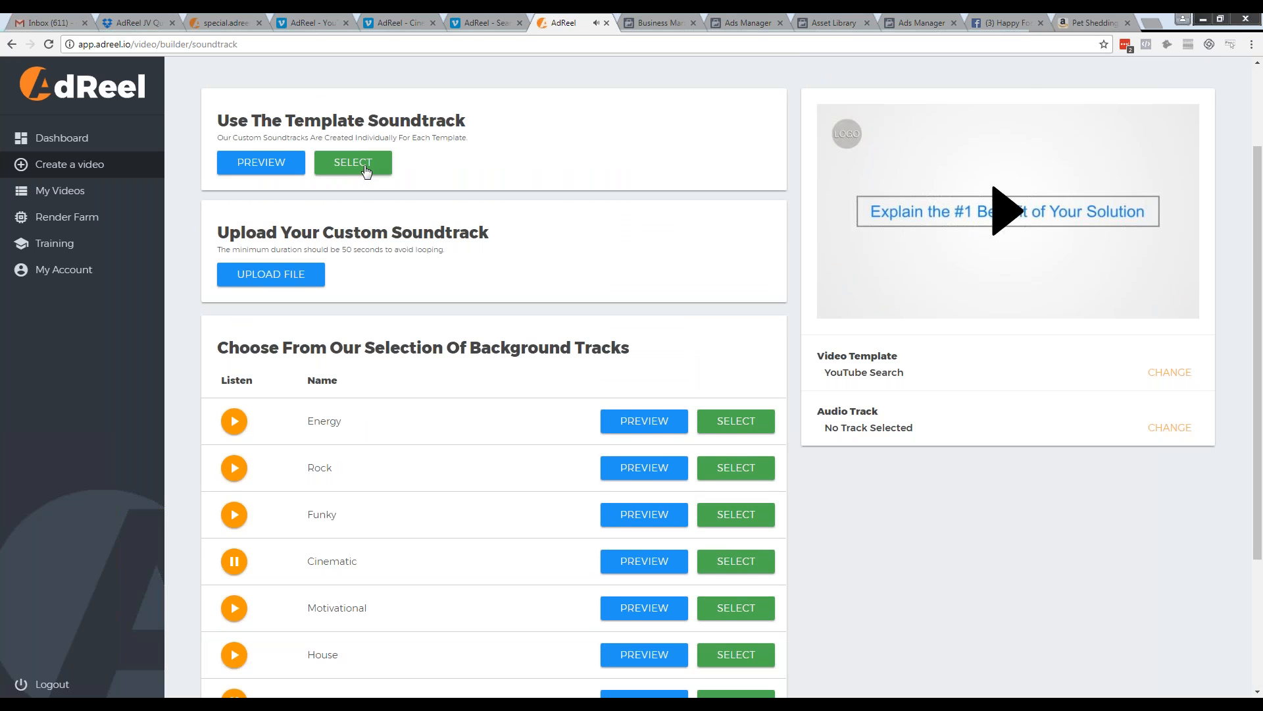
scroll(544, 231, "up", 1)
scroll(544, 232, "up", 2)
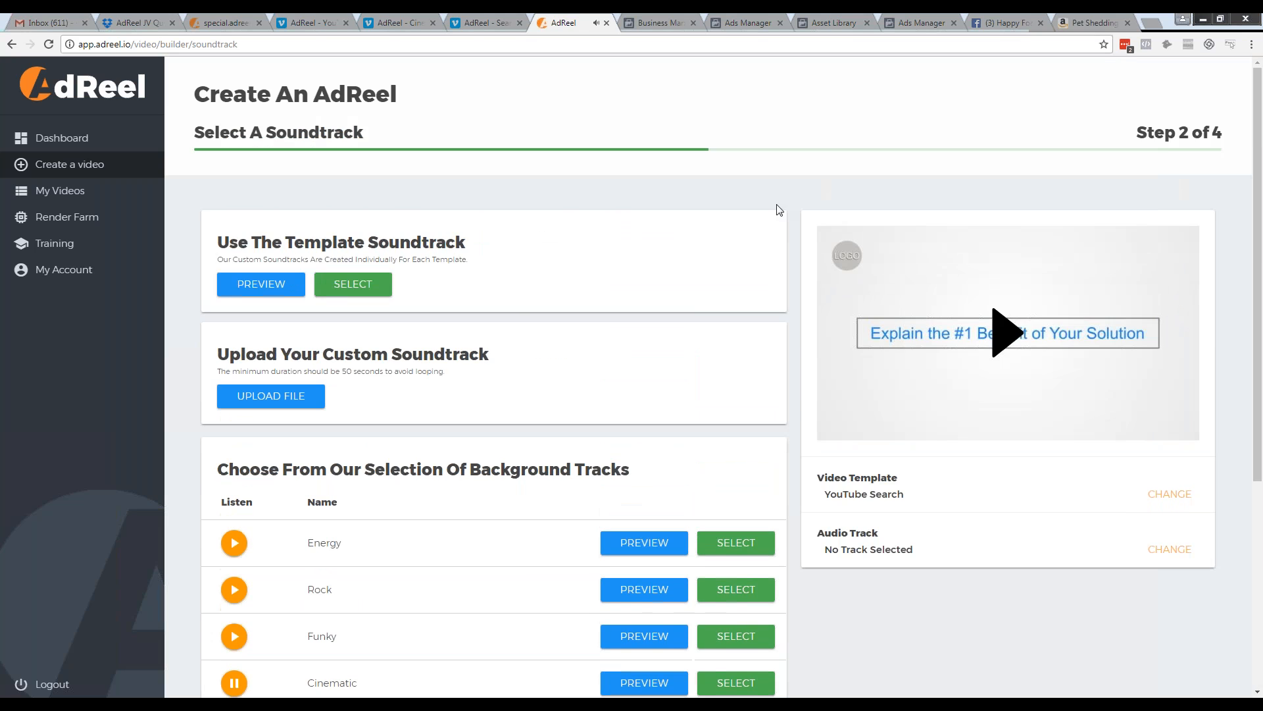
scroll(369, 434, "down", 1)
scroll(396, 454, "down", 3)
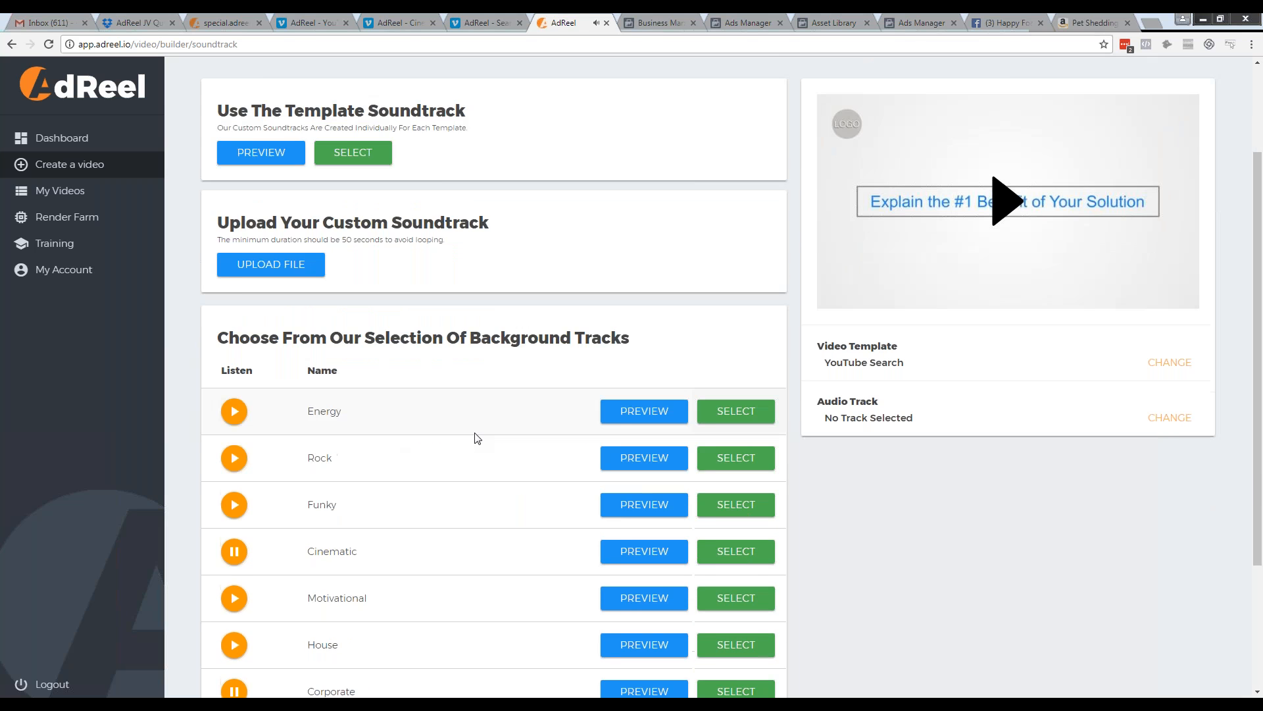
left_click(736, 279)
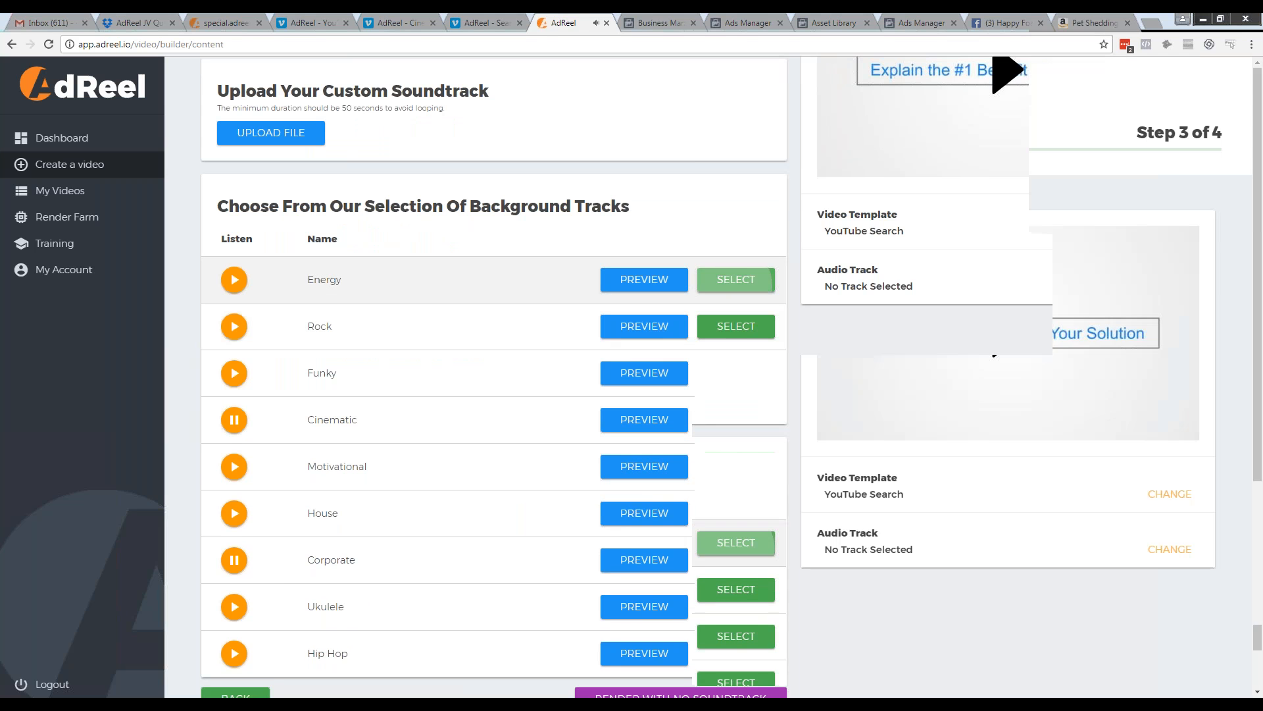
left_click(436, 393)
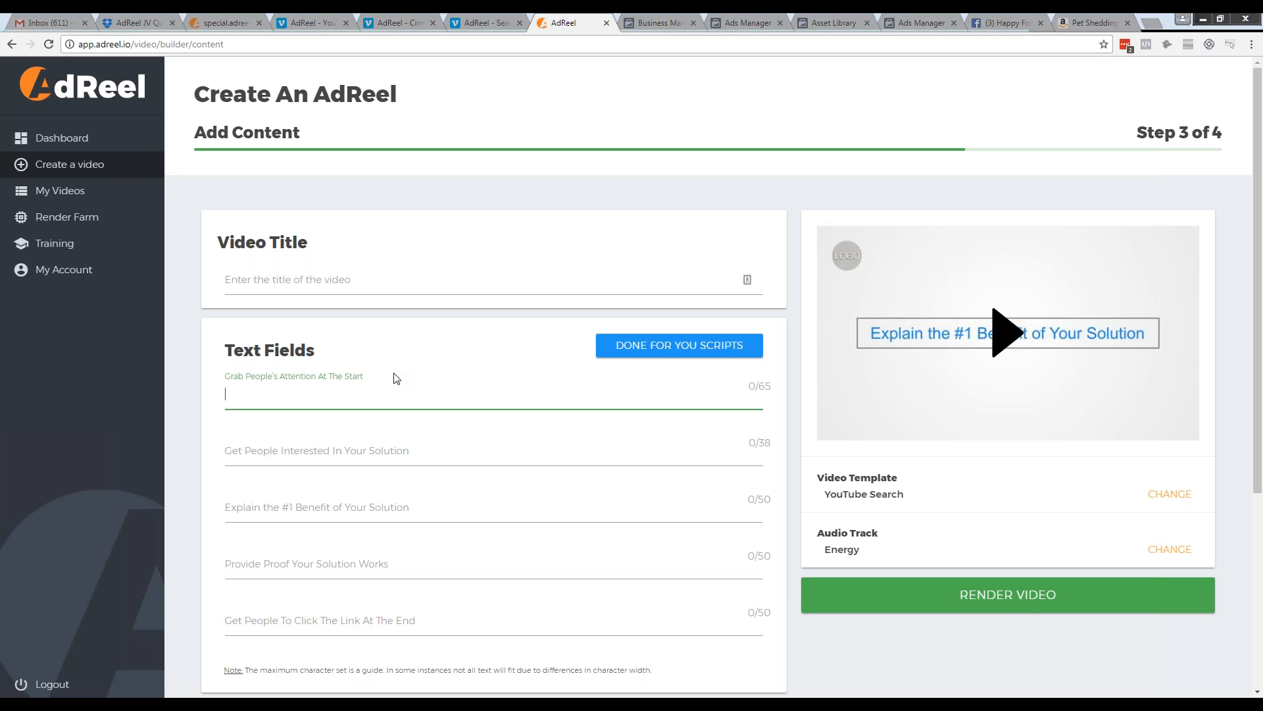
type("Looking for the best ring for y")
key("BackSpace")
key("BackSpace")
key("BackSpace")
key("BackSpace")
key("BackSpace")
key("BackSpace")
key("BackSpace")
key("BackSpace")
Set the attention-grabbing opening text to "Show your love by buying the best ring in town!"
key("ctrl+a")
type("H")
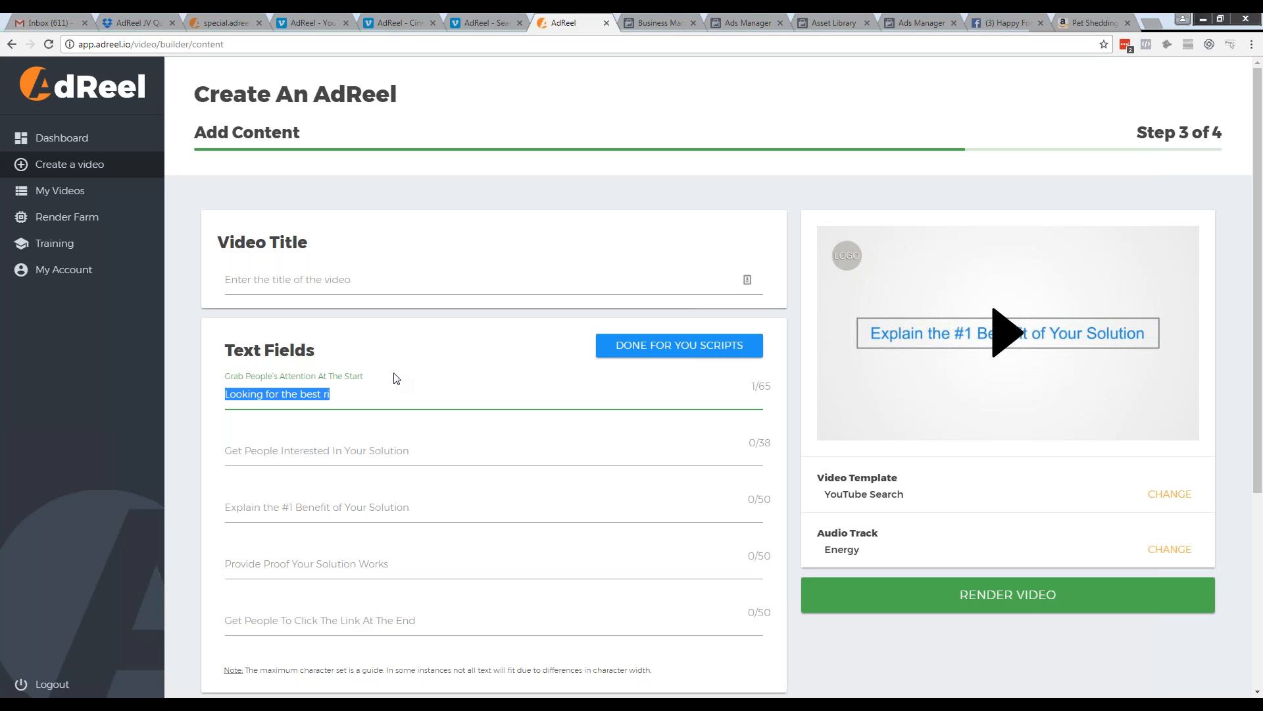
type("how you r love")
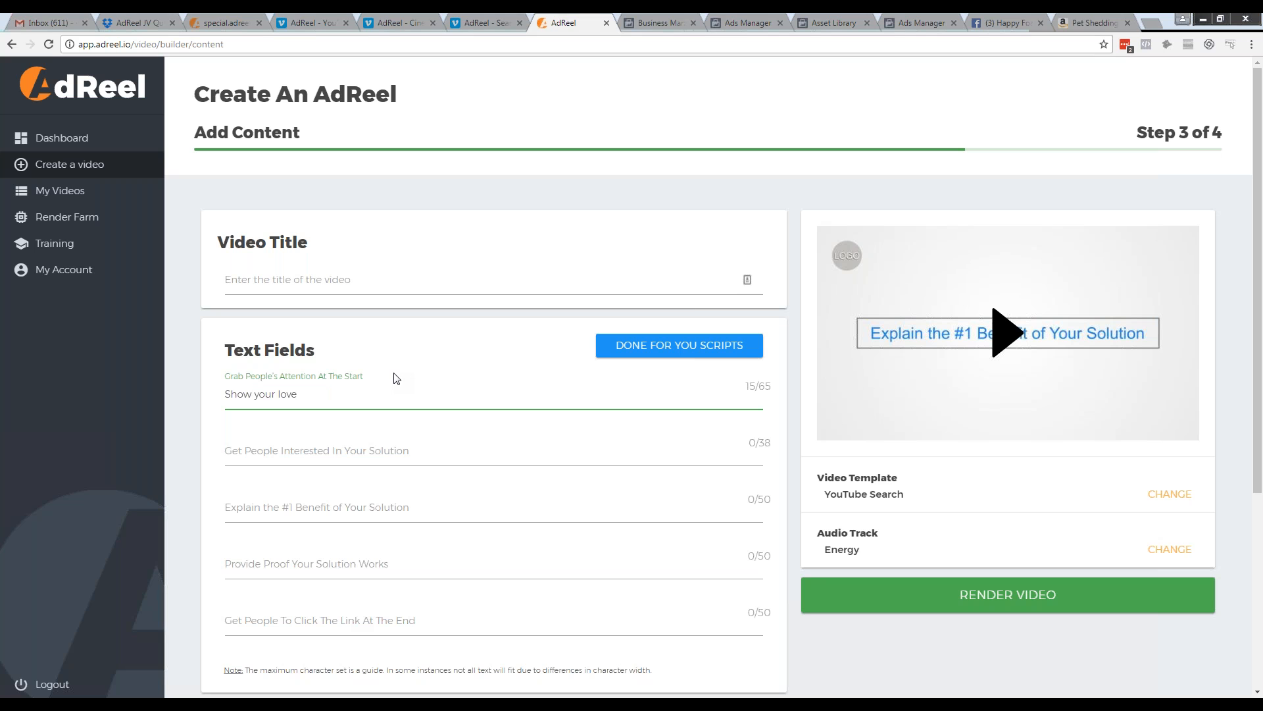
type(" by buying the best ring in town!")
Set the text that gets people interested in the solution to "Celebrate the bond."
key("Tab")
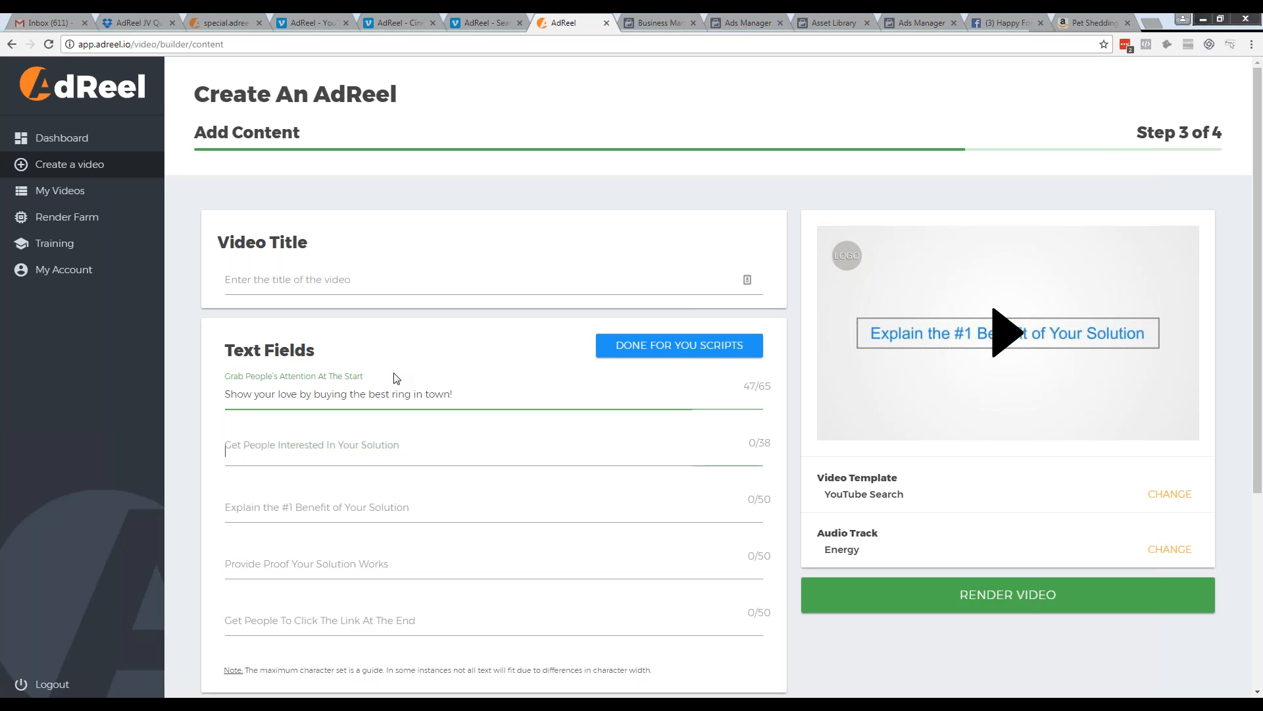
type("Celebrate the bond.")
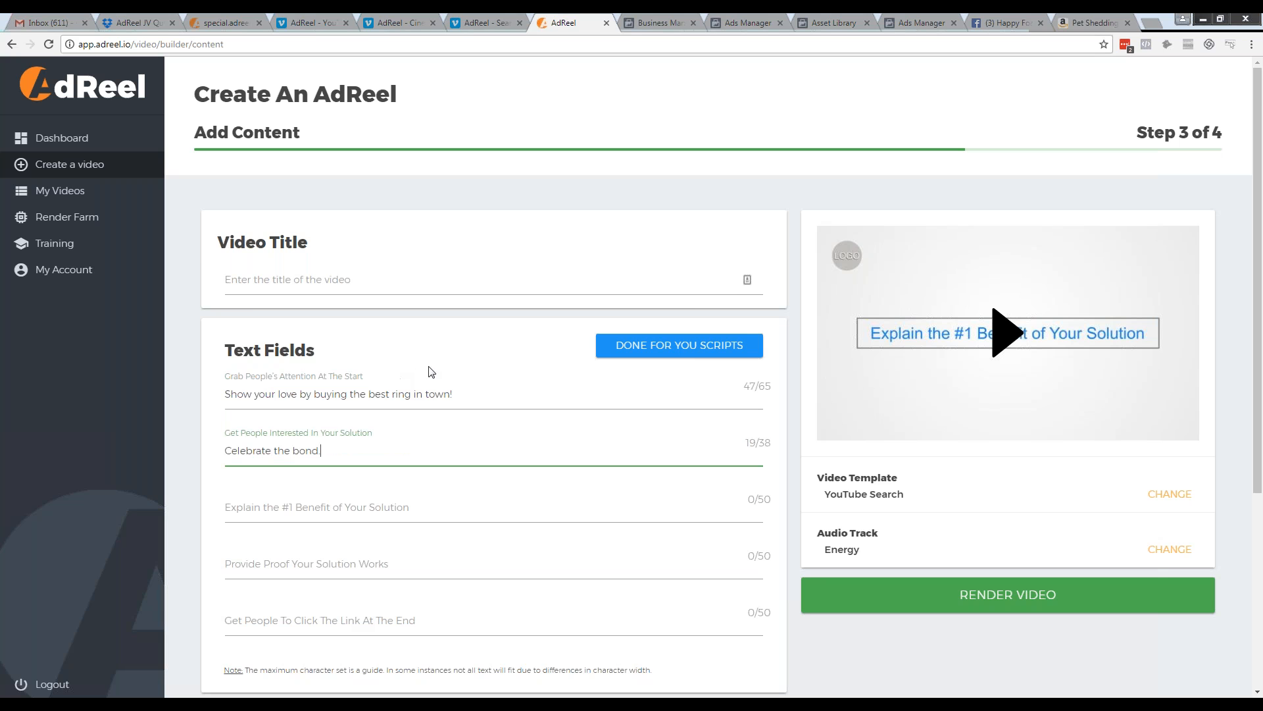
Enter "Give your significant other a ring to last a lifetime" as the #1 benefit text
left_click(394, 513)
scroll(398, 514, "down", 1)
left_click(446, 442)
type("Give your ")
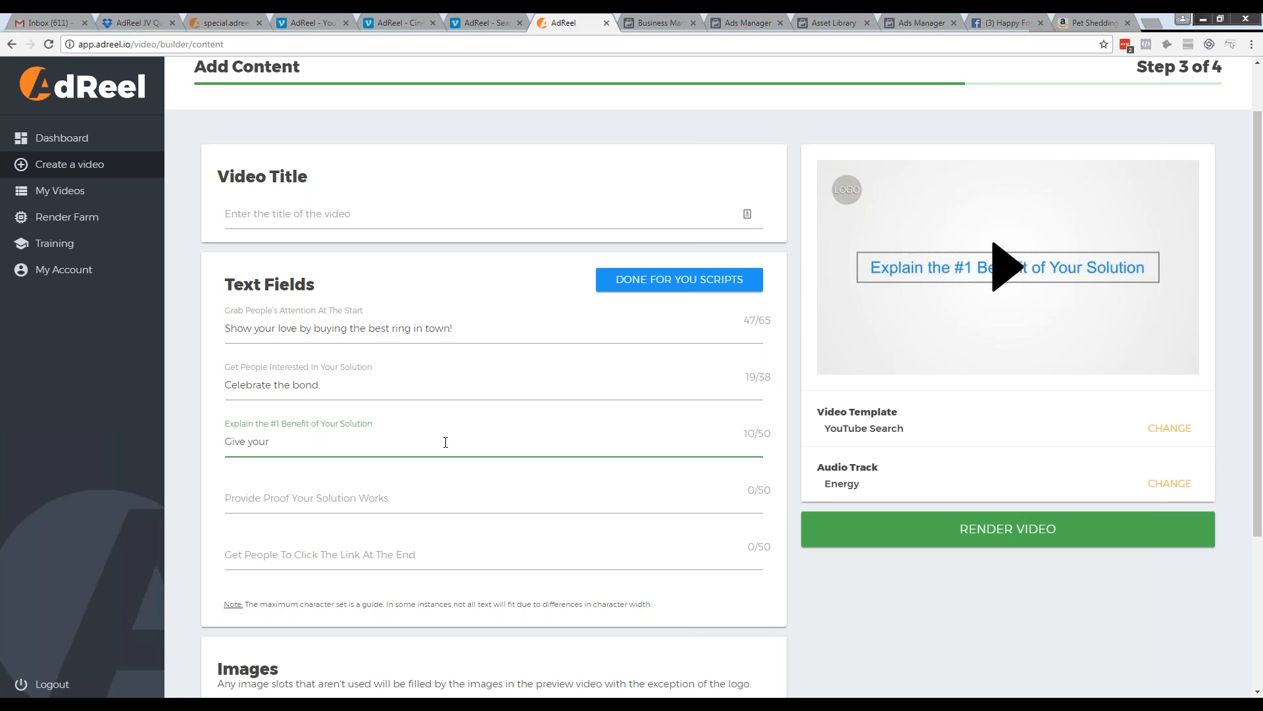
type("significant other a ring to last a lifetime")
Enter "She'll surely love it!" as the text proving the solution works
left_click(427, 499)
type("She\"")
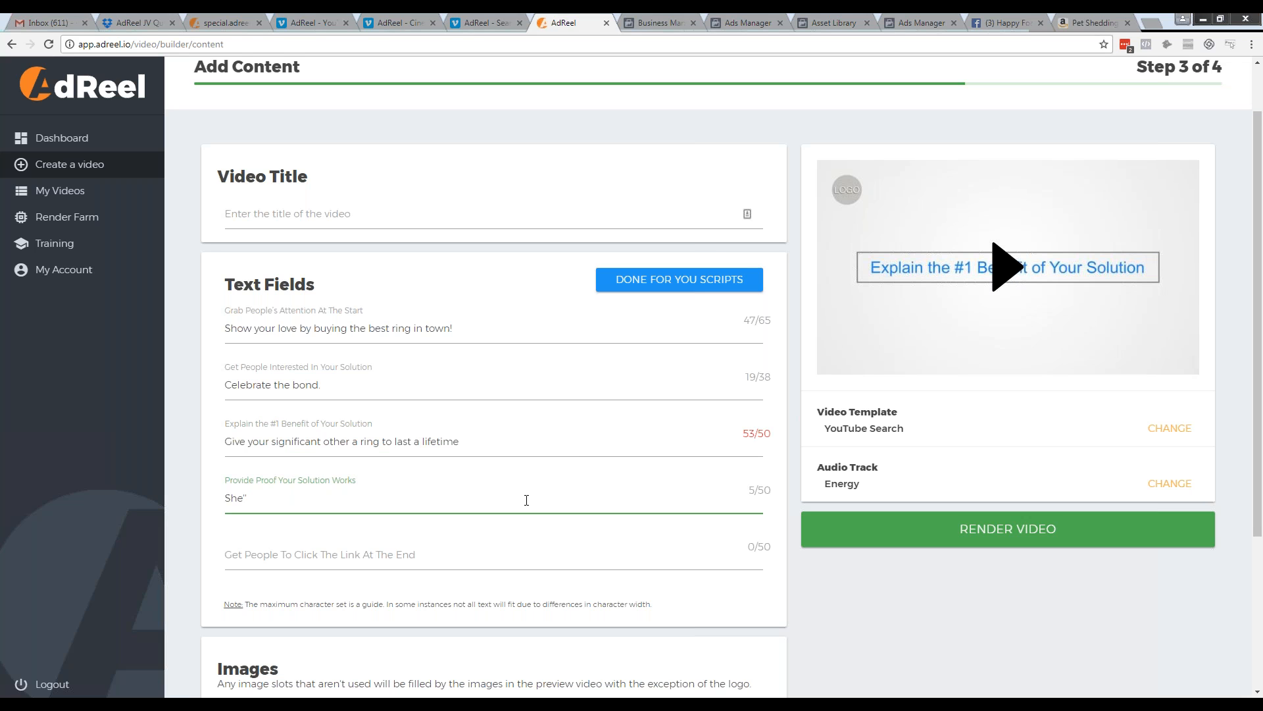
type("ll surely love")
type("it!")
Fill in the closing call-to-action text with "Call" followed by the business phone number
left_click(449, 546)
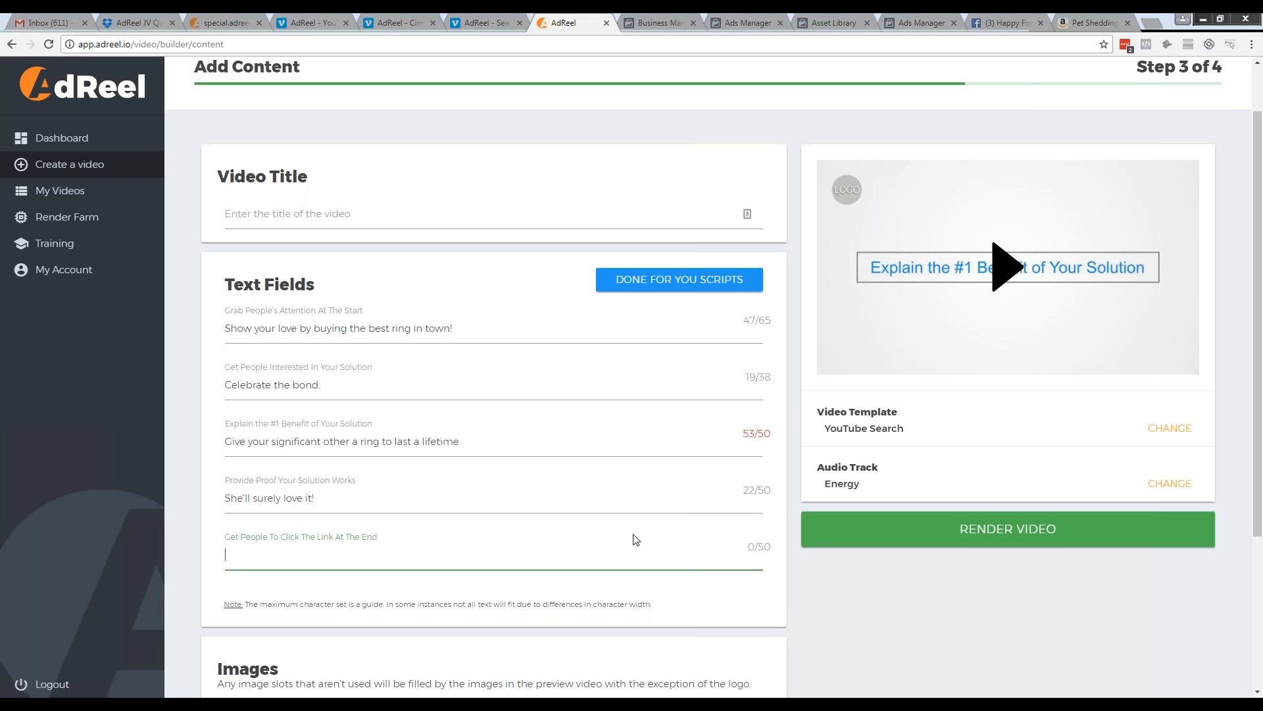
scroll(636, 539, "down", 1)
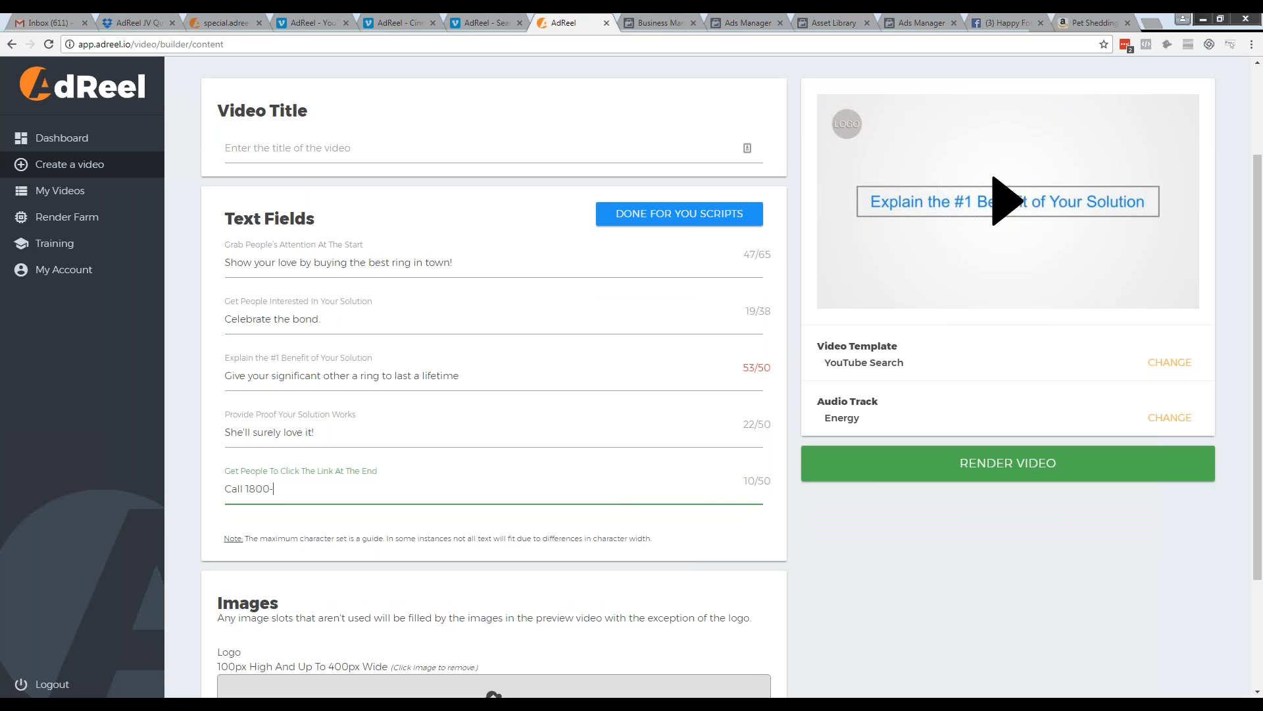
Try to render the video without a title or logo image
scroll(622, 510, "down", 1)
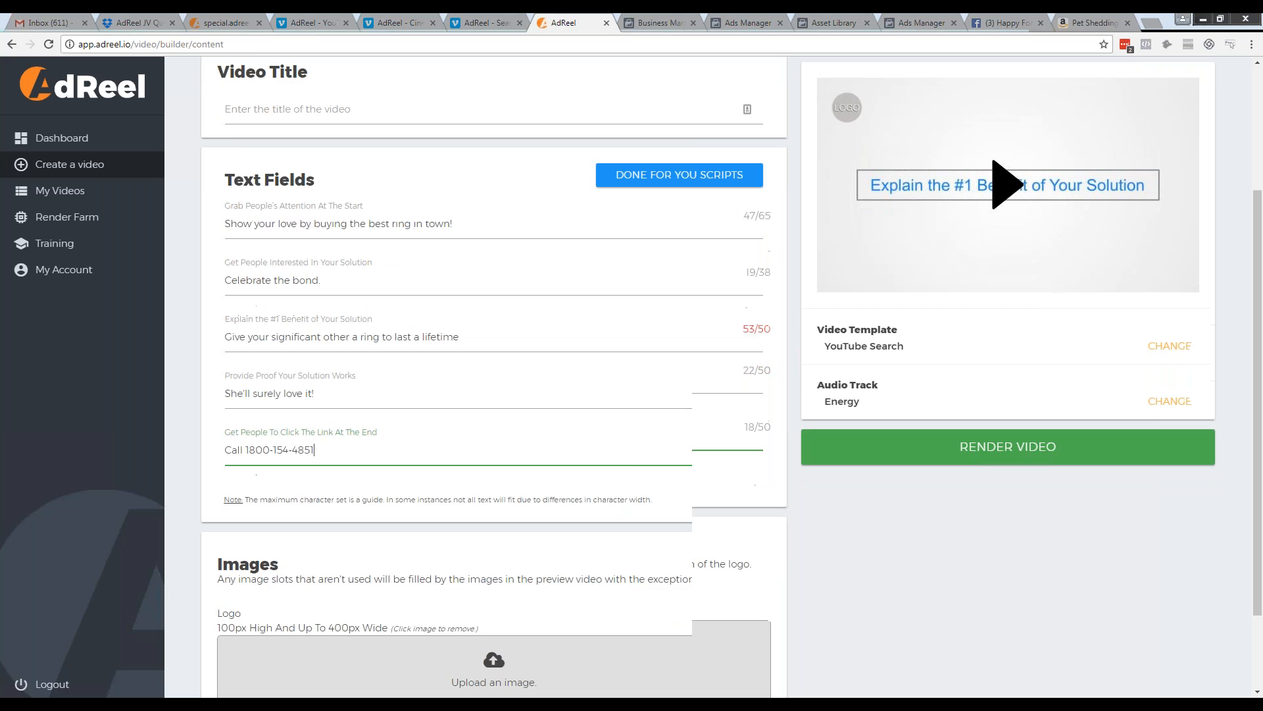
scroll(587, 523, "down", 2)
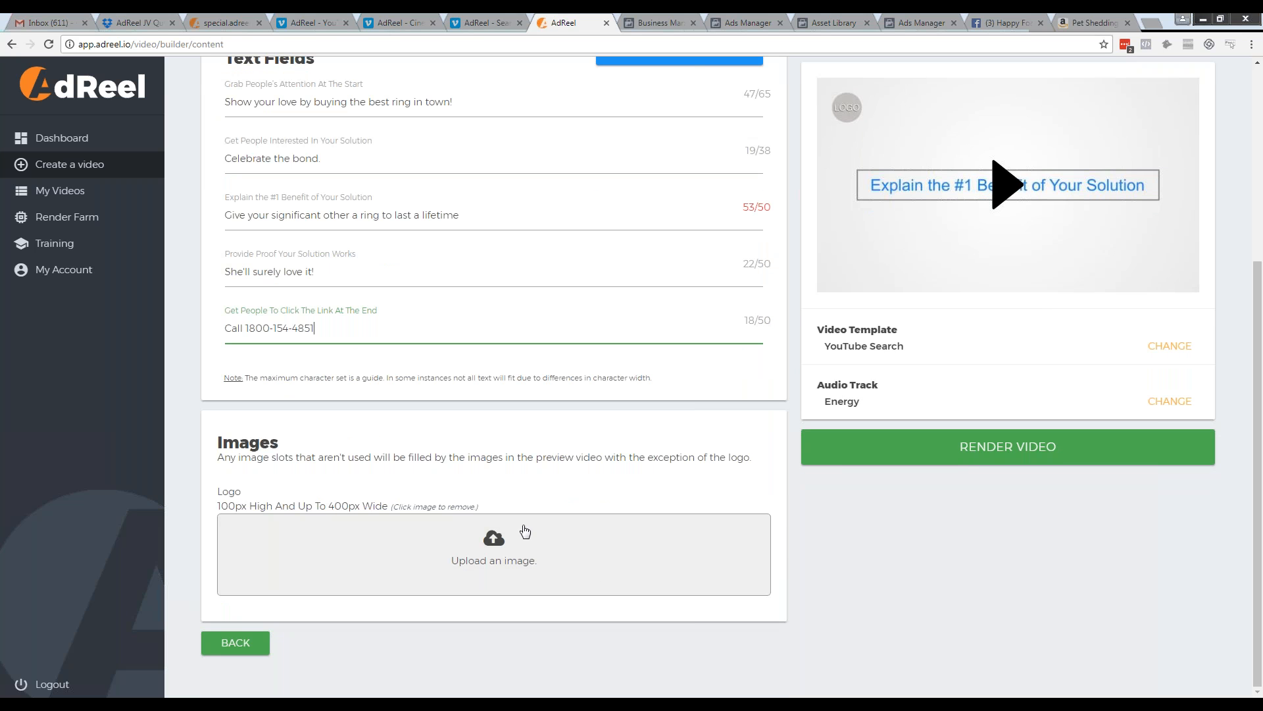
left_click(822, 404)
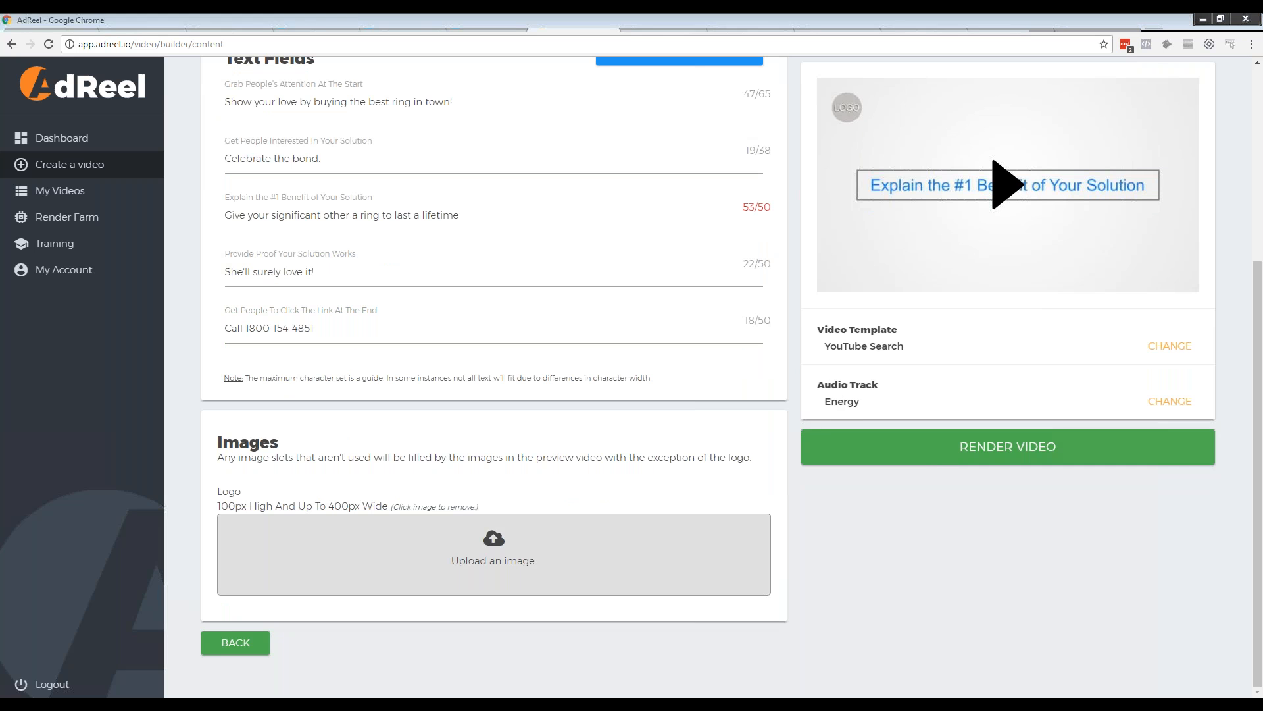
left_click(992, 444)
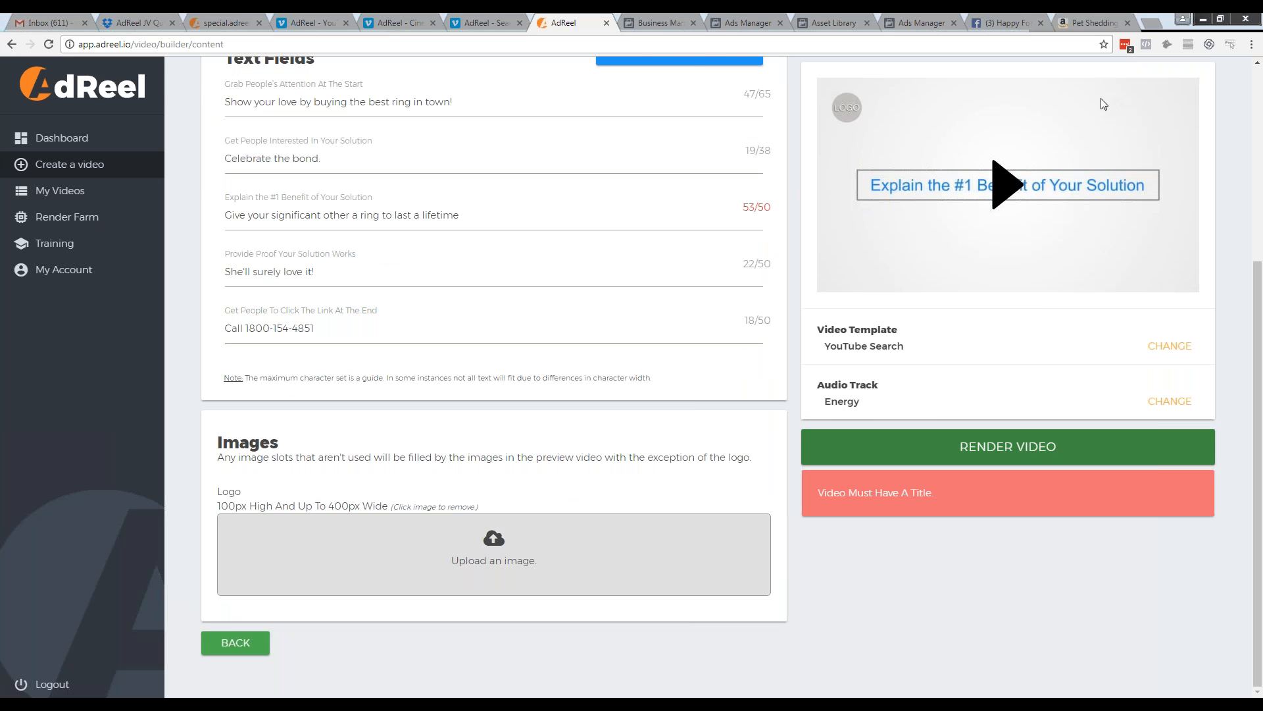
Title the video "Jewelry Ad" and submit it for rendering again
scroll(619, 408, "up", 4)
left_click(423, 241)
type("Jewelr")
type("r")
type("y Ad")
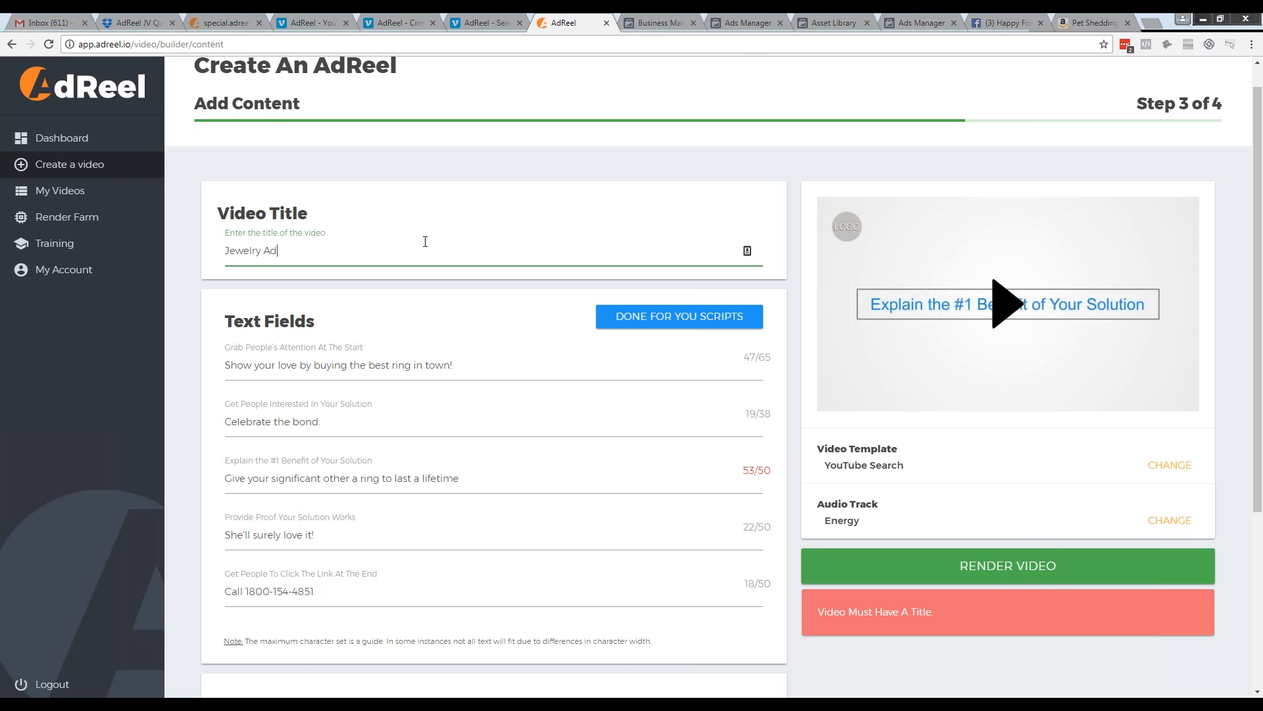
scroll(423, 242, "down", 3)
scroll(1107, 157, "down", 1)
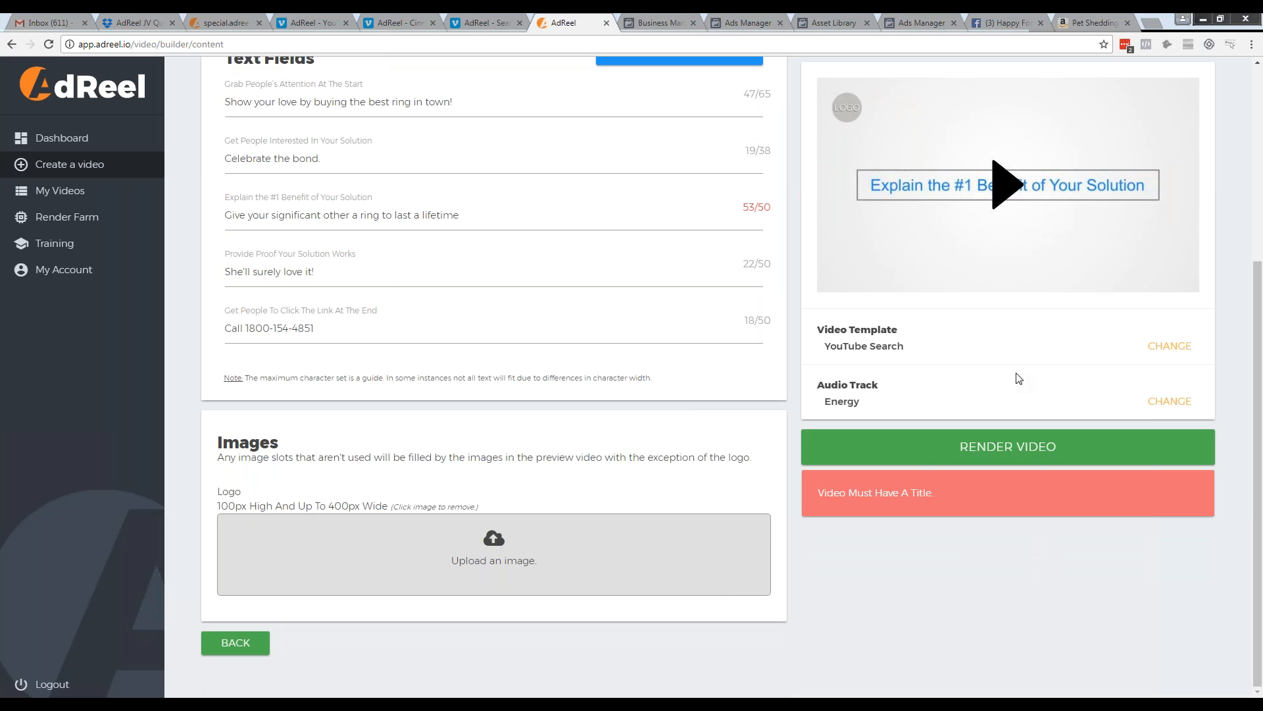
left_click(1006, 447)
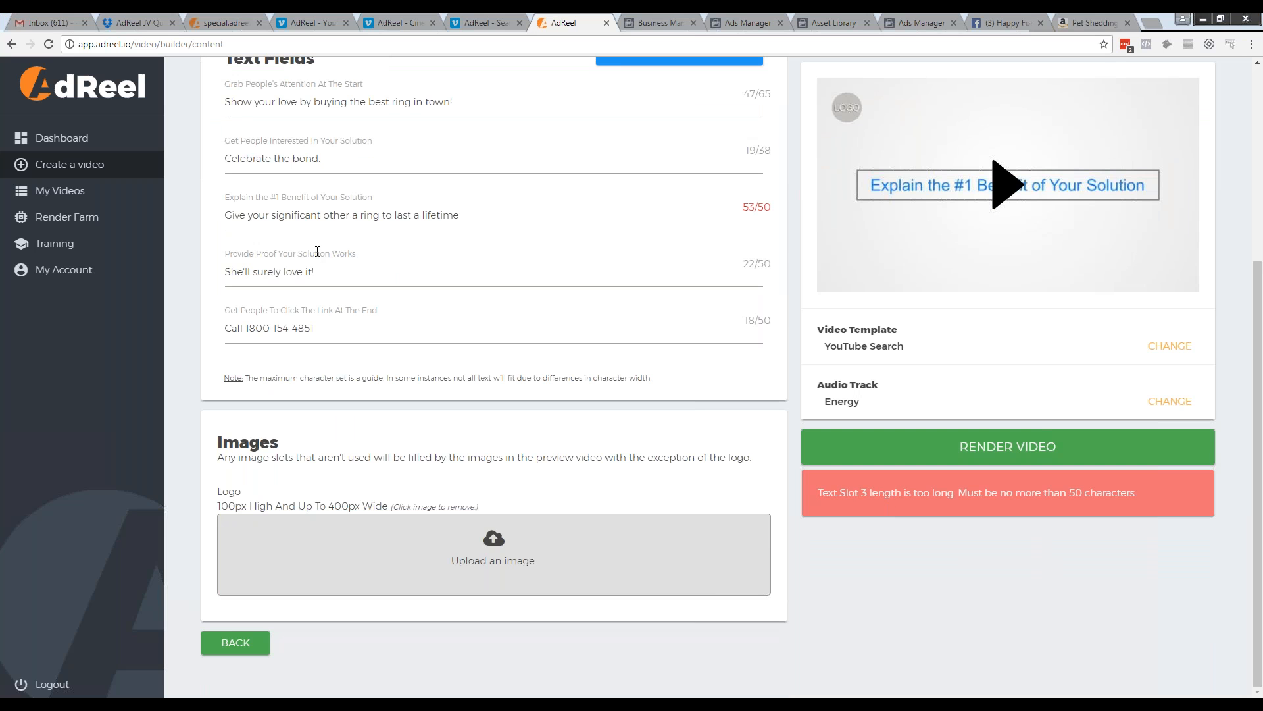
Replace the #1 benefit text with "A ring to last a lifetime"
left_click(772, 206)
left_click_drag(516, 215, 220, 216)
type("A ring to")
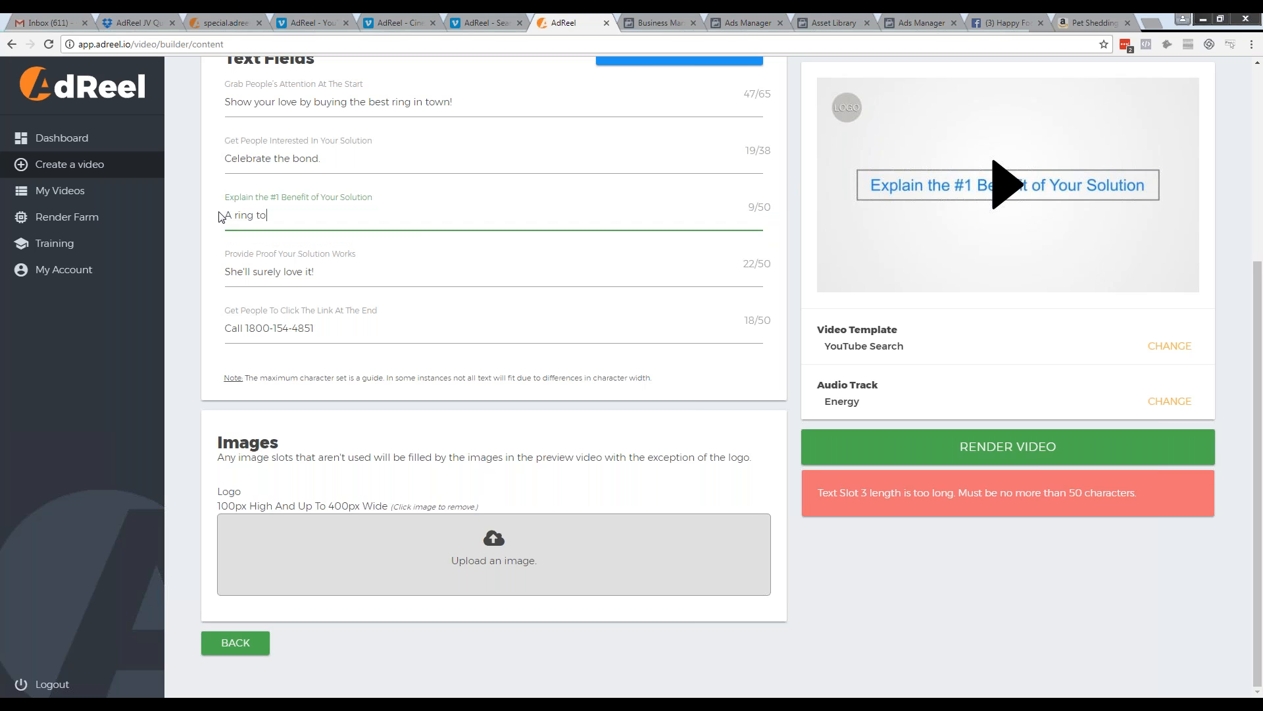
type(" last a lif")
key("BackSpace")
type("lifetime")
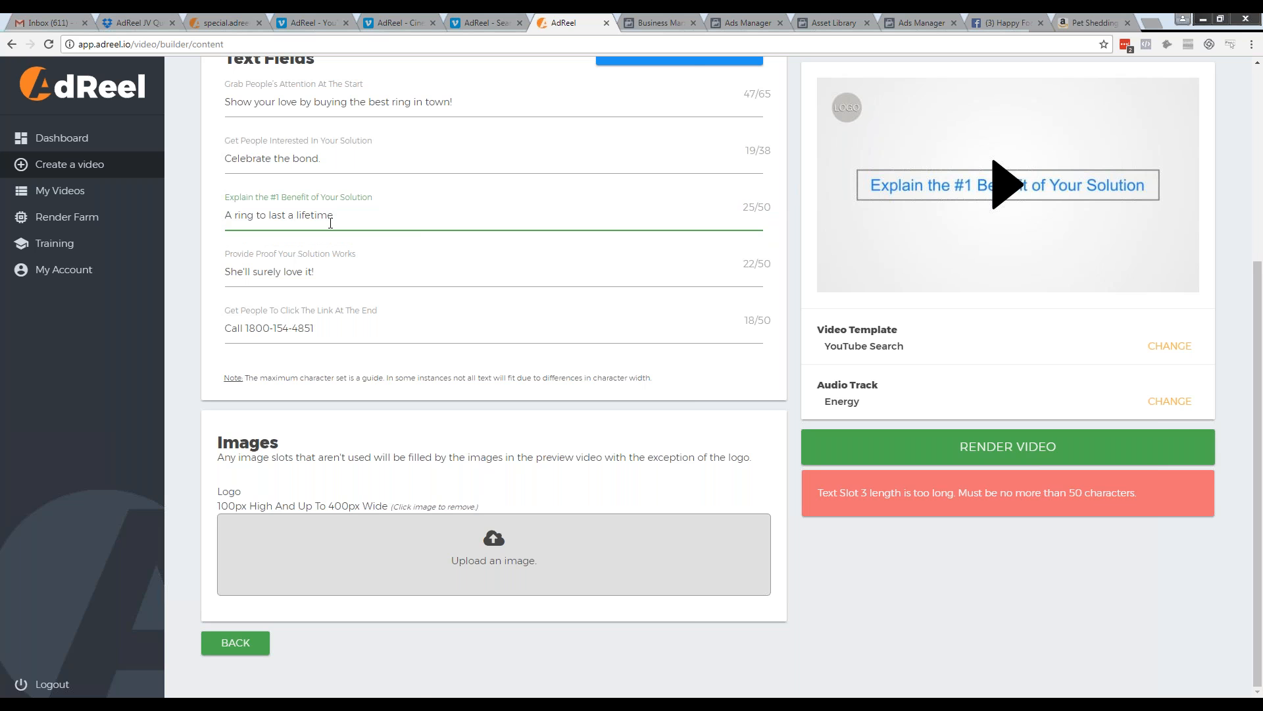
Continue to the video summary and start rendering the finished video
left_click(878, 448)
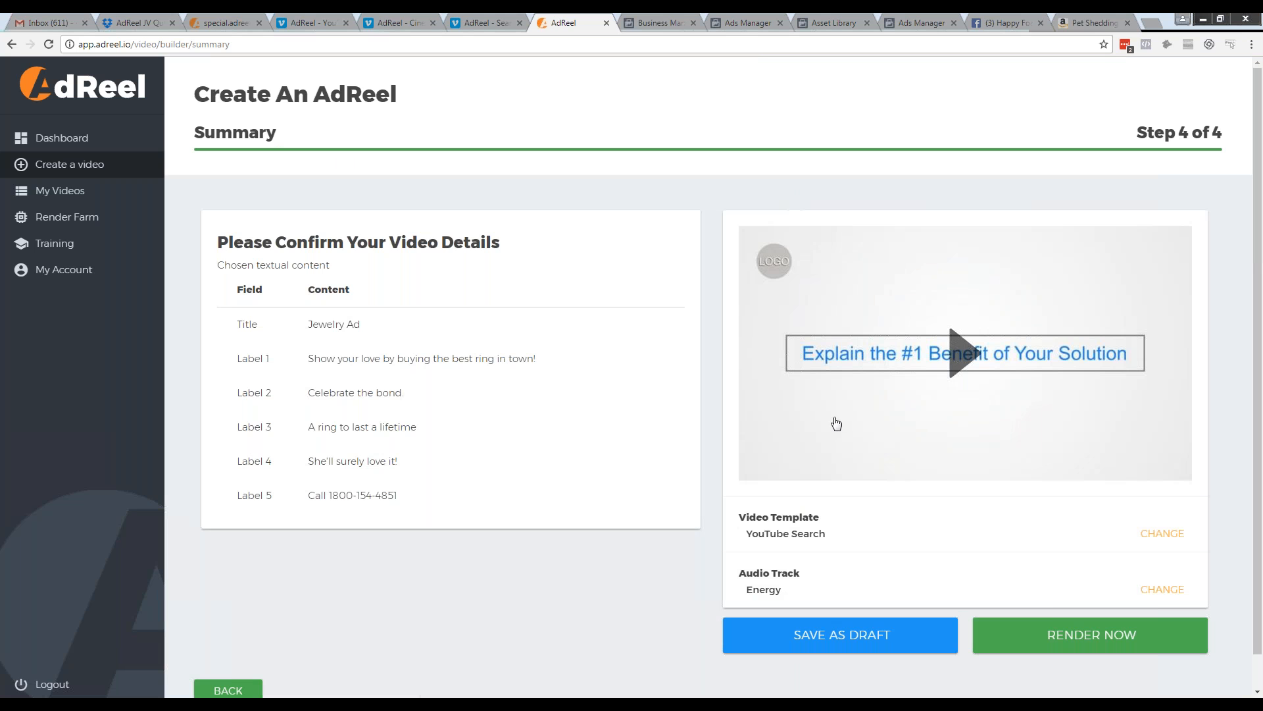
scroll(965, 432, "down", 1)
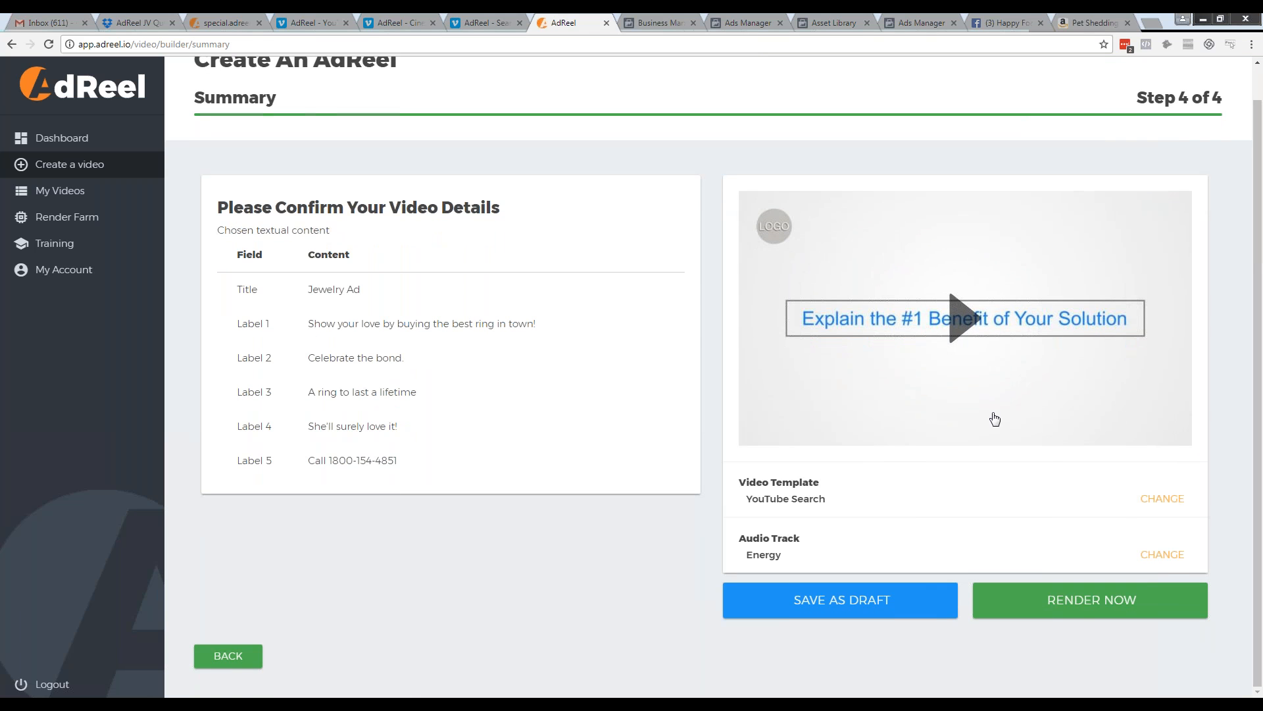
left_click(1092, 600)
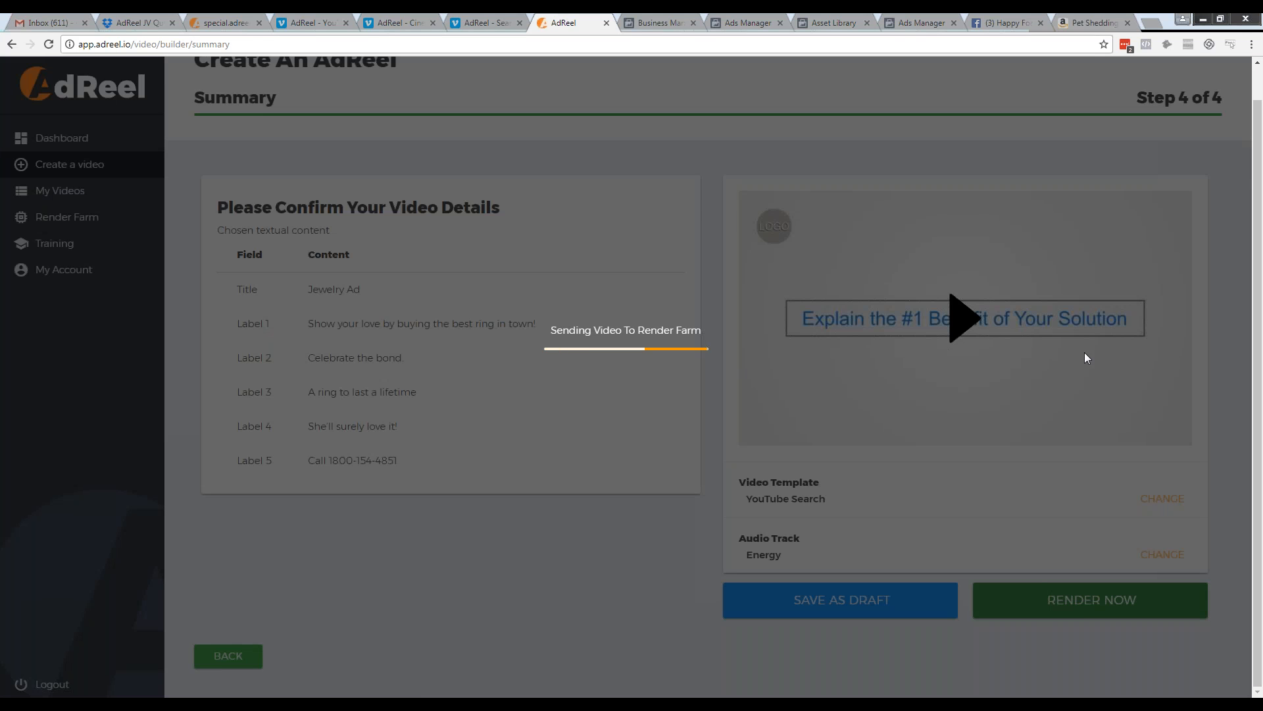